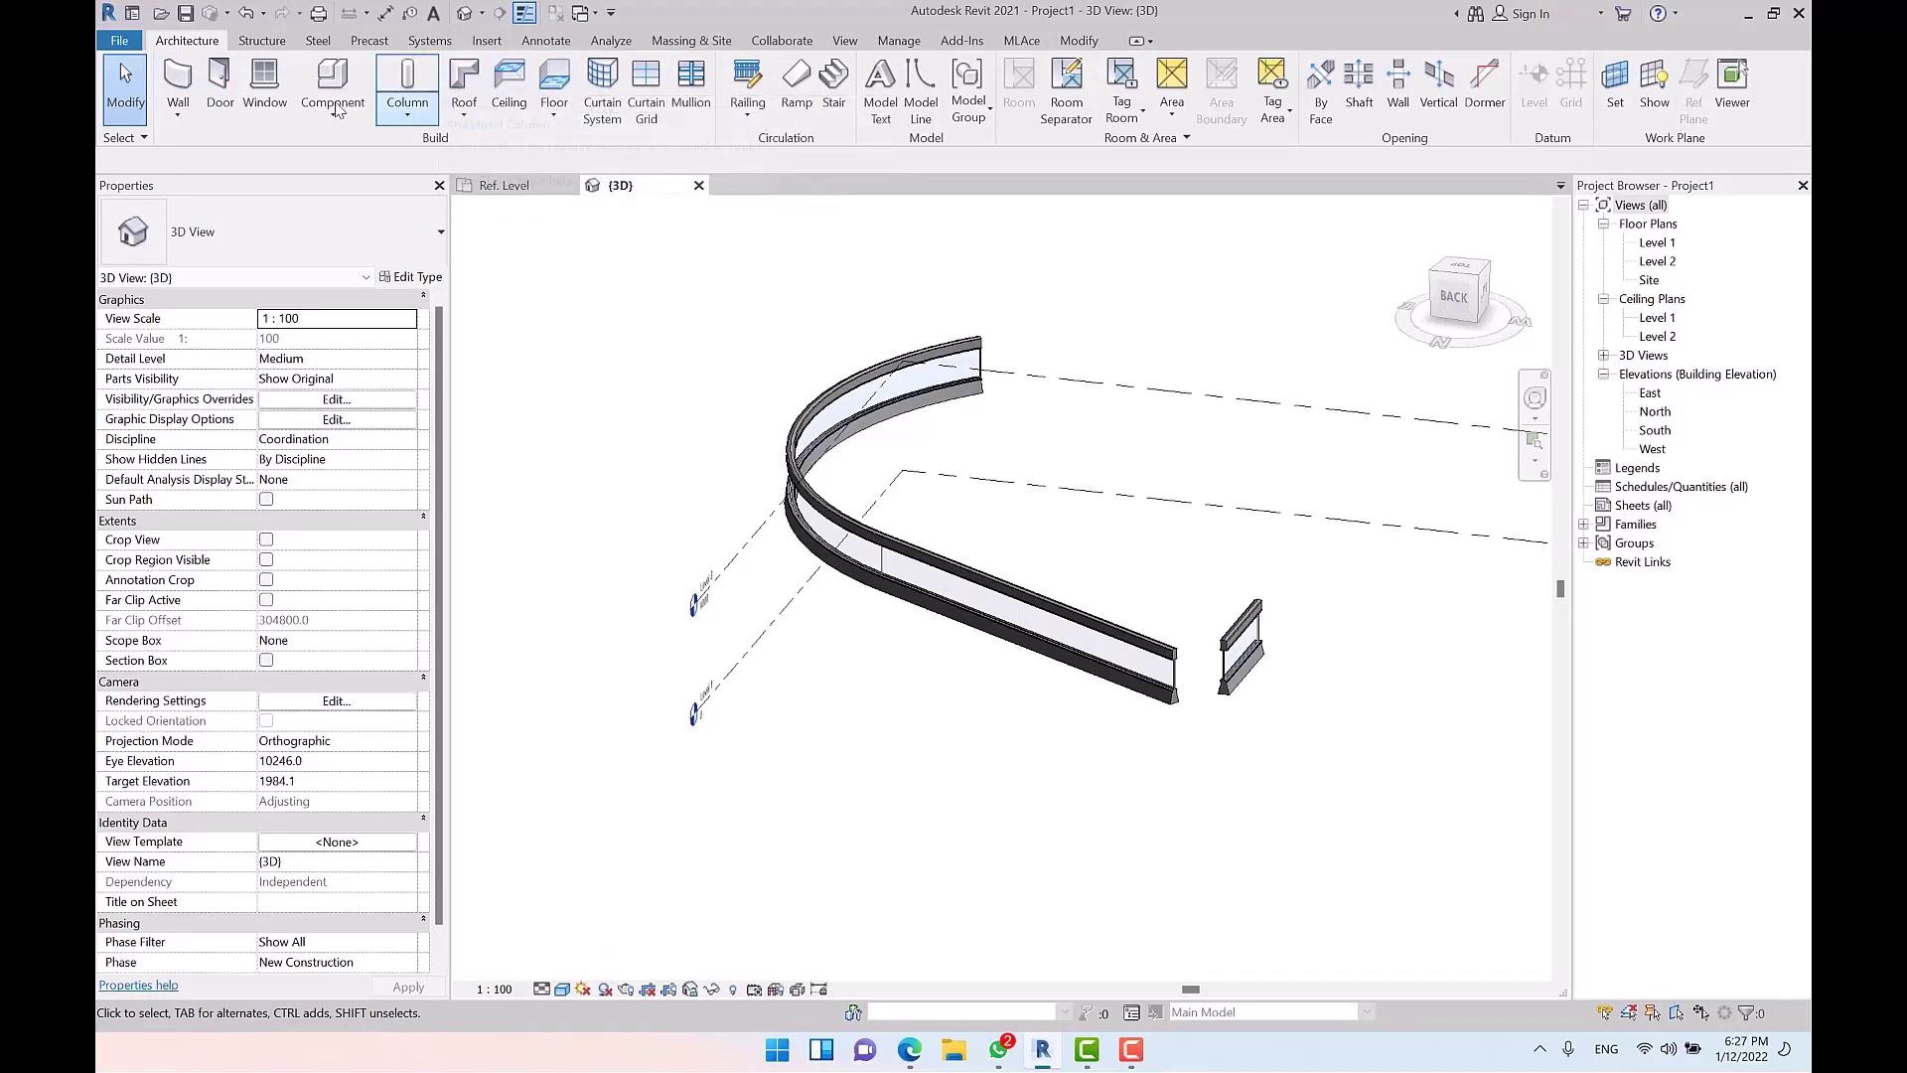
click(179, 75)
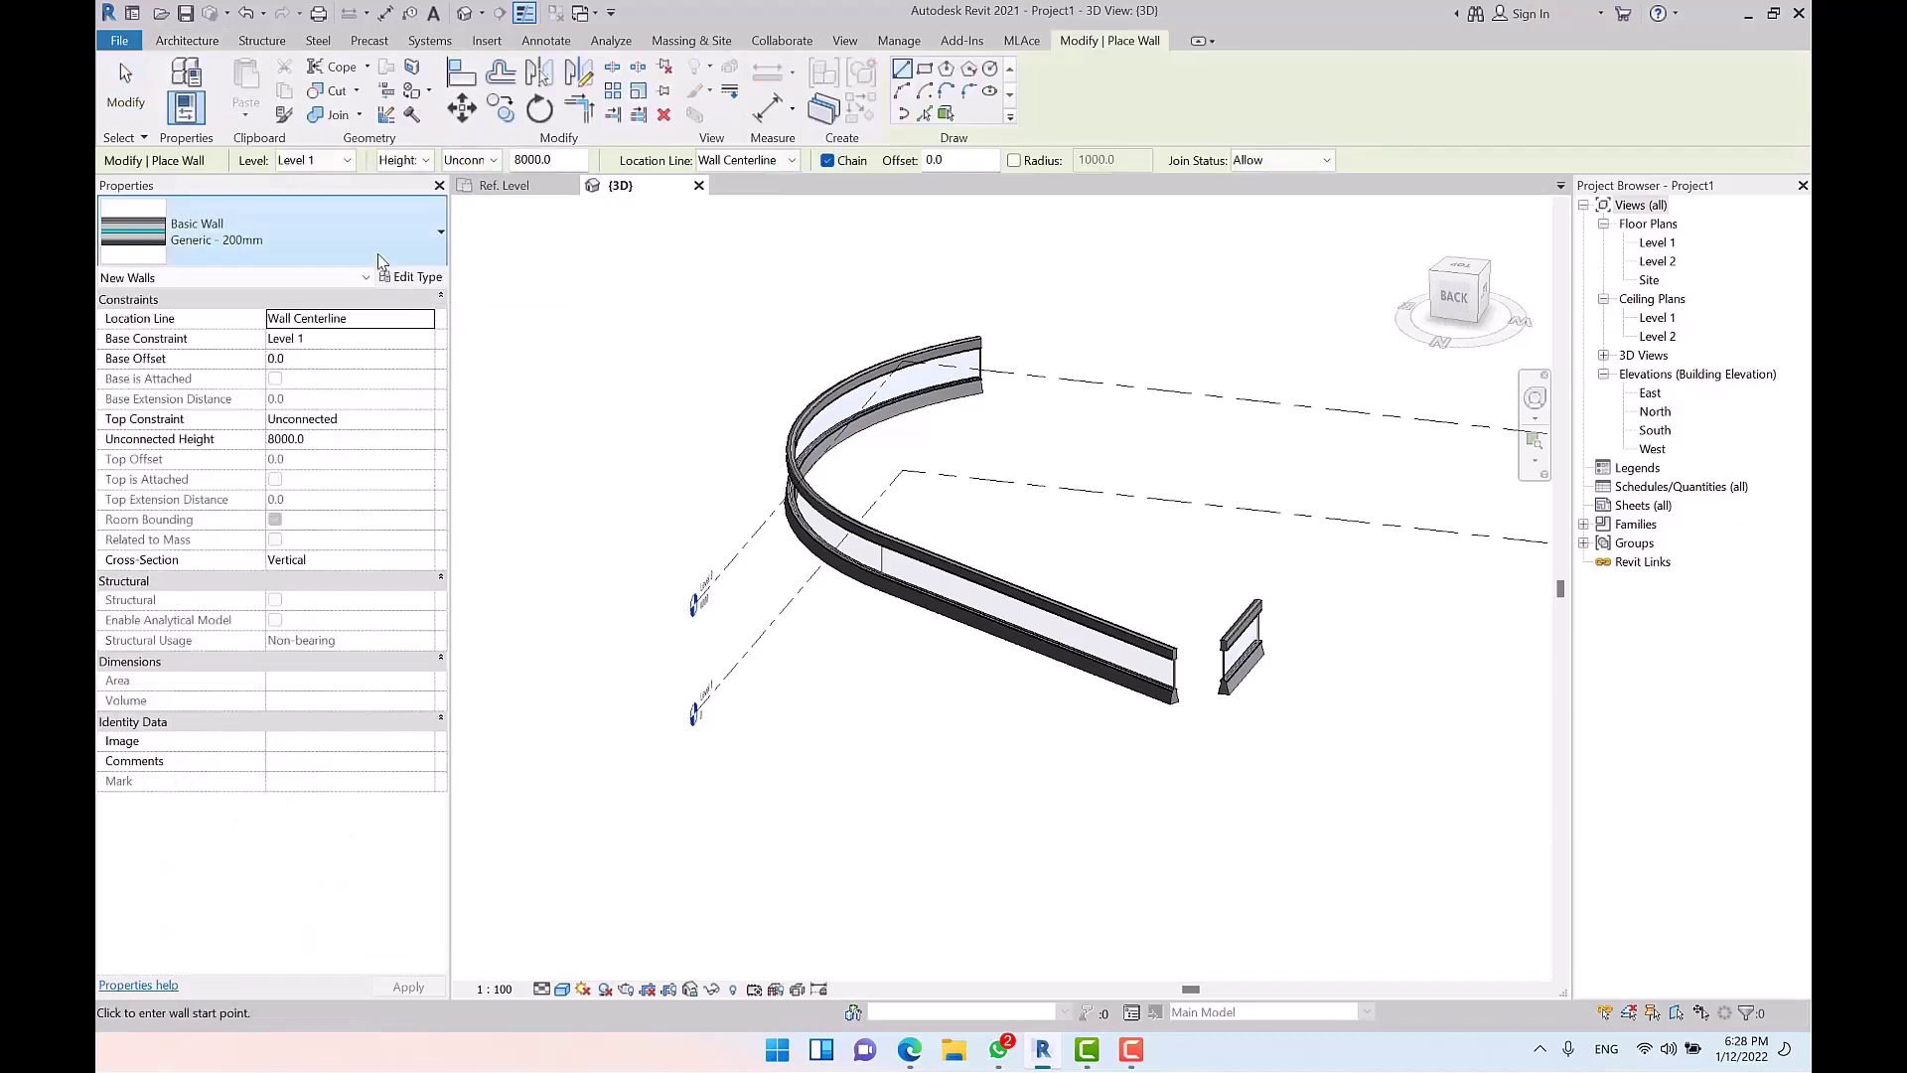
key(Escape)
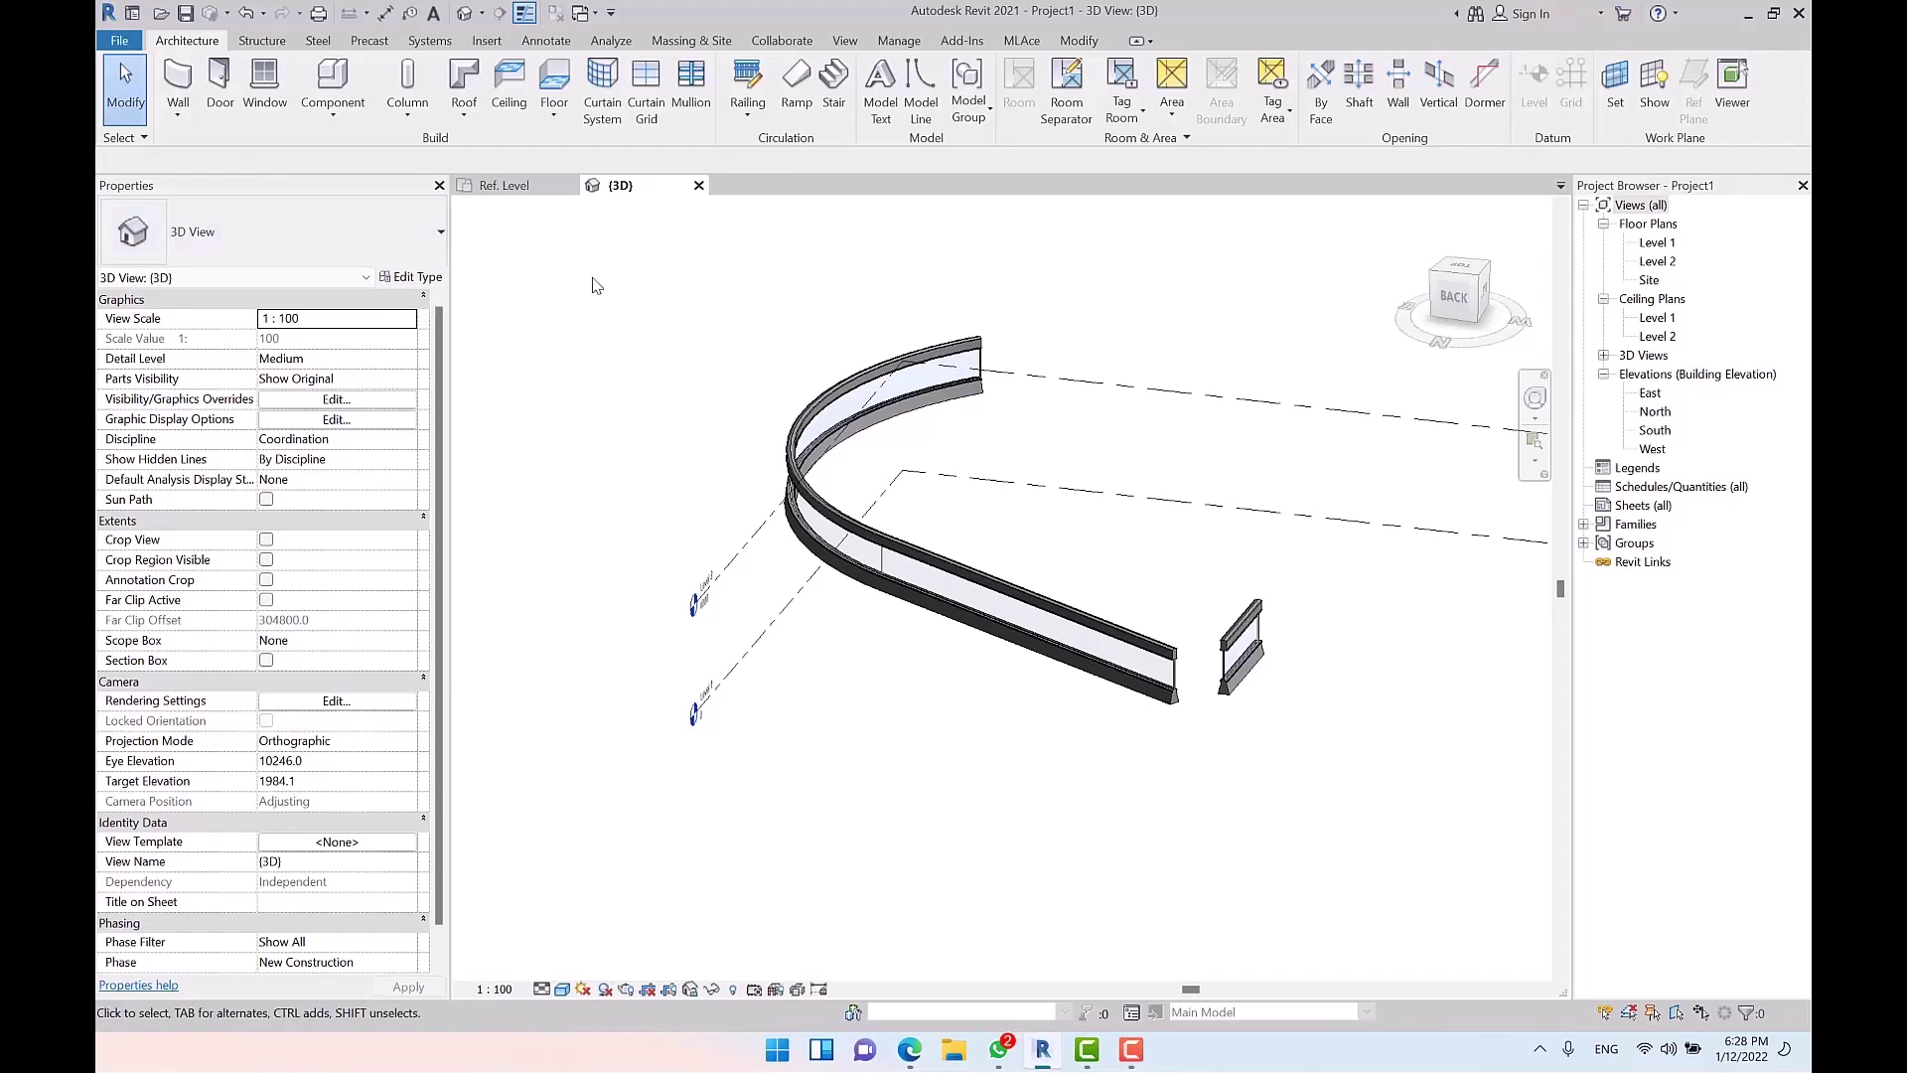
click(335, 117)
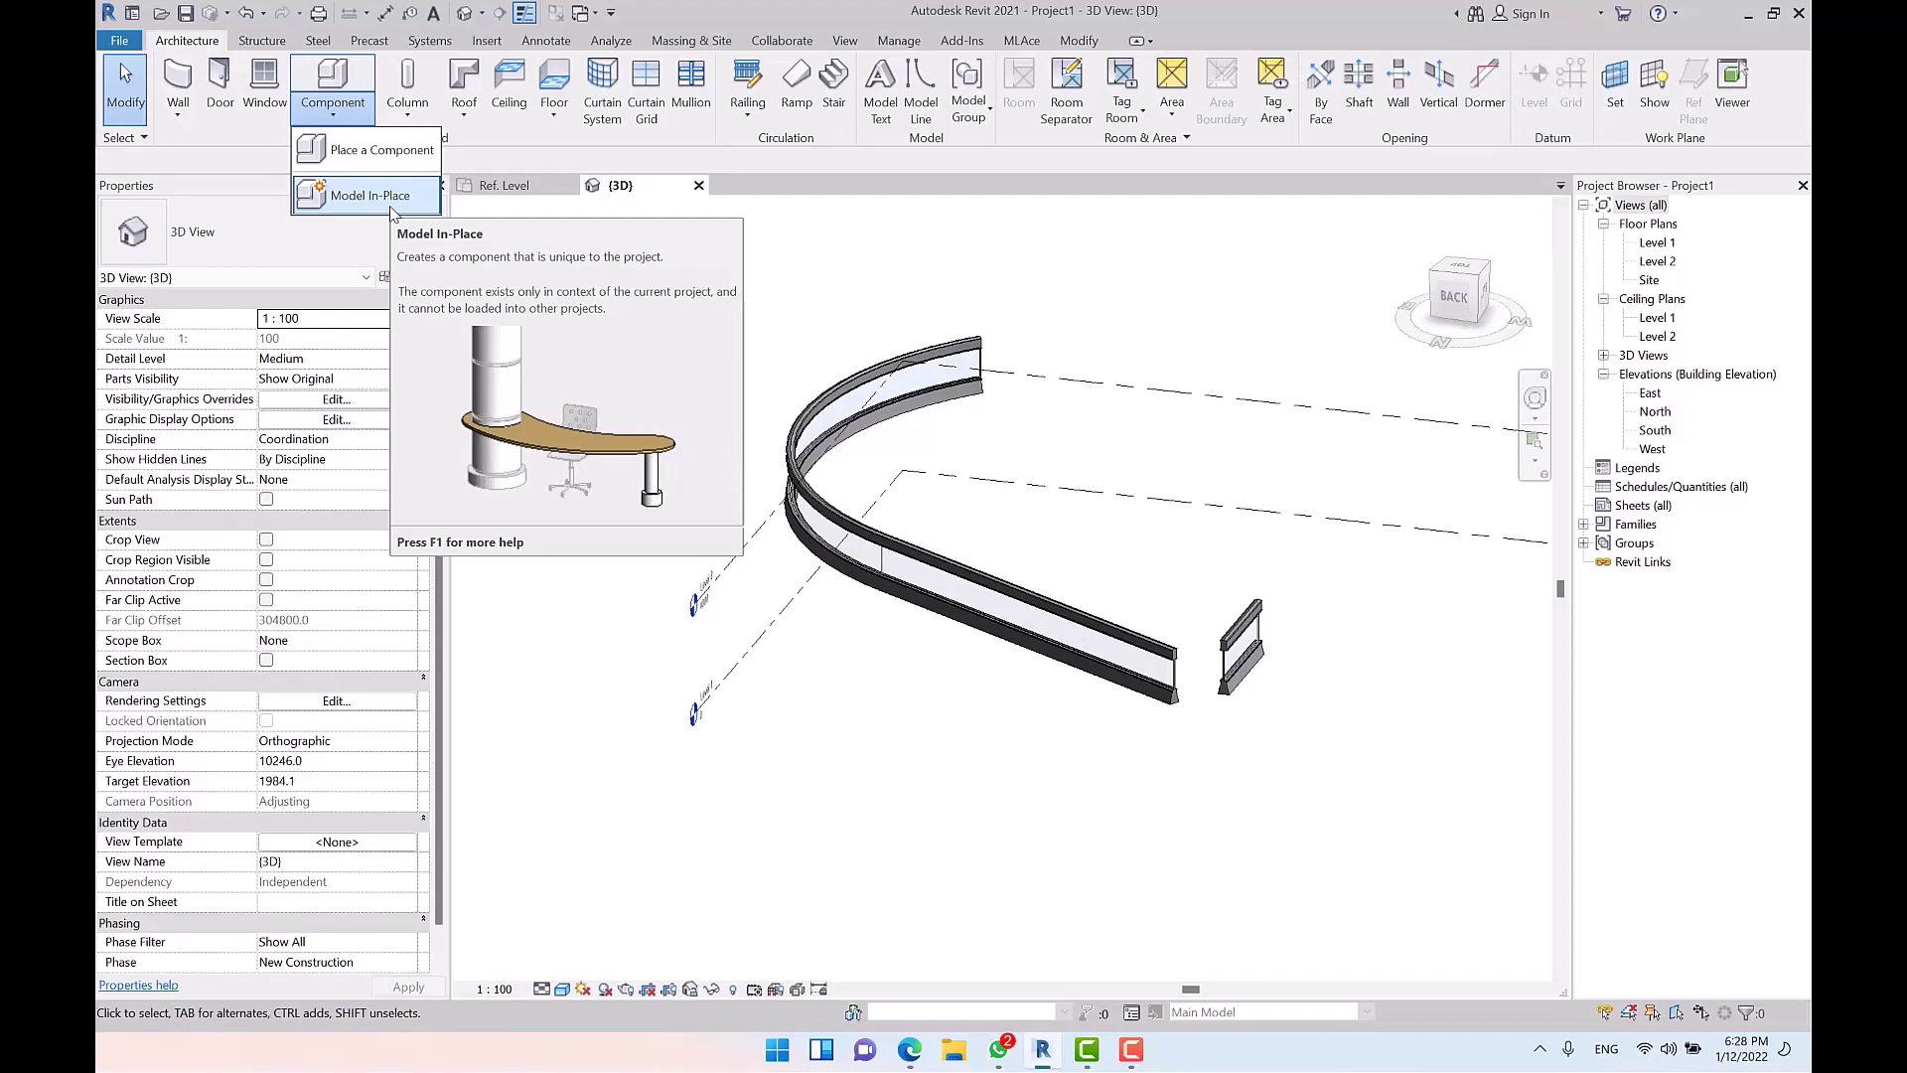
click(507, 154)
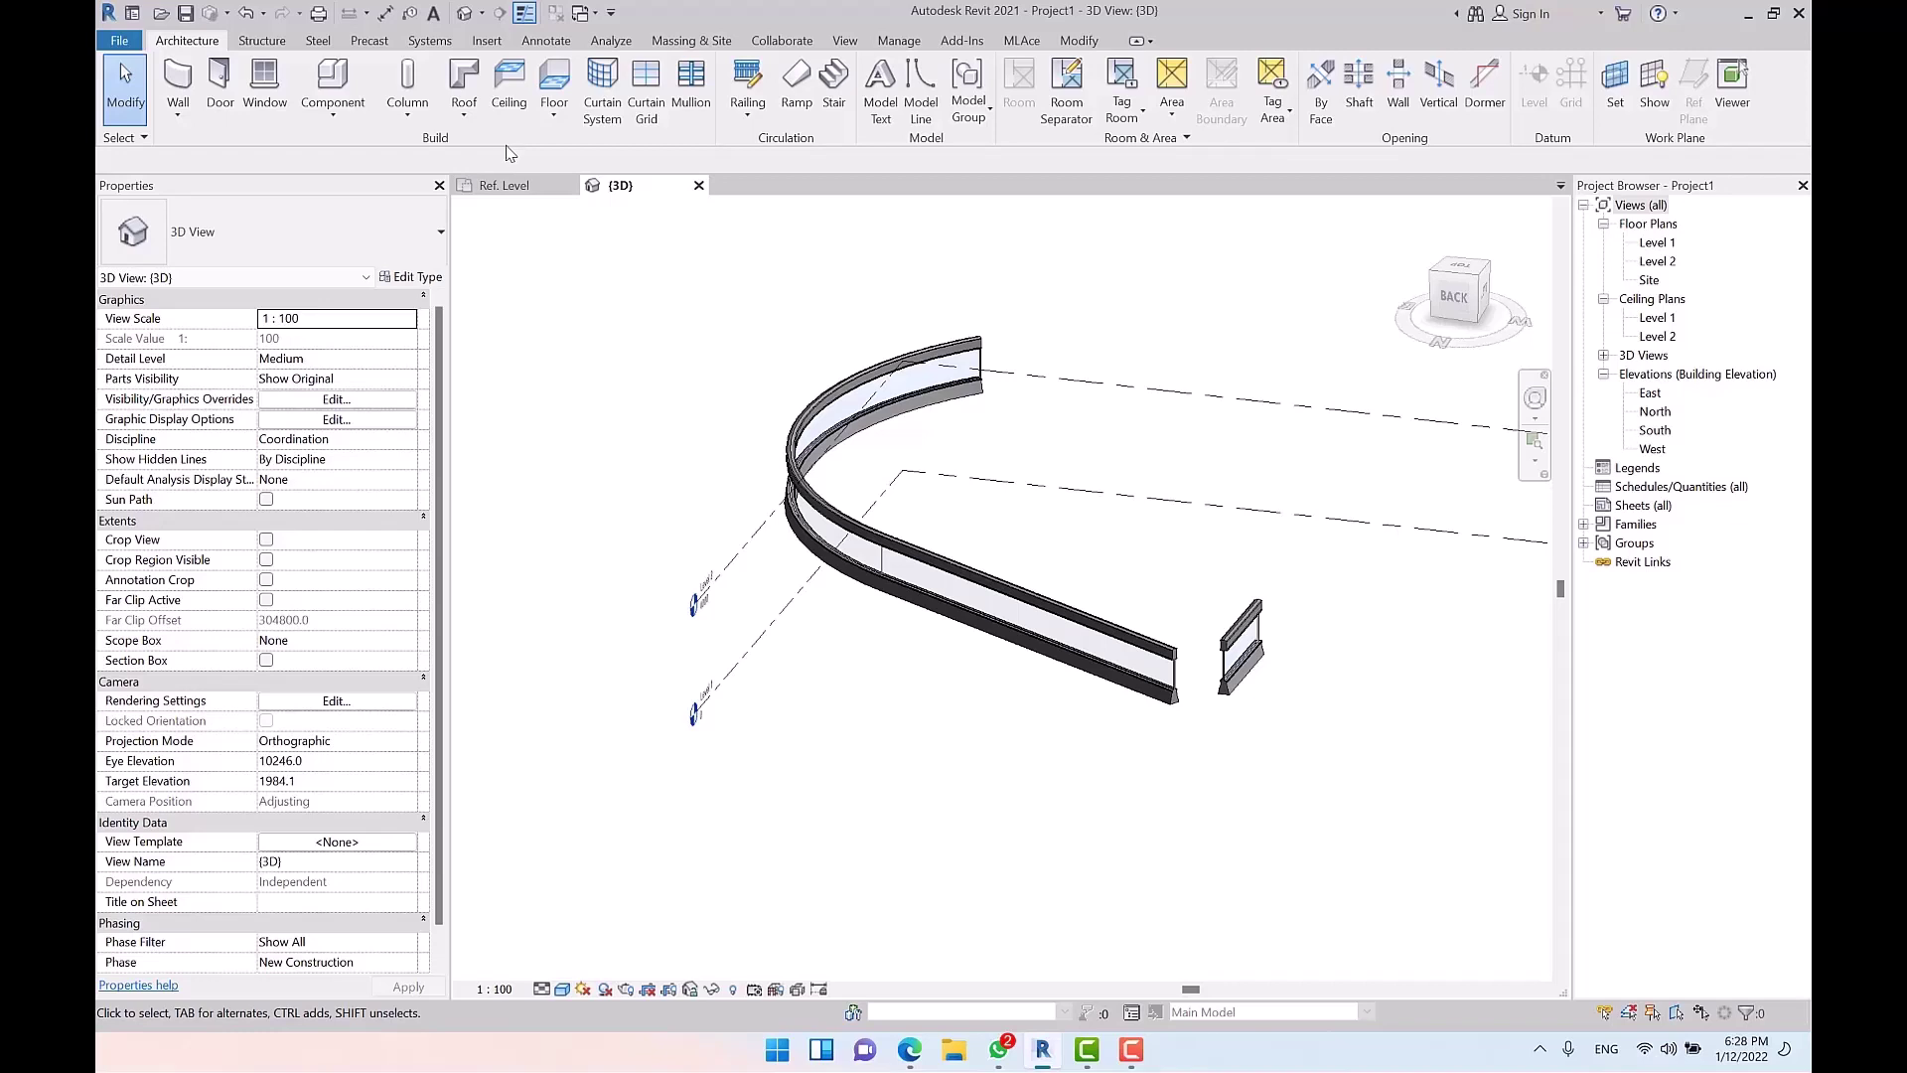
click(333, 109)
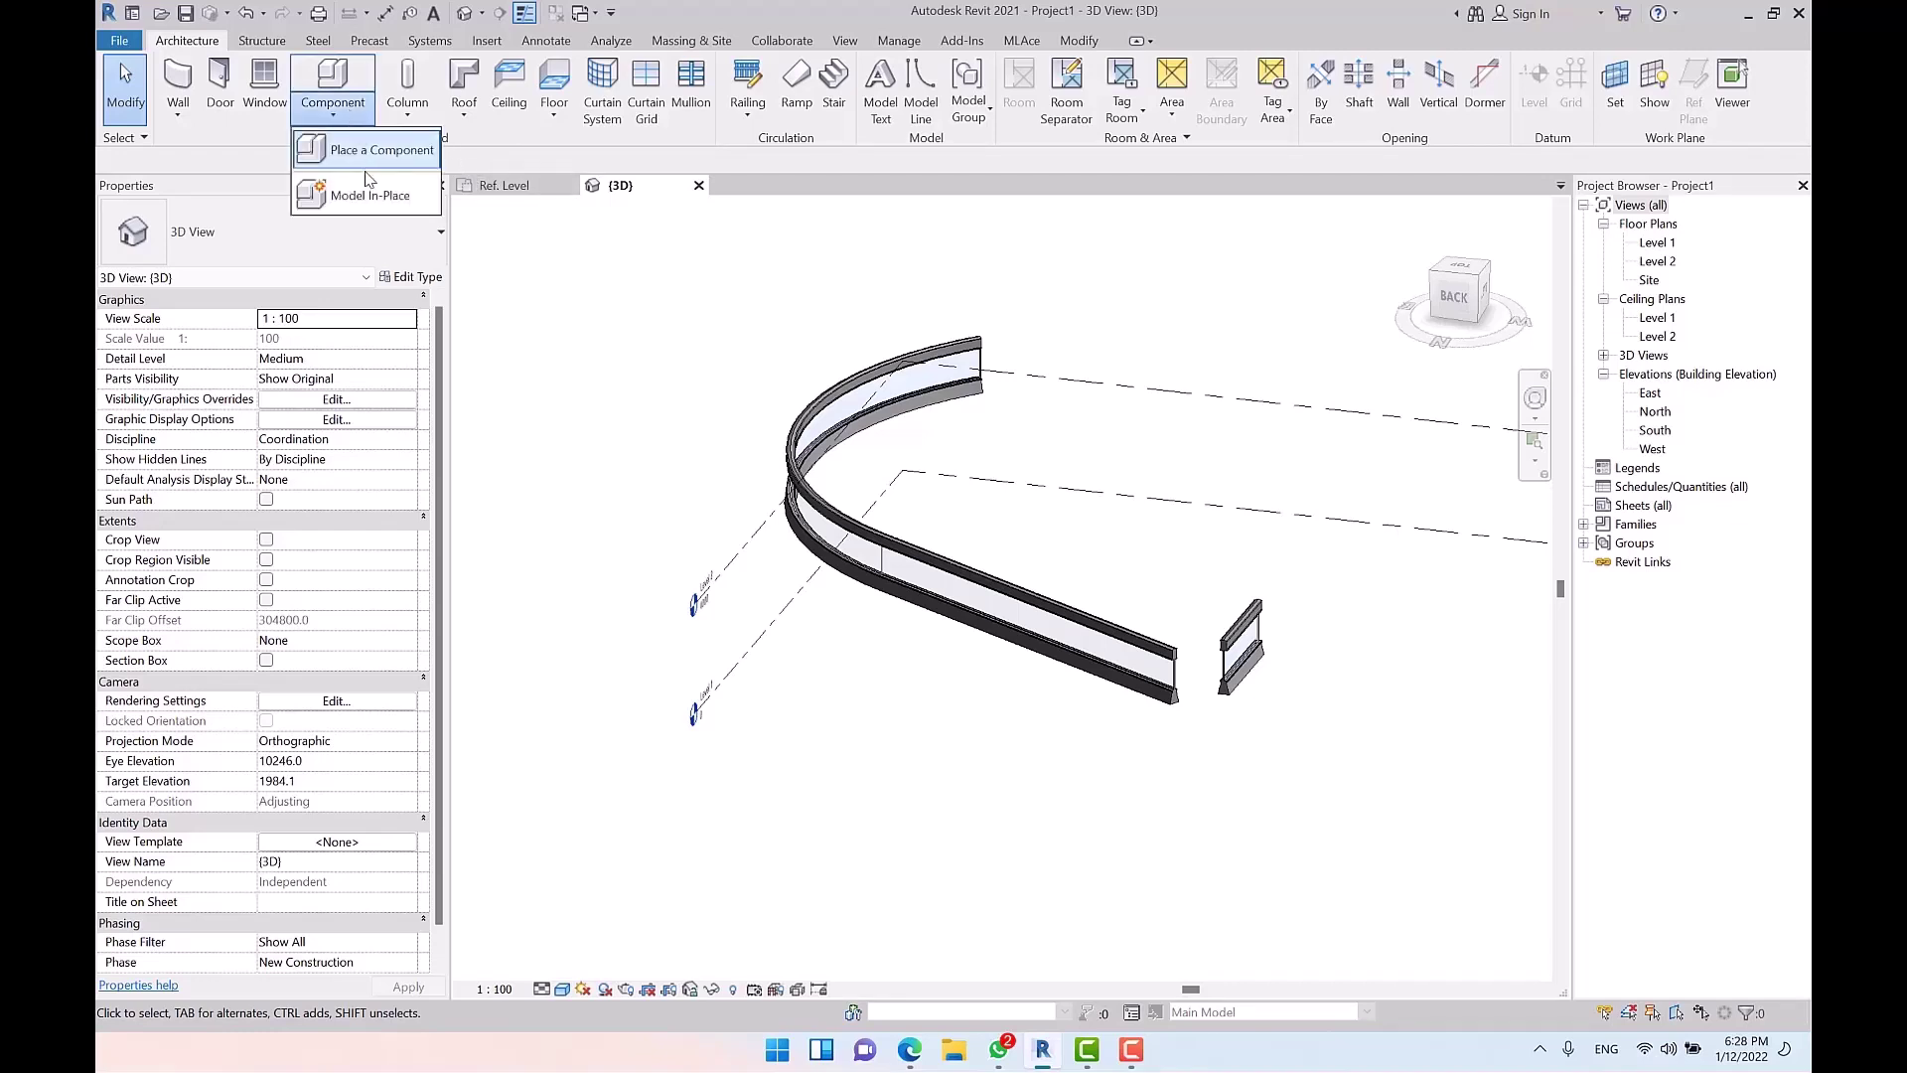
click(609, 167)
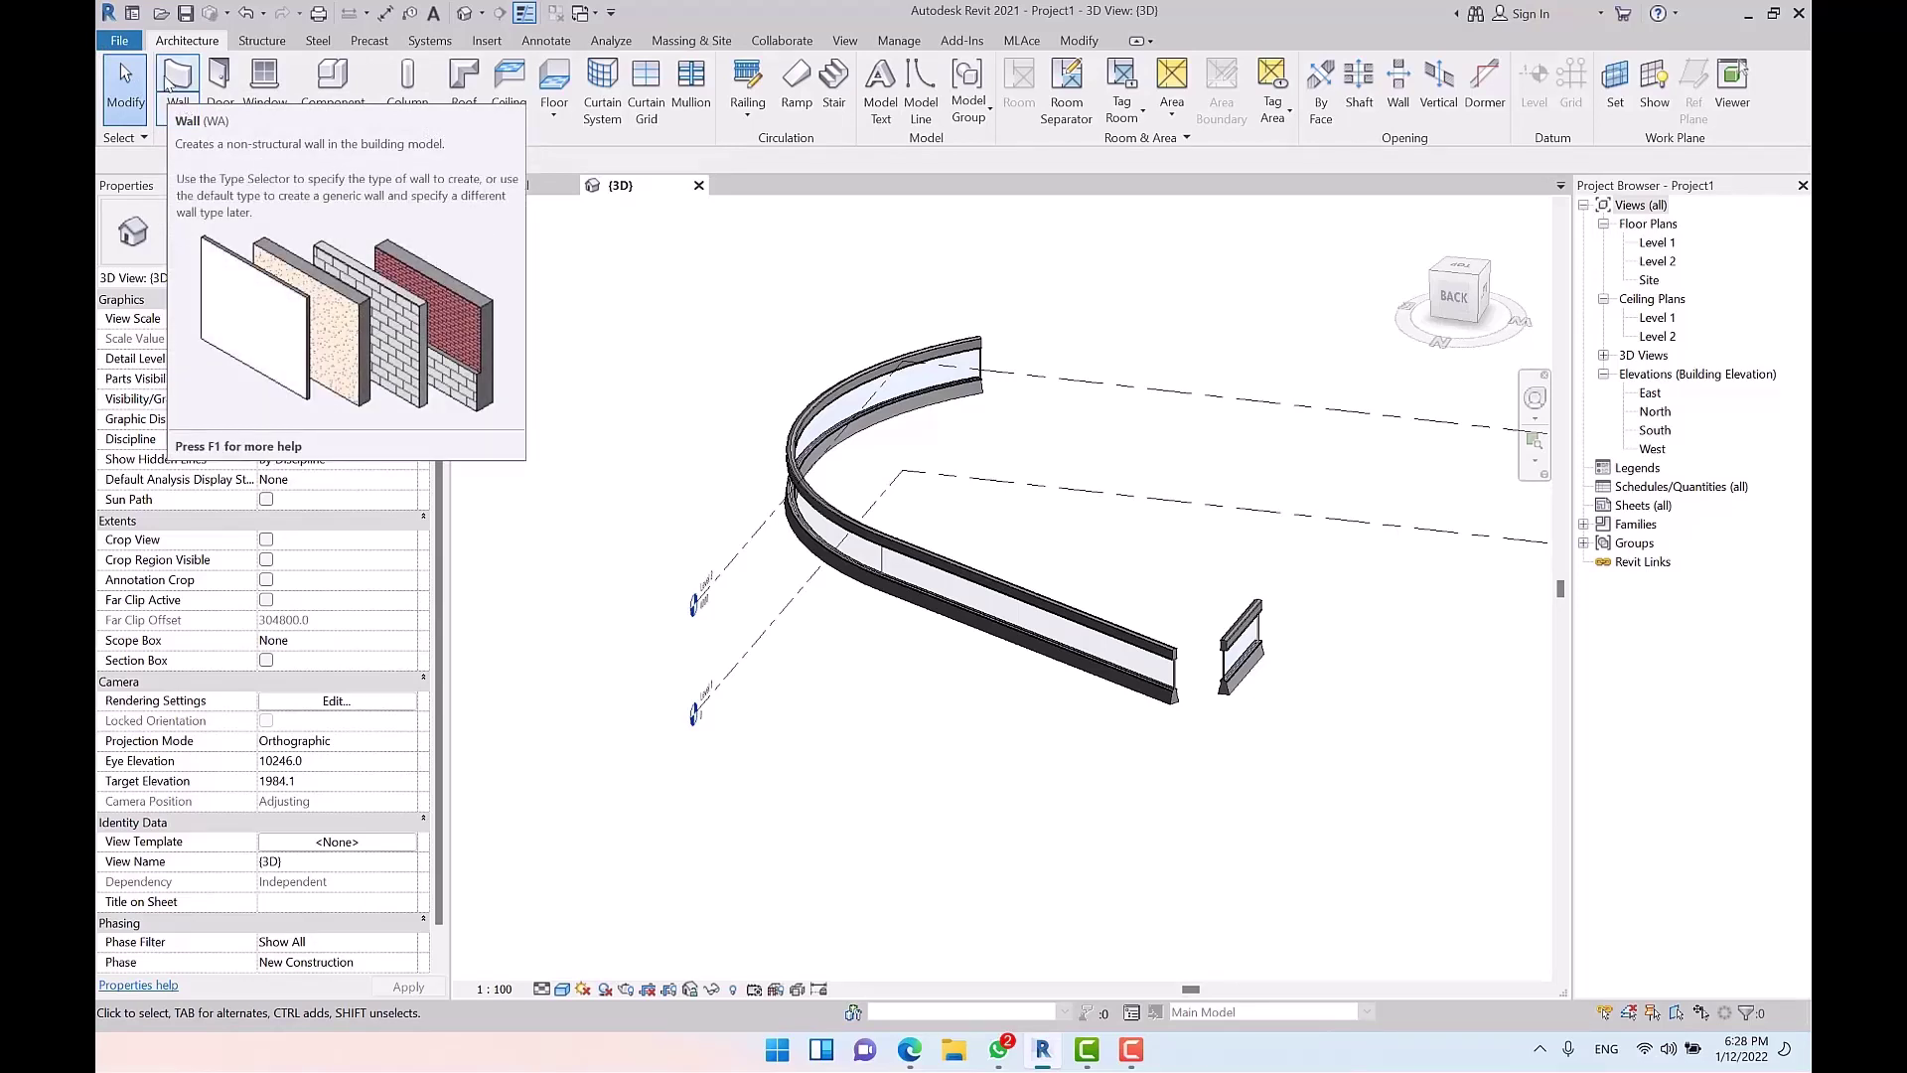
Step: Create a new family from the Metric Generic Model template in the English templates folder
click(119, 42)
mouse_move(210, 123)
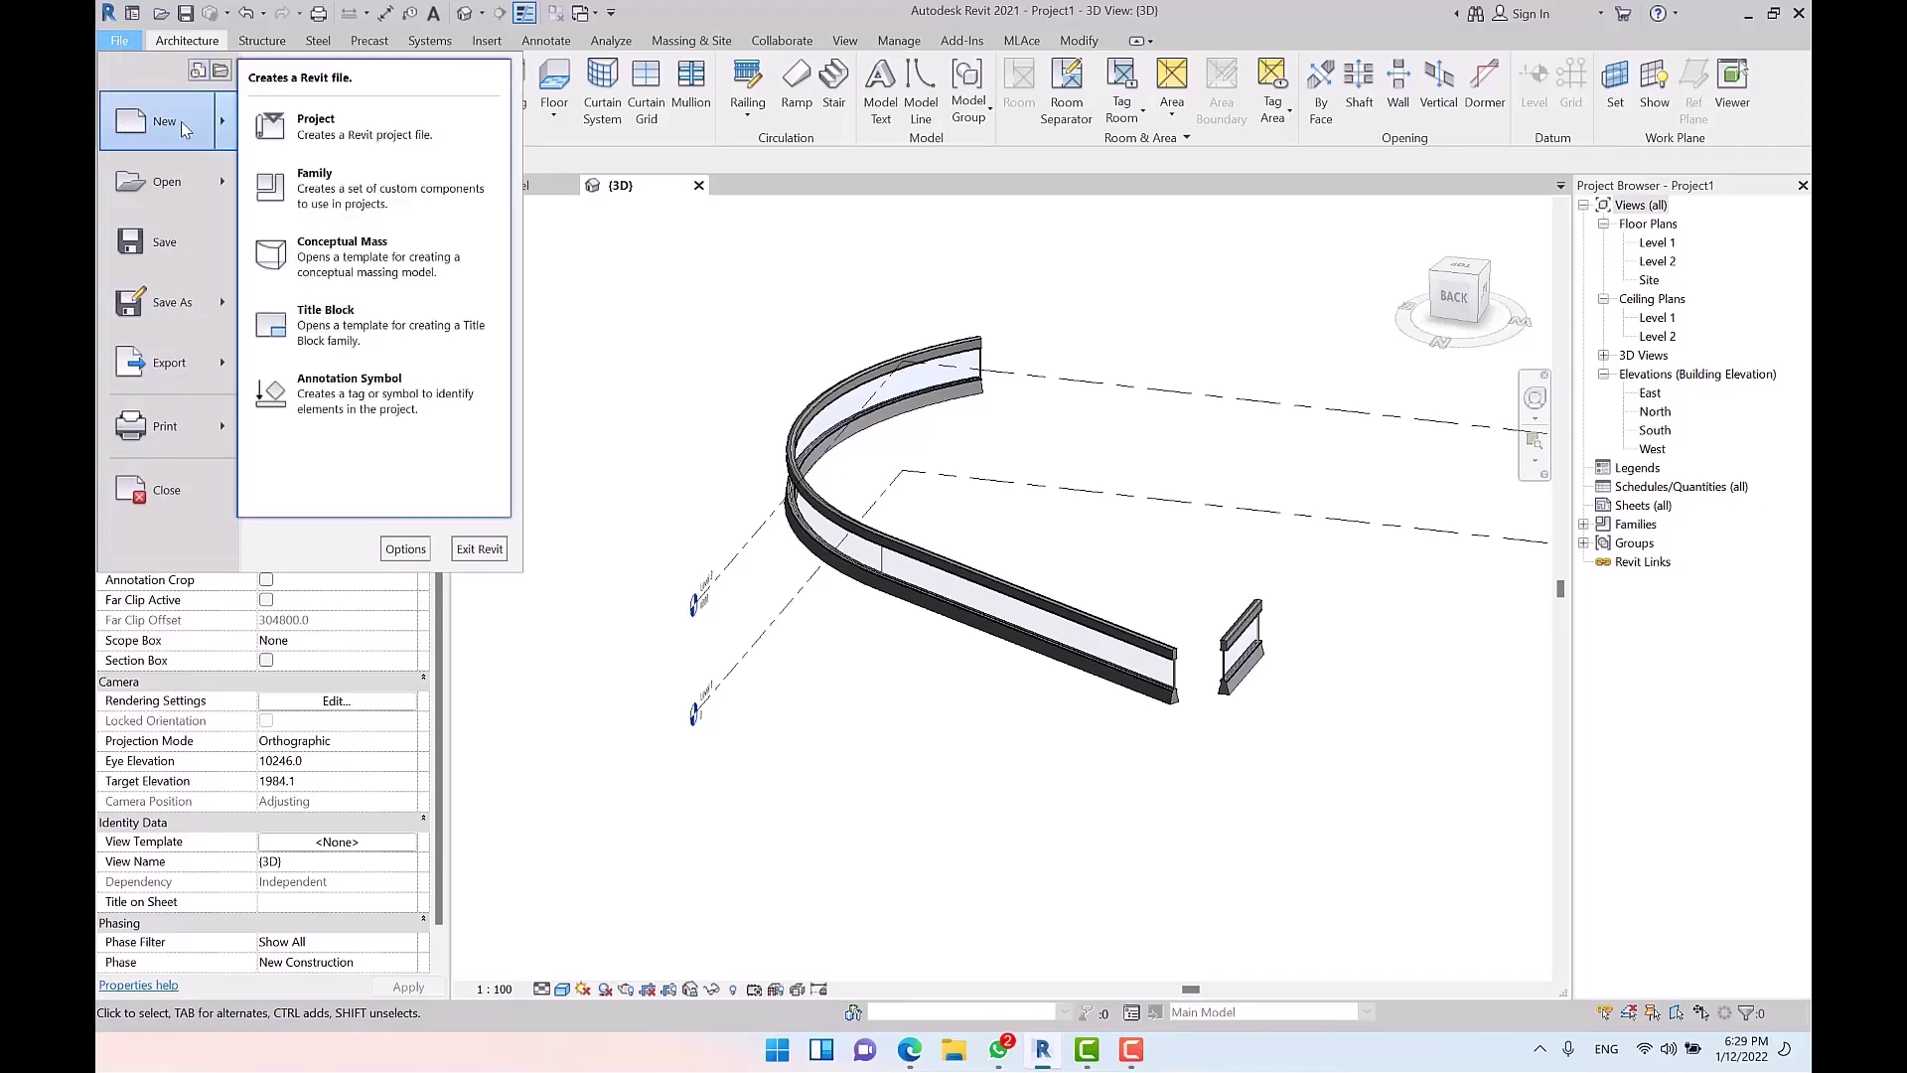
click(343, 185)
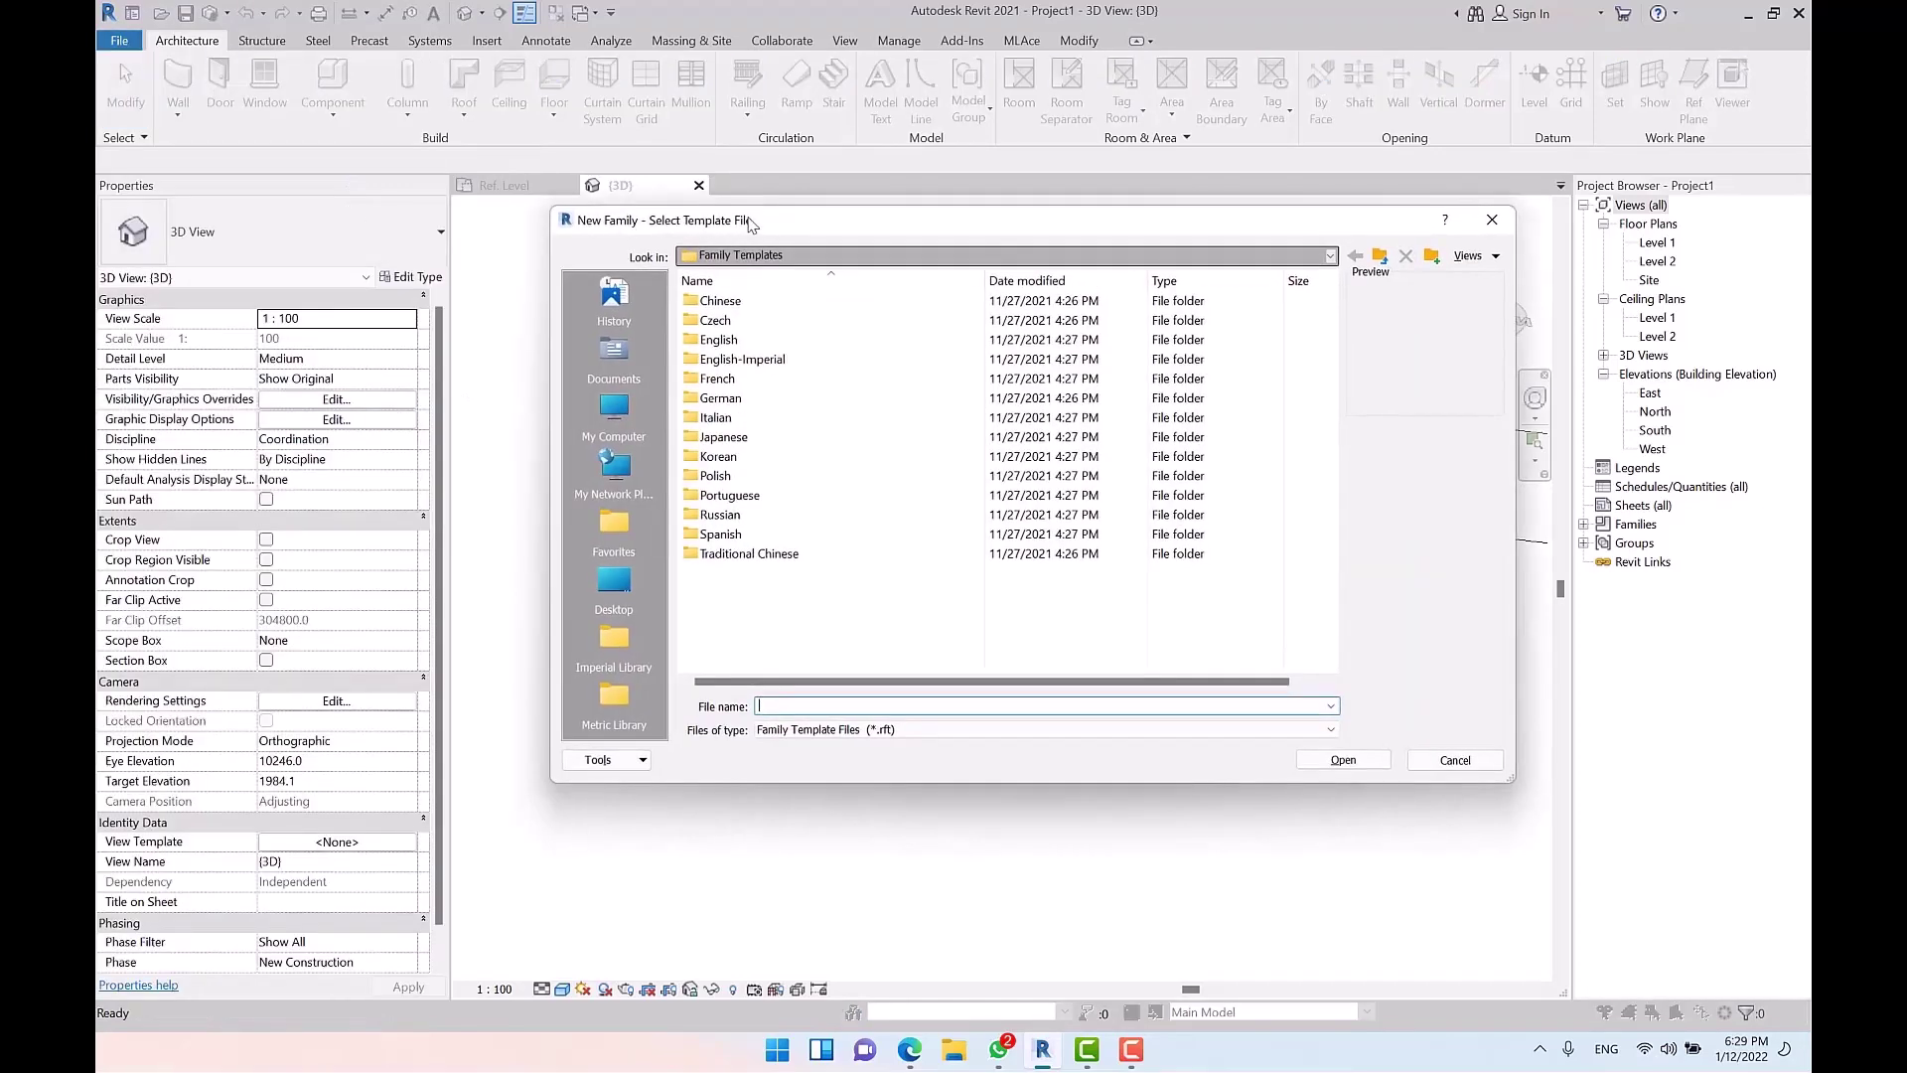
drag(752, 223, 541, 78)
double_click(510, 214)
scroll(736, 398, down, 5)
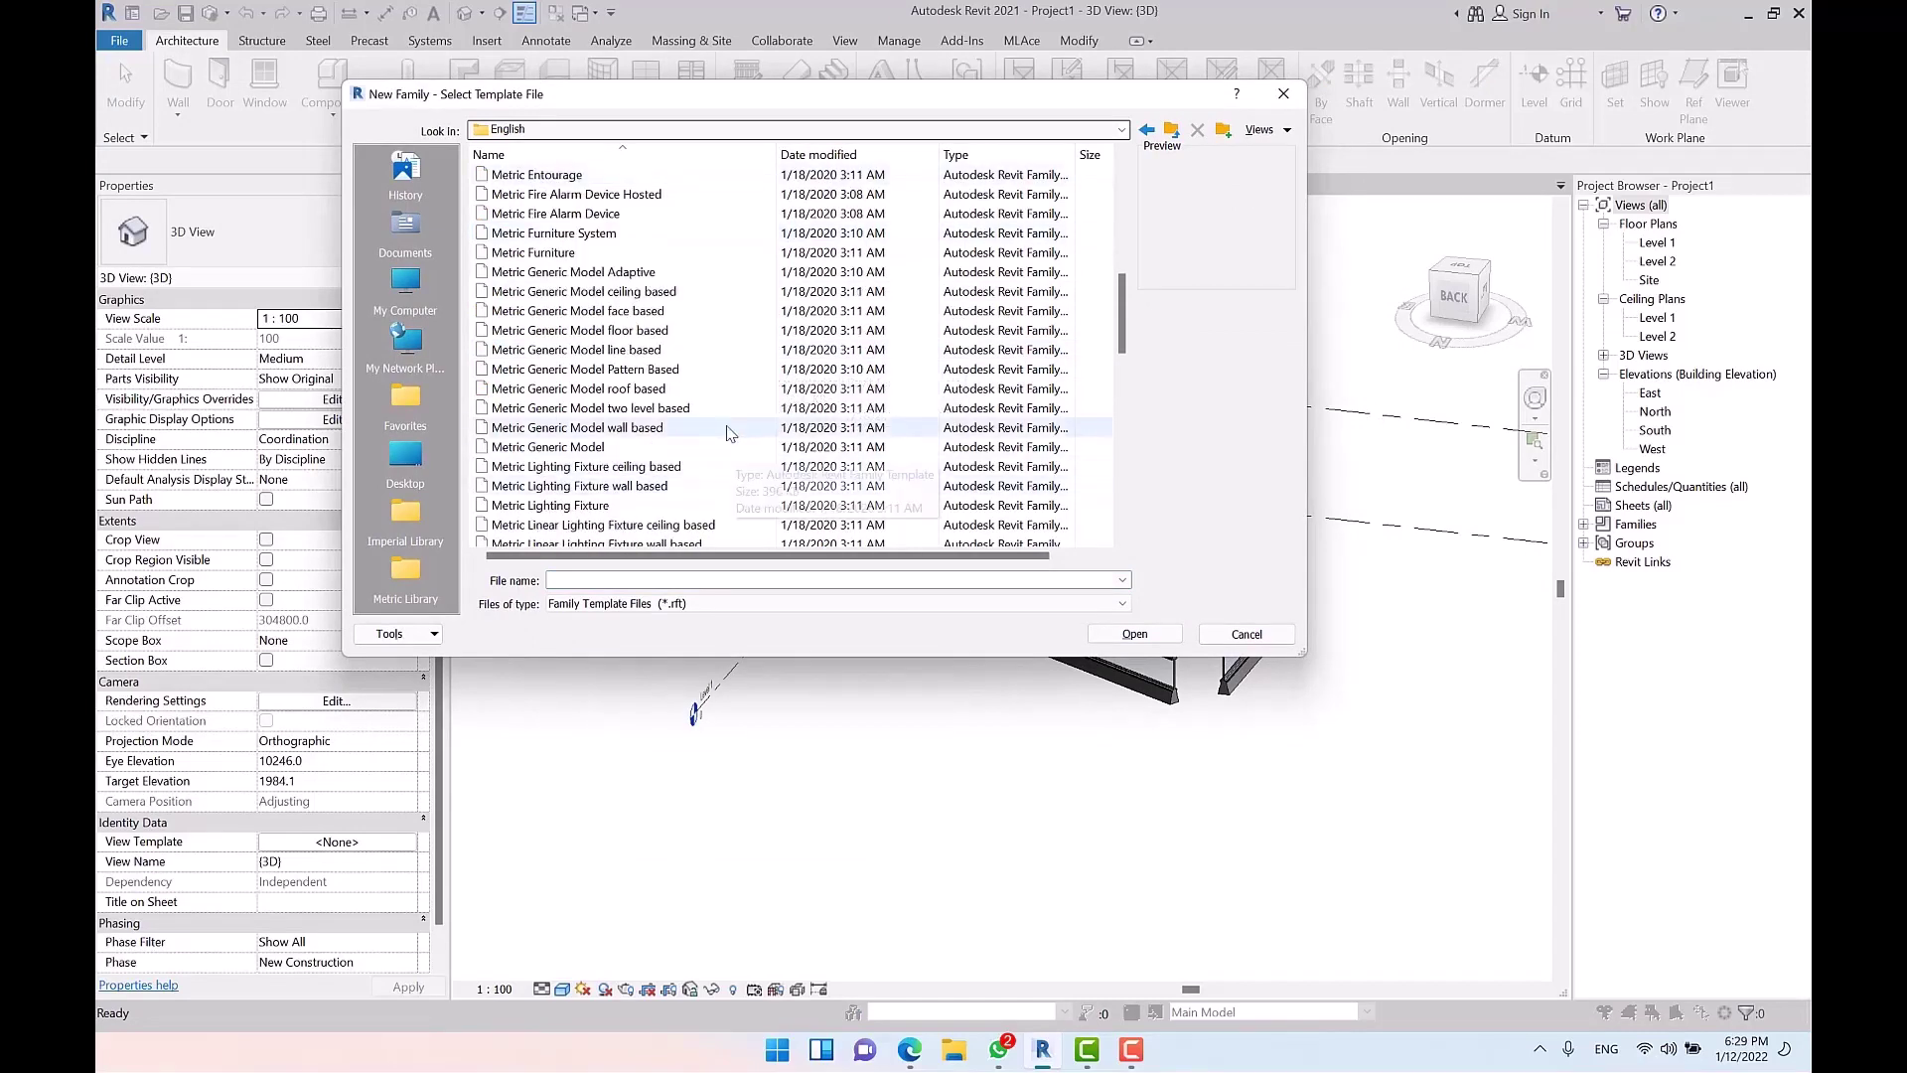
double_click(594, 452)
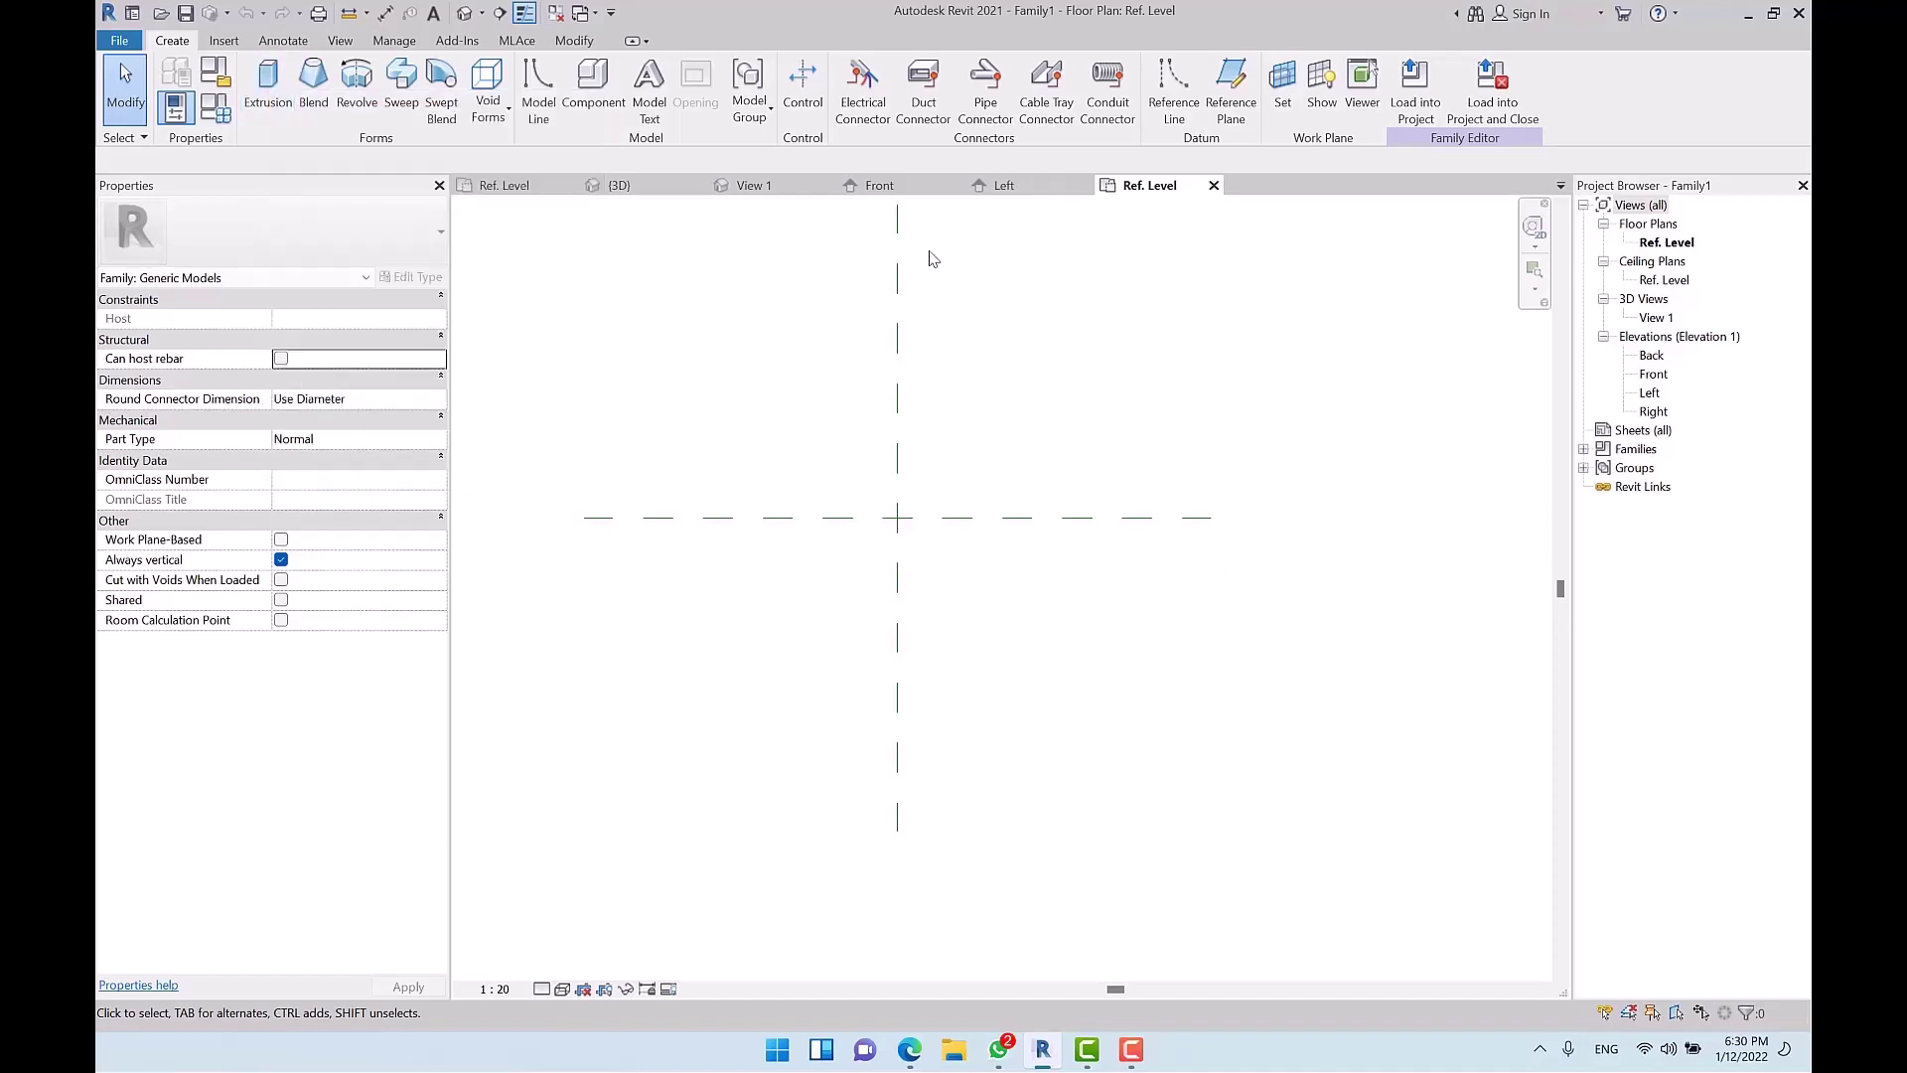
Step: Draw two horizontal reference planes, one above and one below the horizontal centre plane
click(1231, 90)
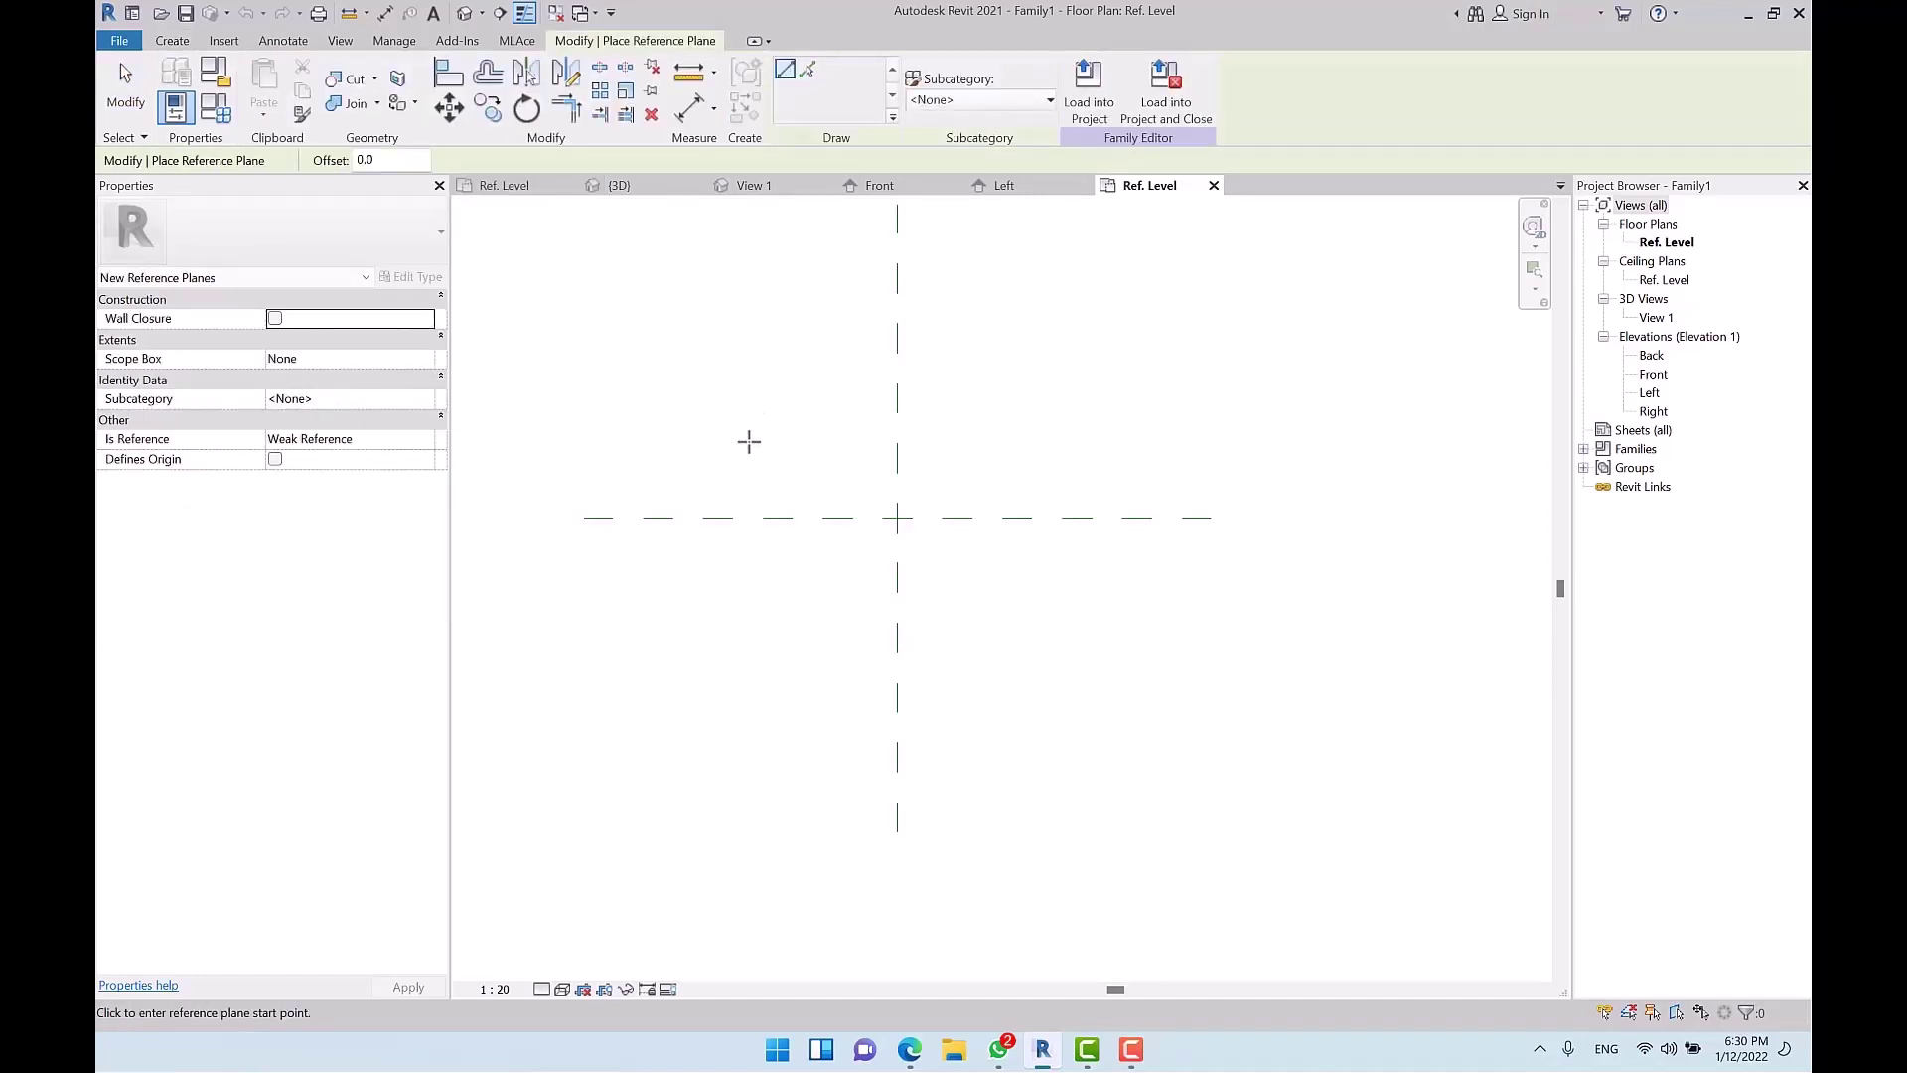
click(644, 455)
click(1232, 454)
click(684, 585)
click(1210, 587)
Step: Draw two vertical reference planes about 1214 mm right and about 893 mm left of the vertical centre plane
click(1087, 352)
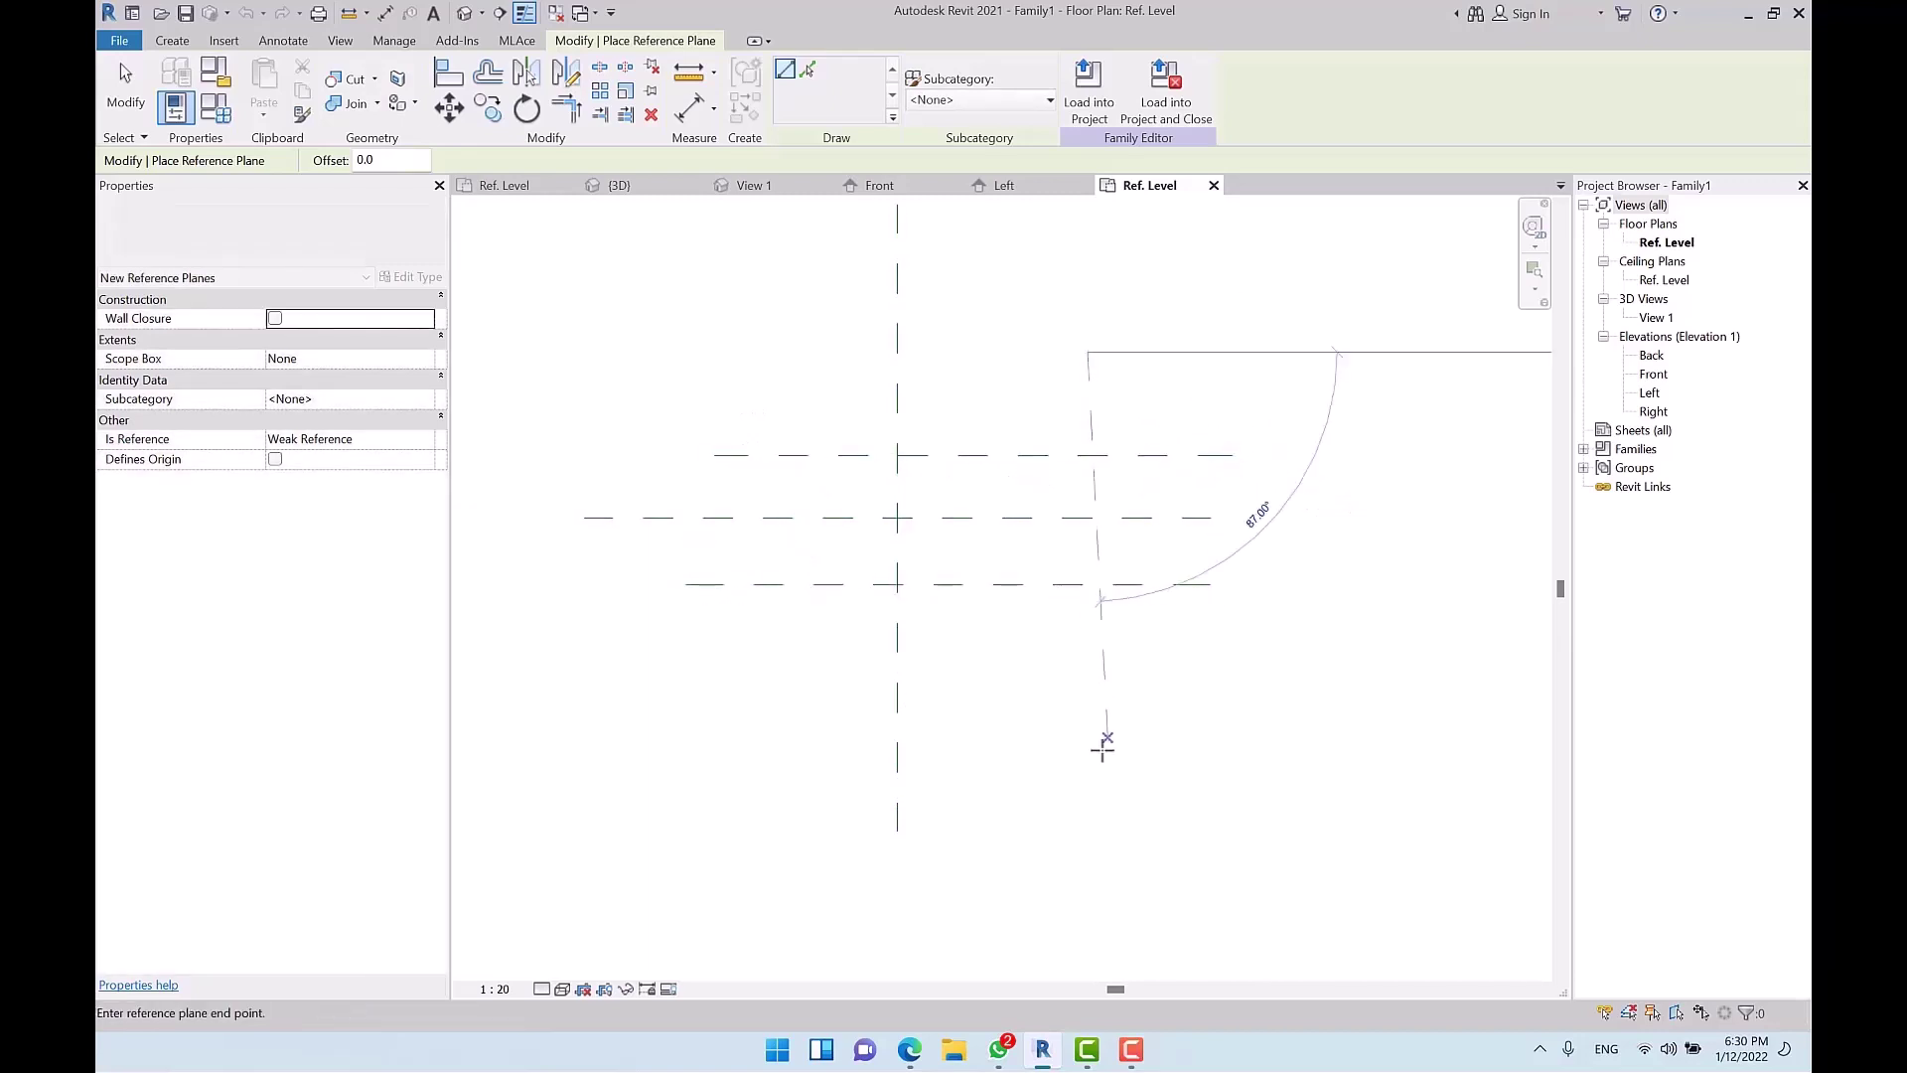
click(1090, 762)
click(757, 344)
click(757, 762)
key(Escape)
key(Escape)
Step: Dimension the three vertical reference planes in one aligned string and constrain their spacing to be equal
middle_drag(1013, 622, 1003, 655)
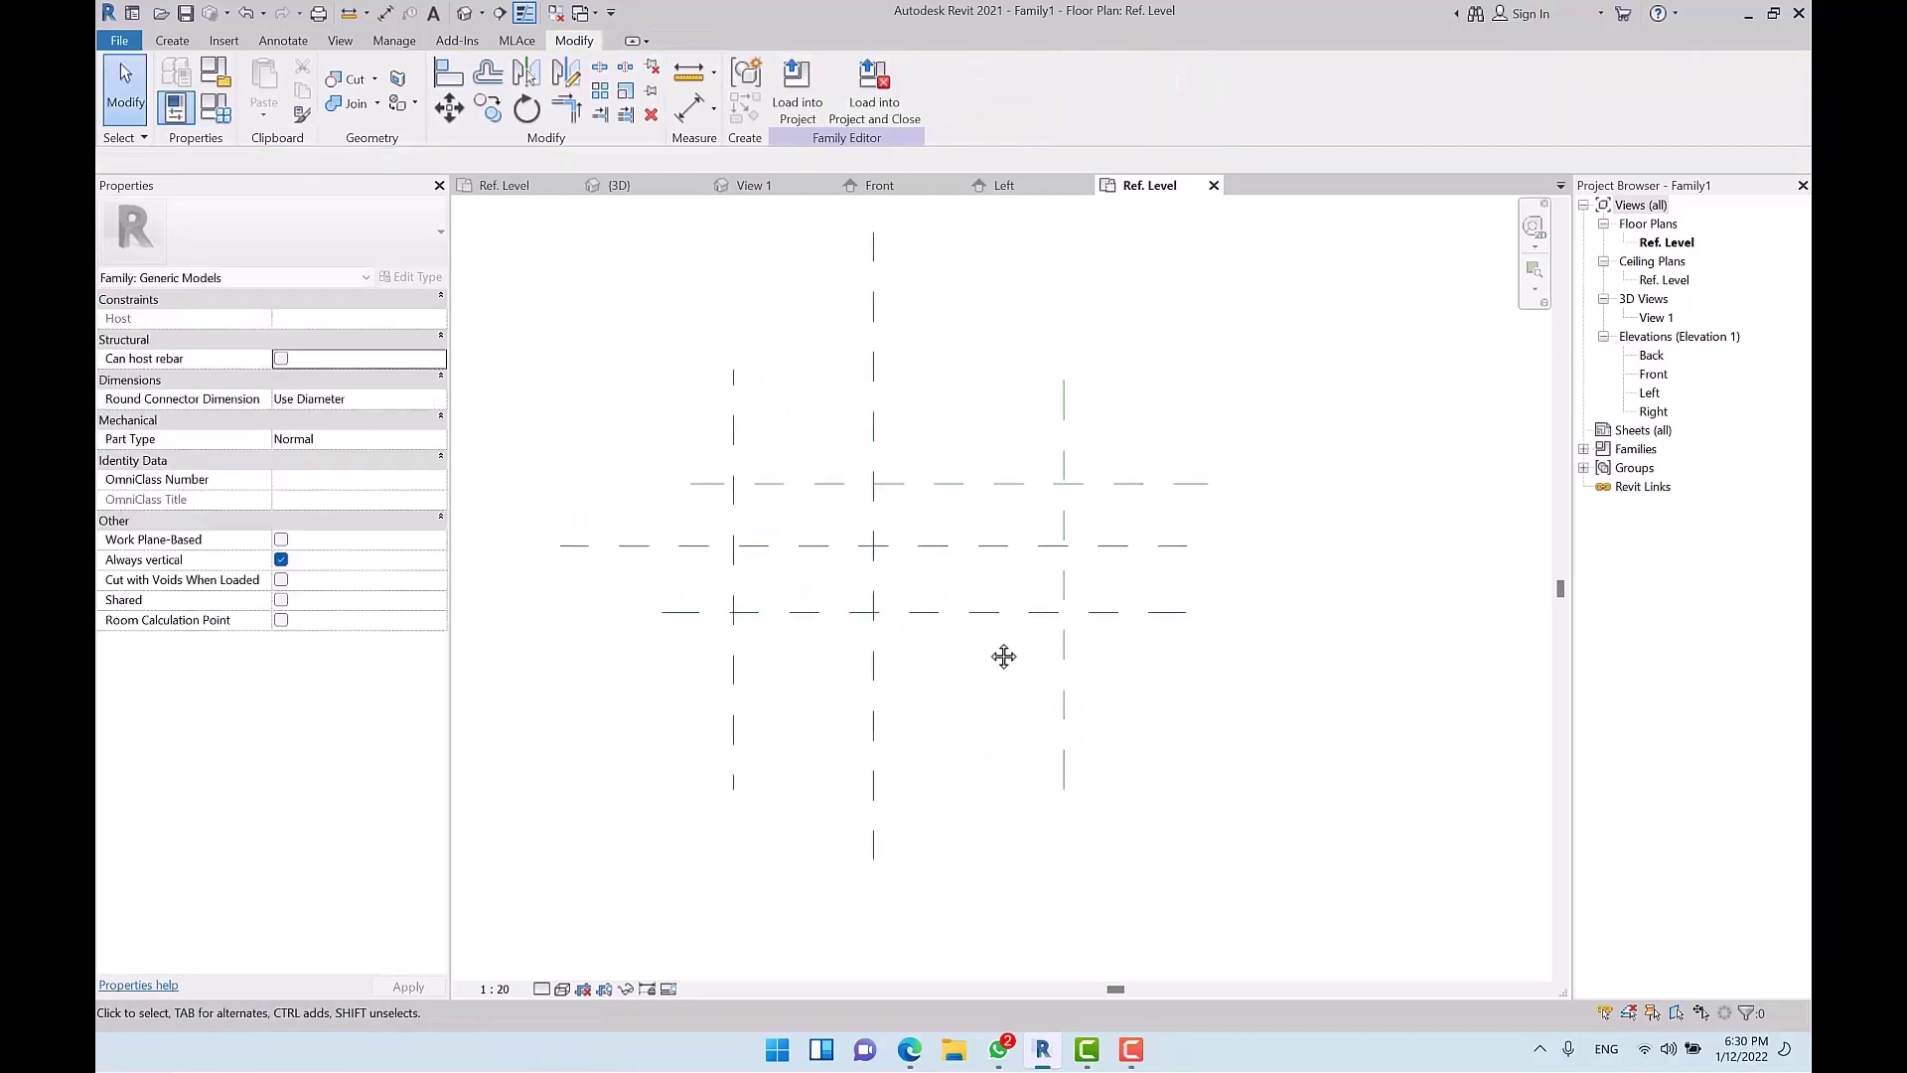
key(d)
key(i)
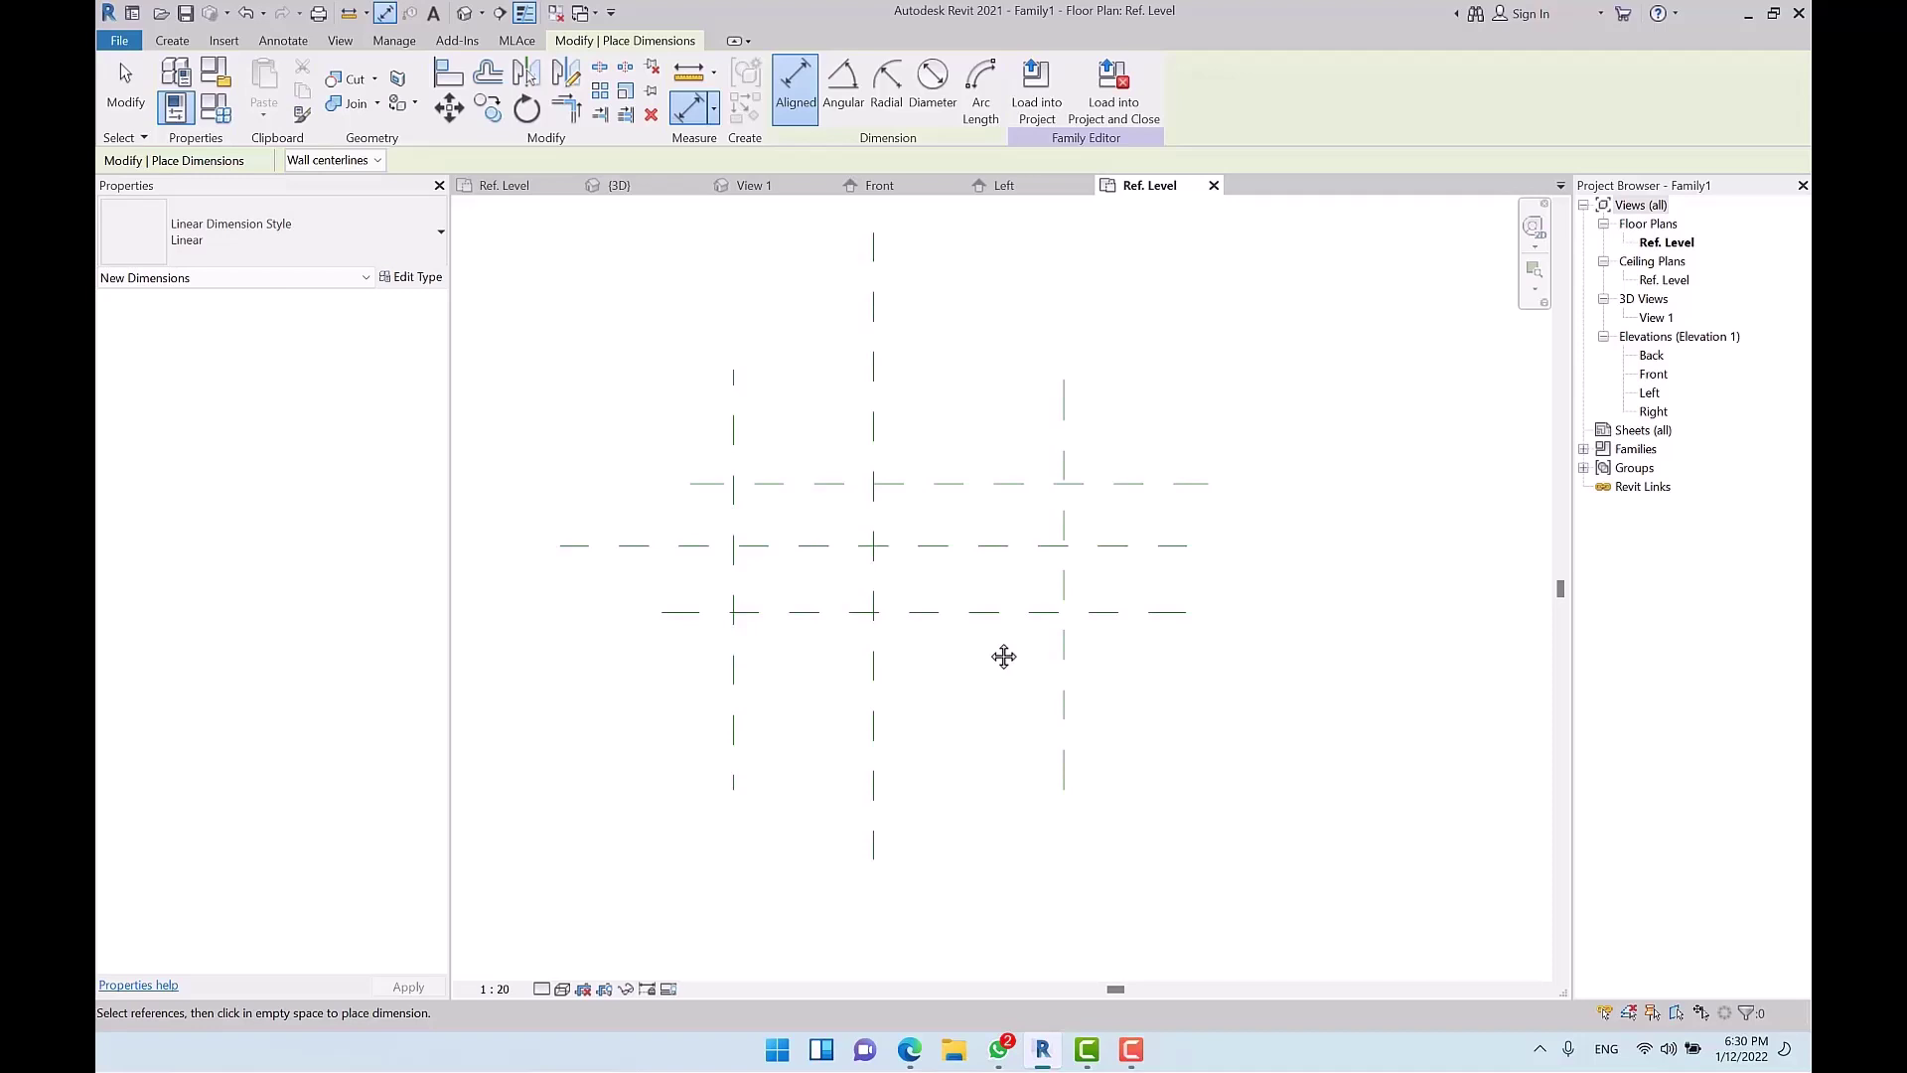
middle_drag(1106, 534, 1030, 587)
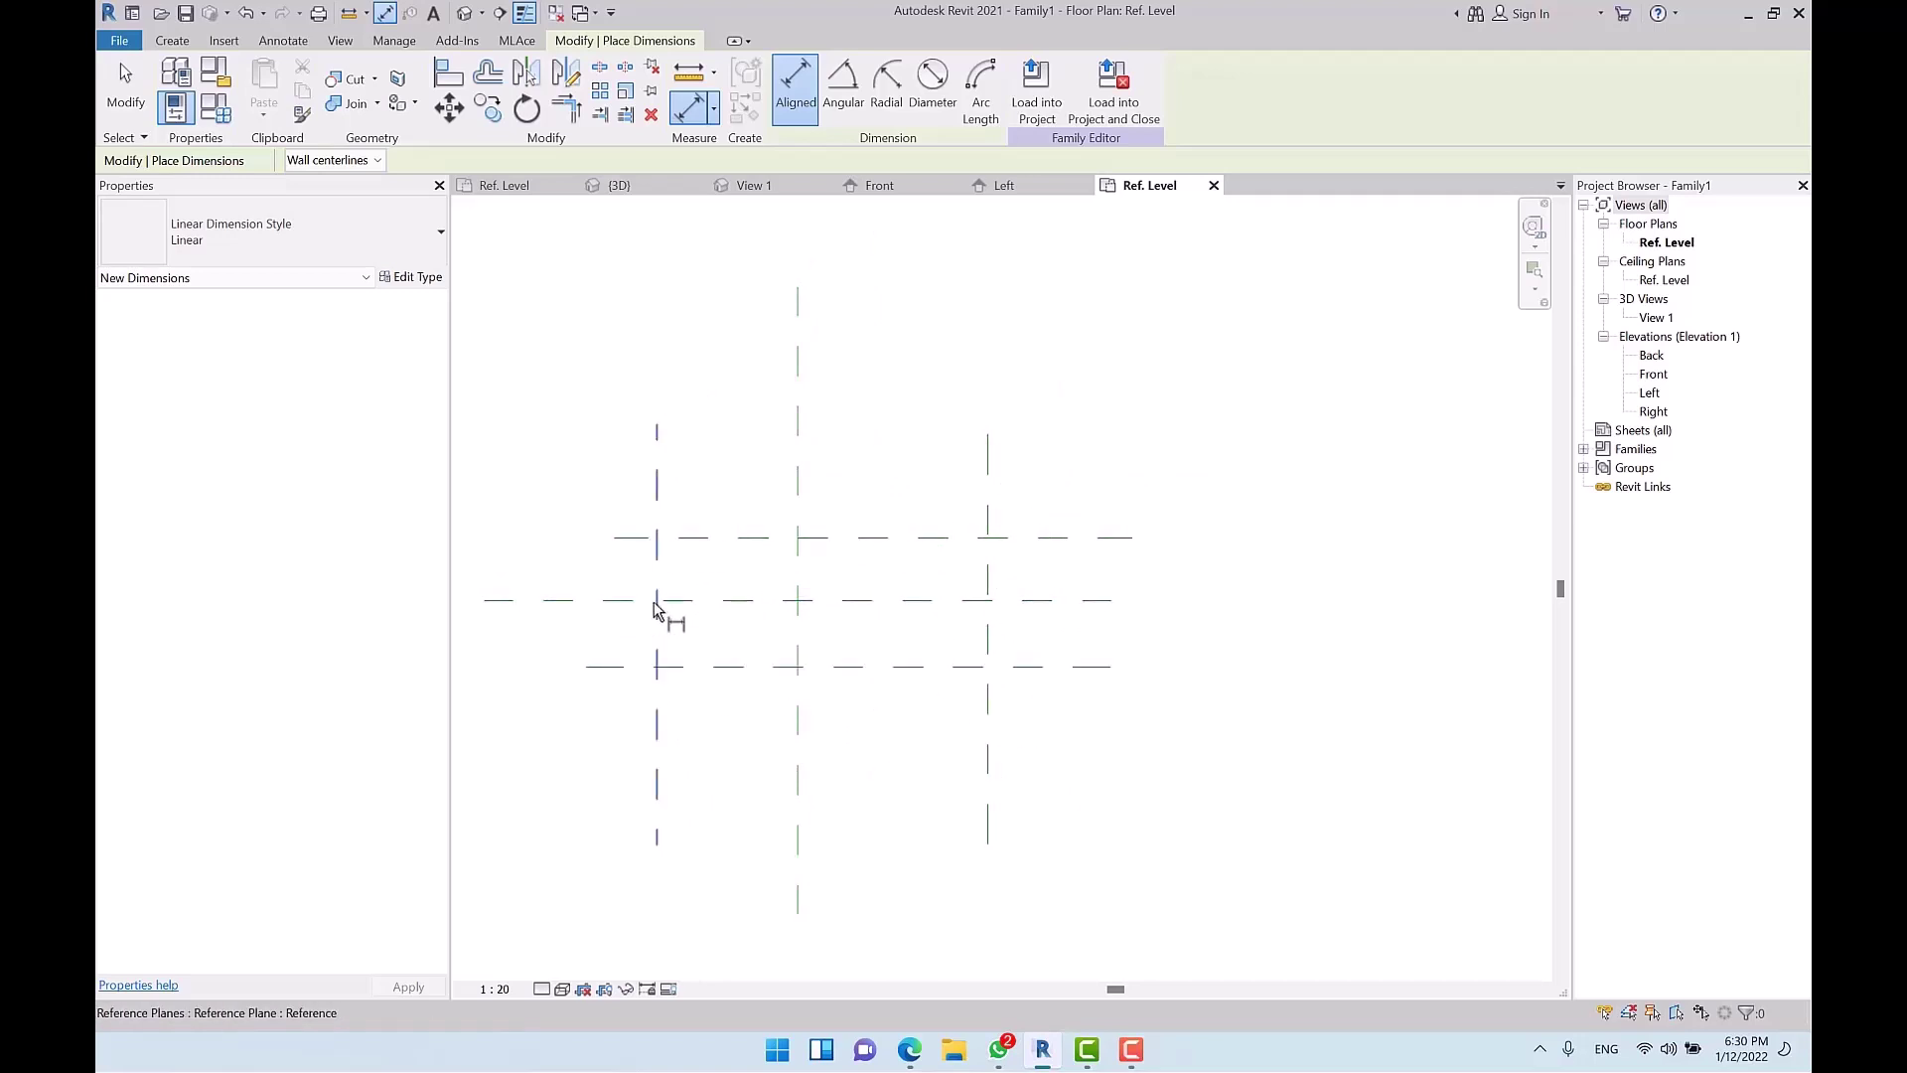
click(659, 533)
click(799, 487)
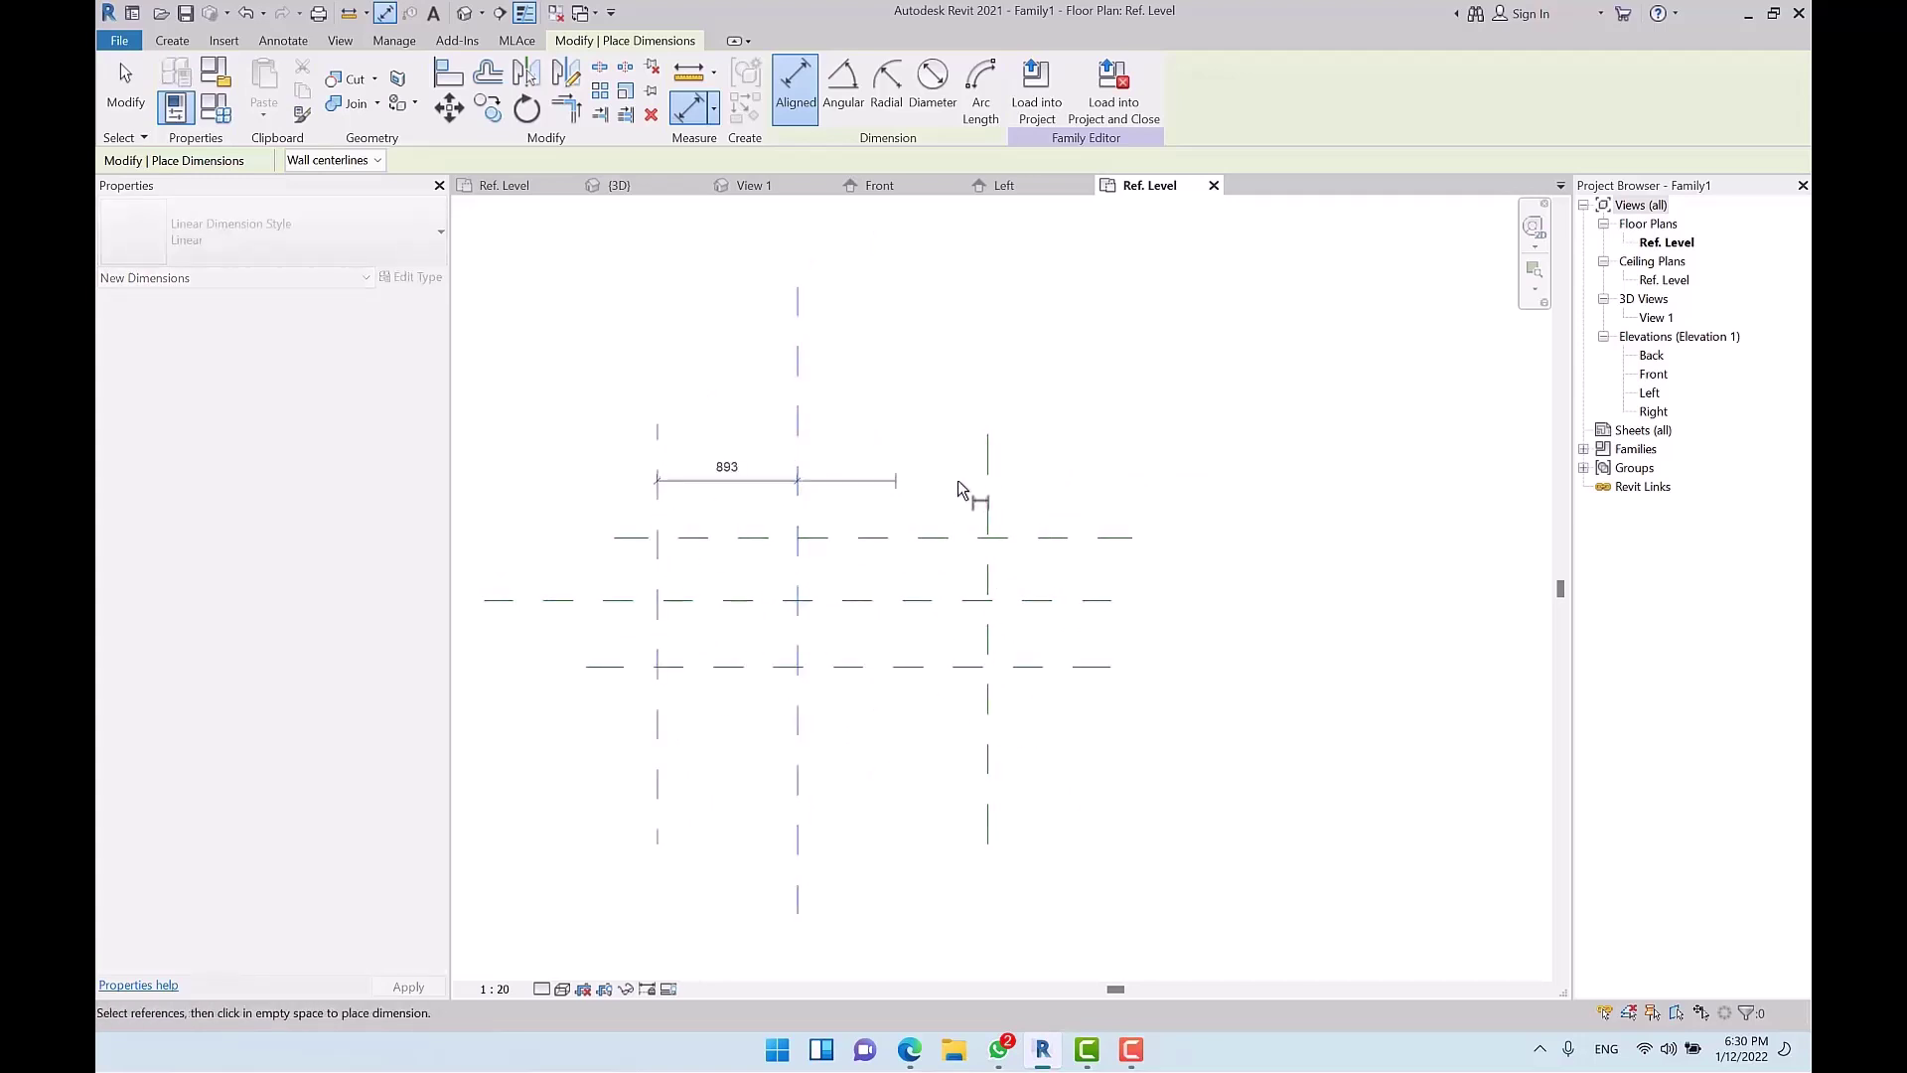
click(988, 487)
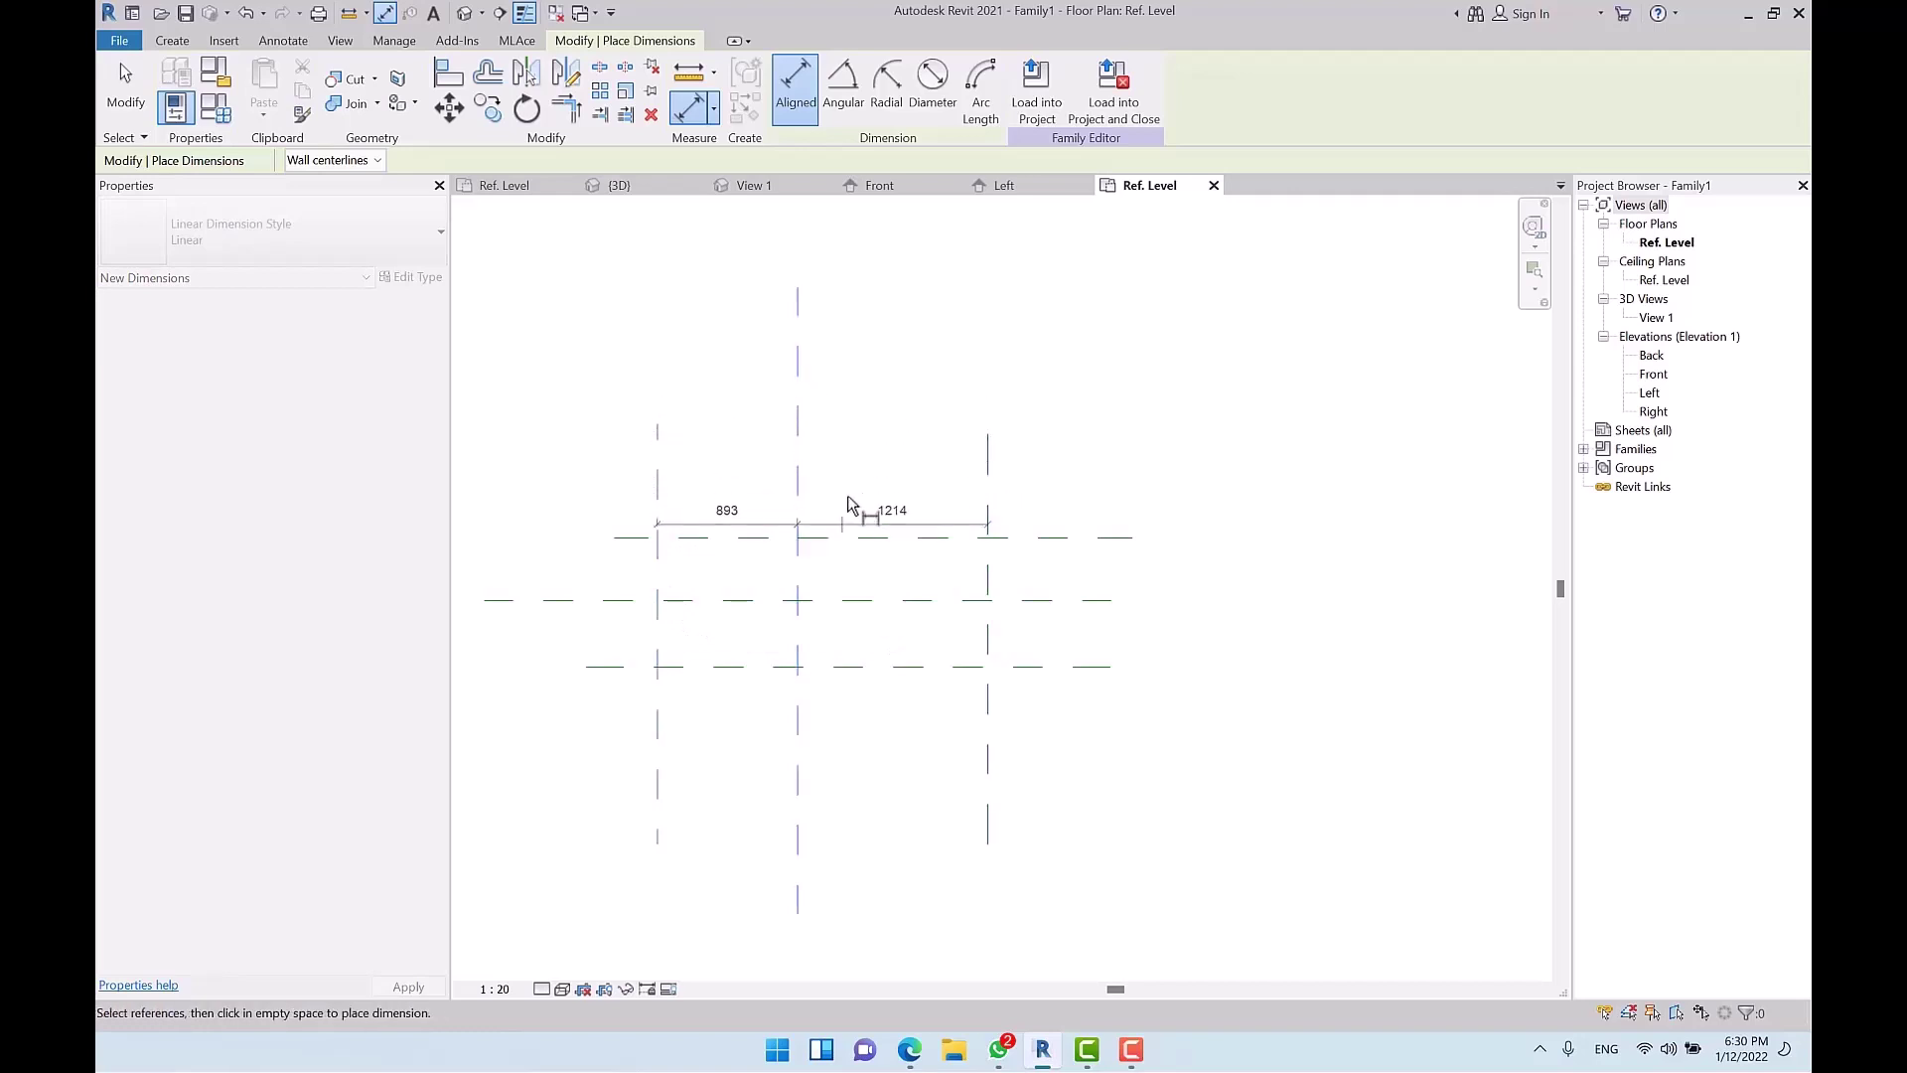
scroll(865, 482, up, 2)
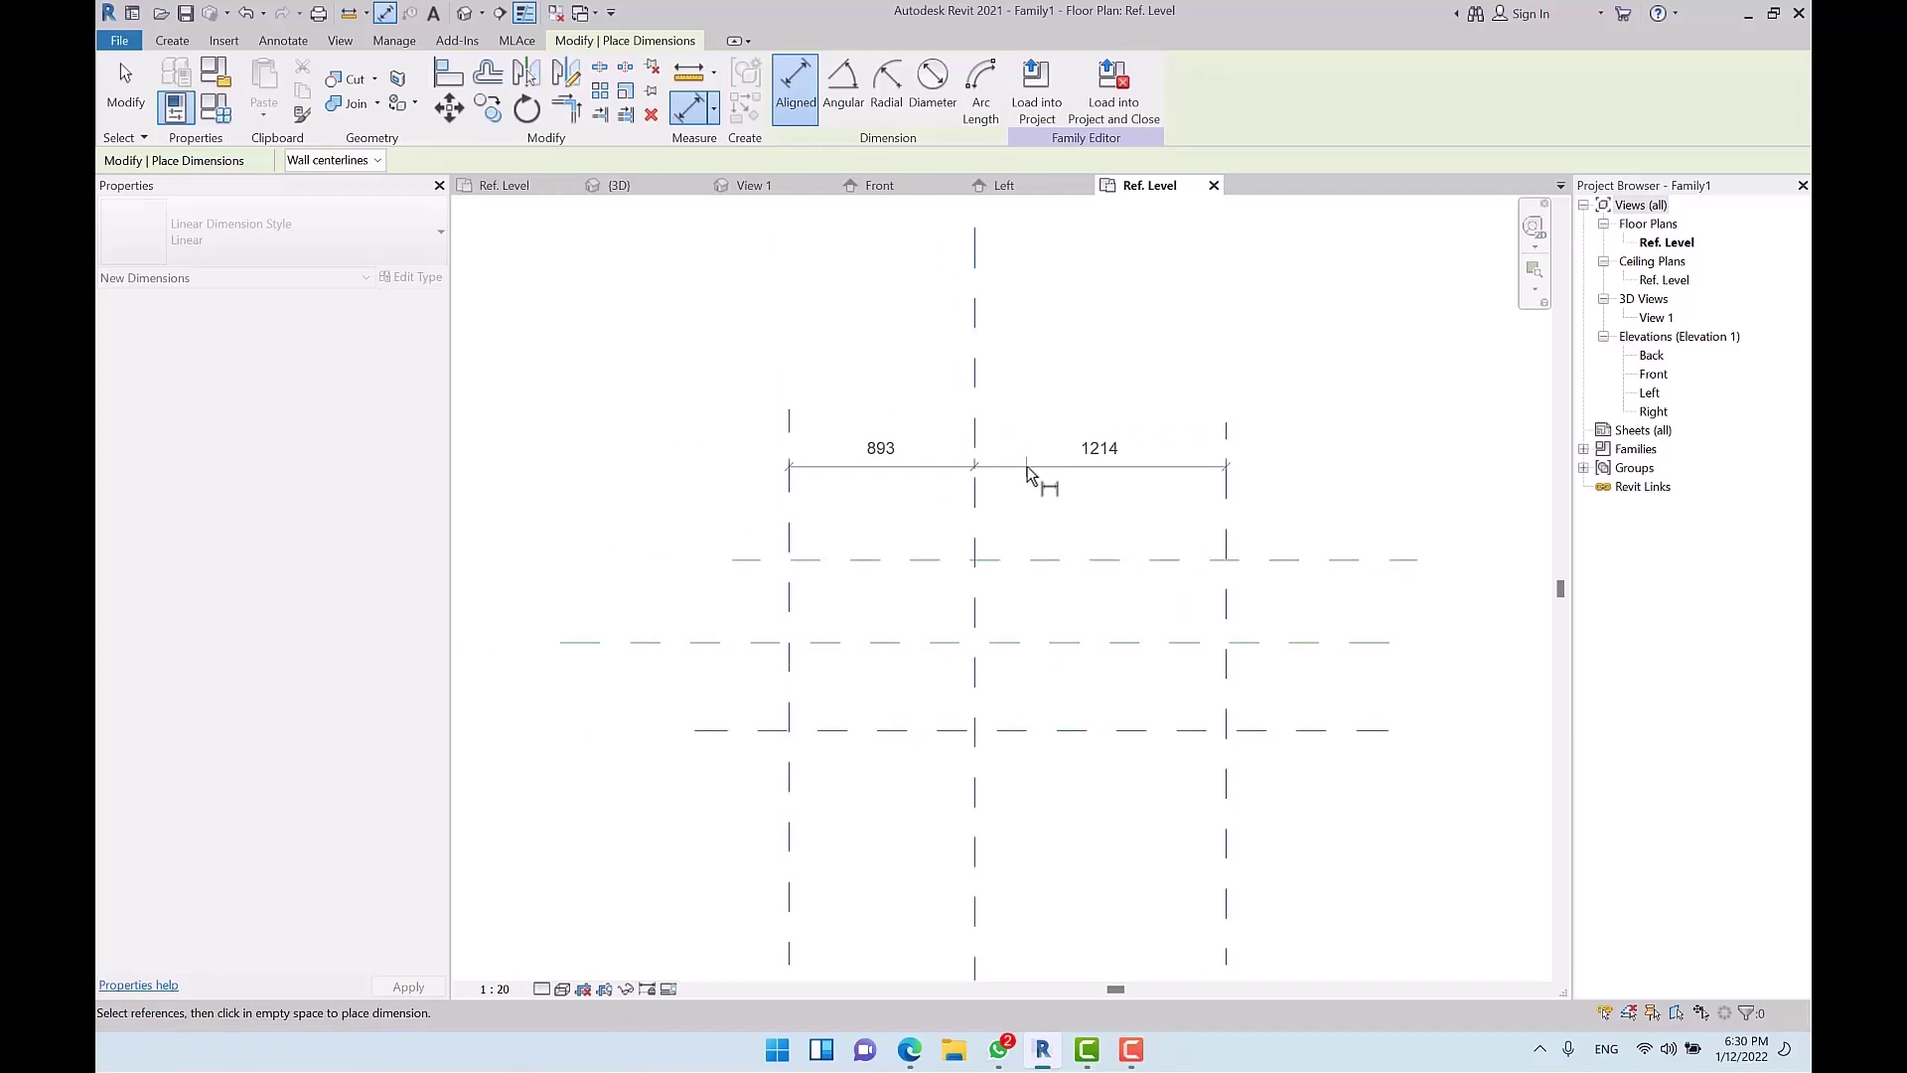
click(1033, 476)
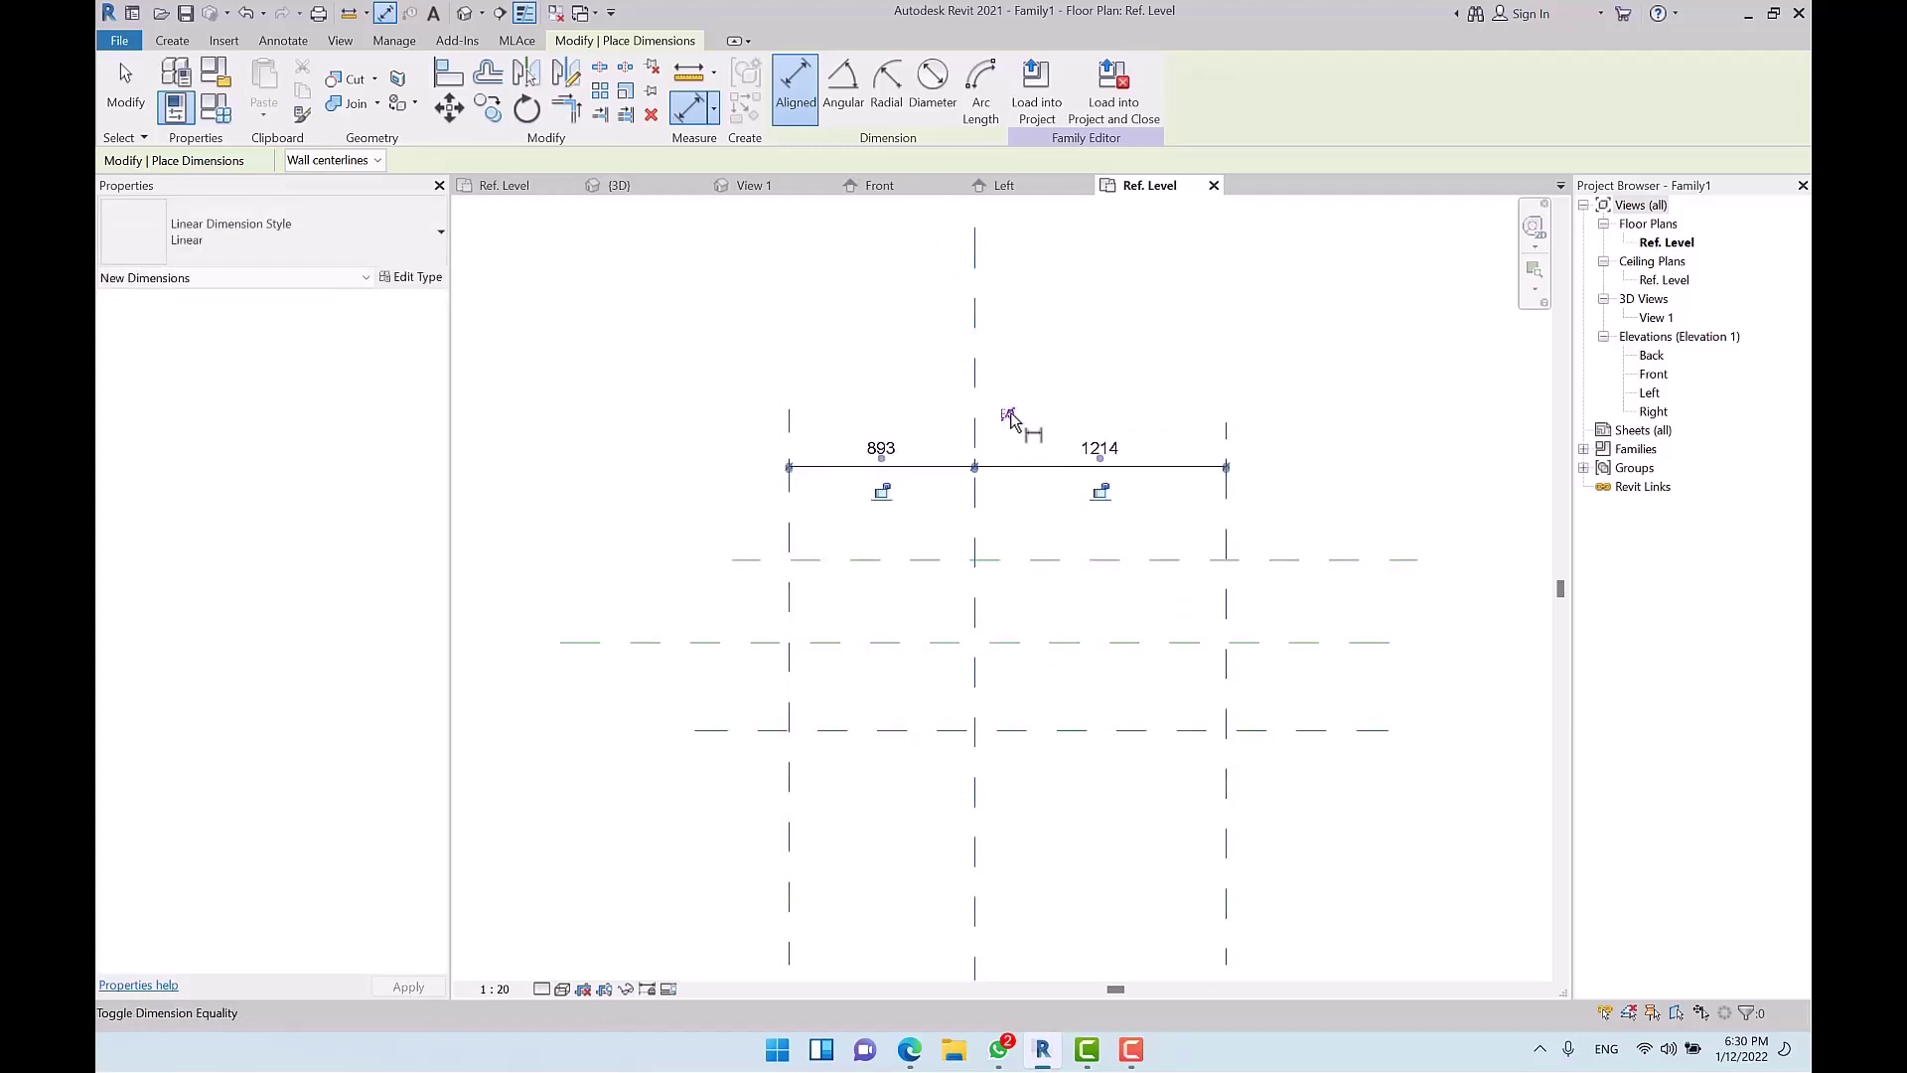
click(1008, 415)
Step: Dimension the three horizontal reference planes in one aligned string and make their spacing equal
middle_drag(1051, 660, 881, 537)
click(1152, 430)
click(1142, 512)
click(1142, 599)
click(1313, 682)
click(1366, 513)
Step: Add an overall aligned dimension between the two outer vertical reference planes, above the equality dimension
scroll(1321, 616, down, 2)
middle_drag(1213, 583, 1226, 606)
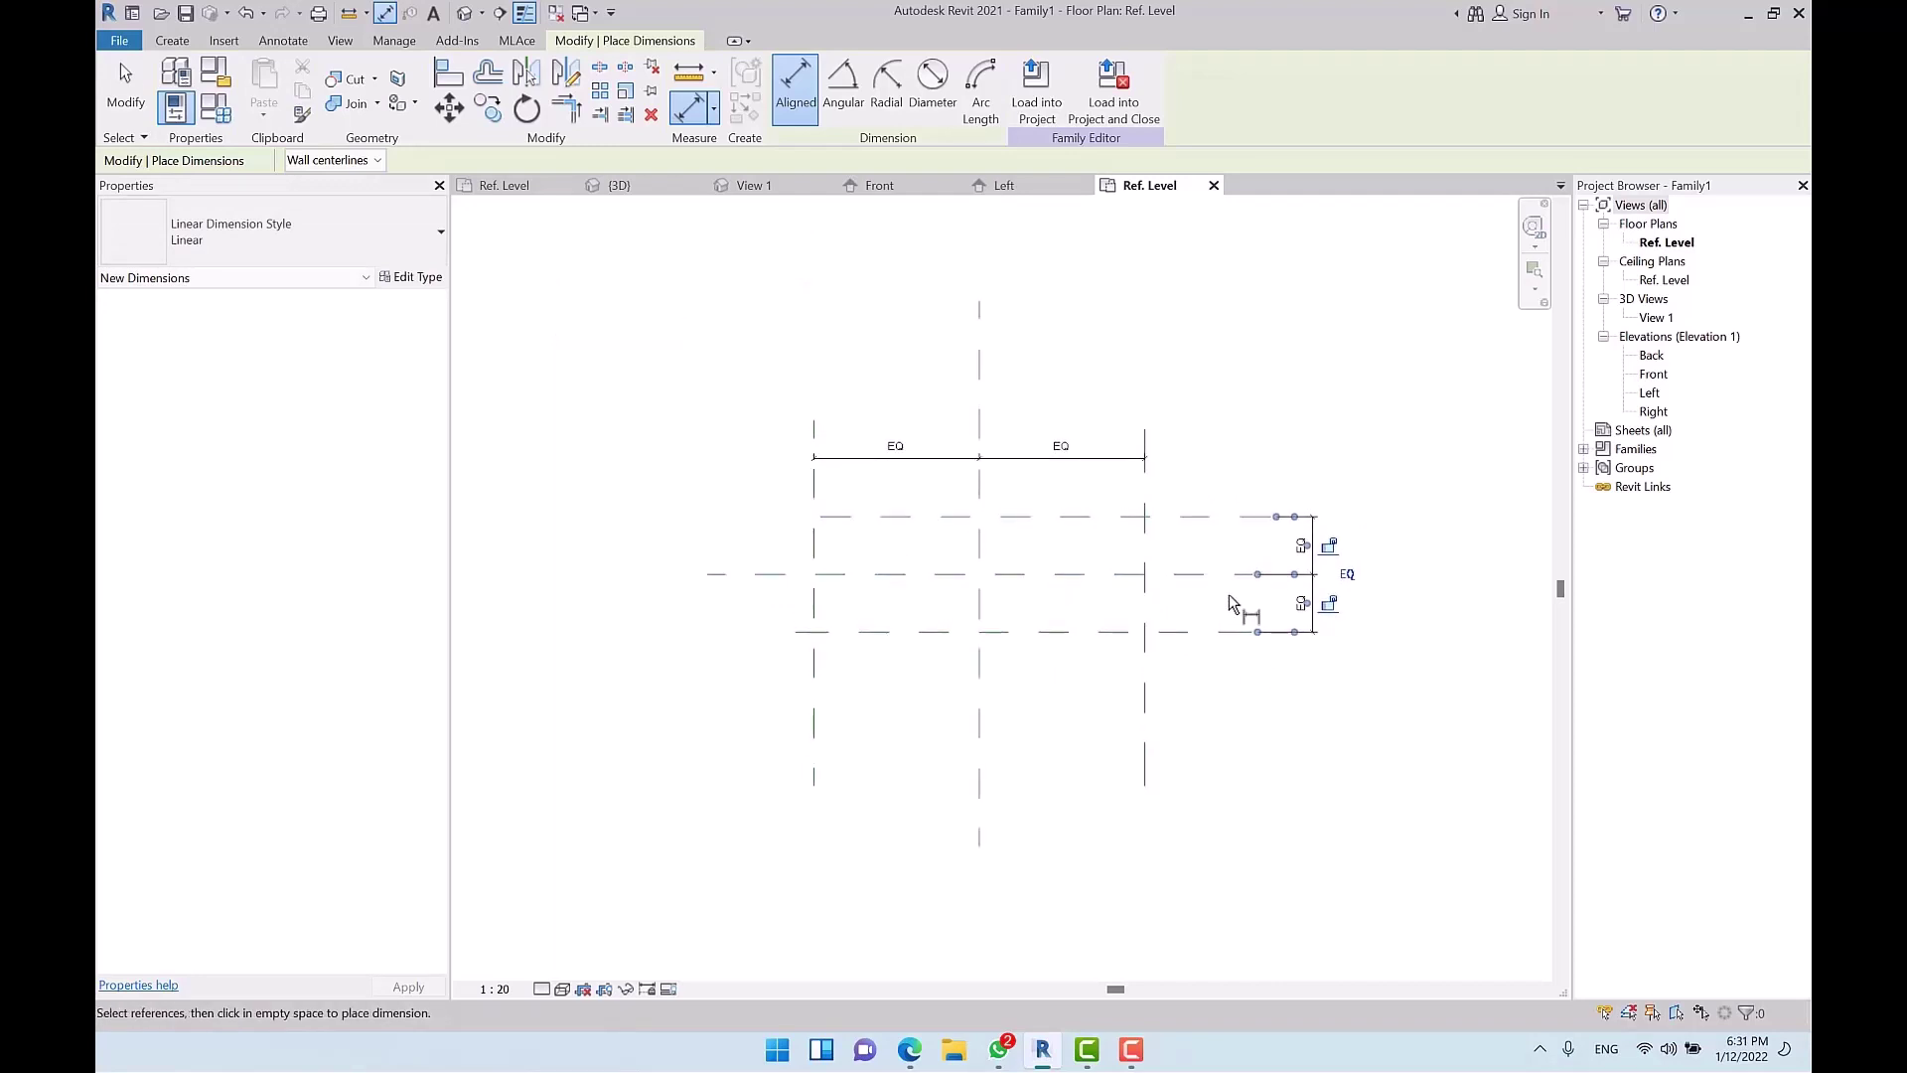
click(818, 441)
click(1145, 492)
click(1061, 411)
key(Escape)
key(Escape)
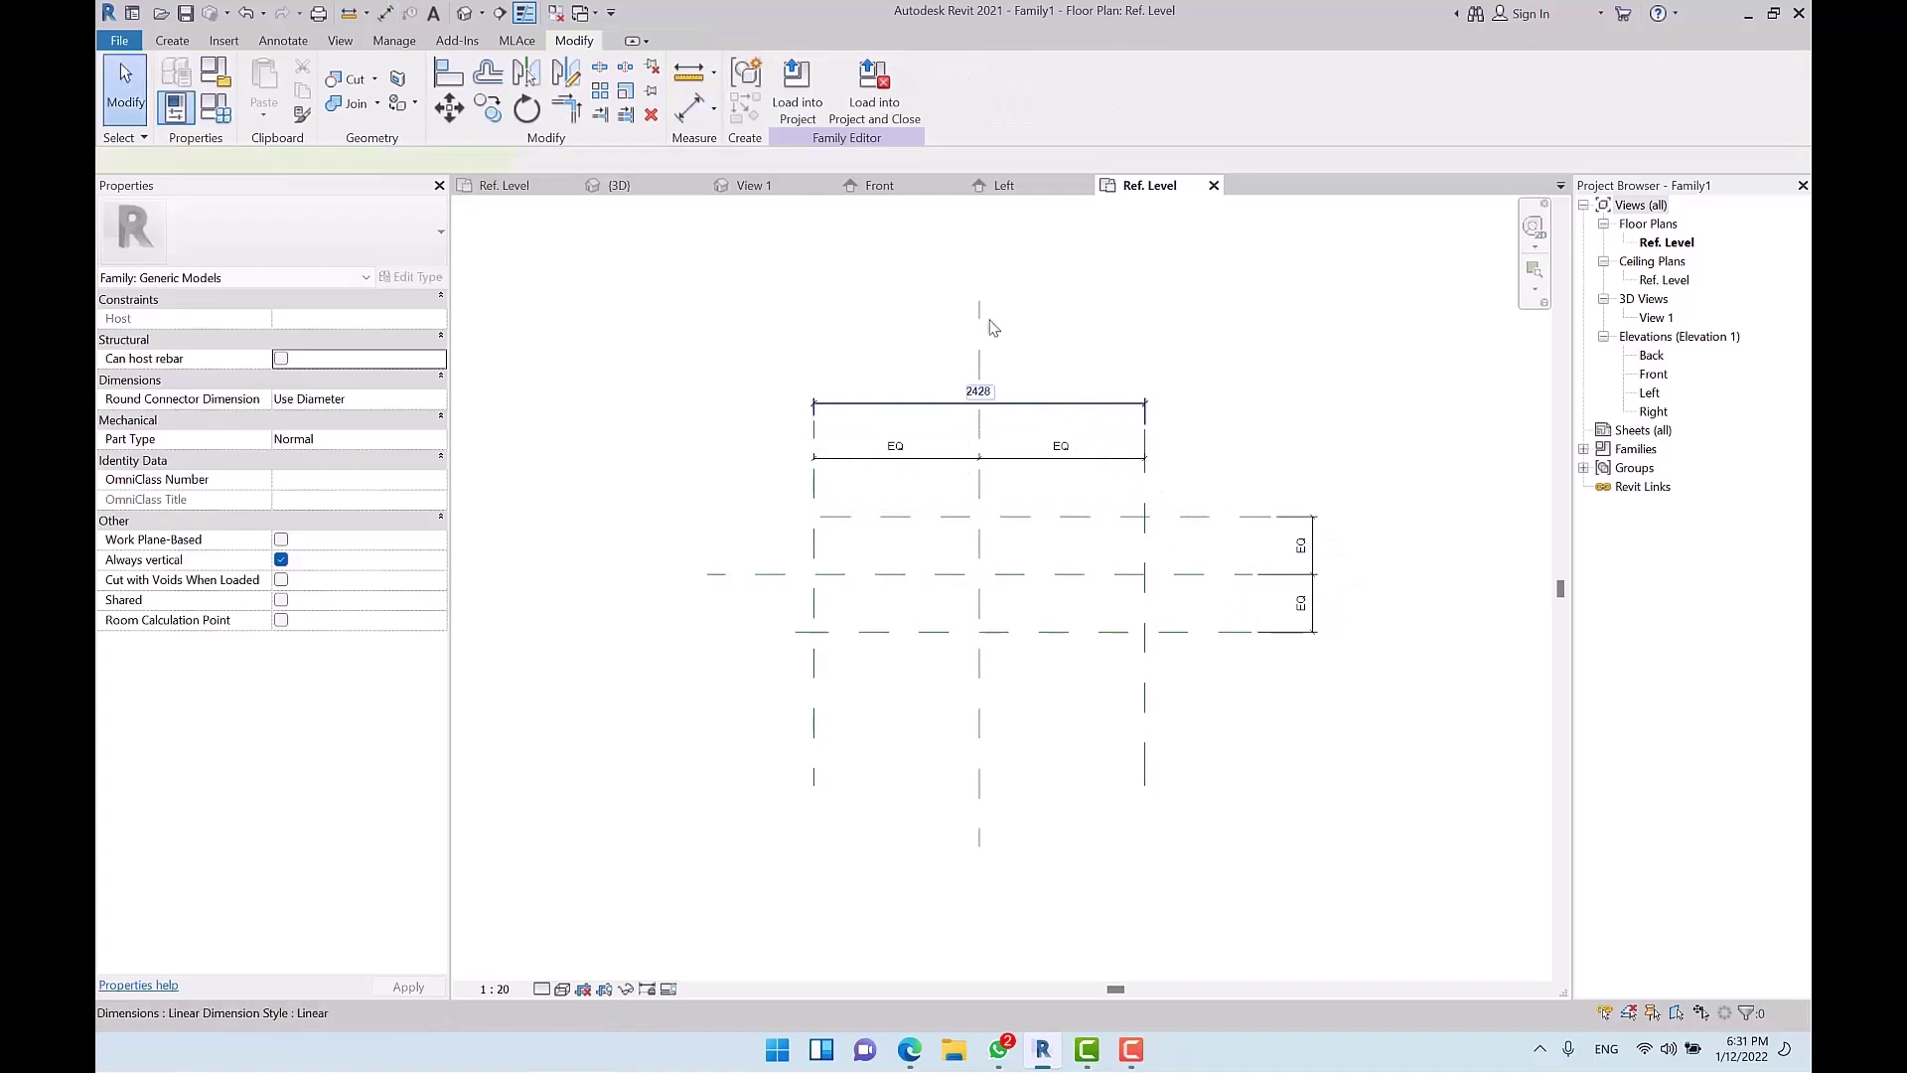
Step: Label the overall horizontal dimension with a new family type parameter named Width
click(984, 403)
click(989, 90)
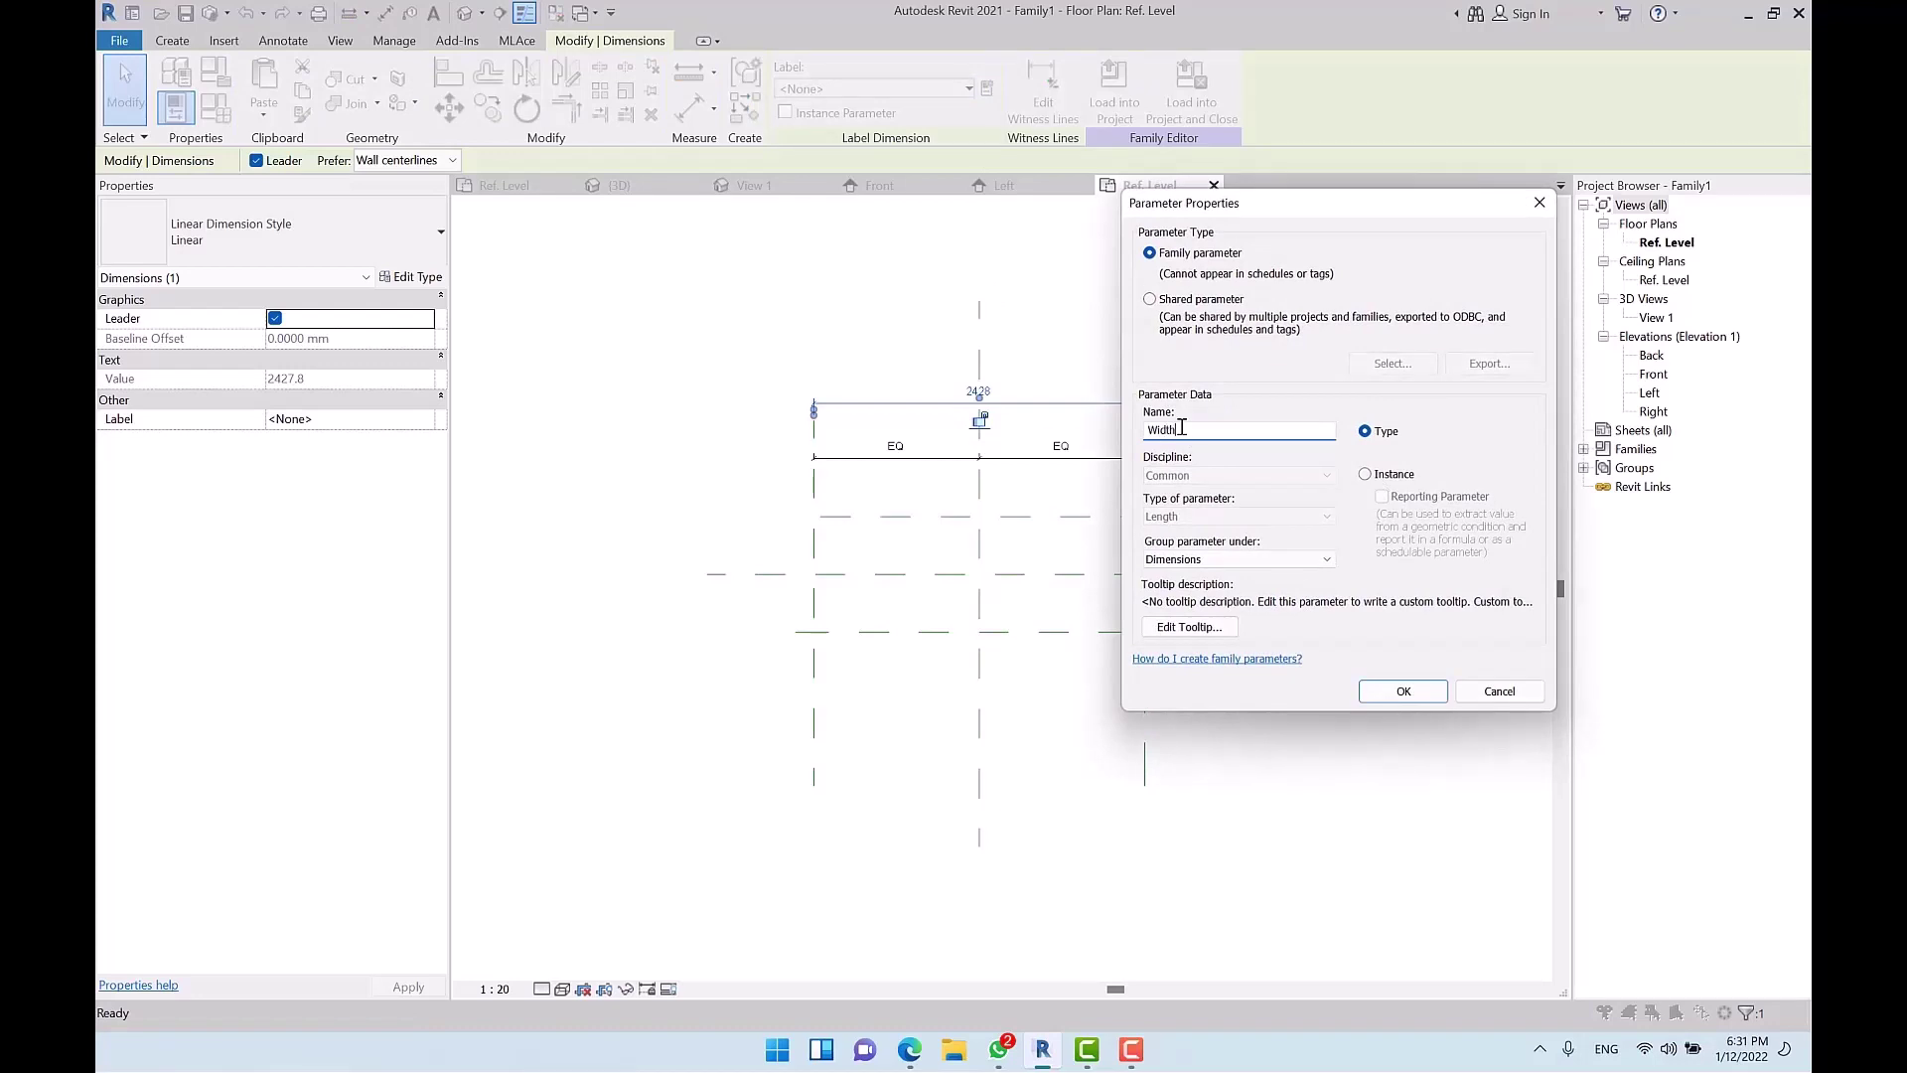
key(Return)
click(1274, 404)
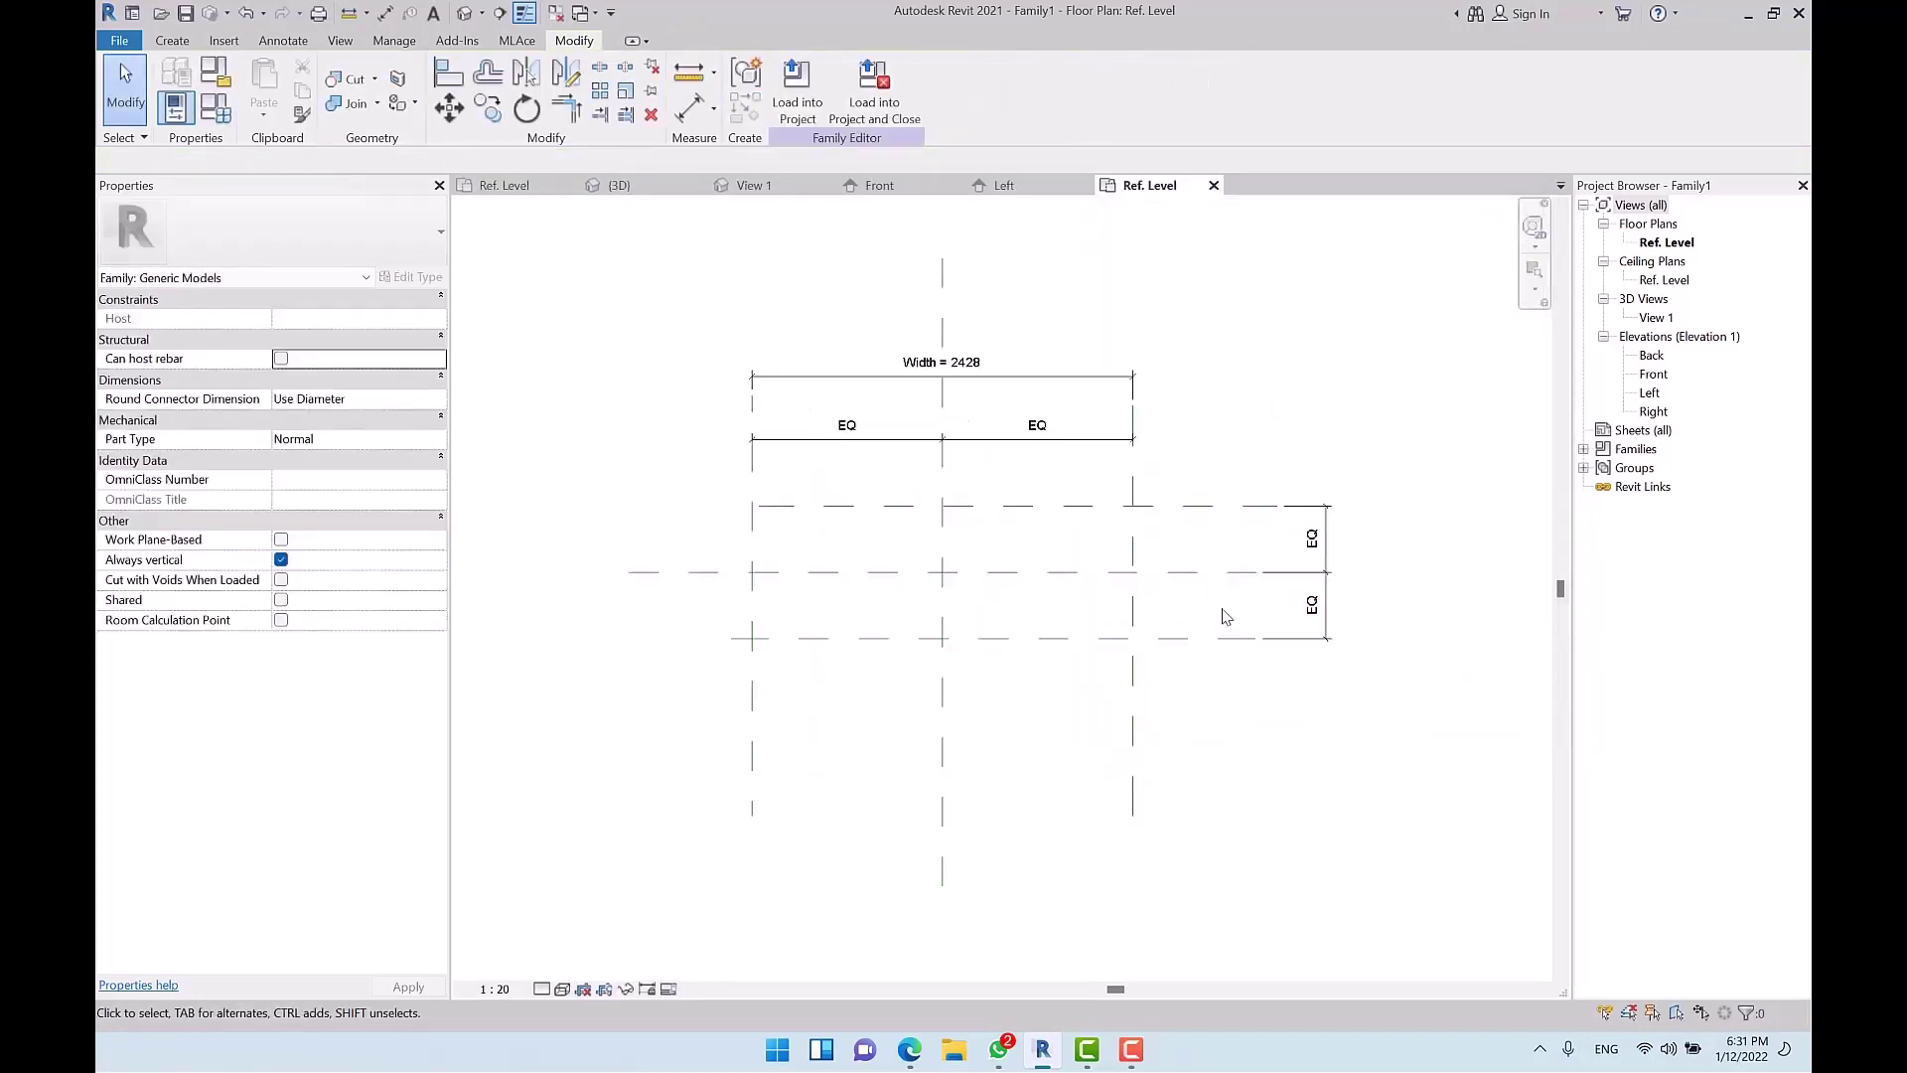
Step: Add an overall aligned dimension between the two outer horizontal reference planes, outside the equality dimension
key(d)
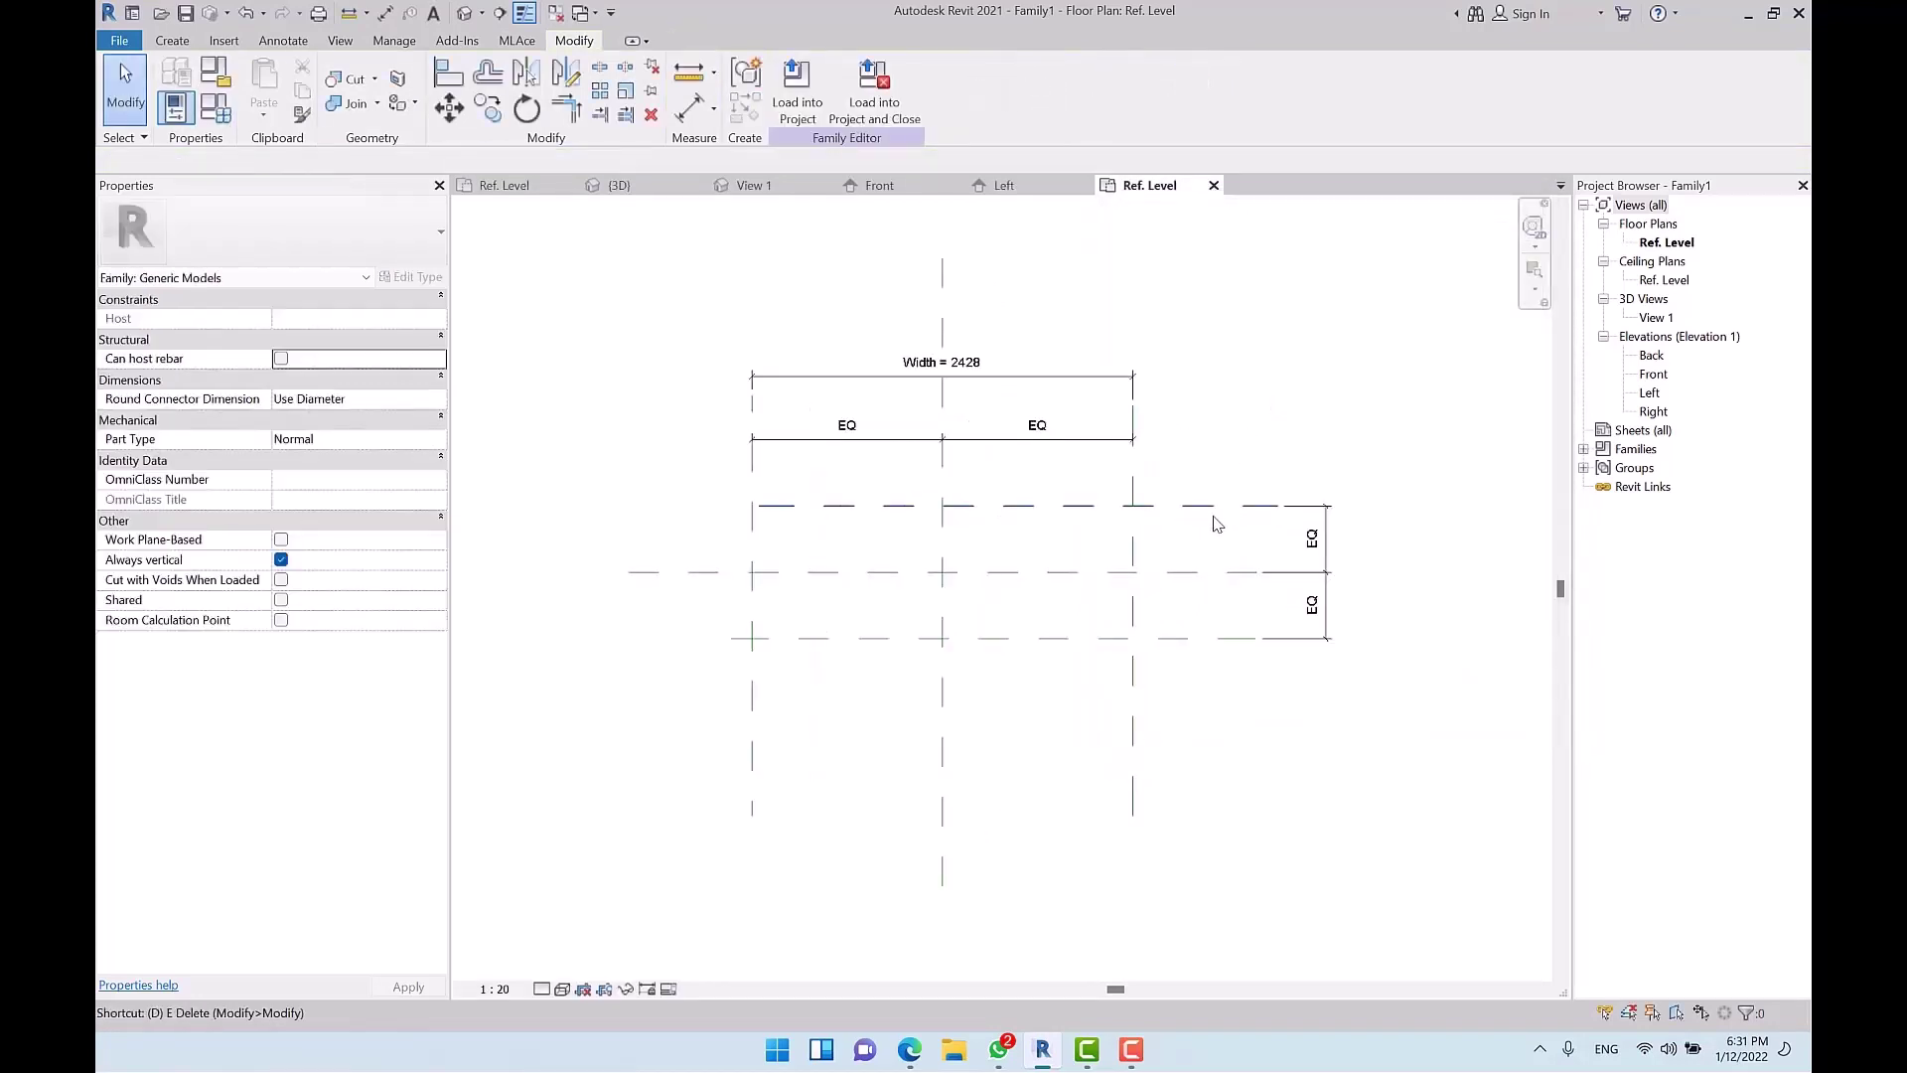
middle_drag(1213, 520, 1206, 540)
key(i)
click(1255, 658)
click(1276, 526)
click(1388, 469)
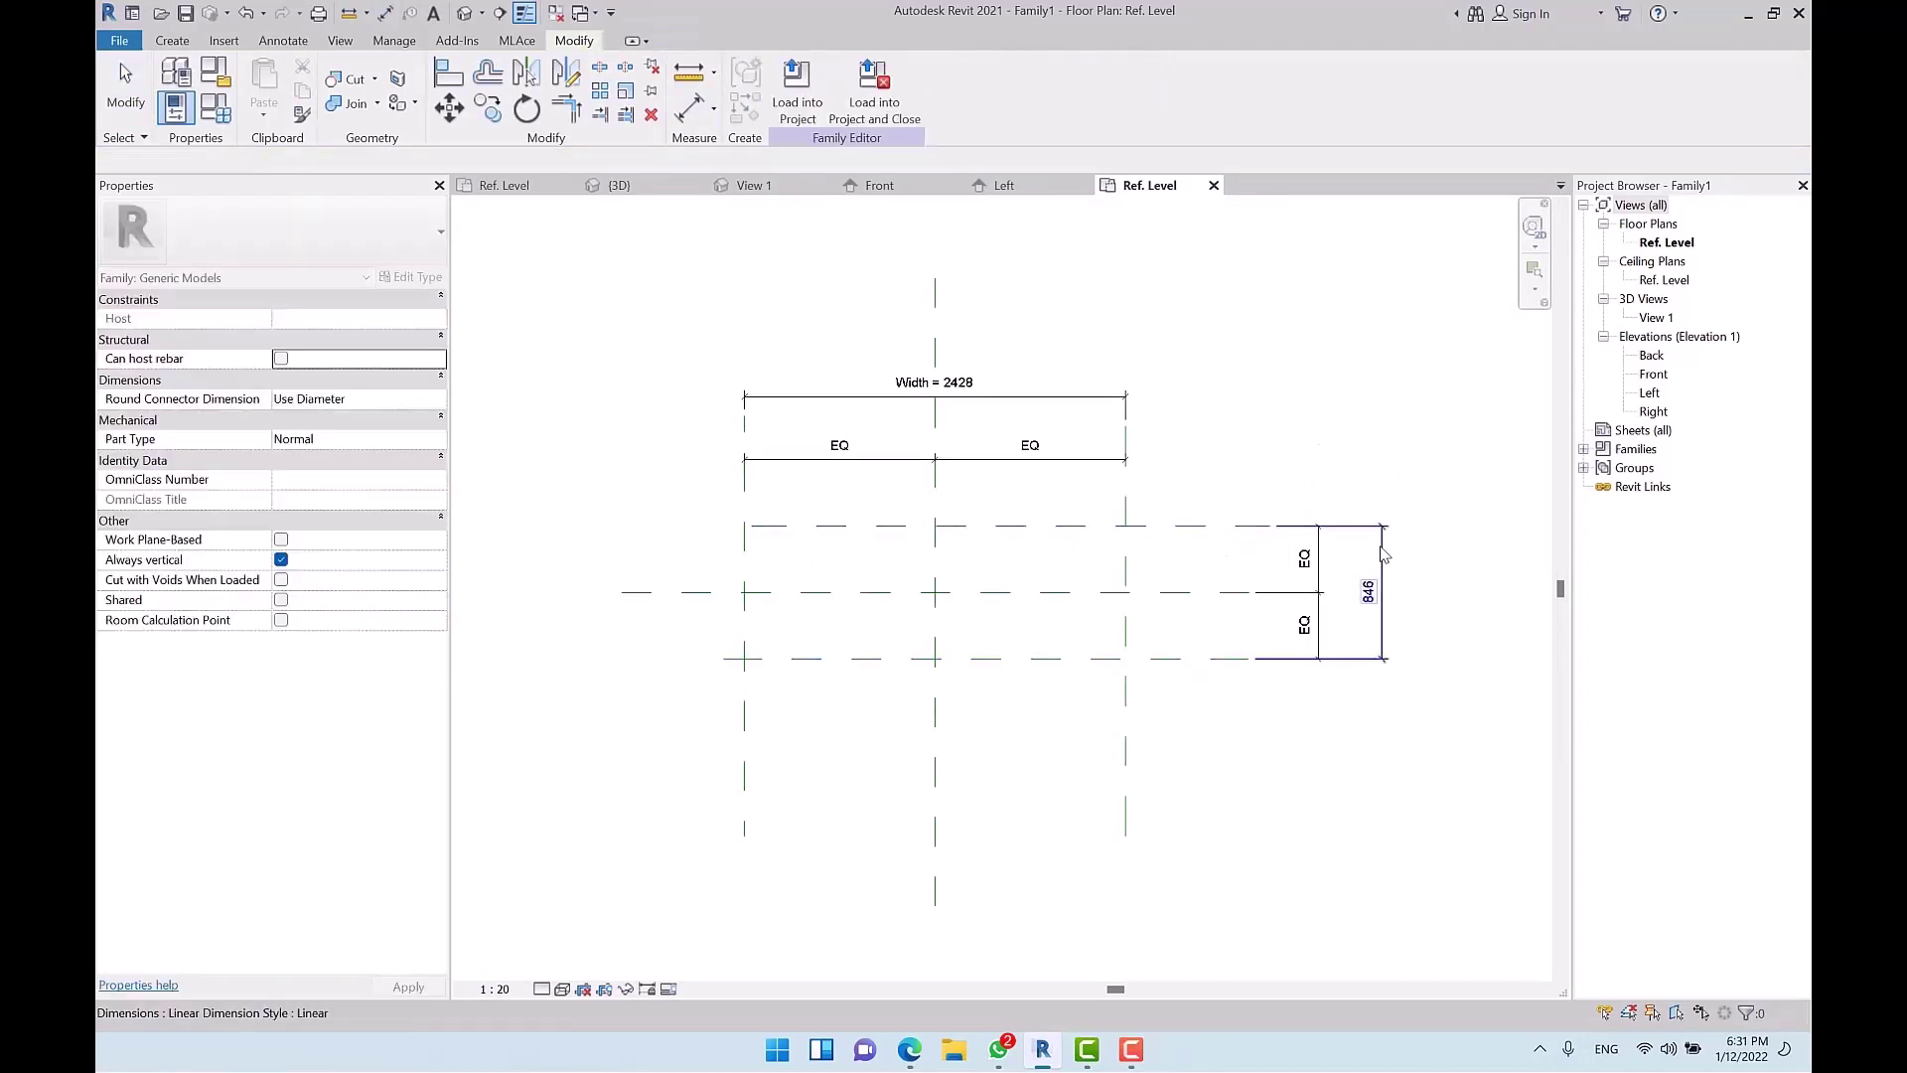
key(Escape)
Step: Label the overall vertical dimension with a new family type parameter named Depth
click(987, 93)
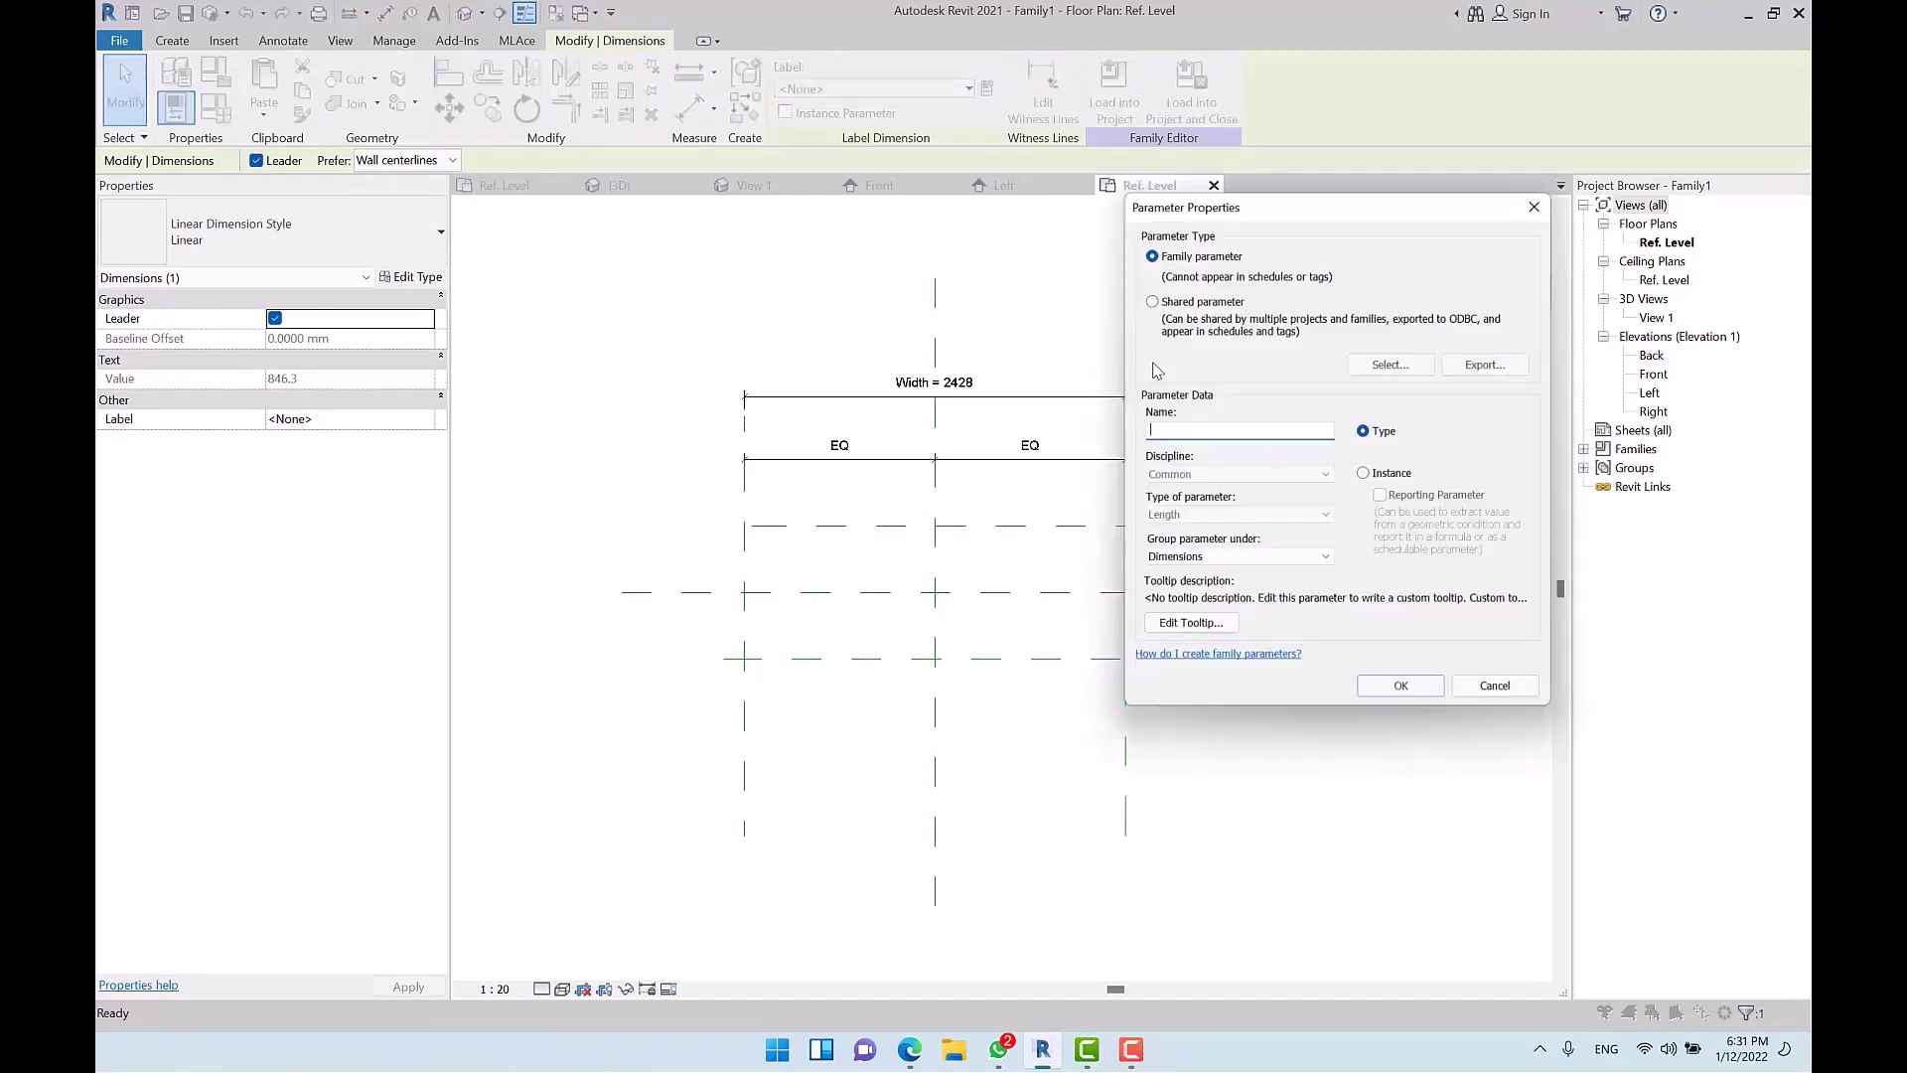
text(Dep)
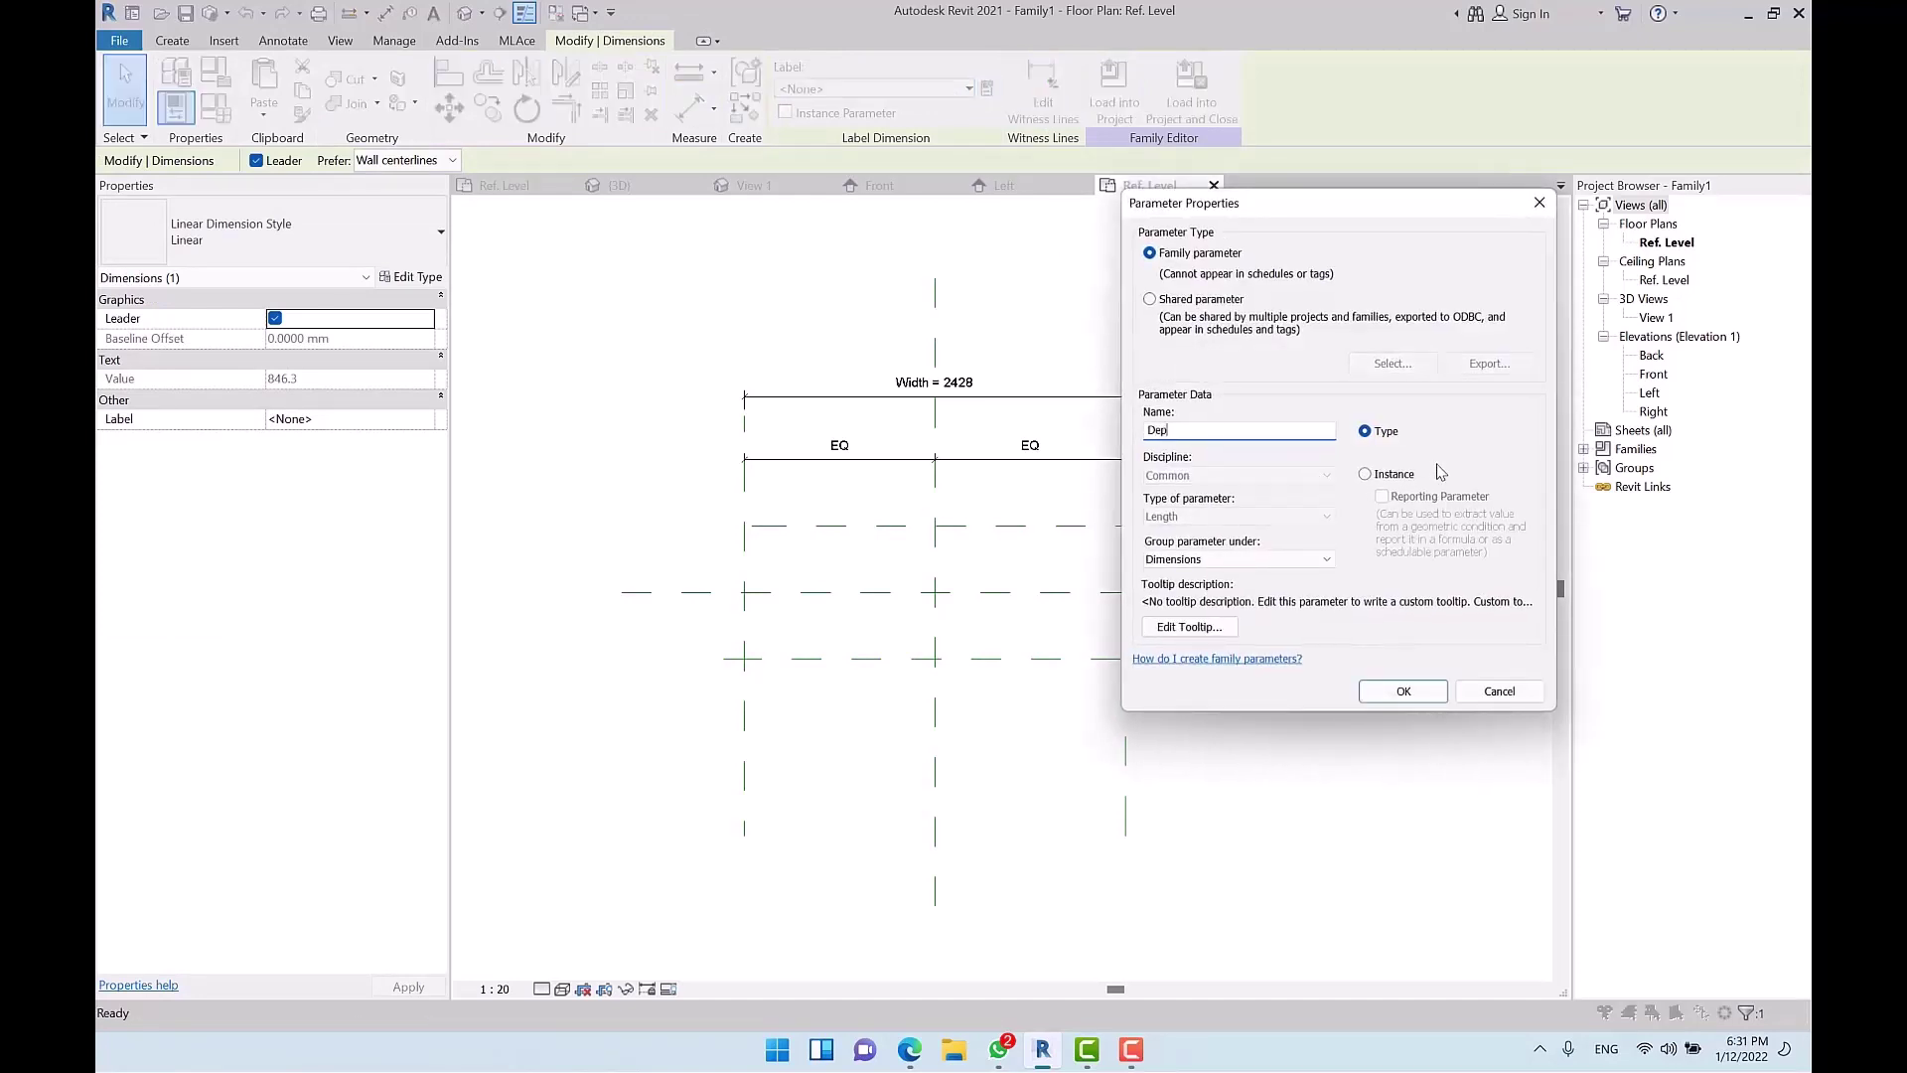
key(Return)
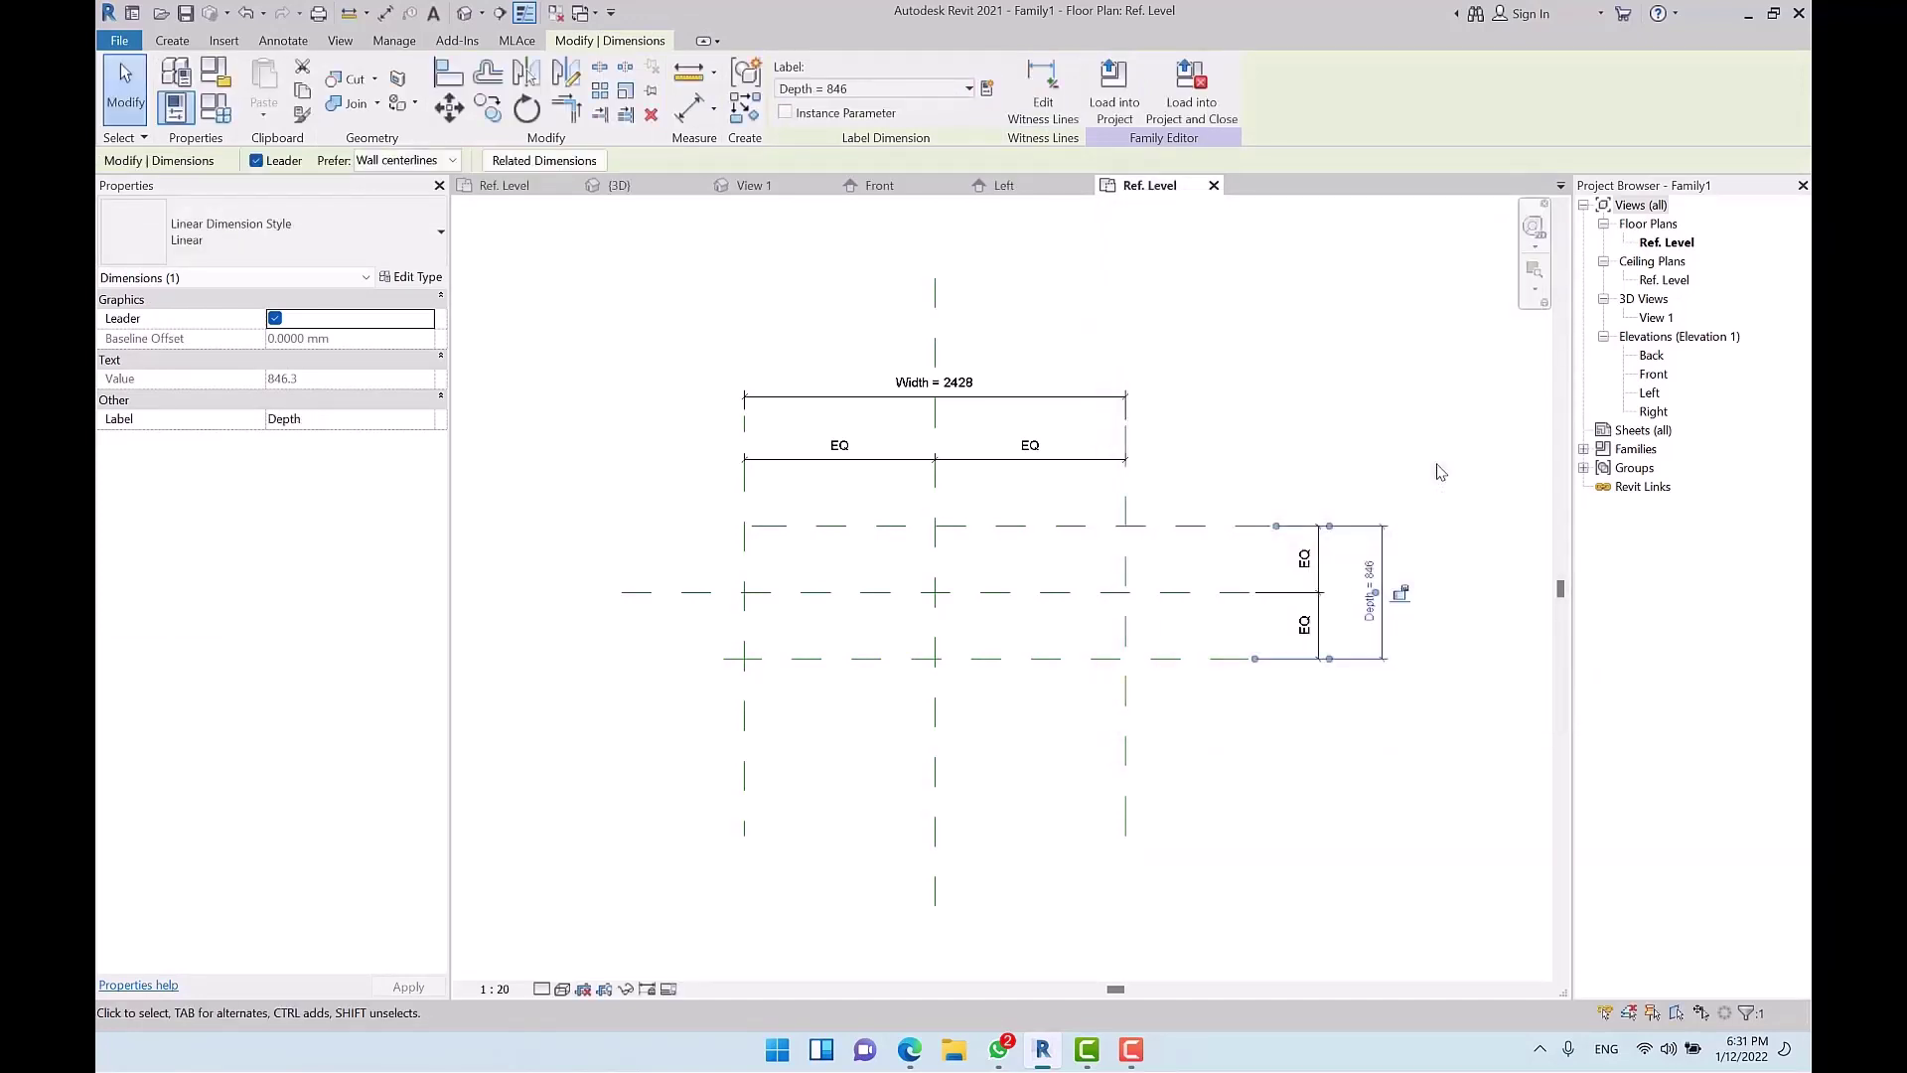
click(1259, 416)
Step: Set the family's Width parameter to 2500 and its Depth parameter to 900 in Family Types
middle_drag(1216, 478, 1133, 435)
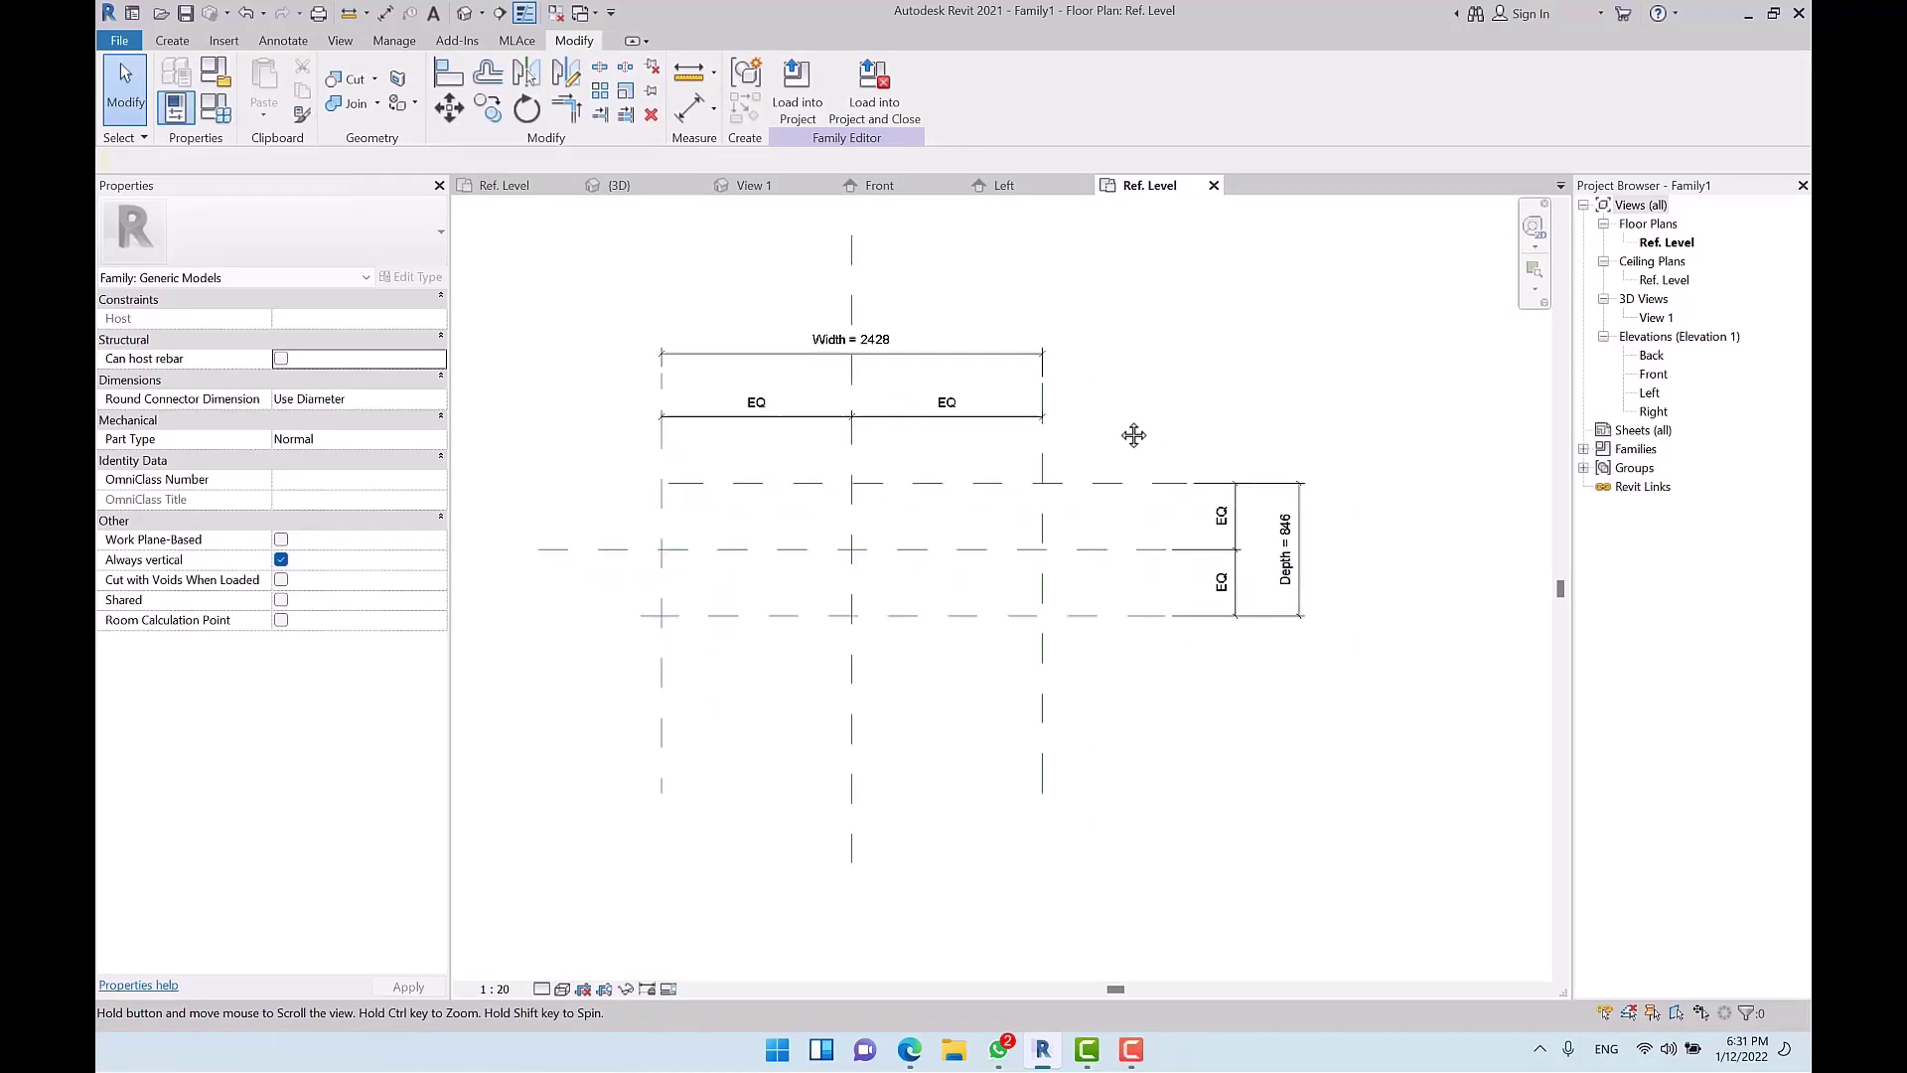
click(172, 41)
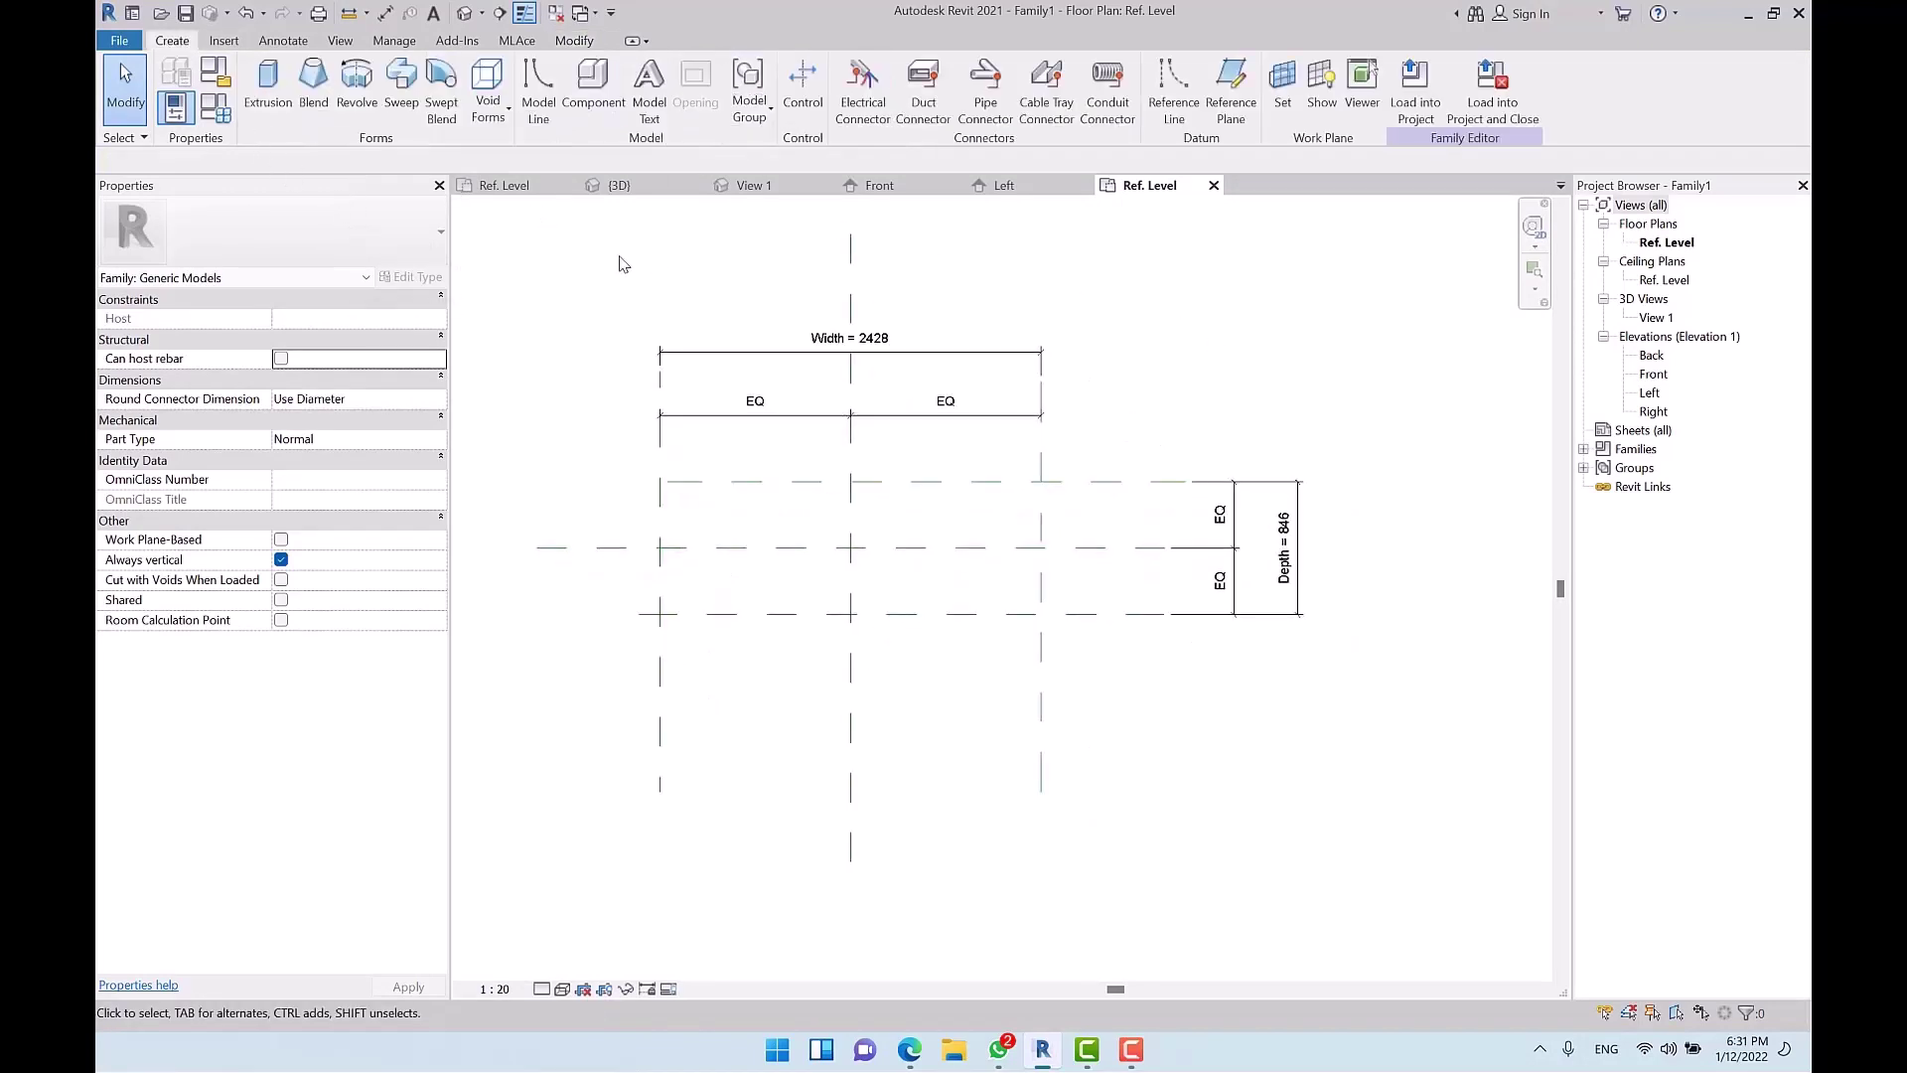
middle_drag(1027, 538, 1006, 517)
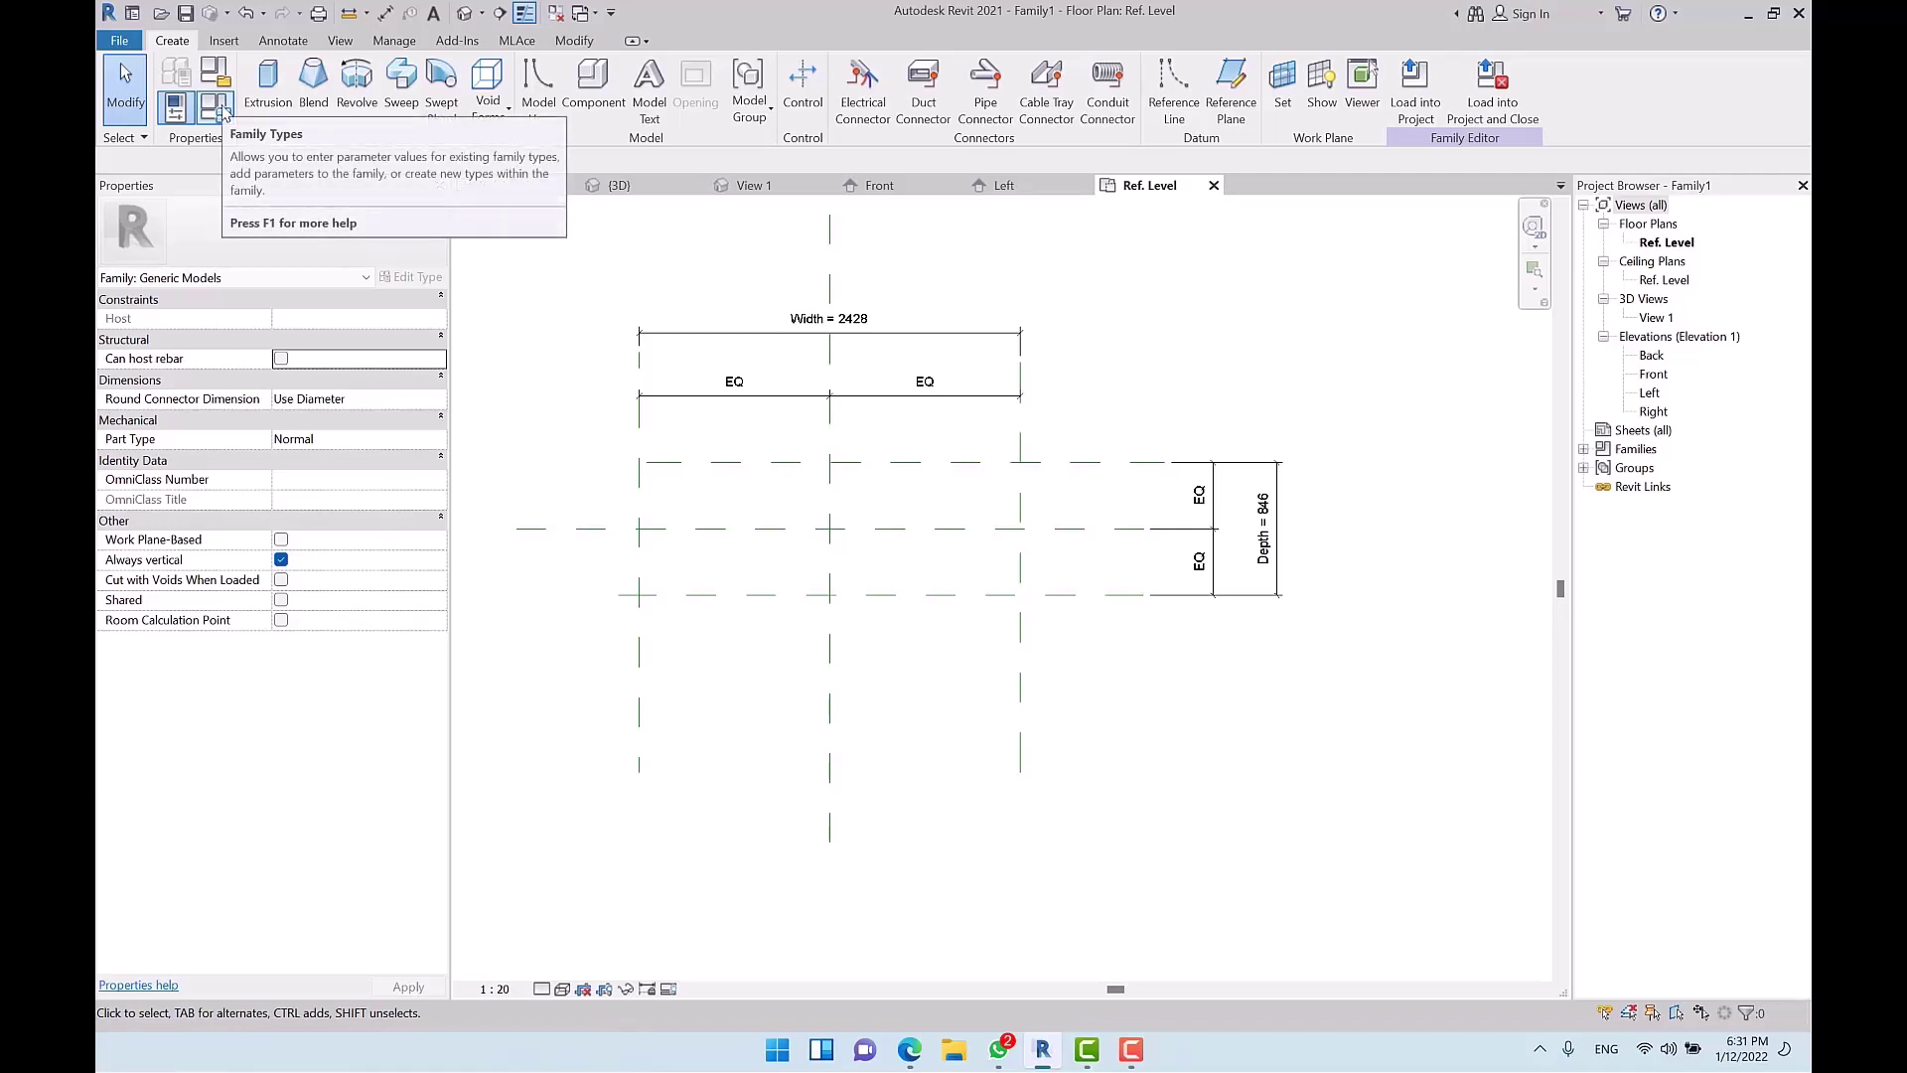
click(224, 111)
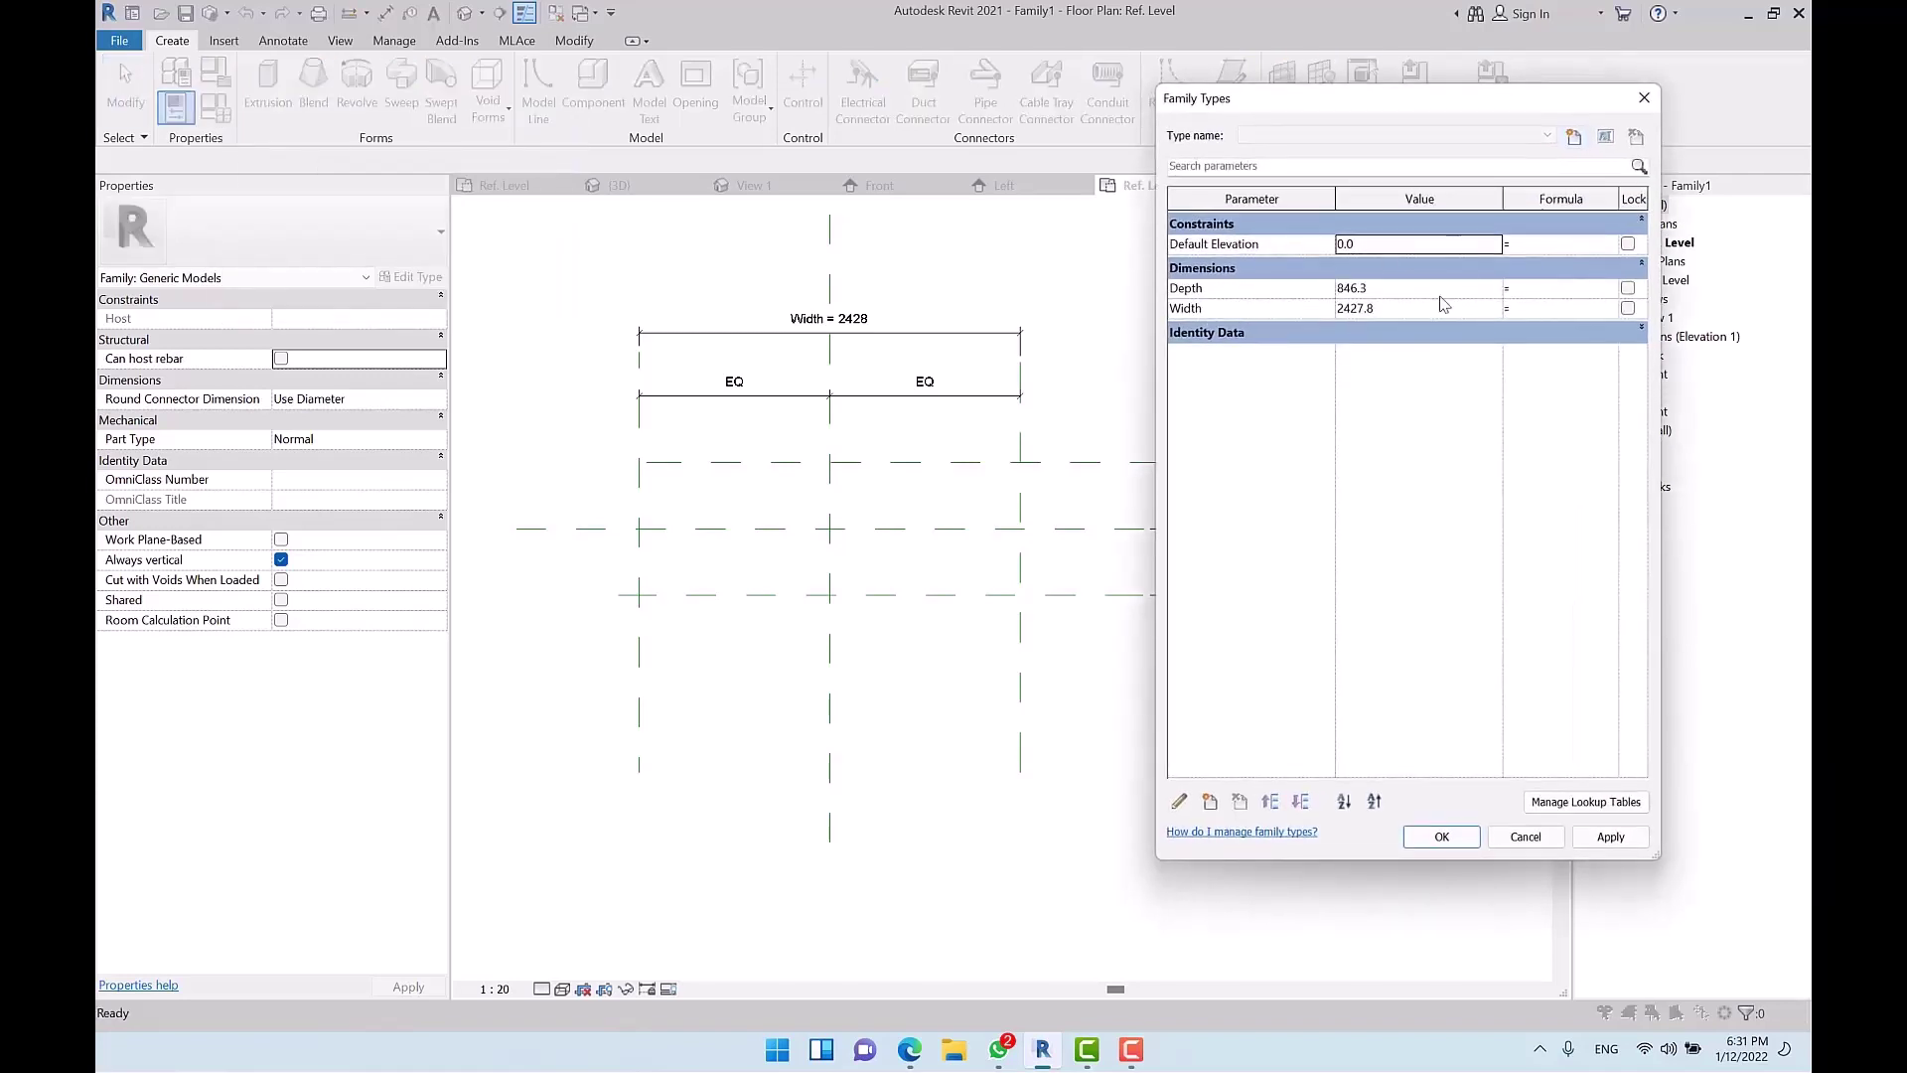
click(1416, 310)
text(2500)
key(Tab)
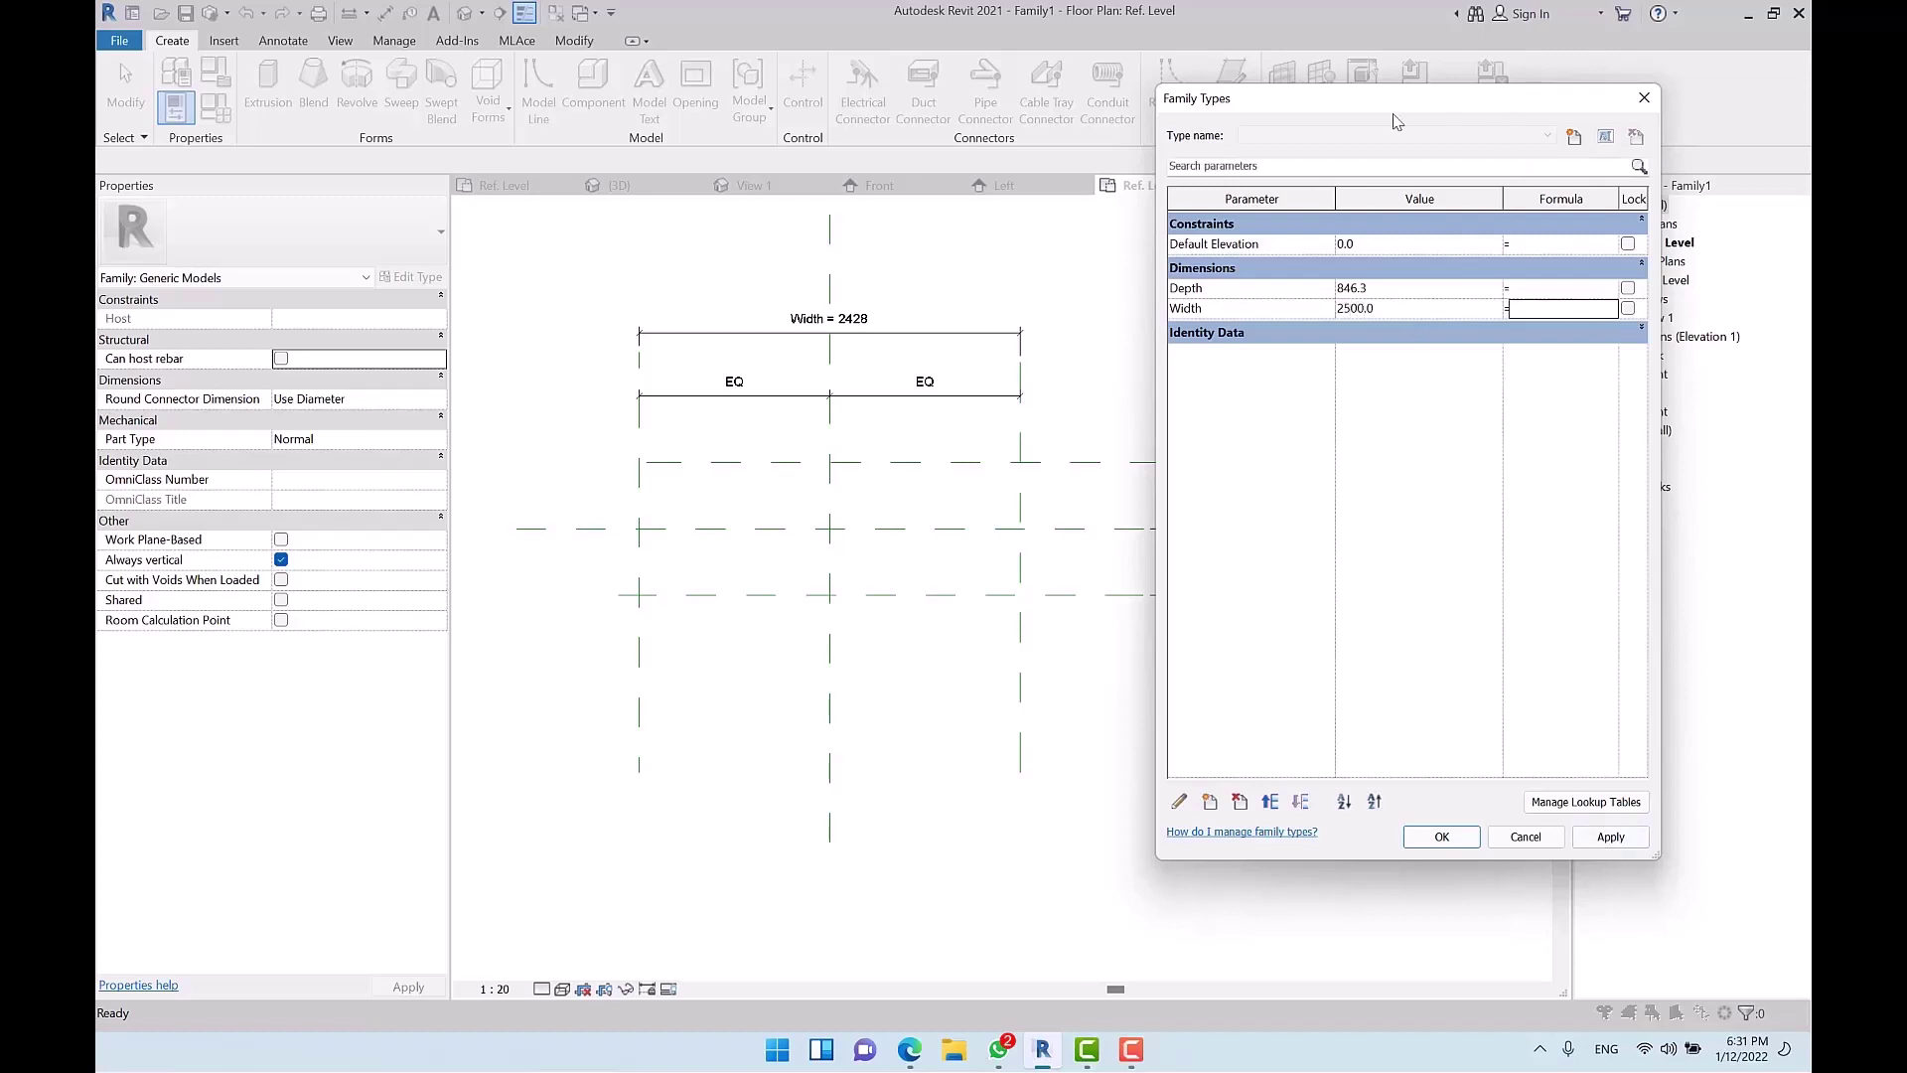
click(1610, 837)
click(1415, 293)
text(900)
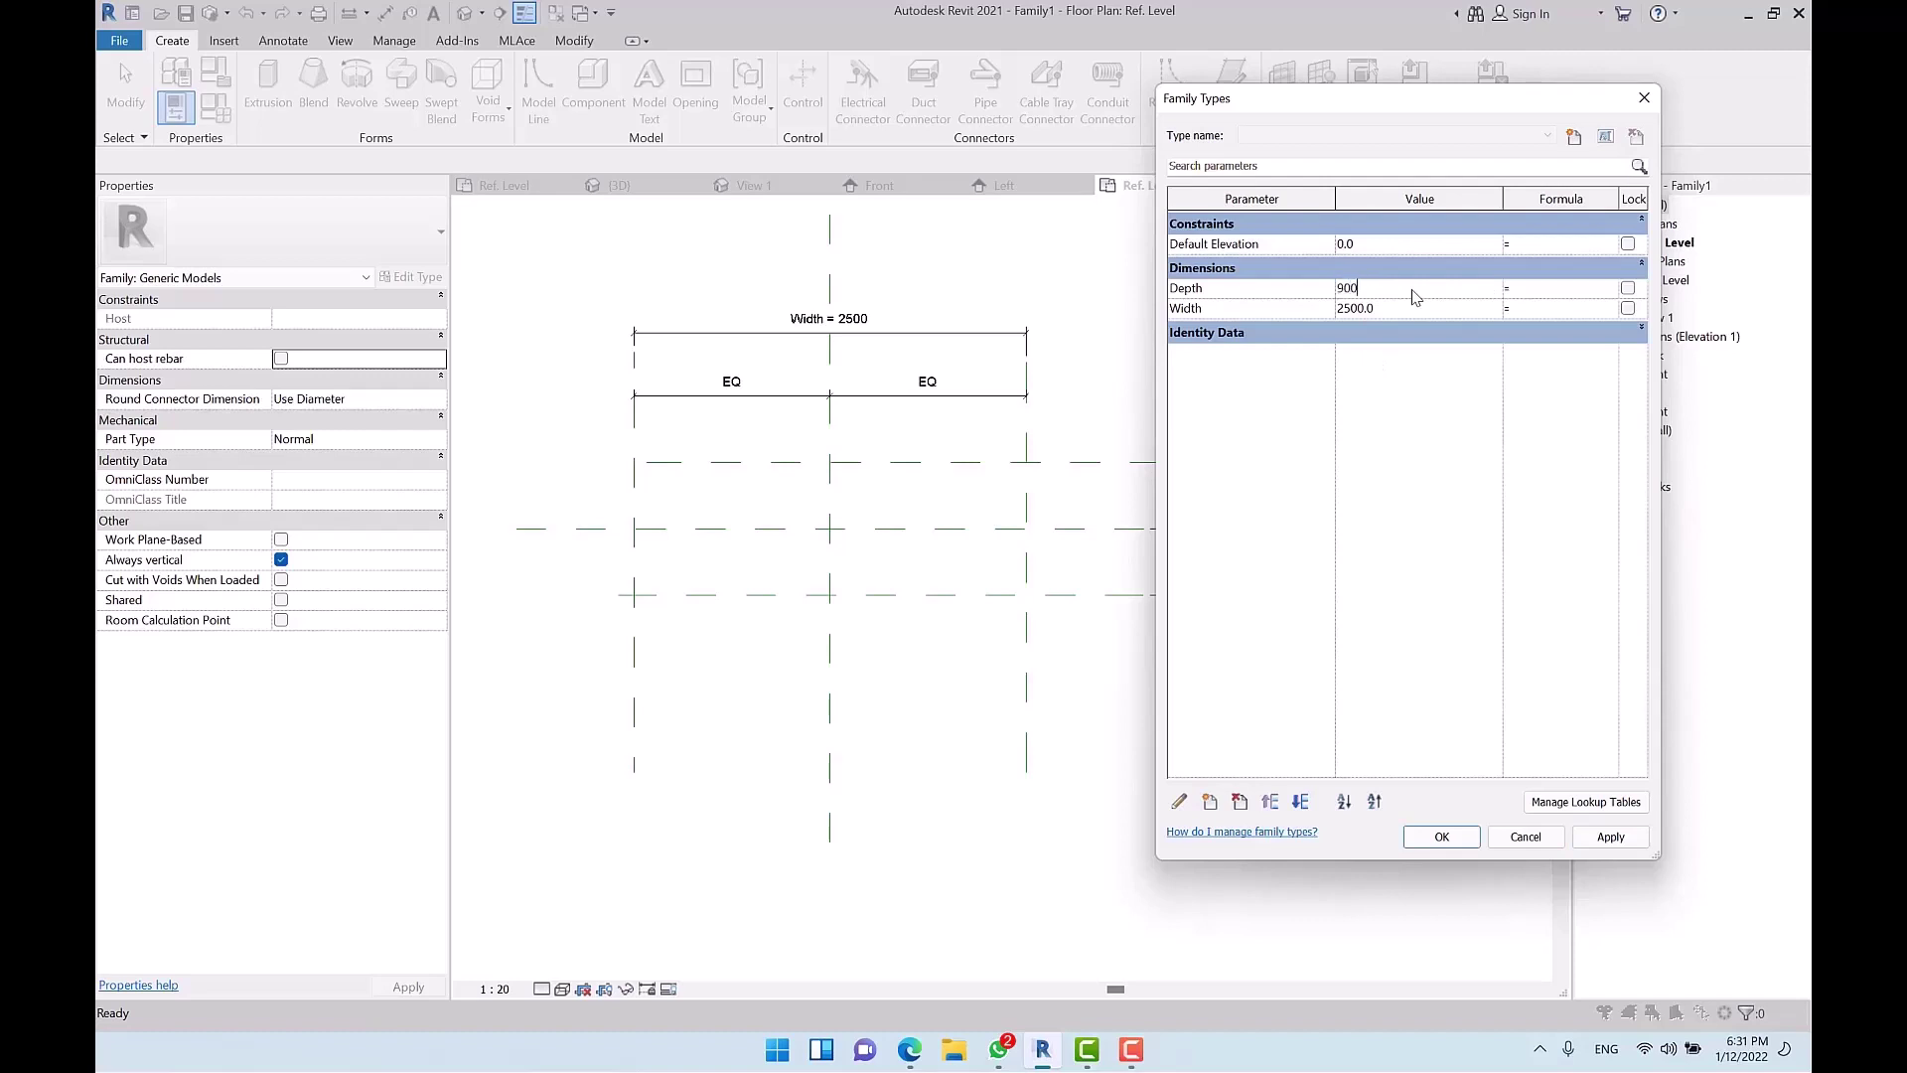
key(Tab)
click(1441, 838)
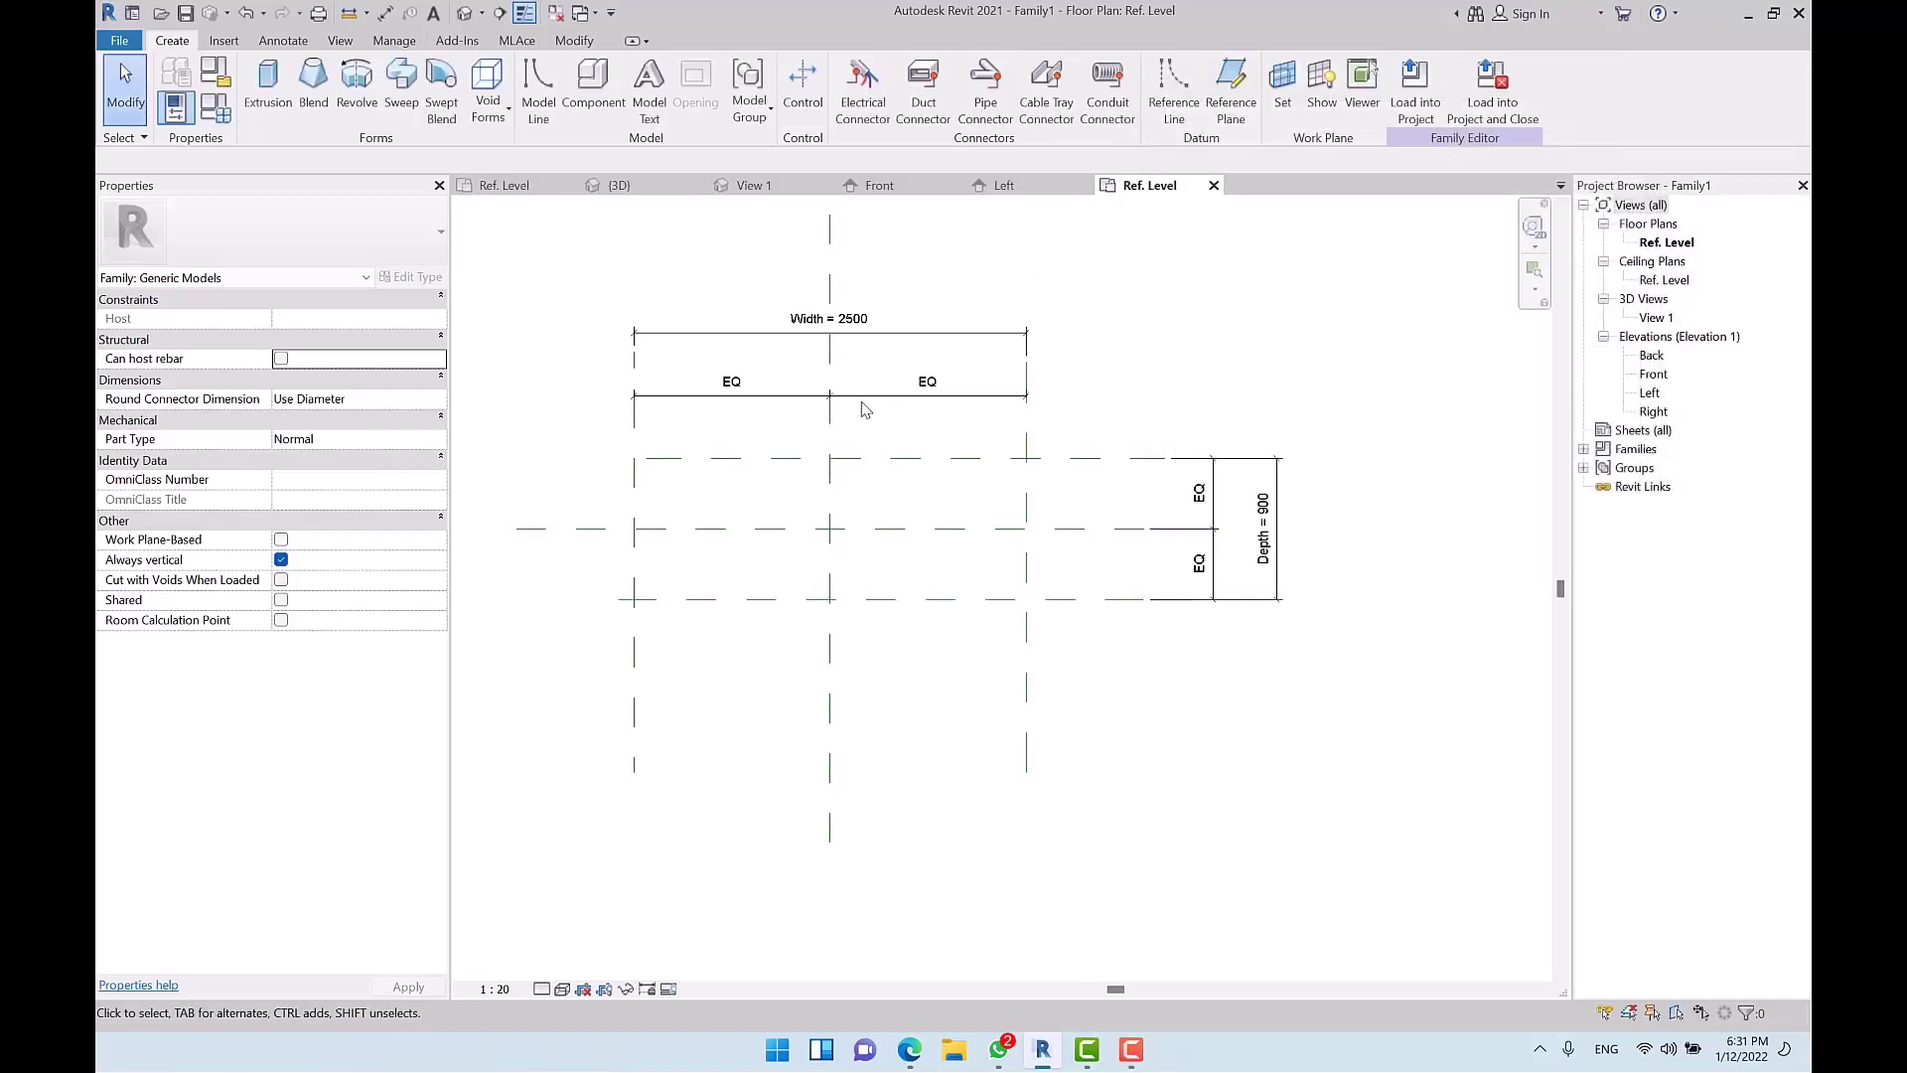
Step: Start an extrusion and sketch a rectangle about 591 mm wide outside the left vertical reference plane, locking its edges to the adjoining reference planes
middle_drag(805, 400, 817, 398)
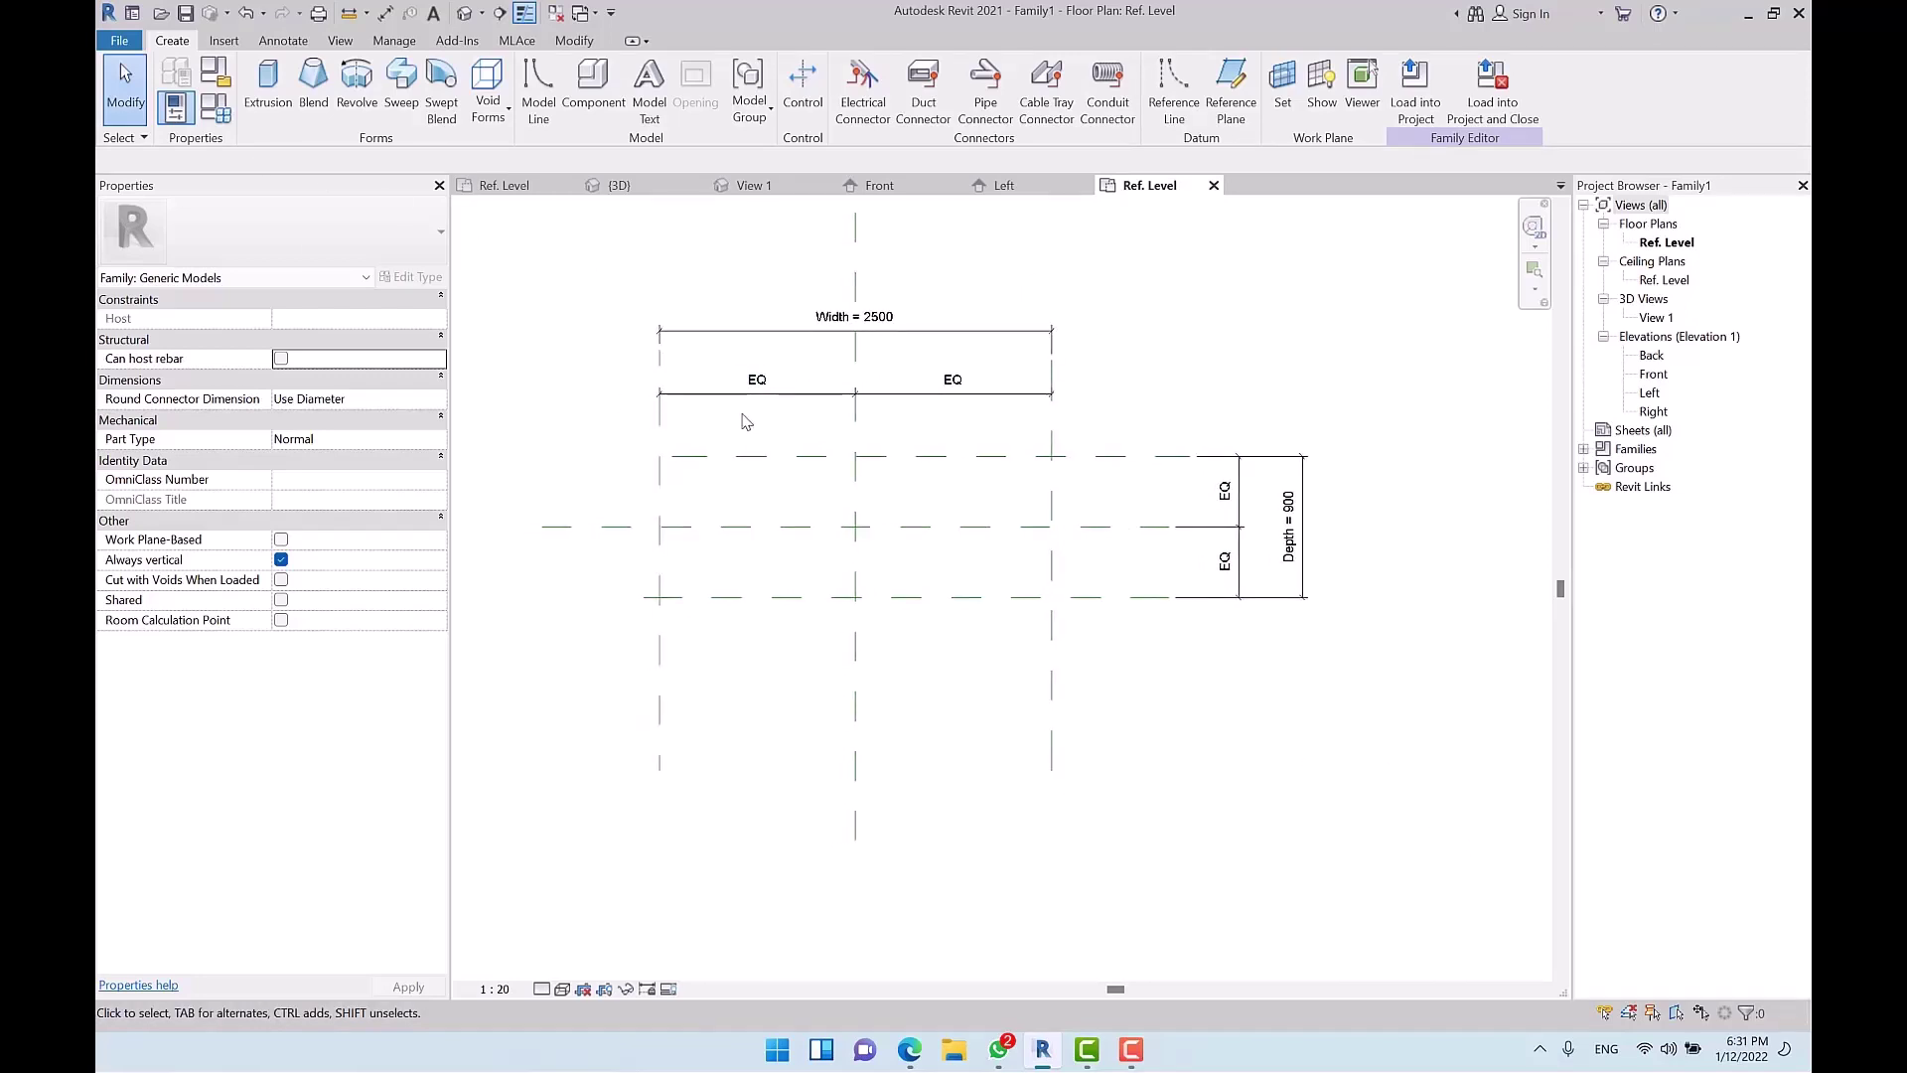
click(271, 88)
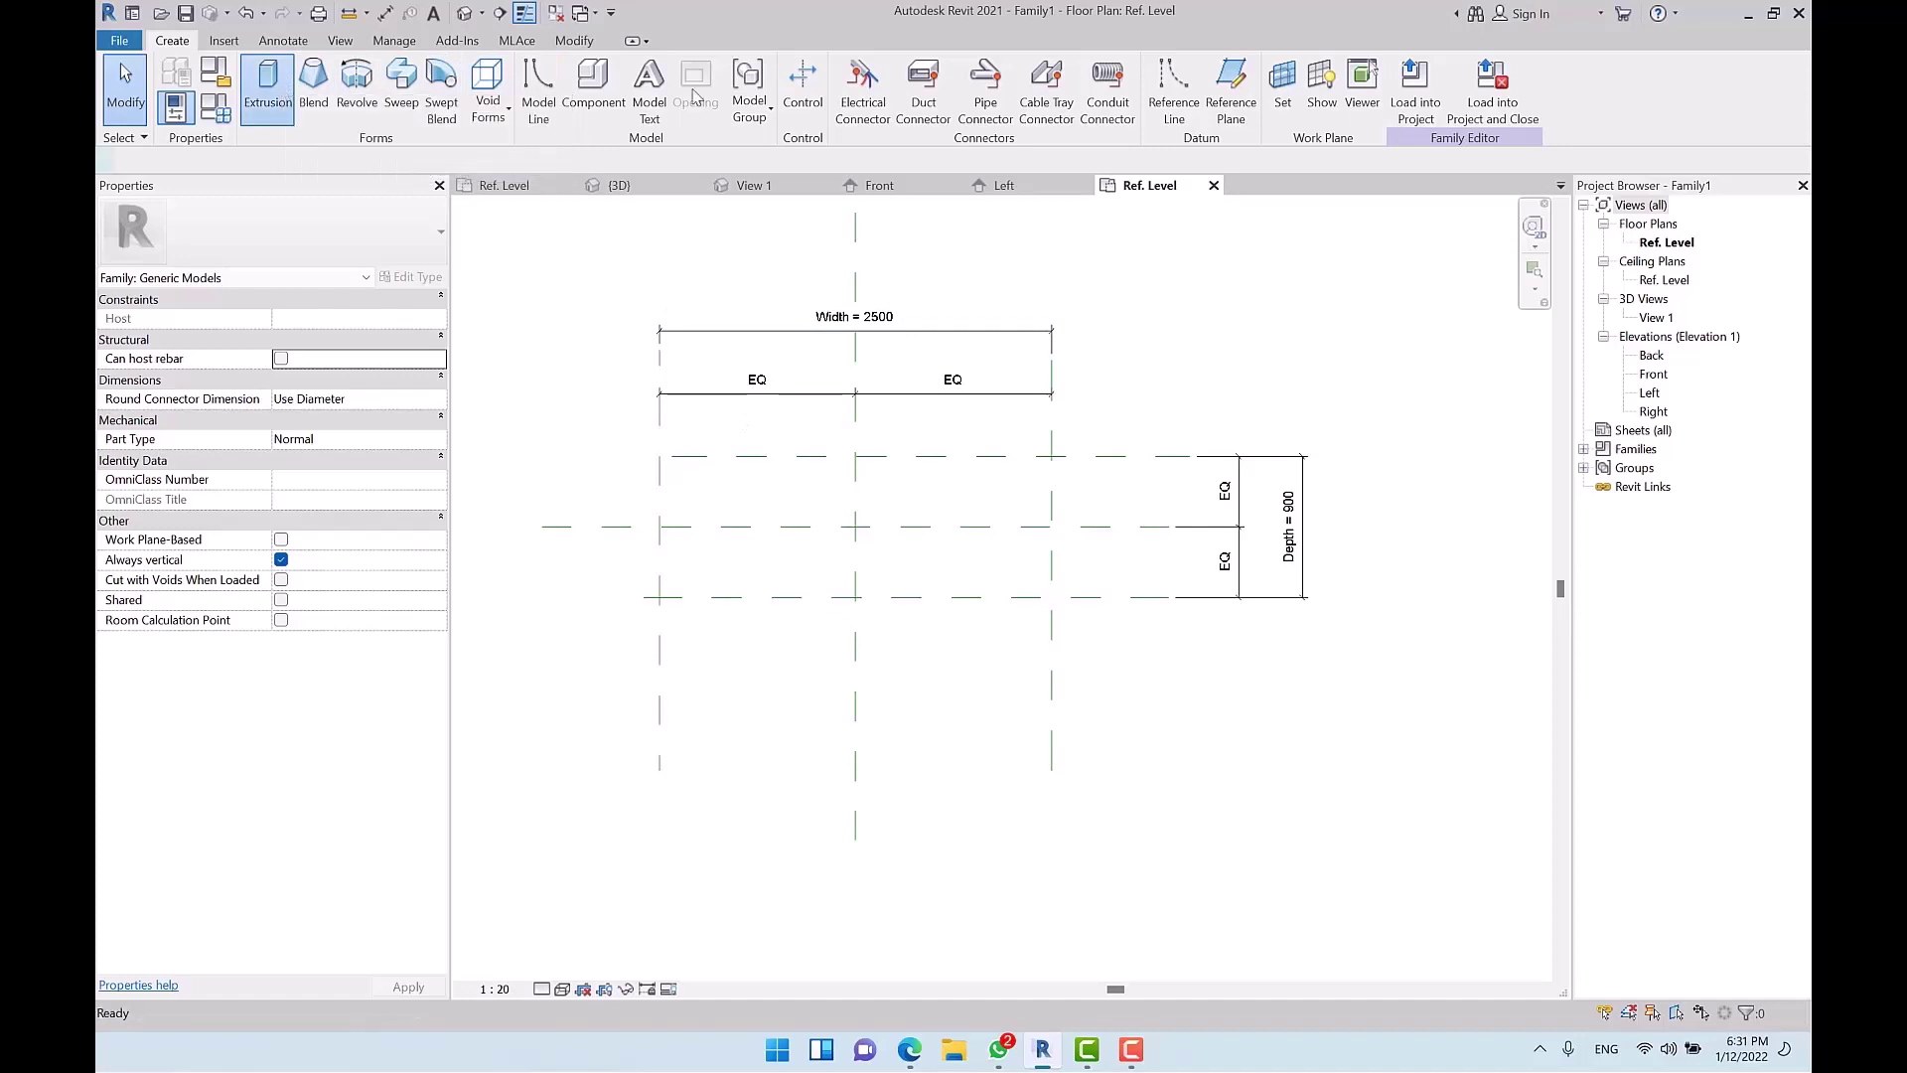
scroll(662, 594, up, 2)
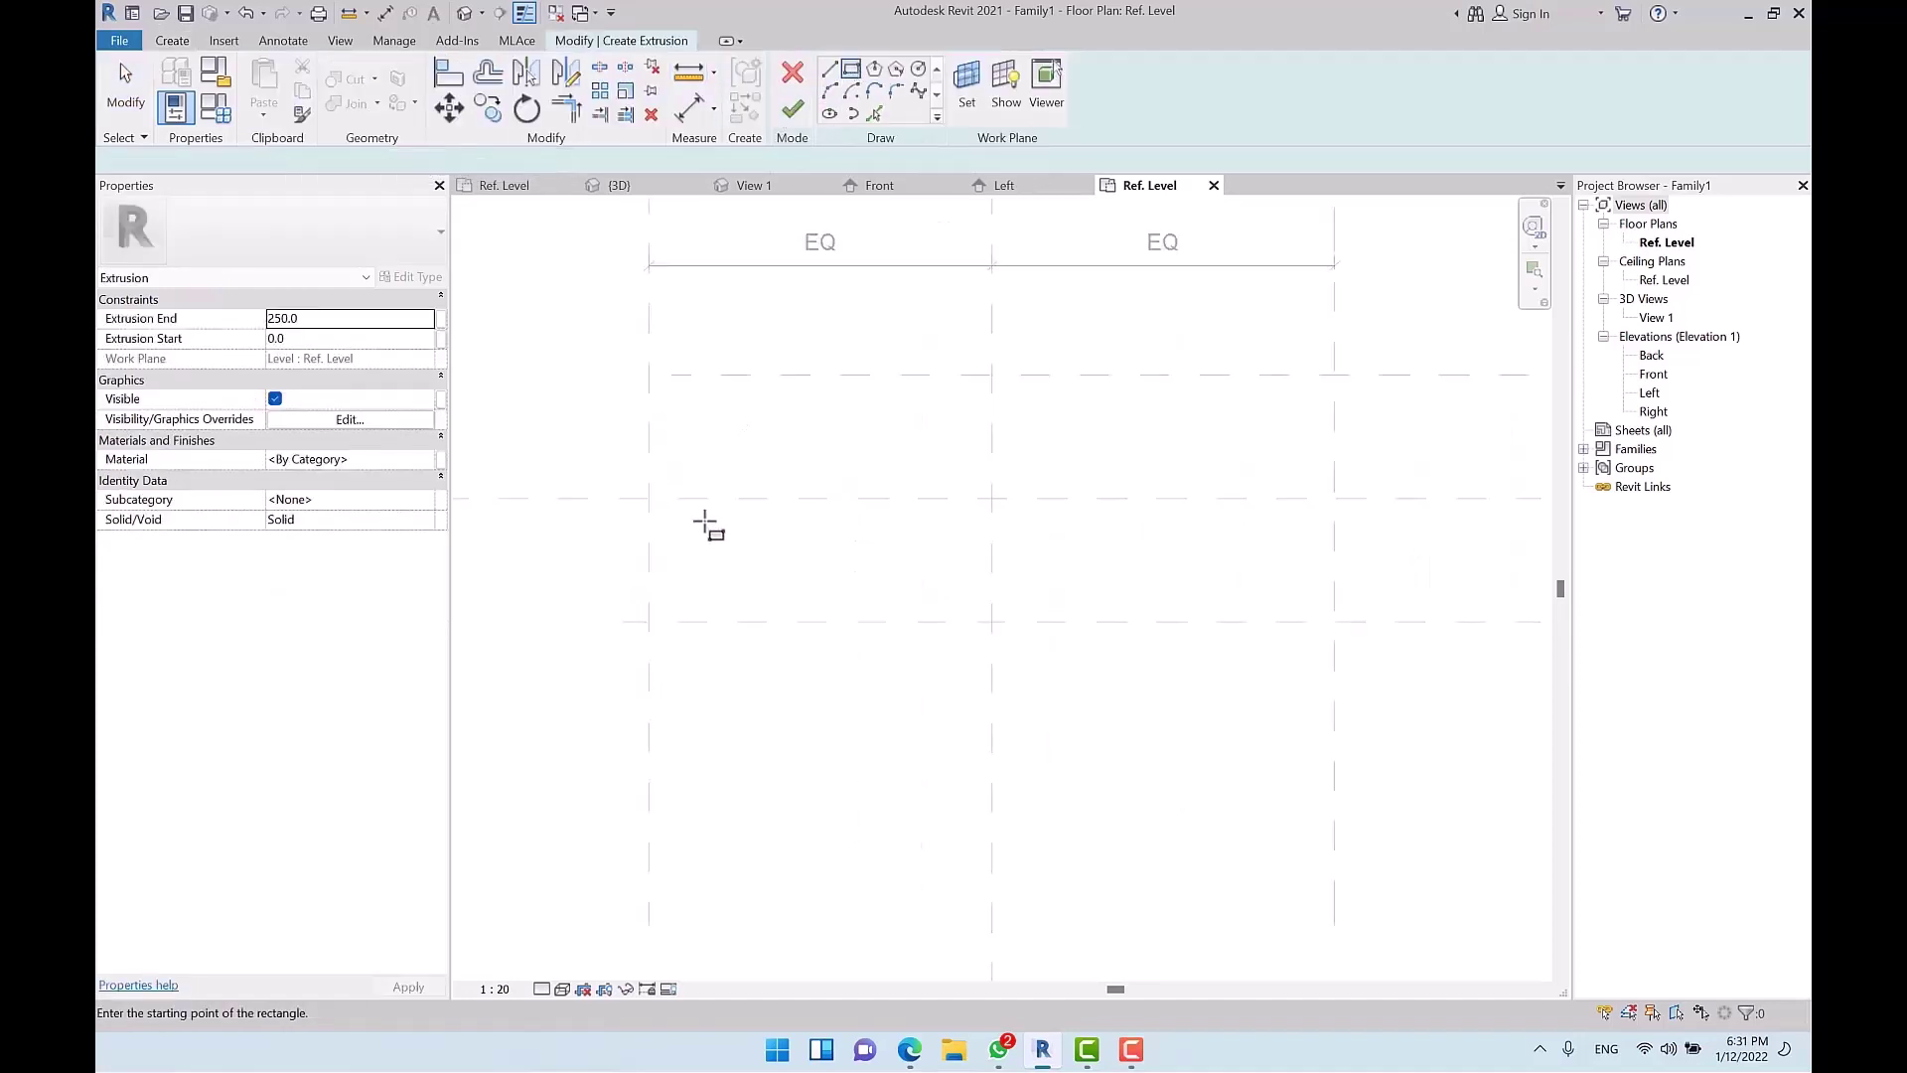
click(649, 374)
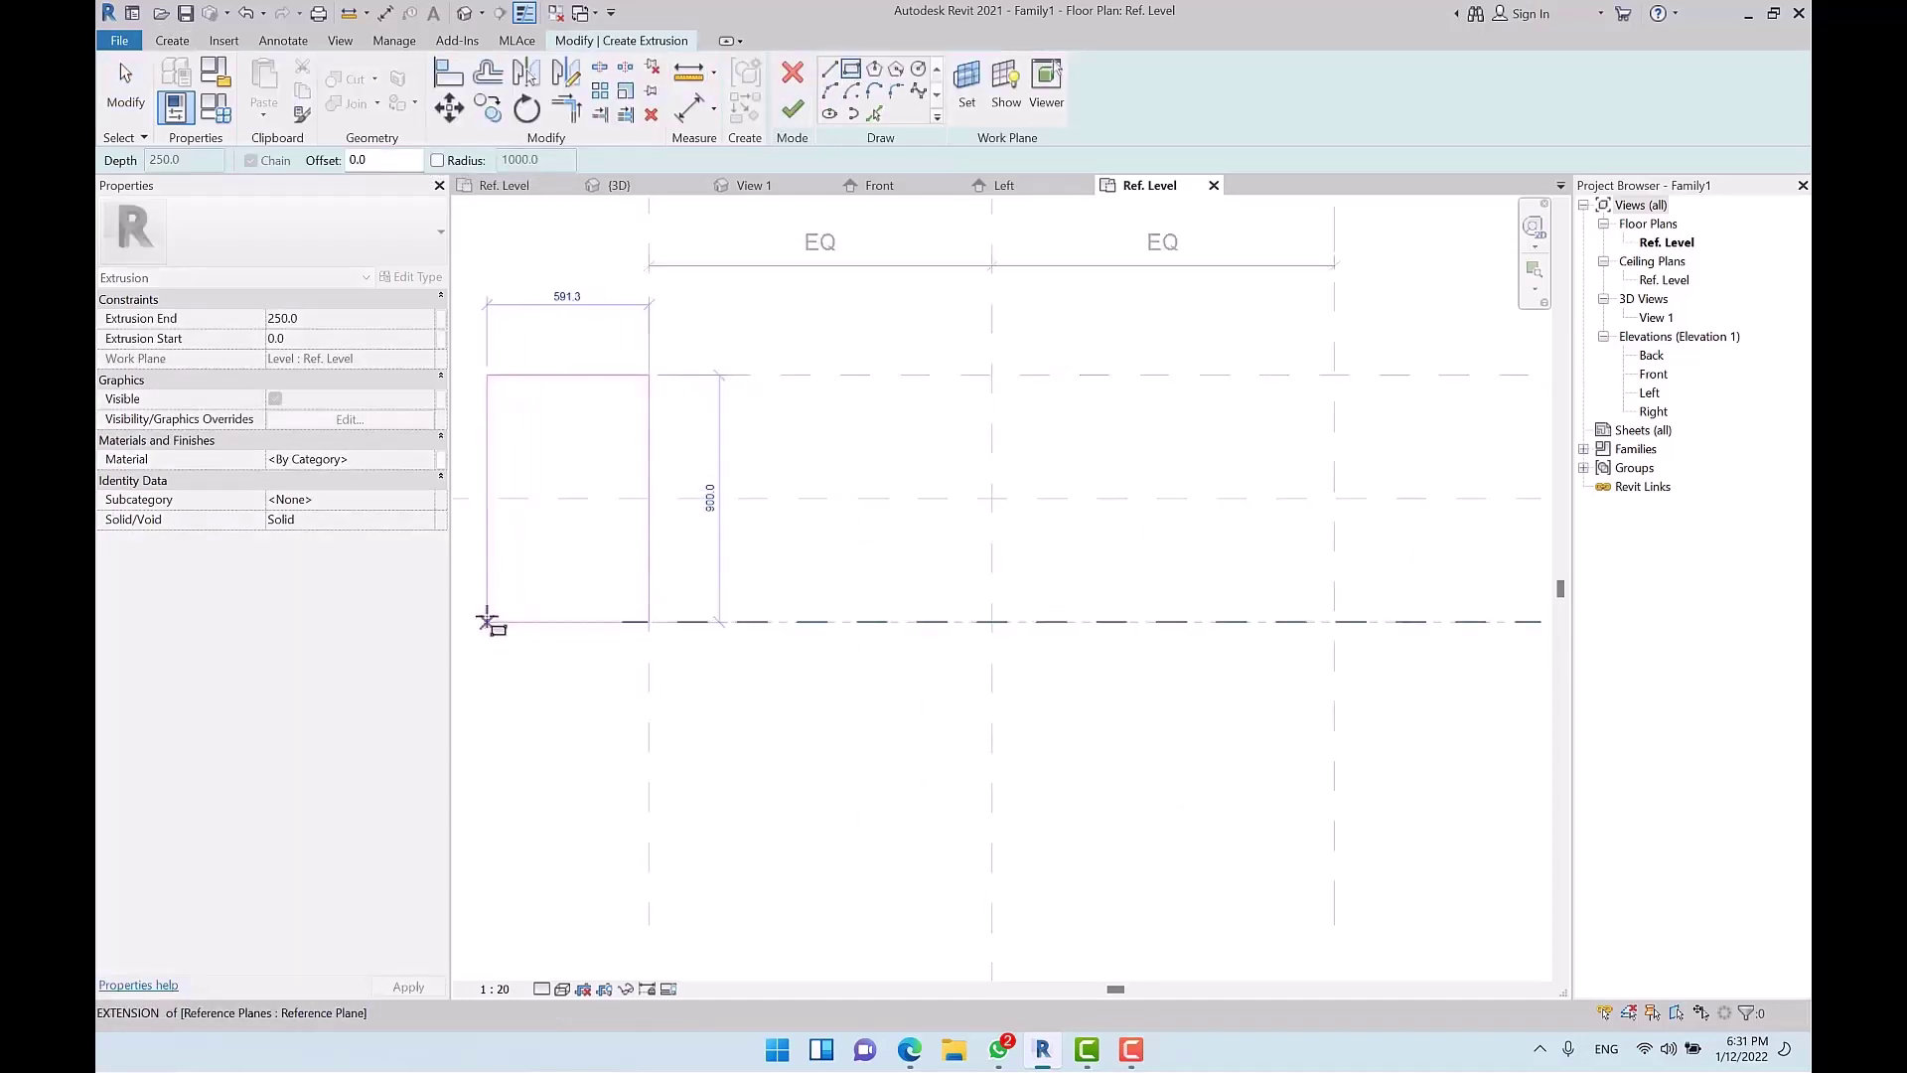
click(486, 622)
click(676, 586)
click(1043, 353)
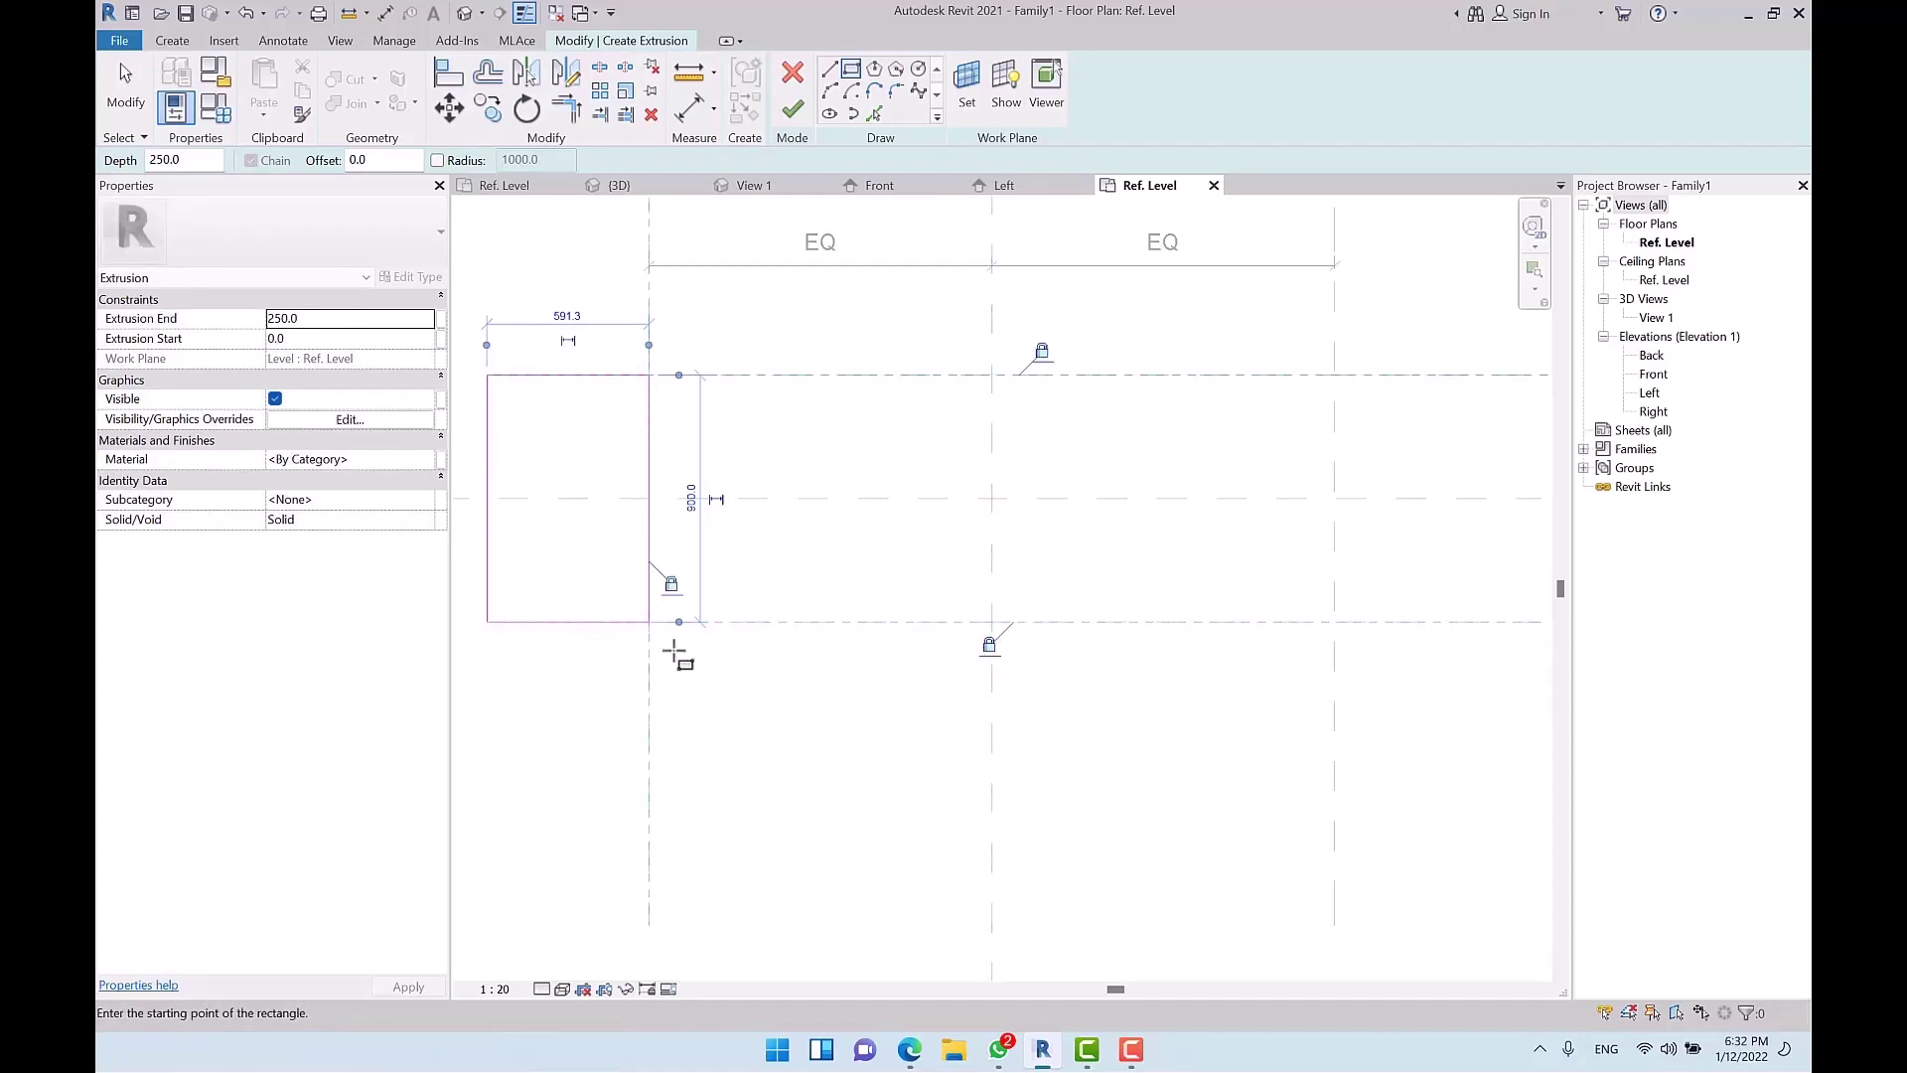
Step: Sketch a second rectangle about 344 mm wide outside the right vertical reference plane, between the horizontal planes, and lock it to the reference planes
scroll(668, 635, down, 2)
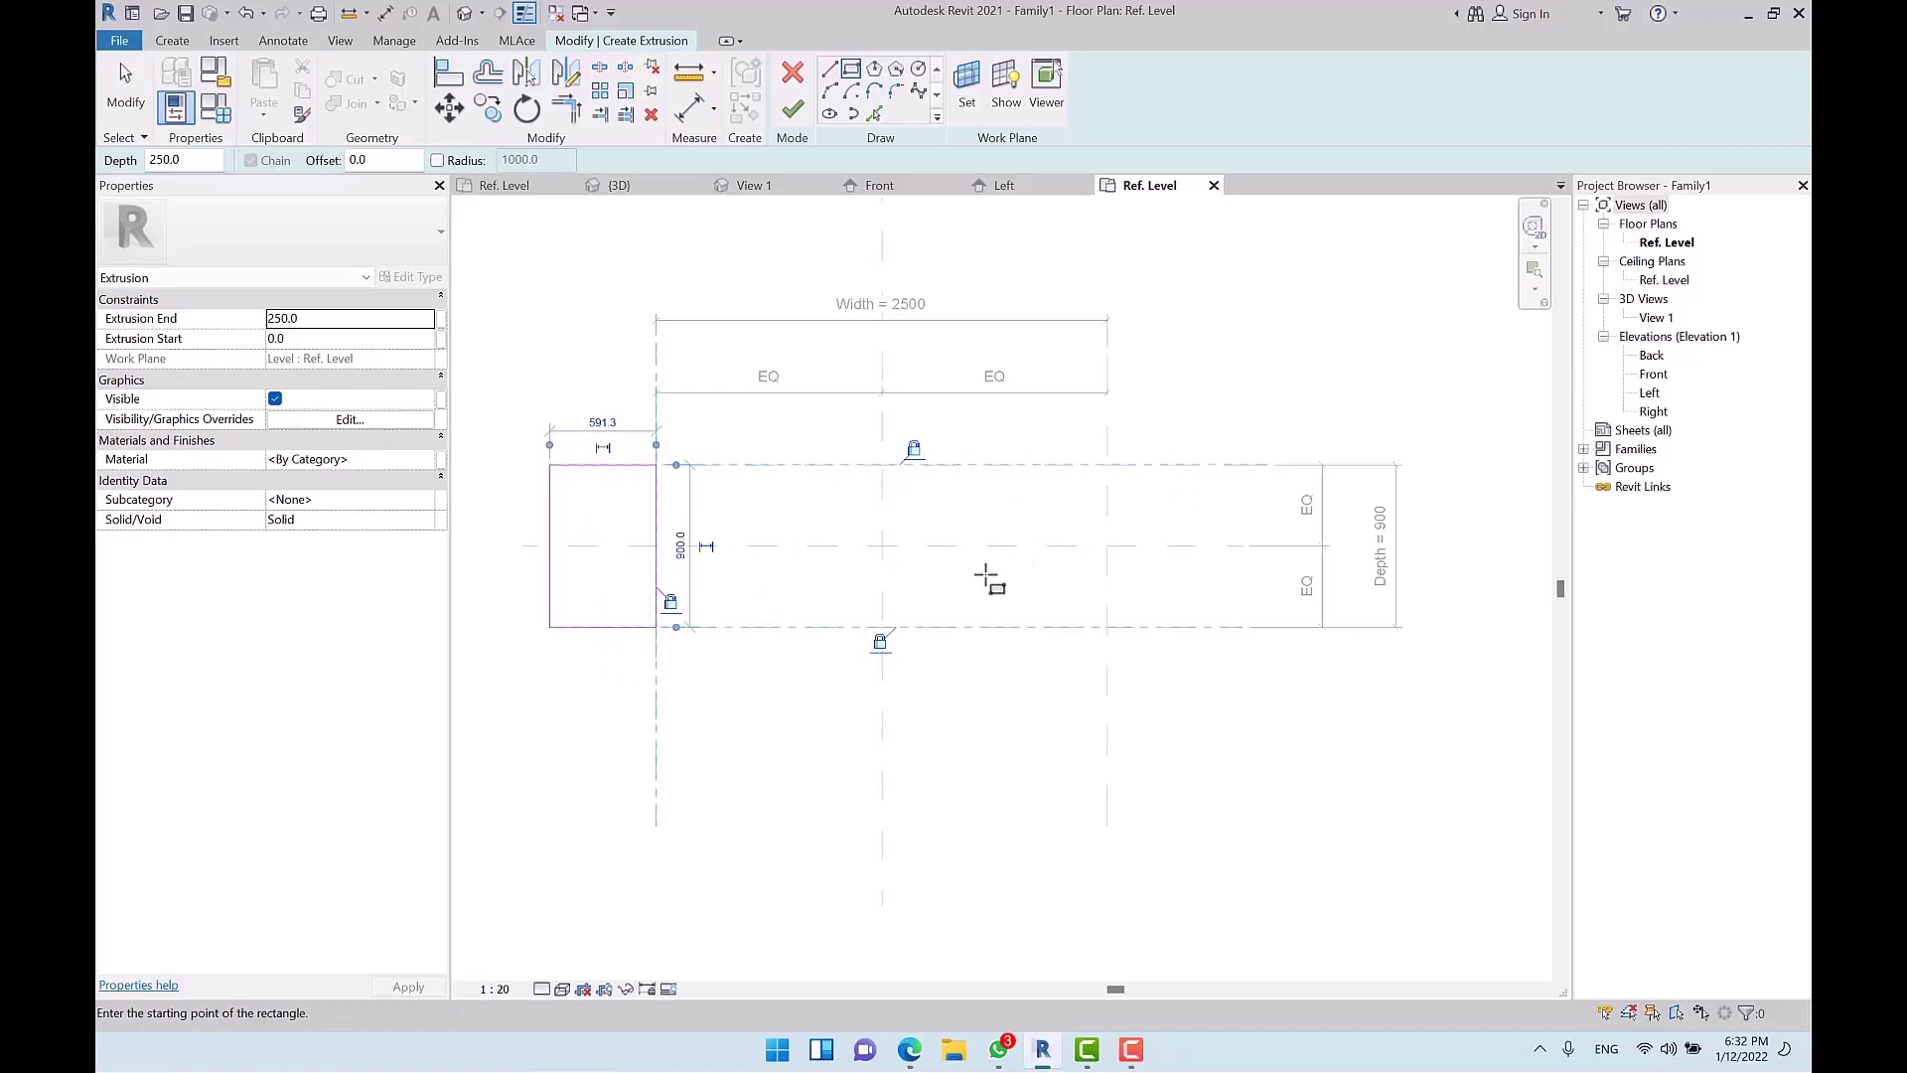
middle_drag(986, 580, 884, 559)
click(1005, 445)
click(1067, 607)
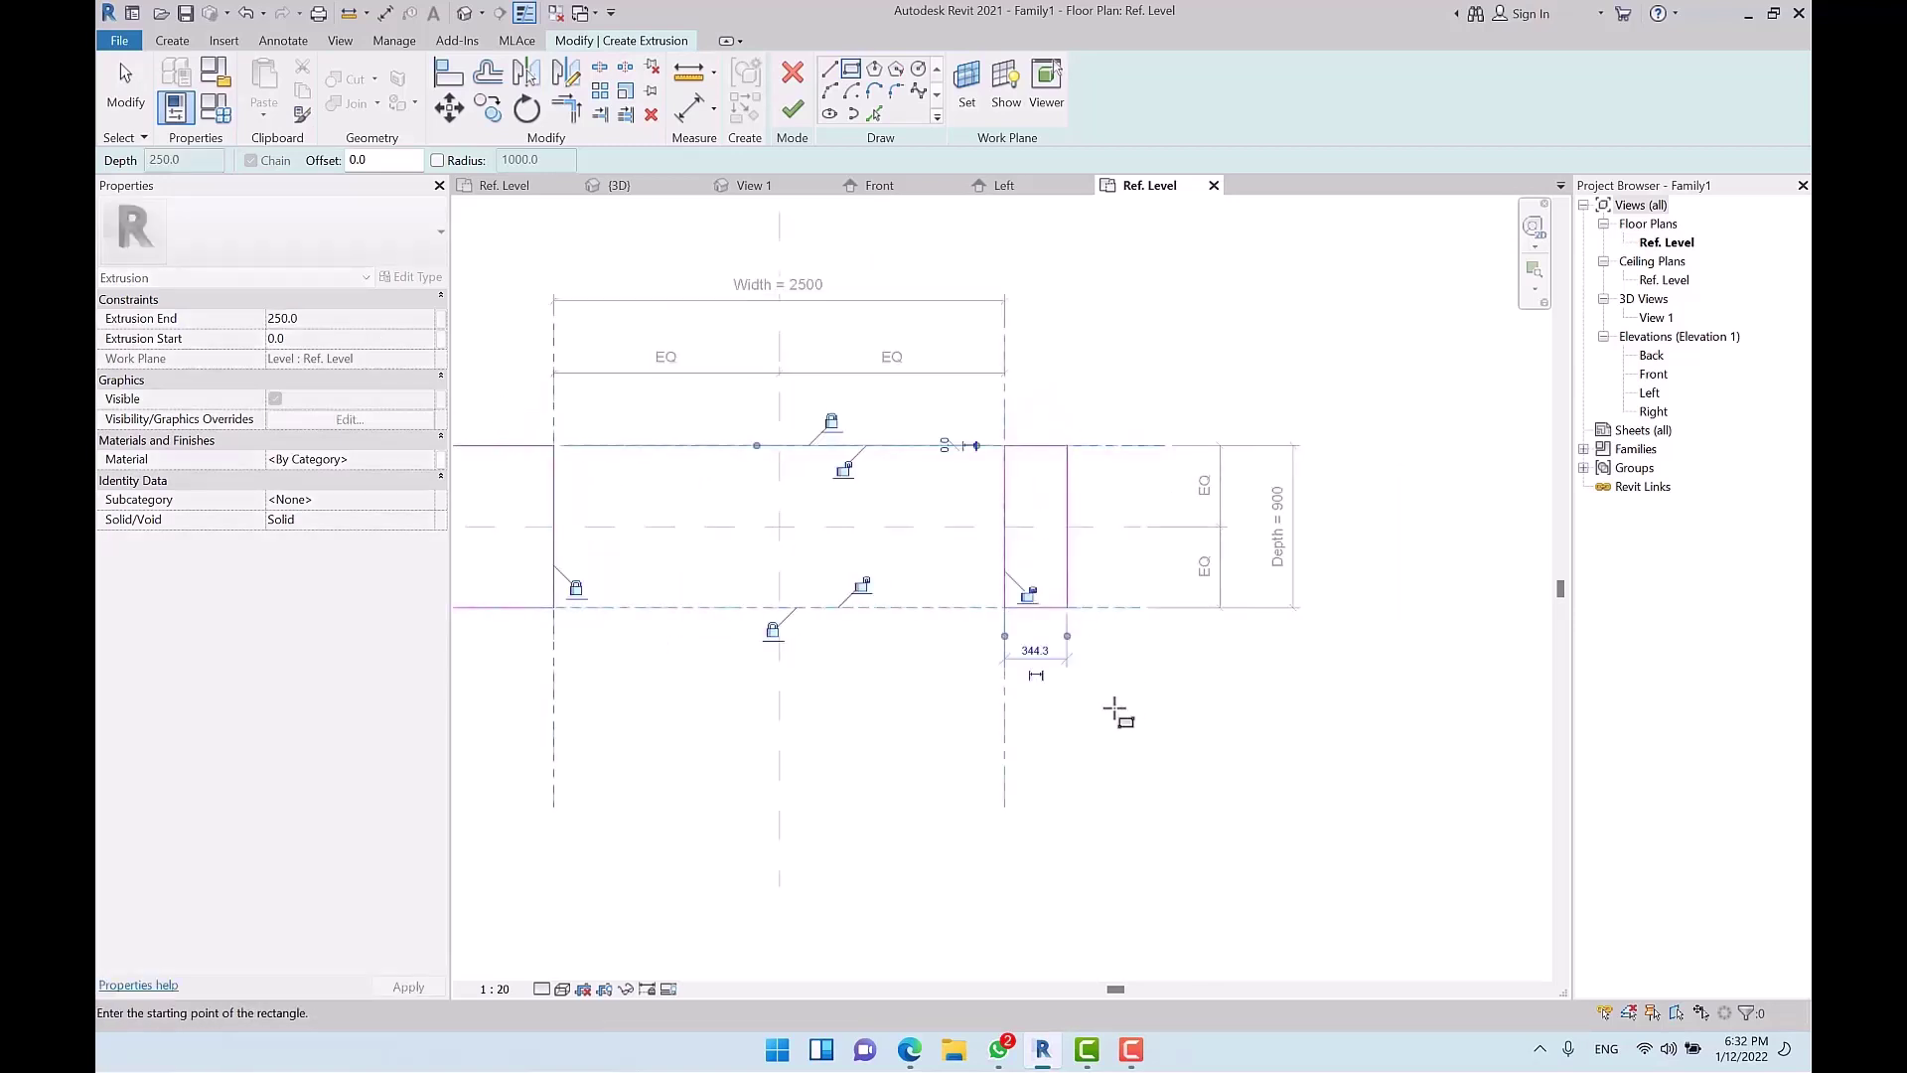
click(843, 468)
key(Escape)
key(Escape)
Step: Move the left rectangle's outer edge inward so that the rectangle is 180 mm wide
middle_drag(681, 680, 788, 596)
scroll(671, 455, up, 3)
click(637, 497)
mouse_move(639, 480)
mouse_down()
mouse_move(792, 515)
mouse_move(763, 514)
mouse_up()
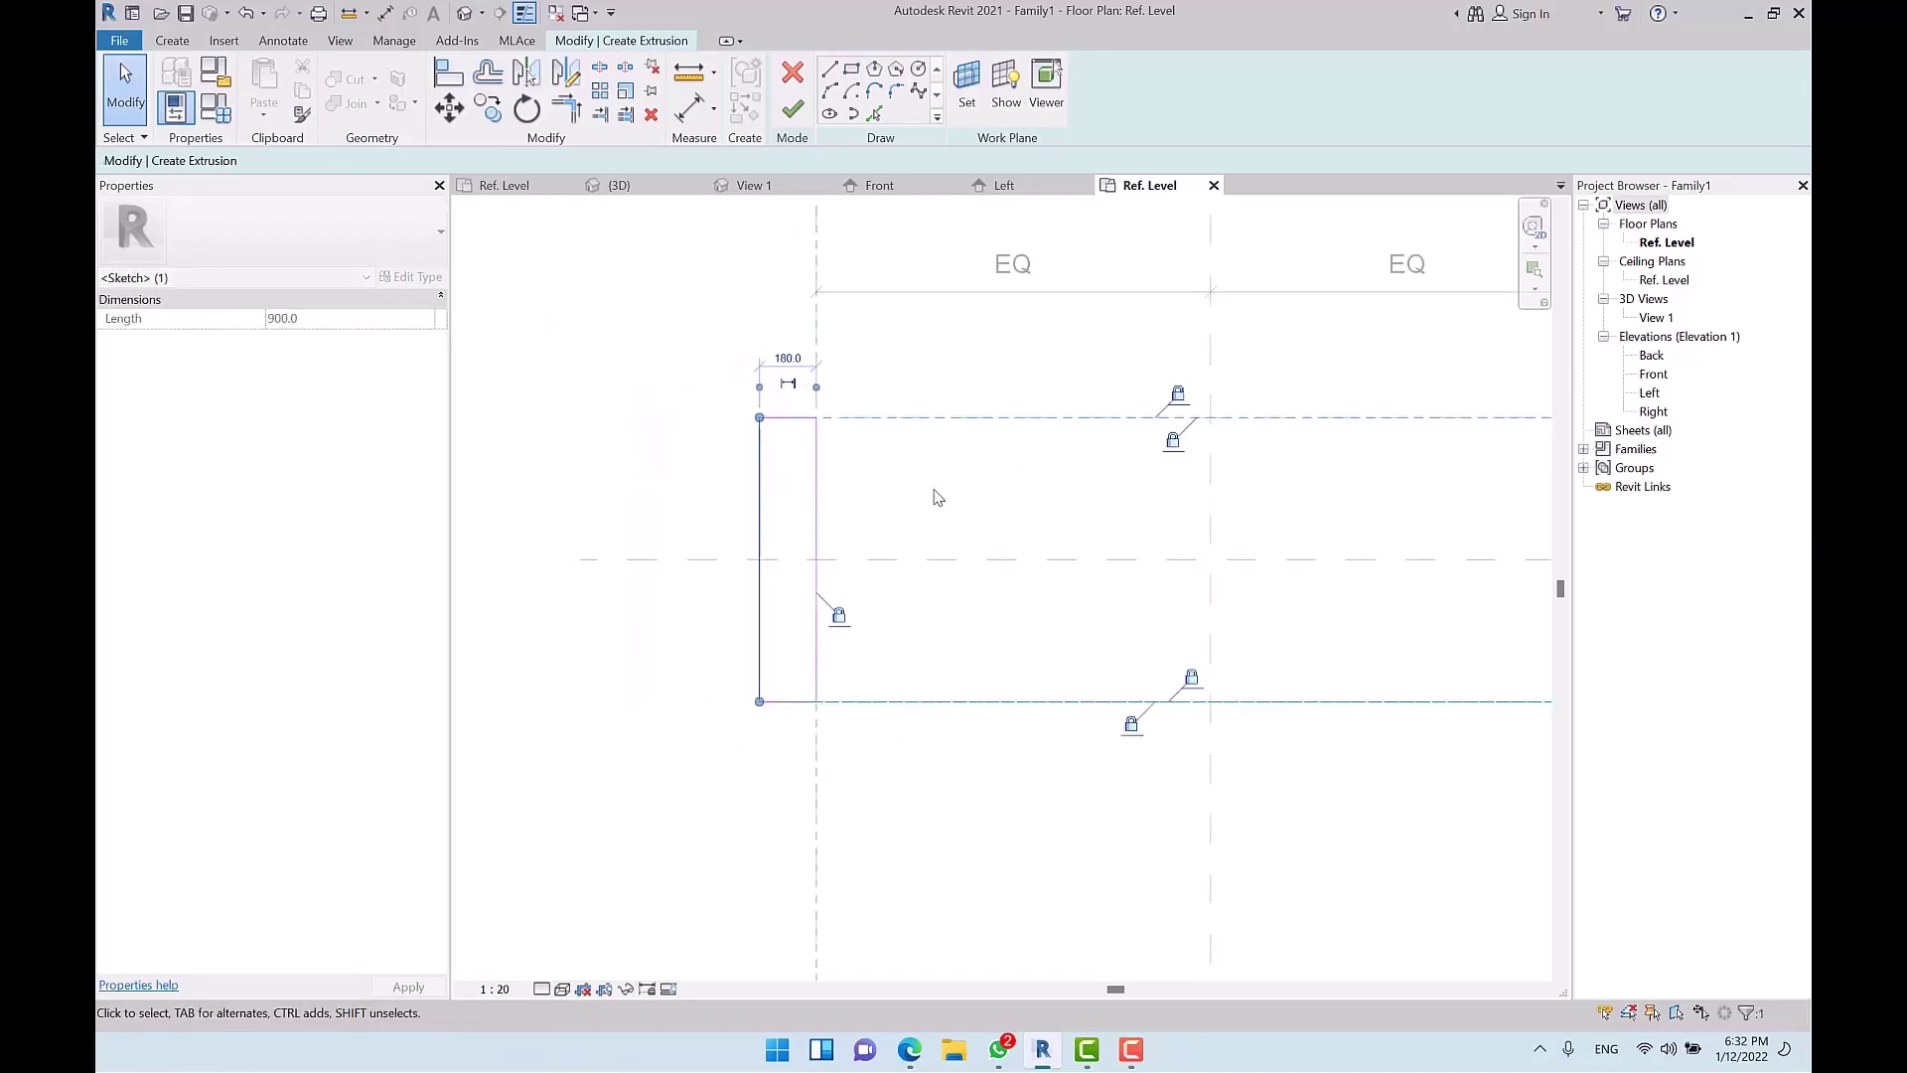
click(919, 517)
Step: Add an aligned dimension between the left vertical reference plane and the outer edge of the left rectangle, placed above it
key(i)
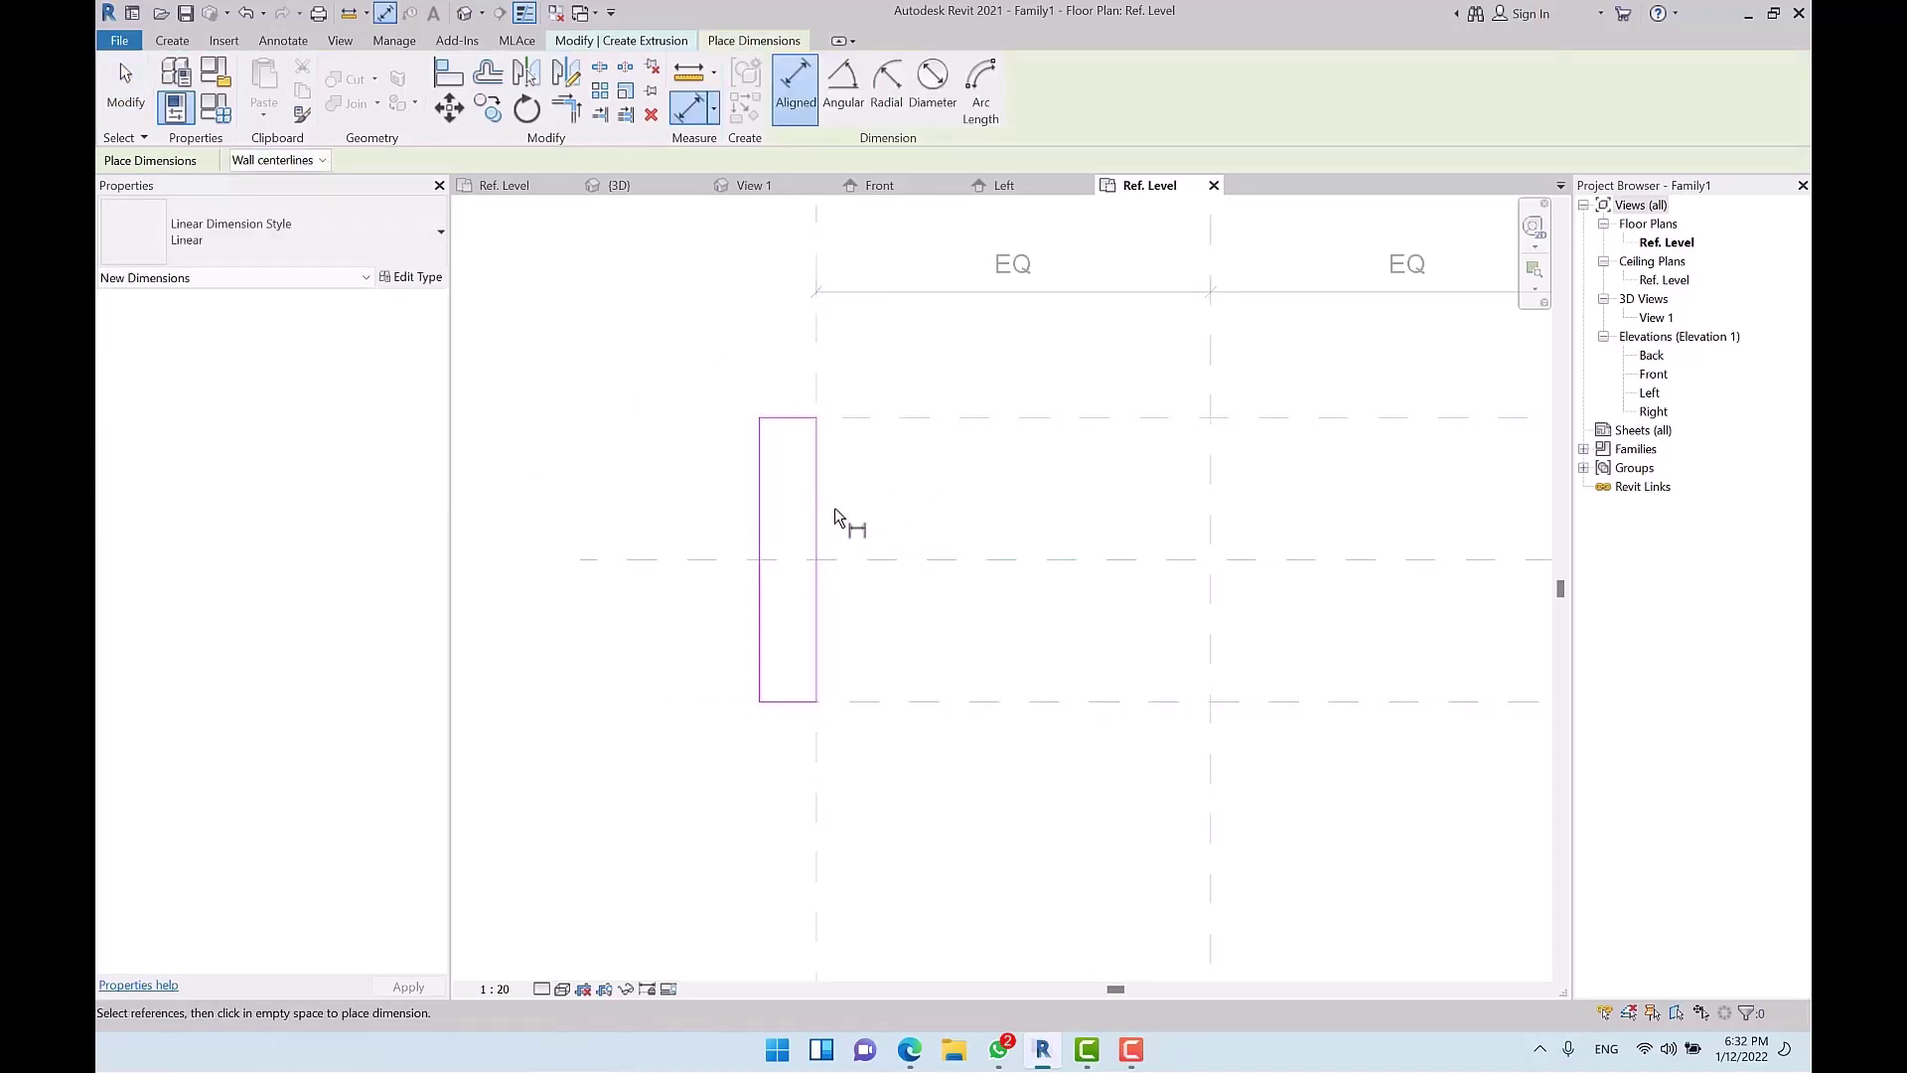
middle_drag(901, 474, 907, 507)
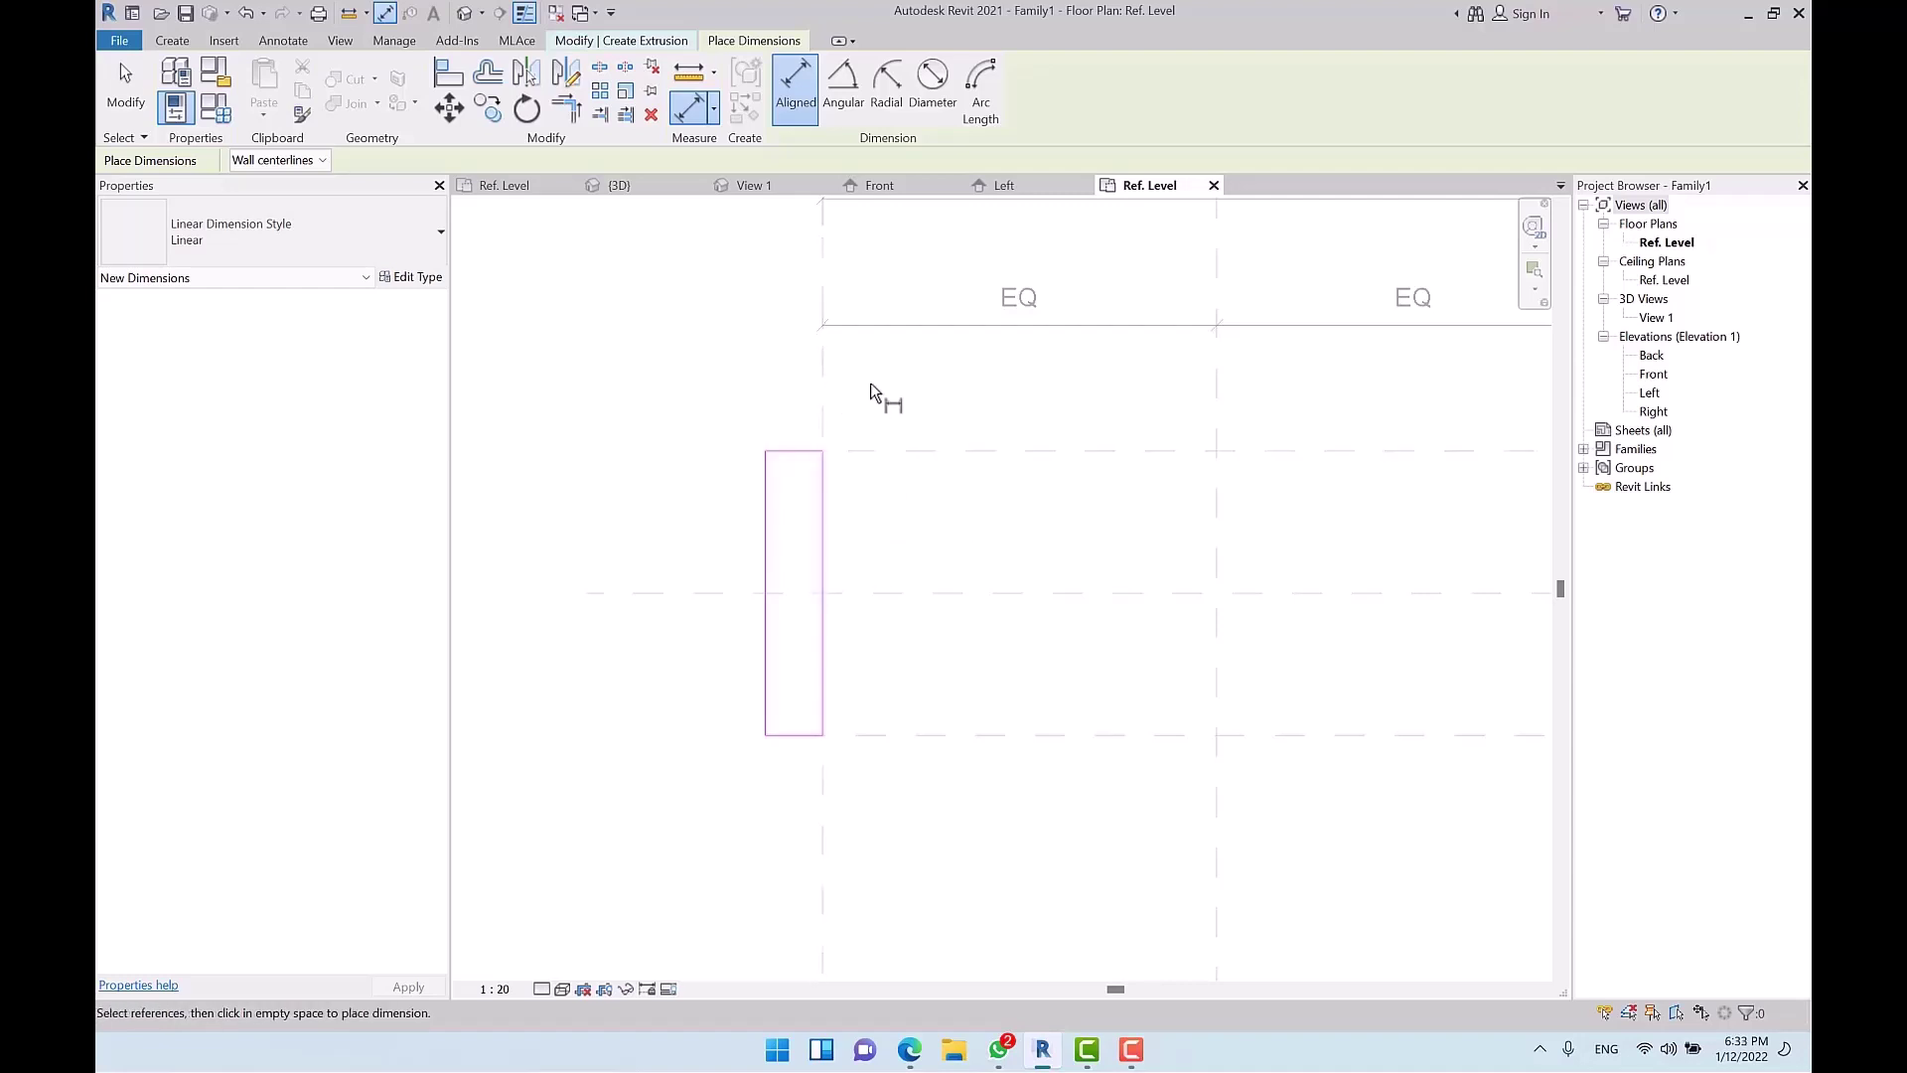
click(828, 370)
click(765, 502)
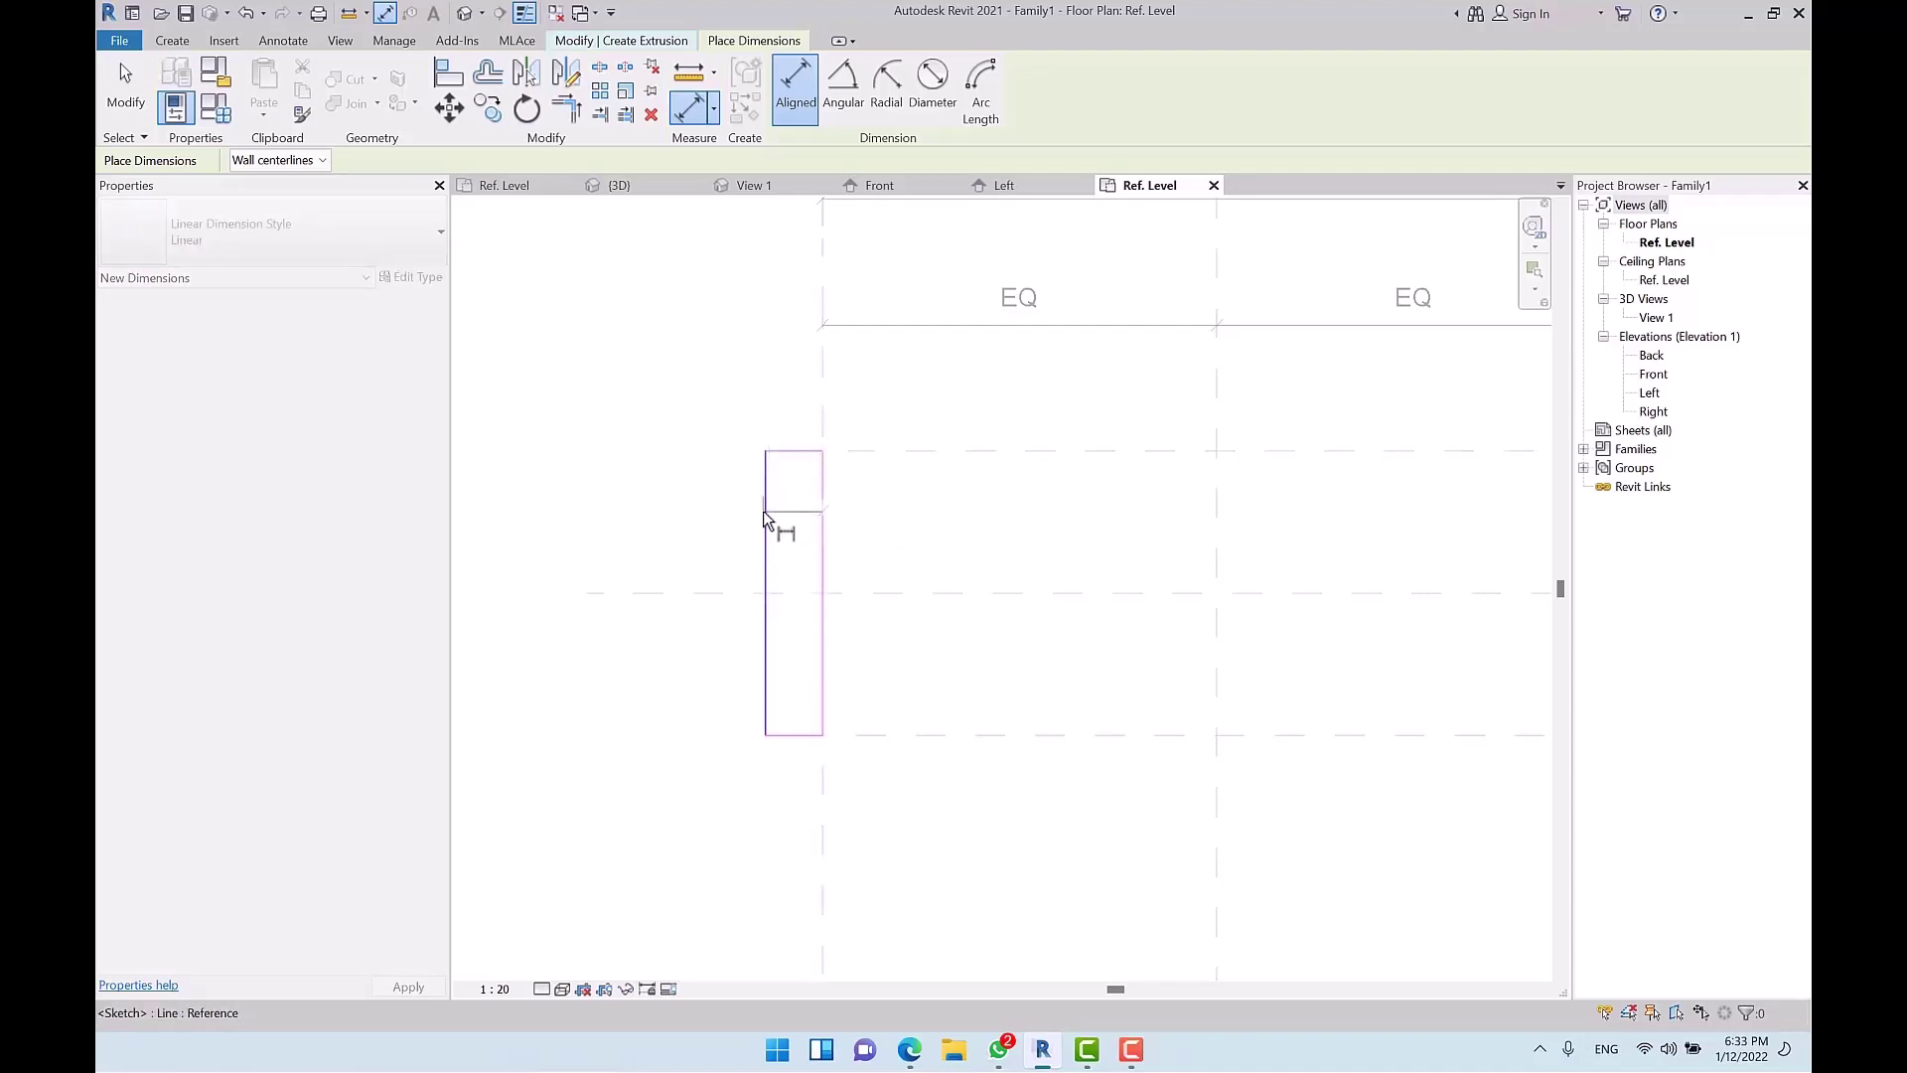
click(654, 403)
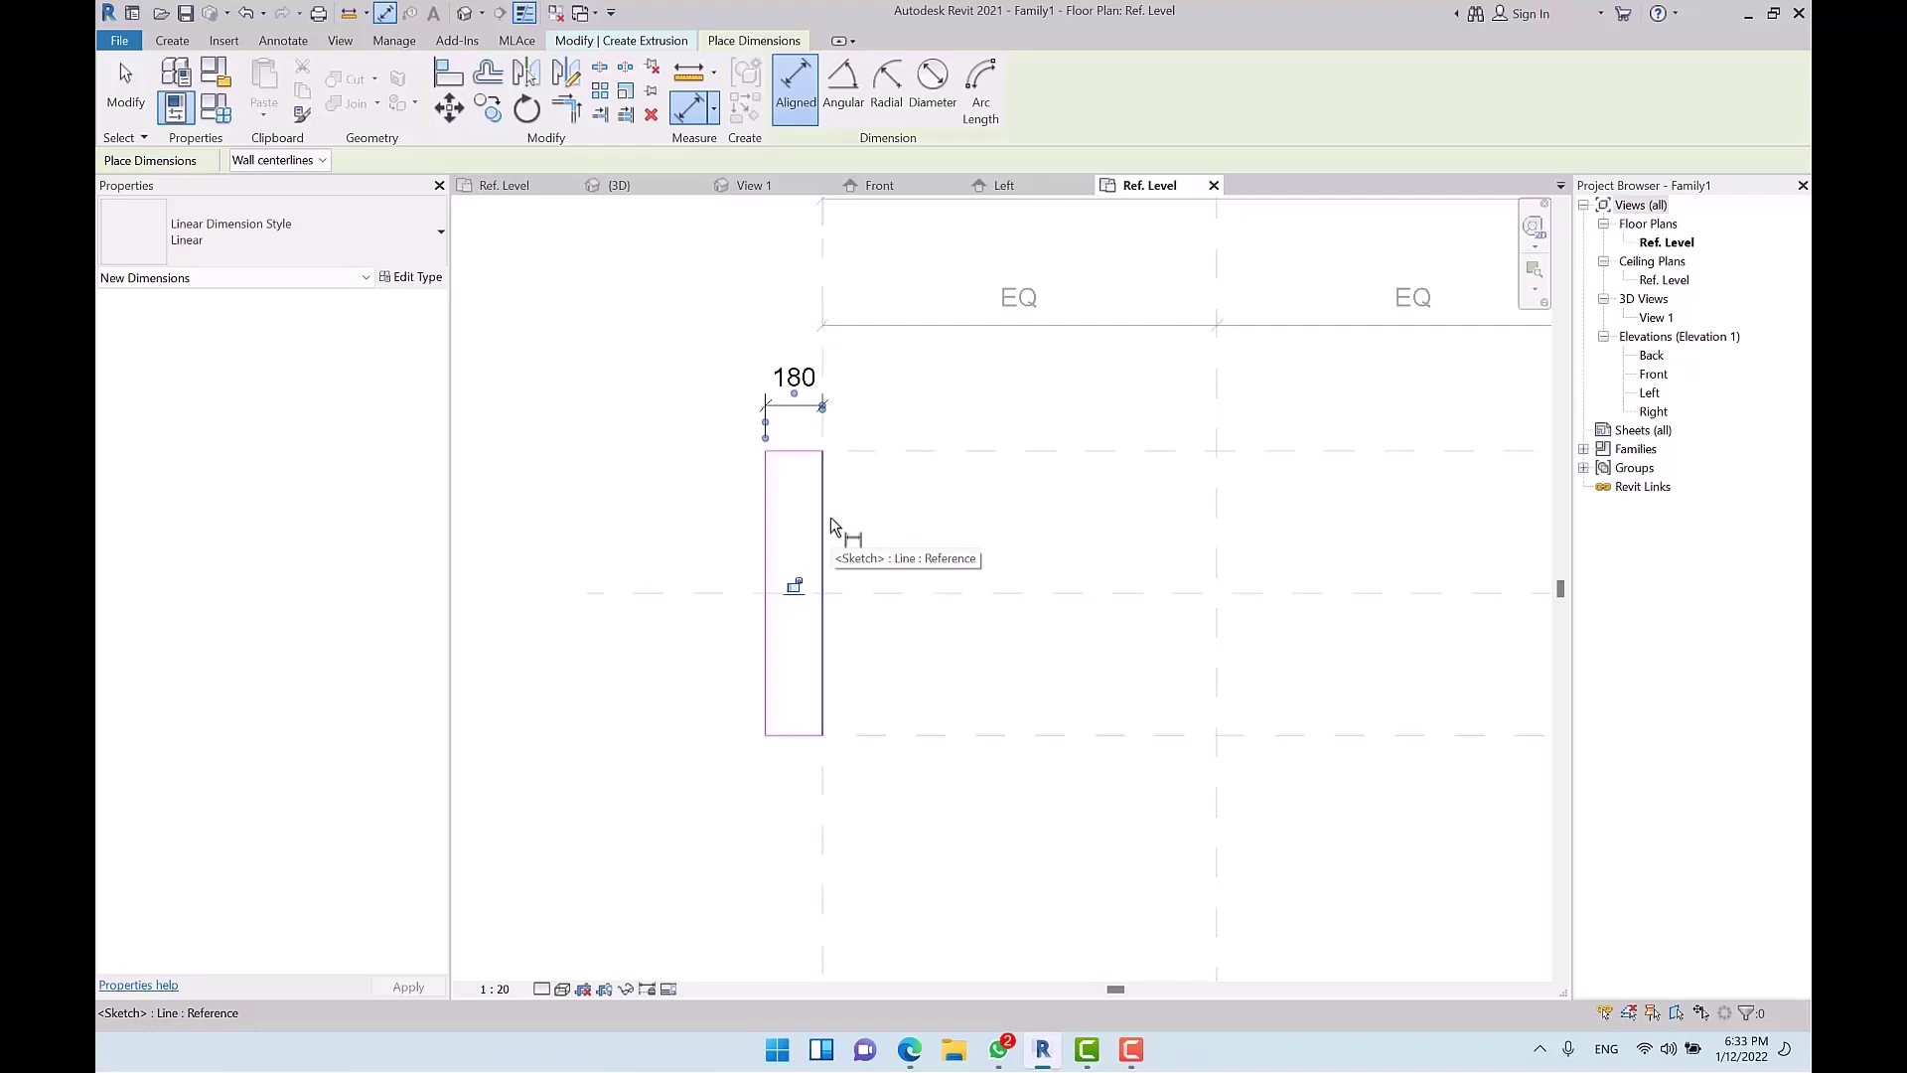
key(Escape)
key(Escape)
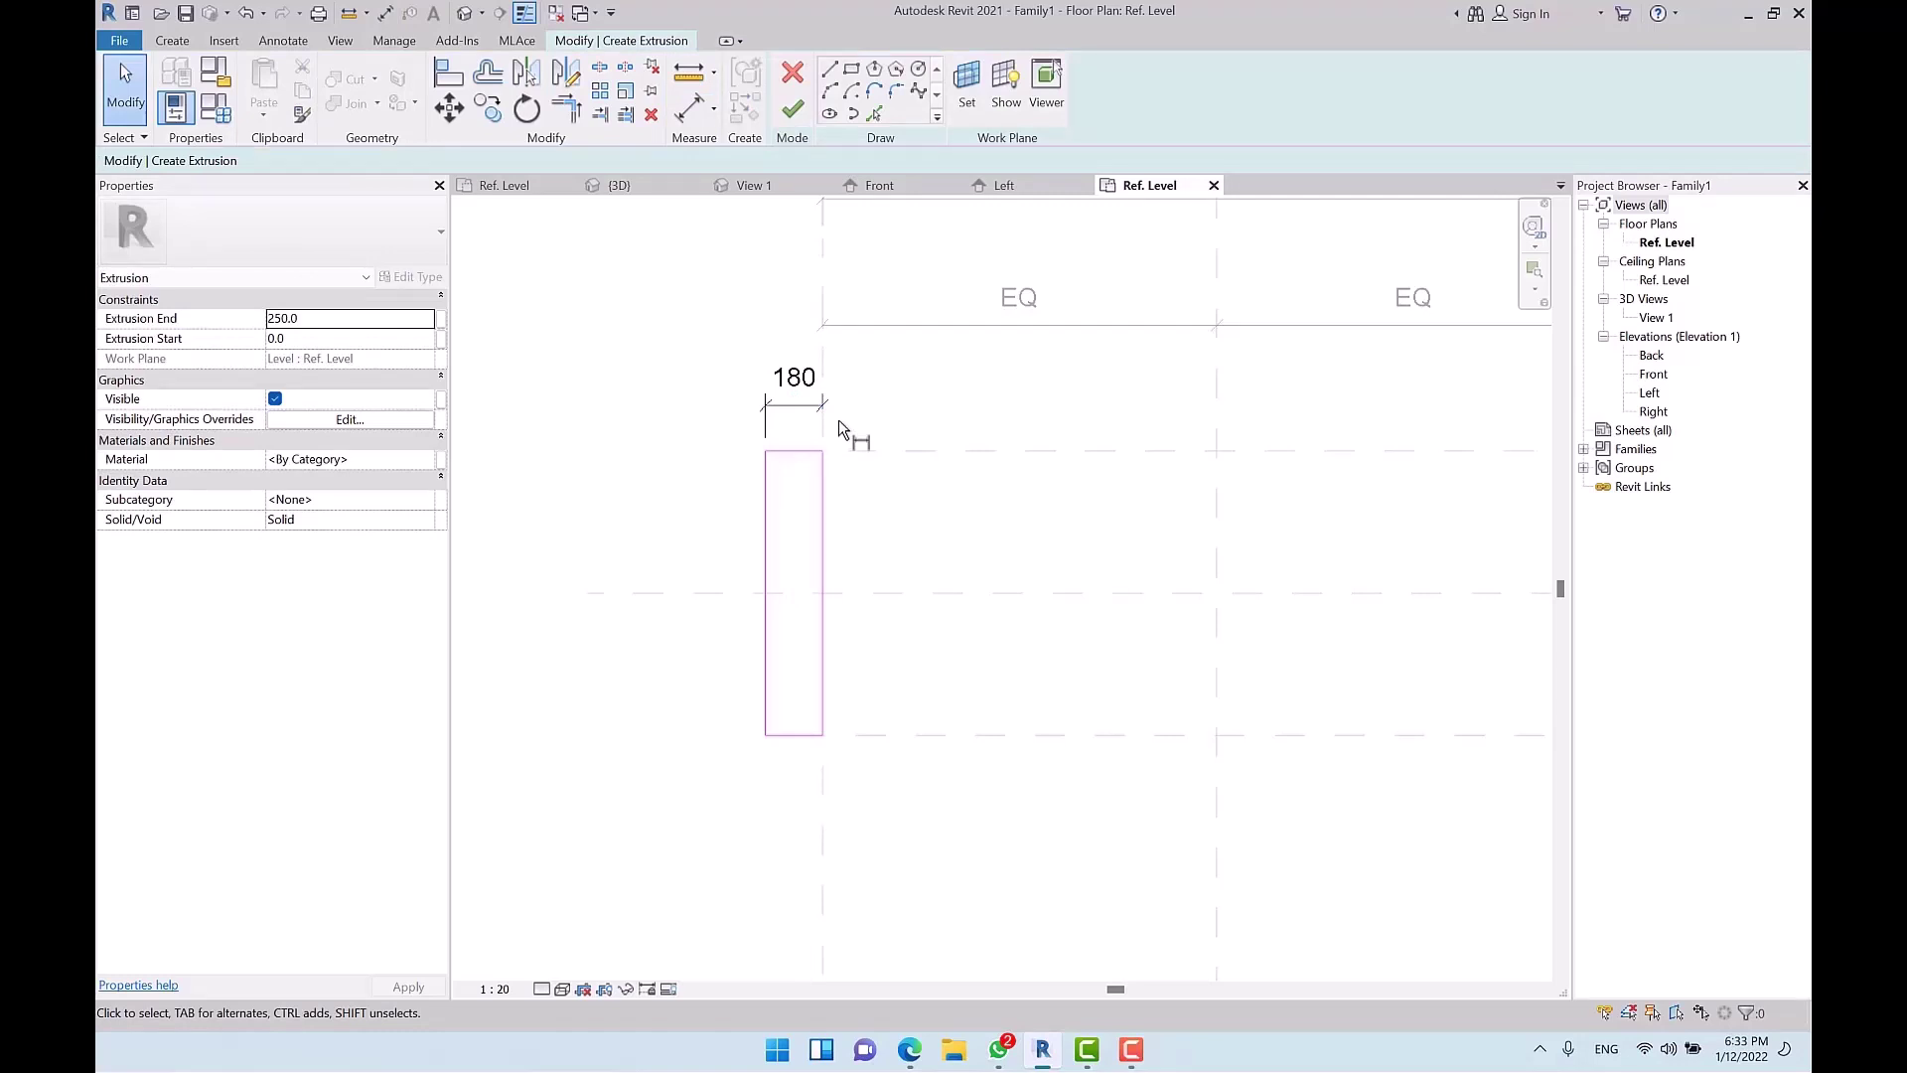
Step: Label the left rectangle's width dimension with a new family type parameter named T
scroll(839, 419, down, 3)
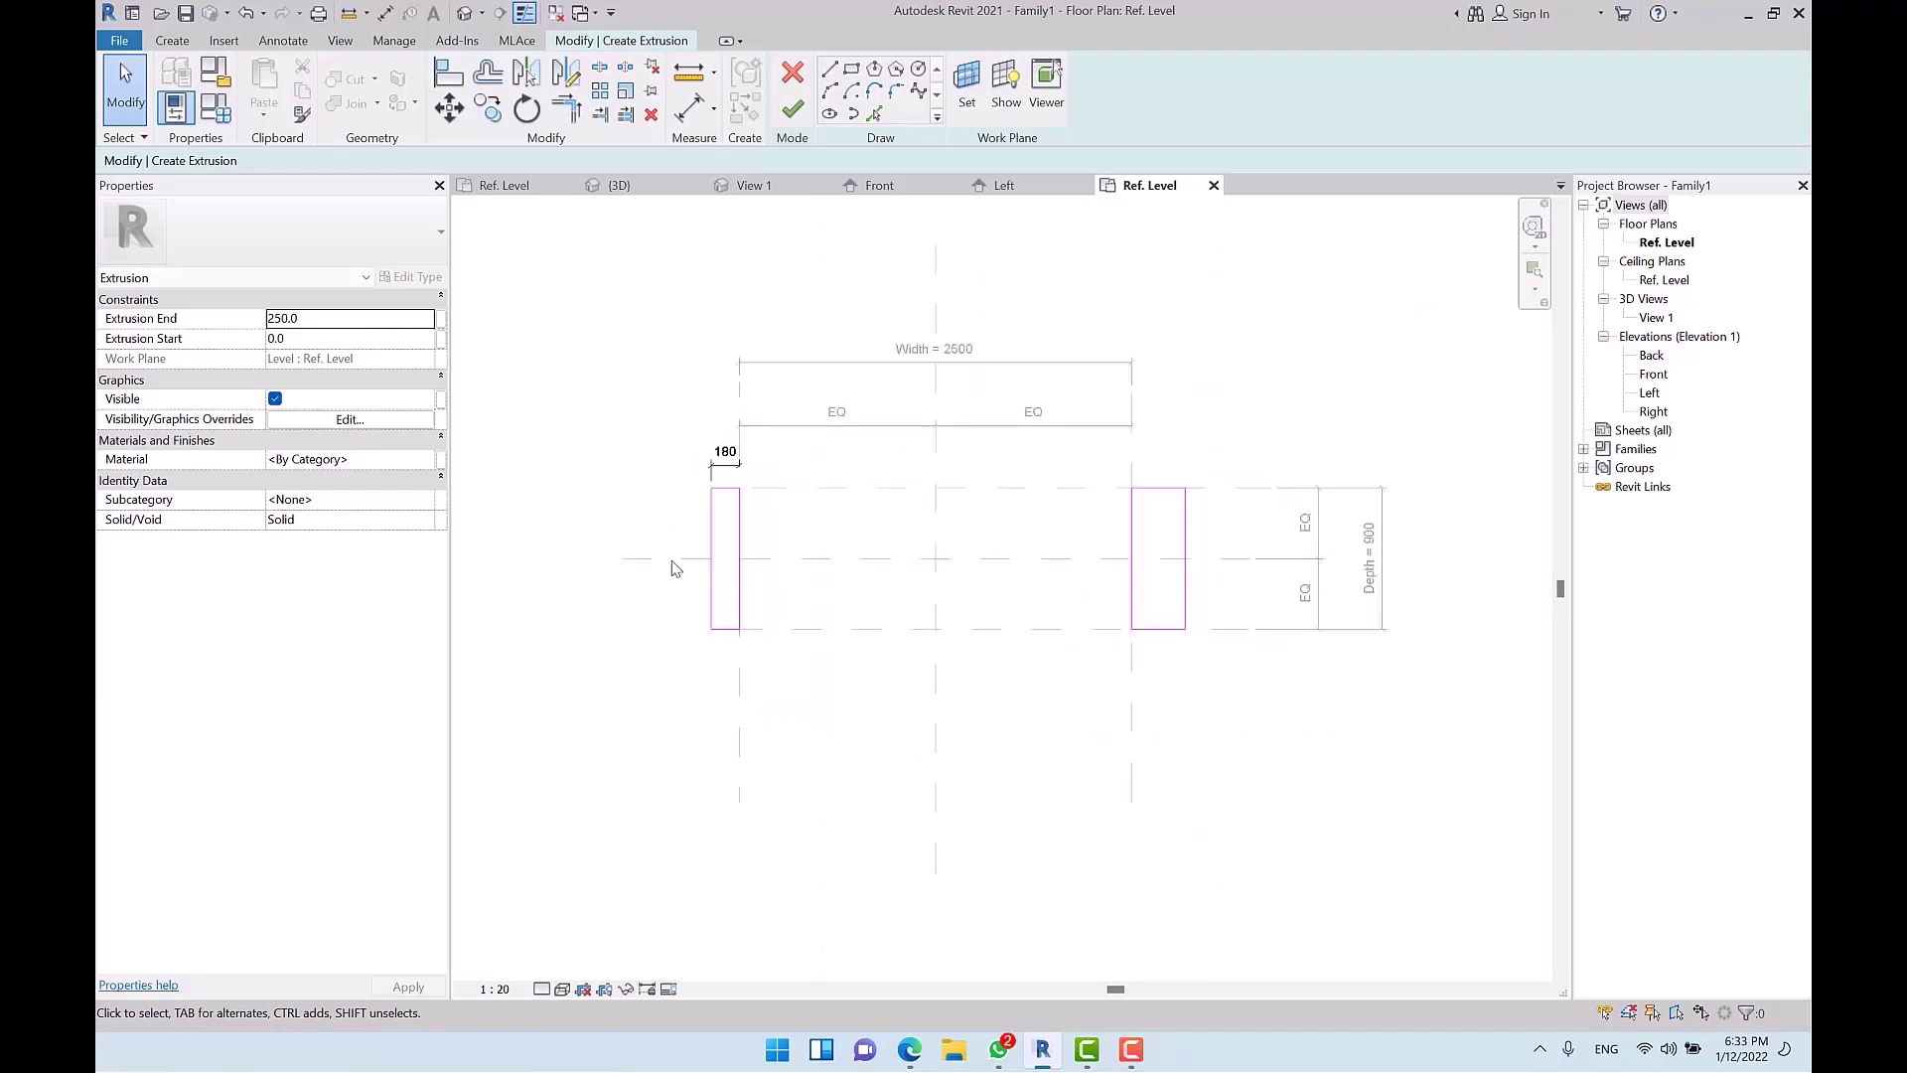
scroll(840, 402, up, 3)
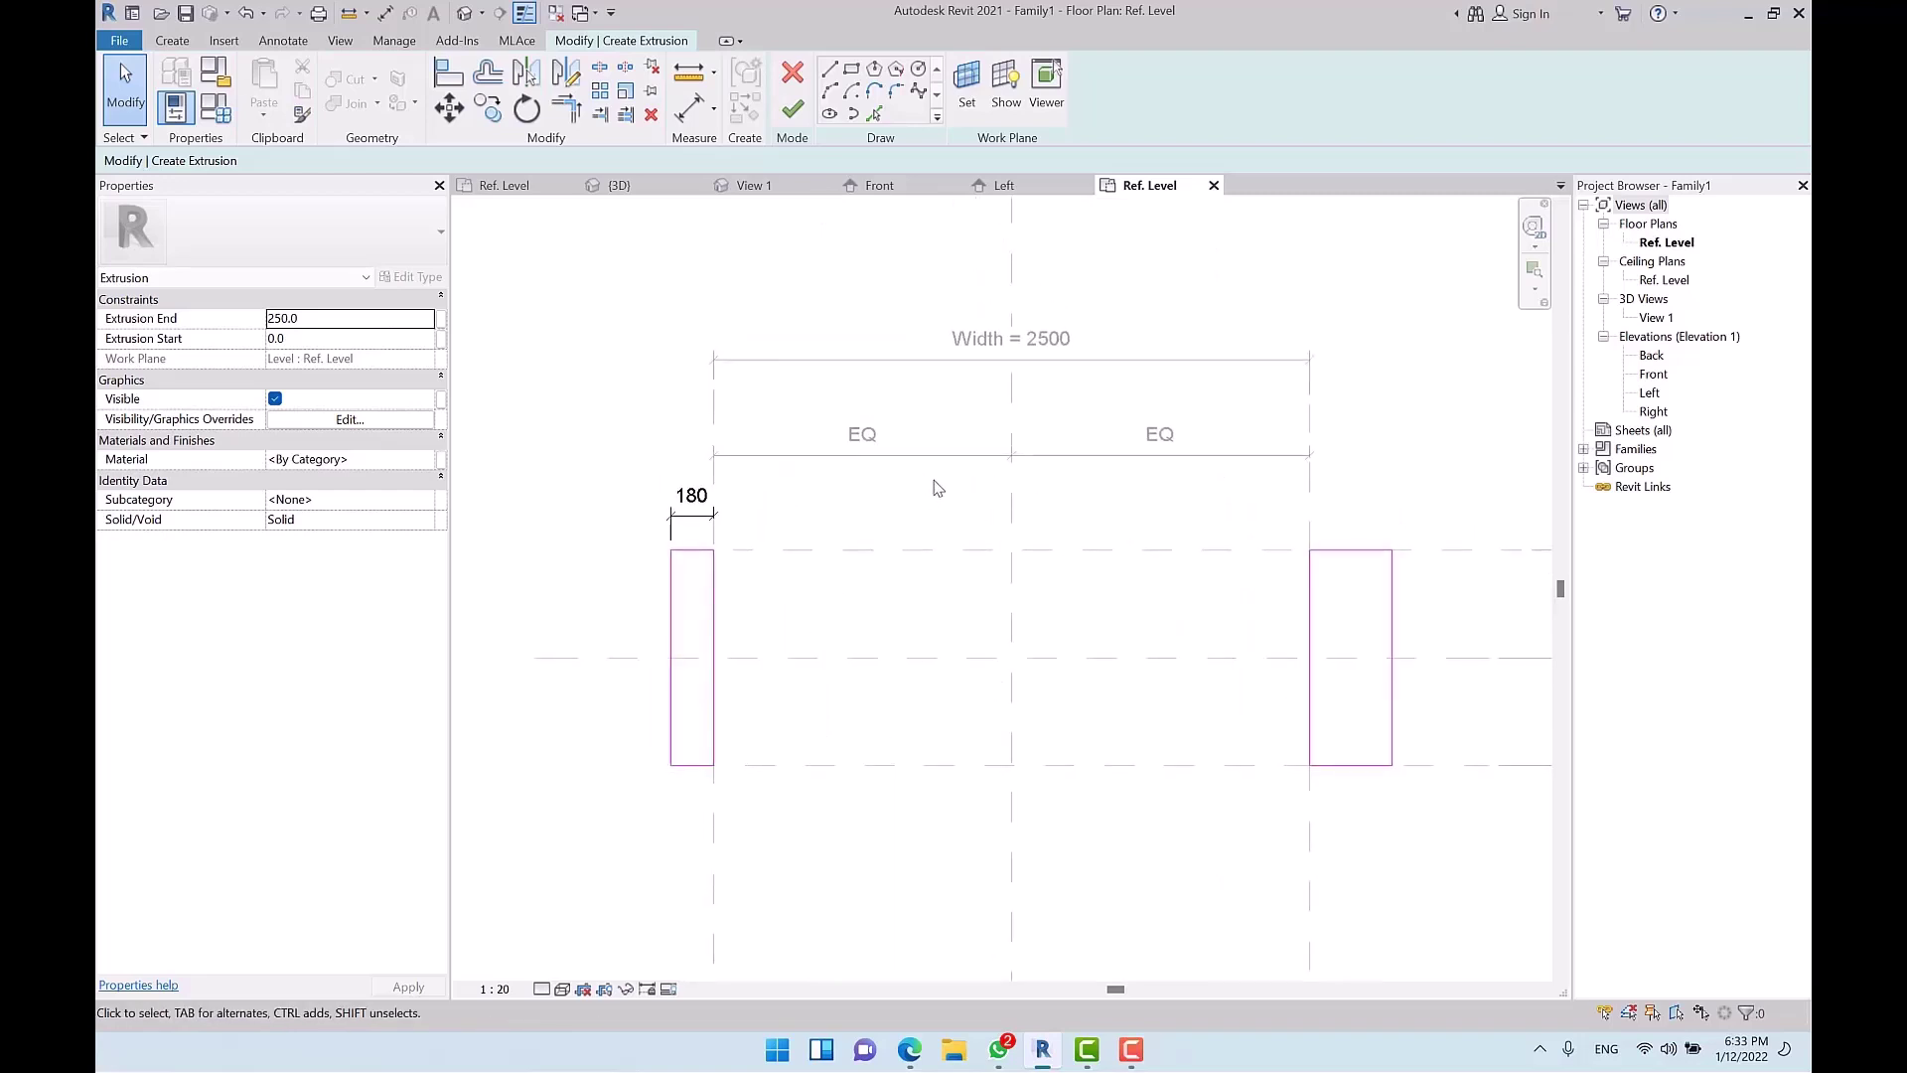
click(692, 502)
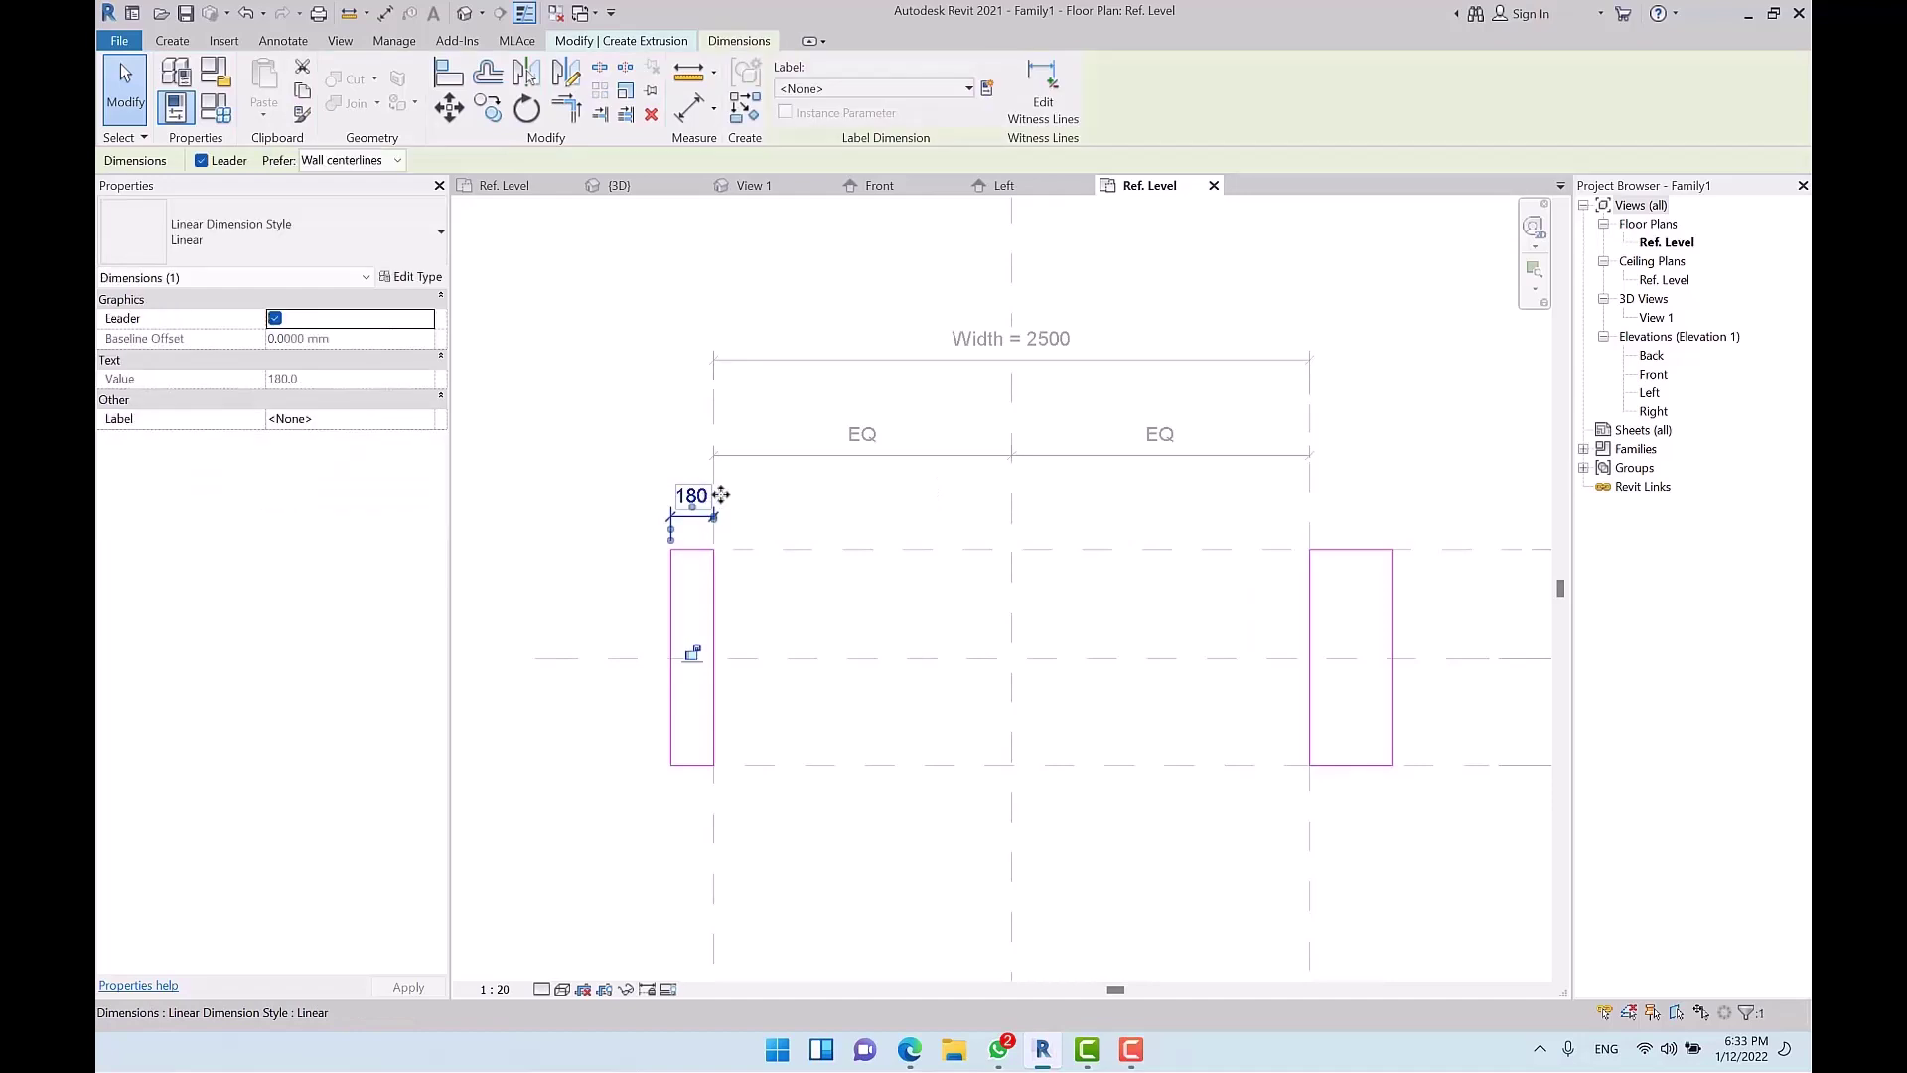
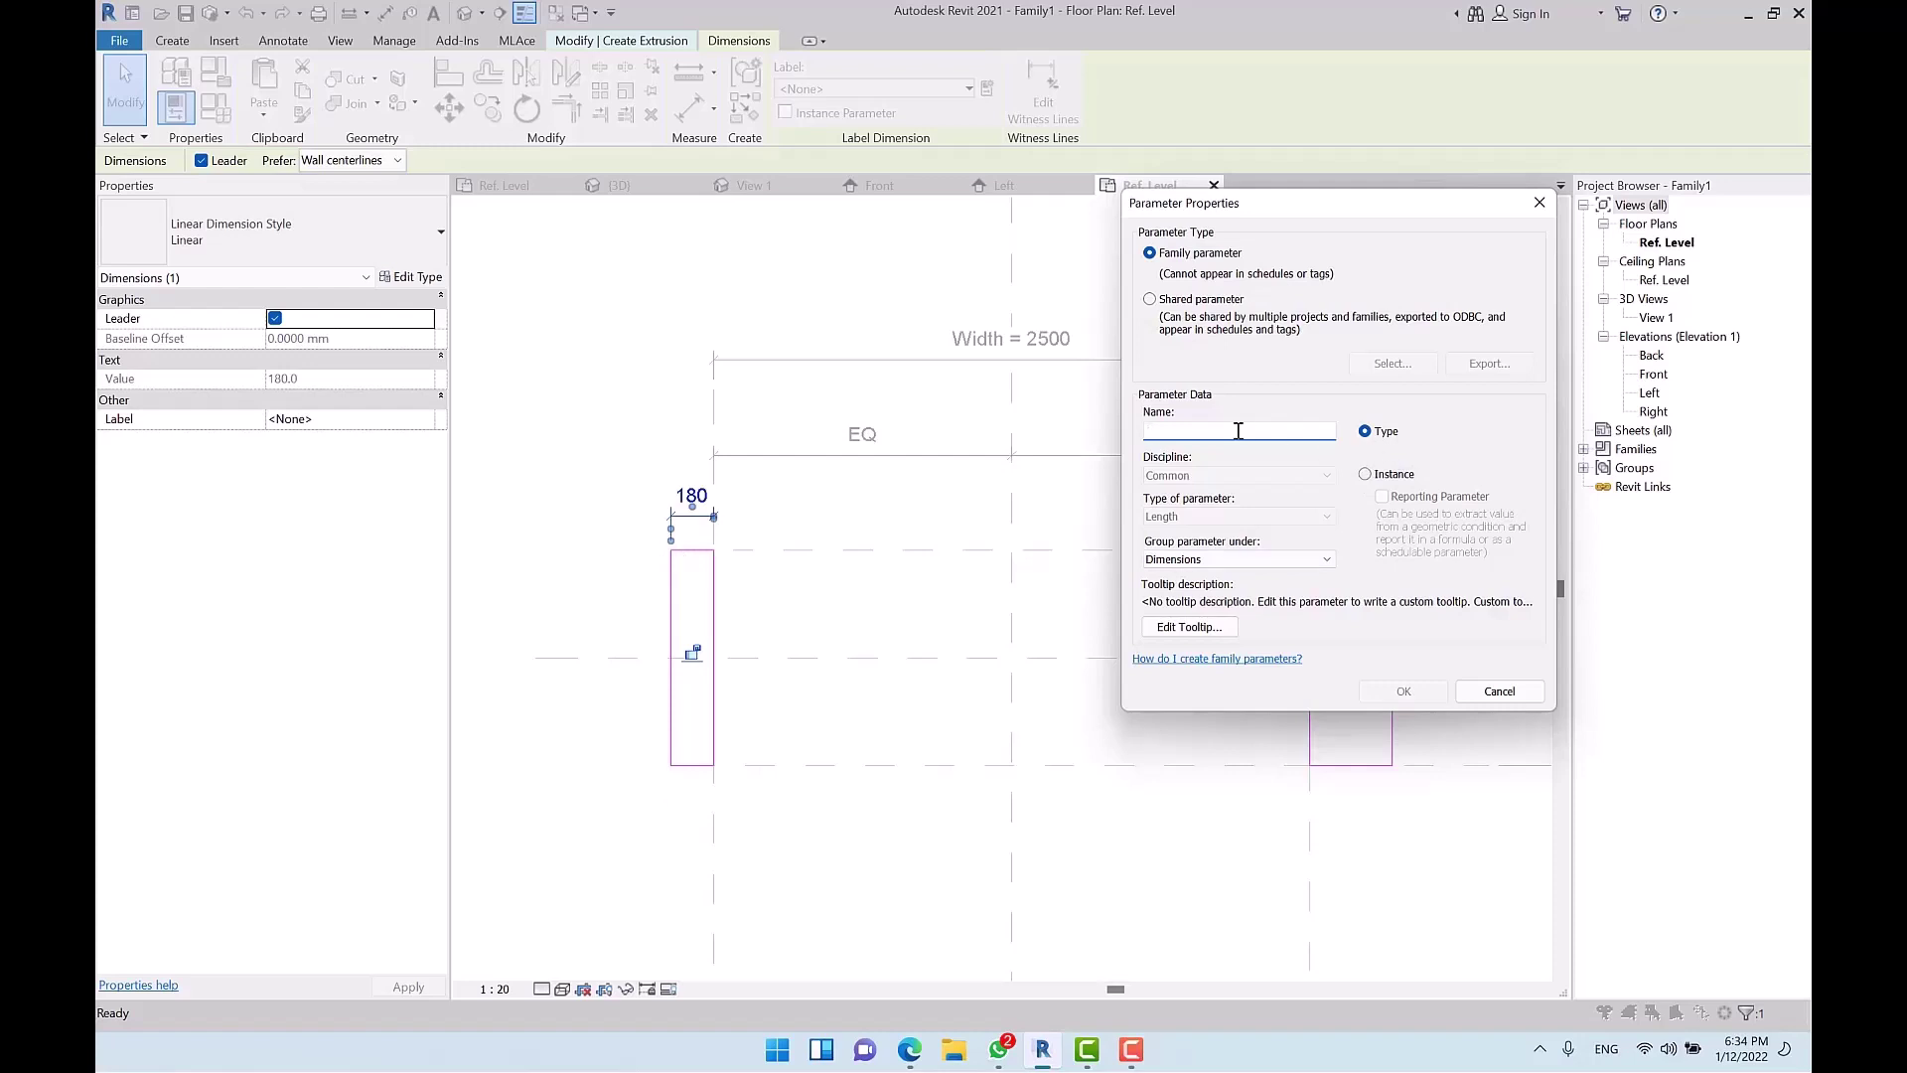
text(T)
click(1404, 691)
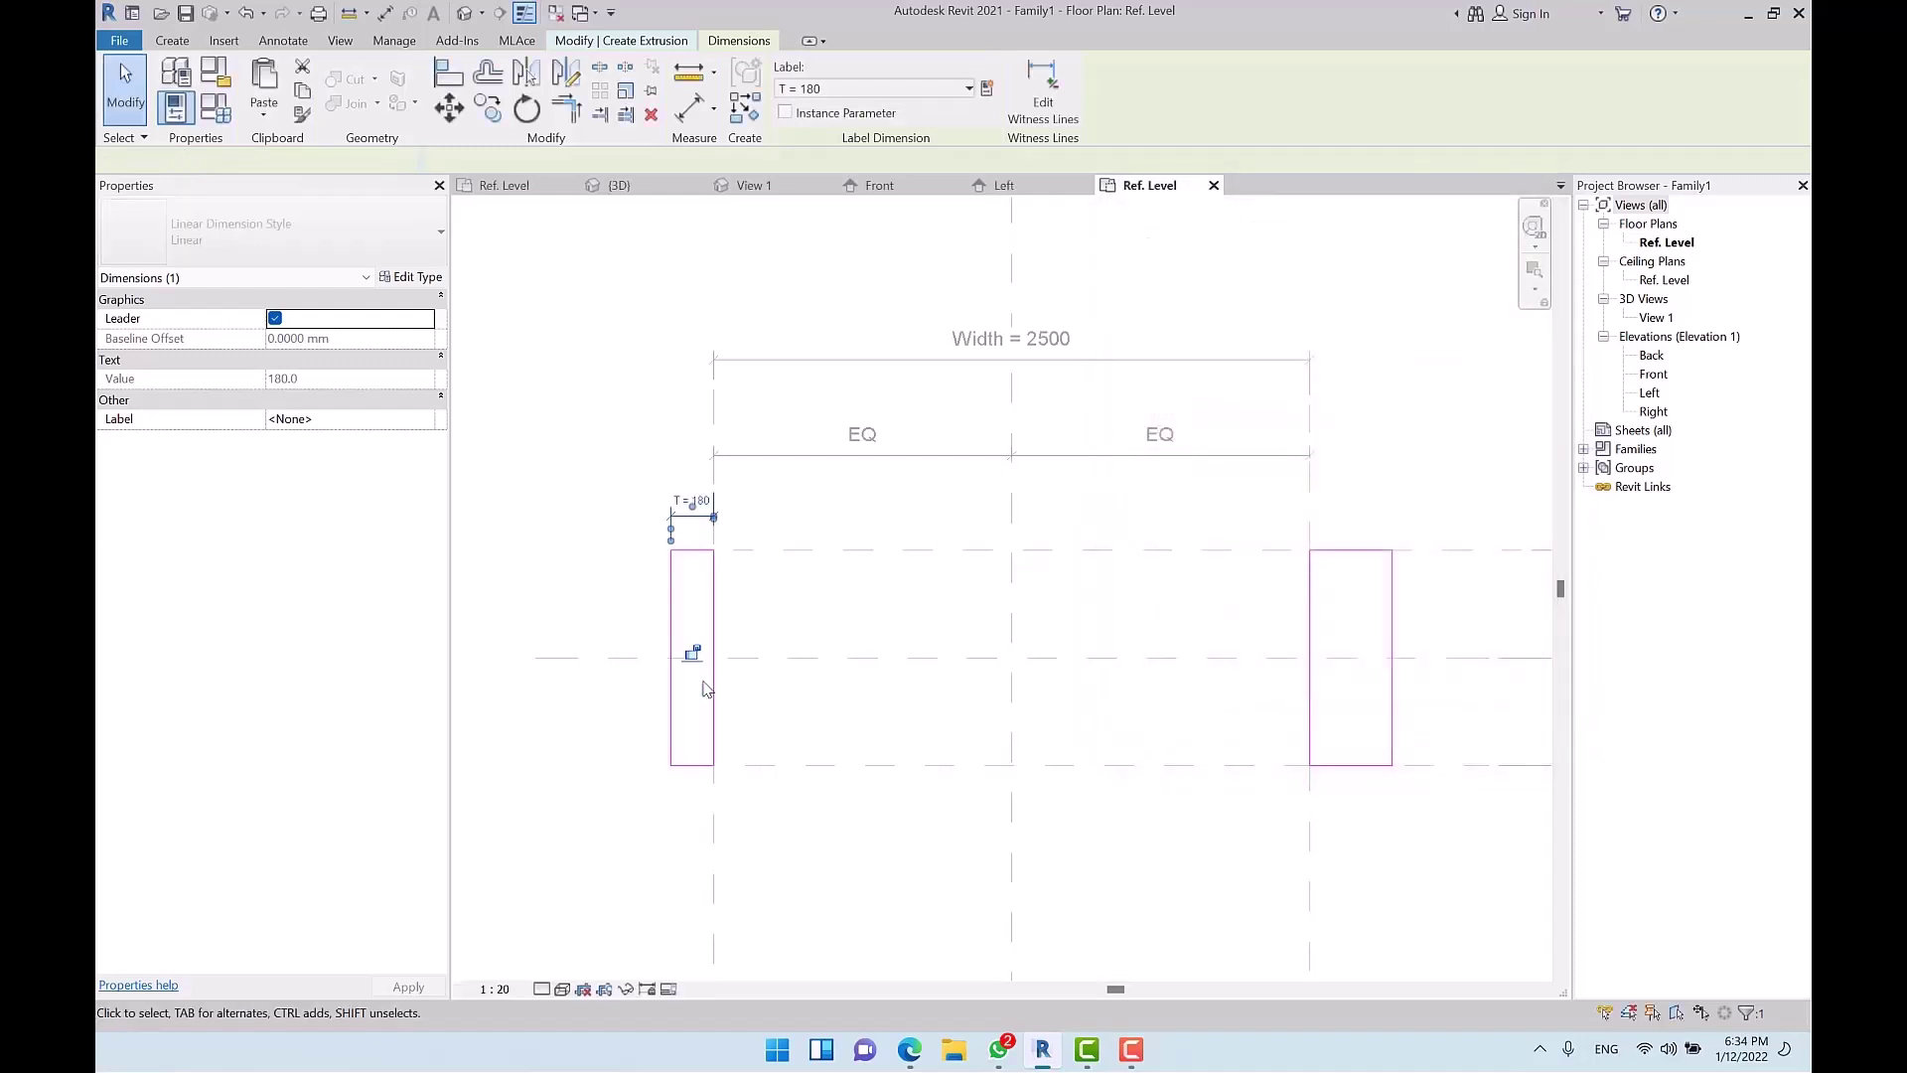
click(701, 579)
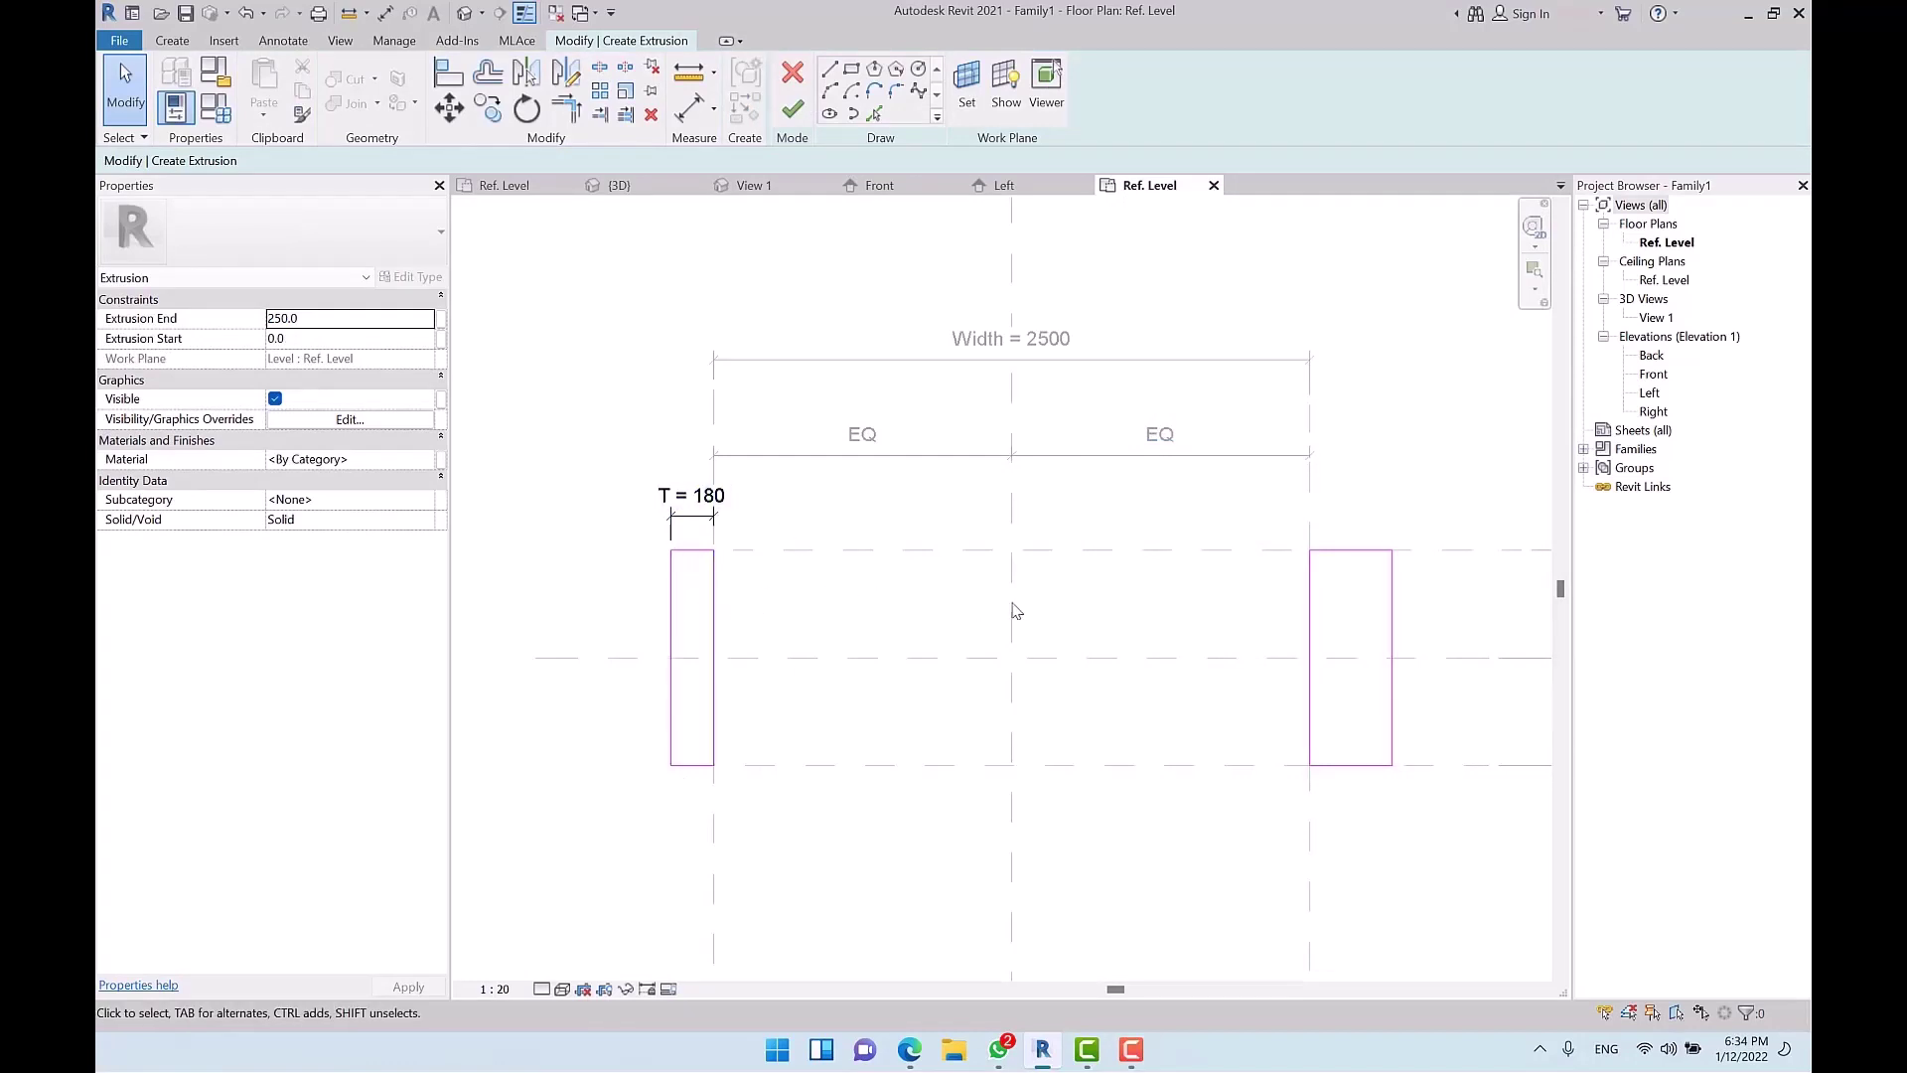
Step: Add an aligned dimension between the right vertical reference plane and the outer edge of the right rectangle, placed above it
middle_drag(972, 609, 852, 590)
key(d)
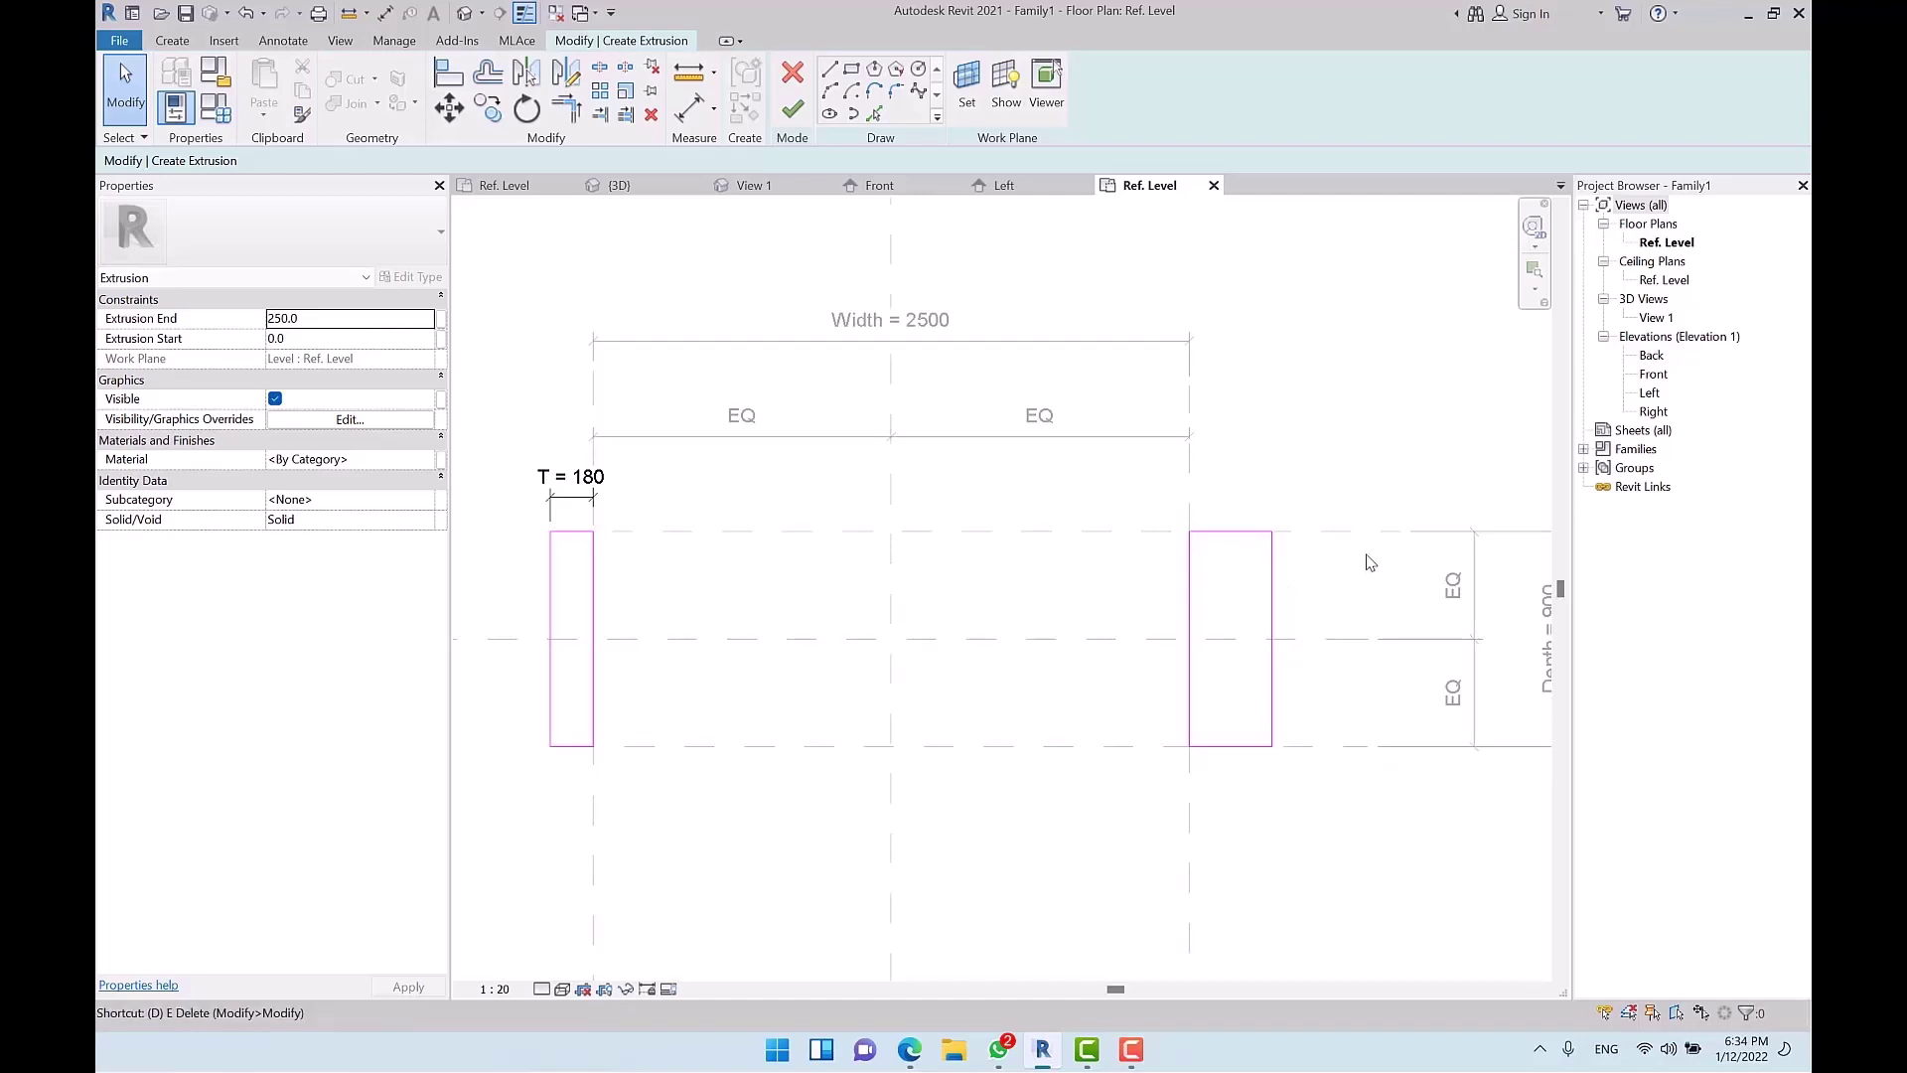
key(i)
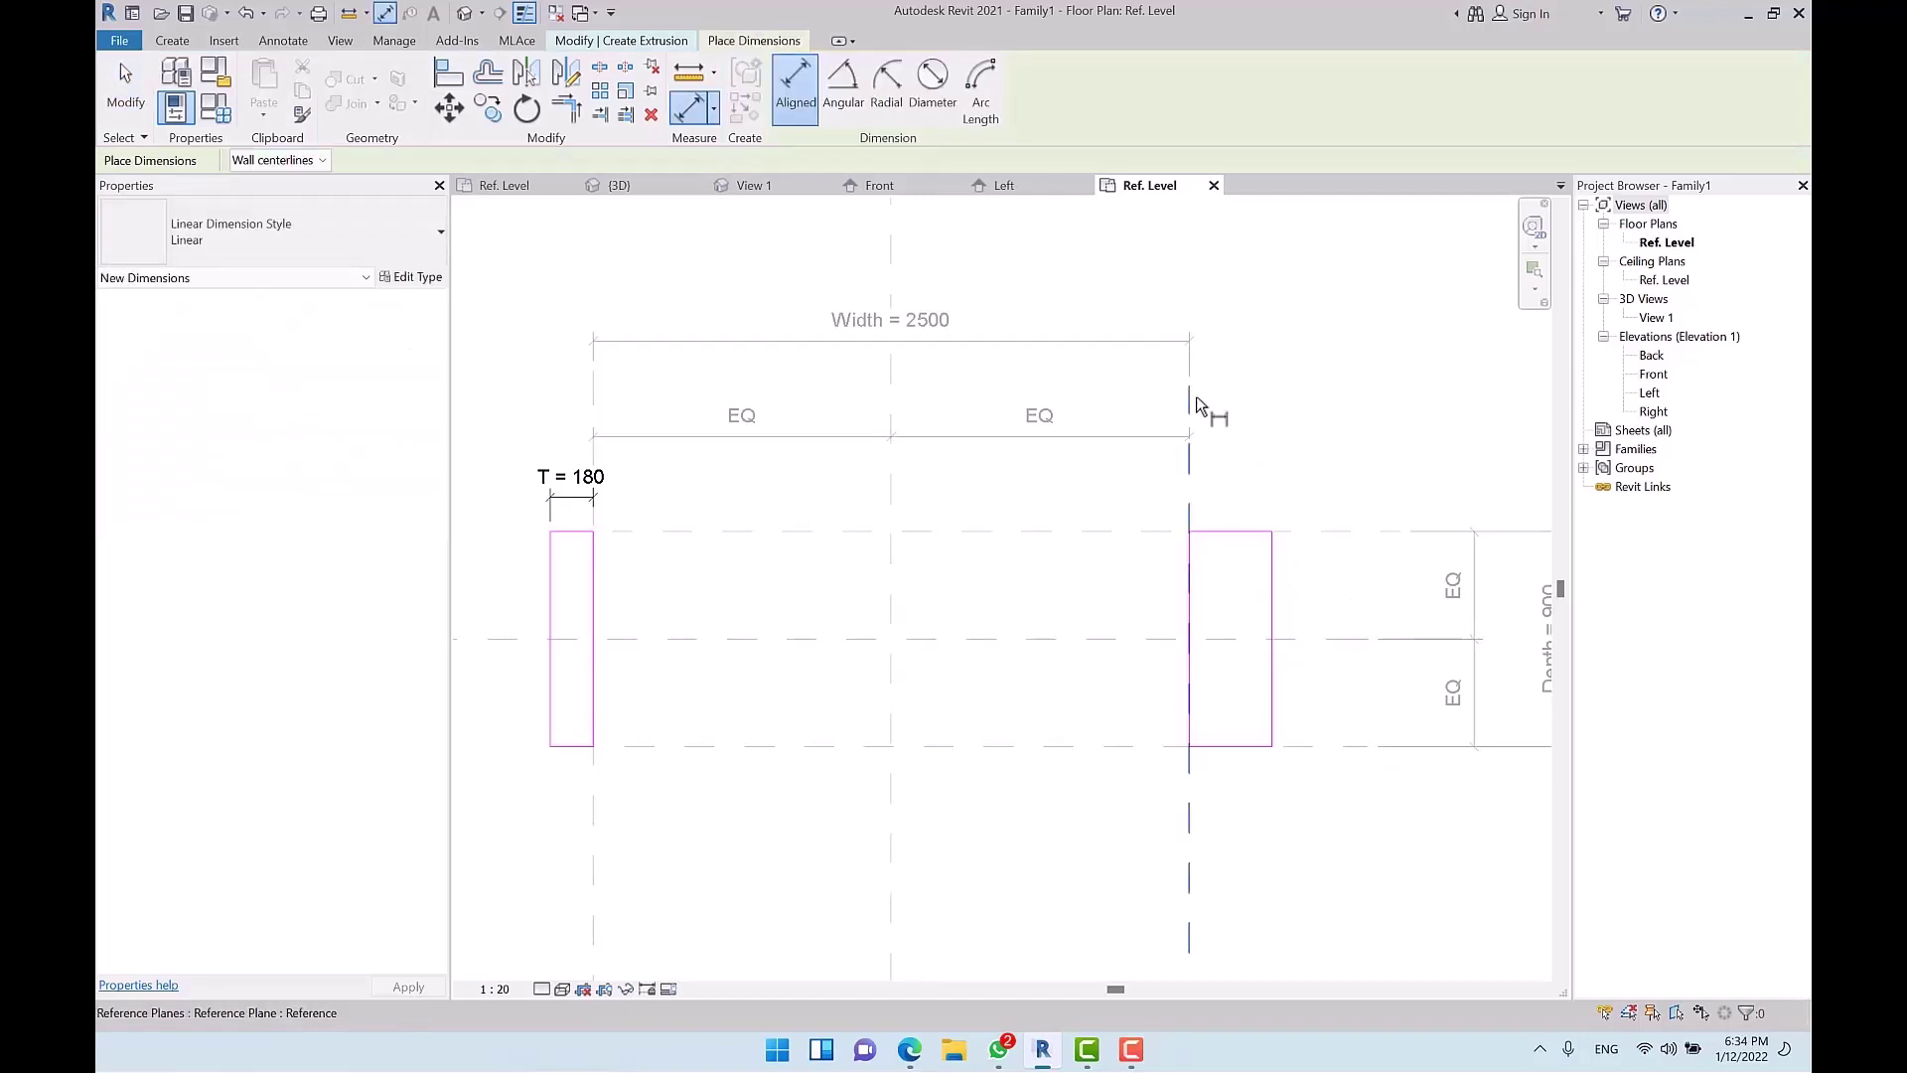
click(1195, 399)
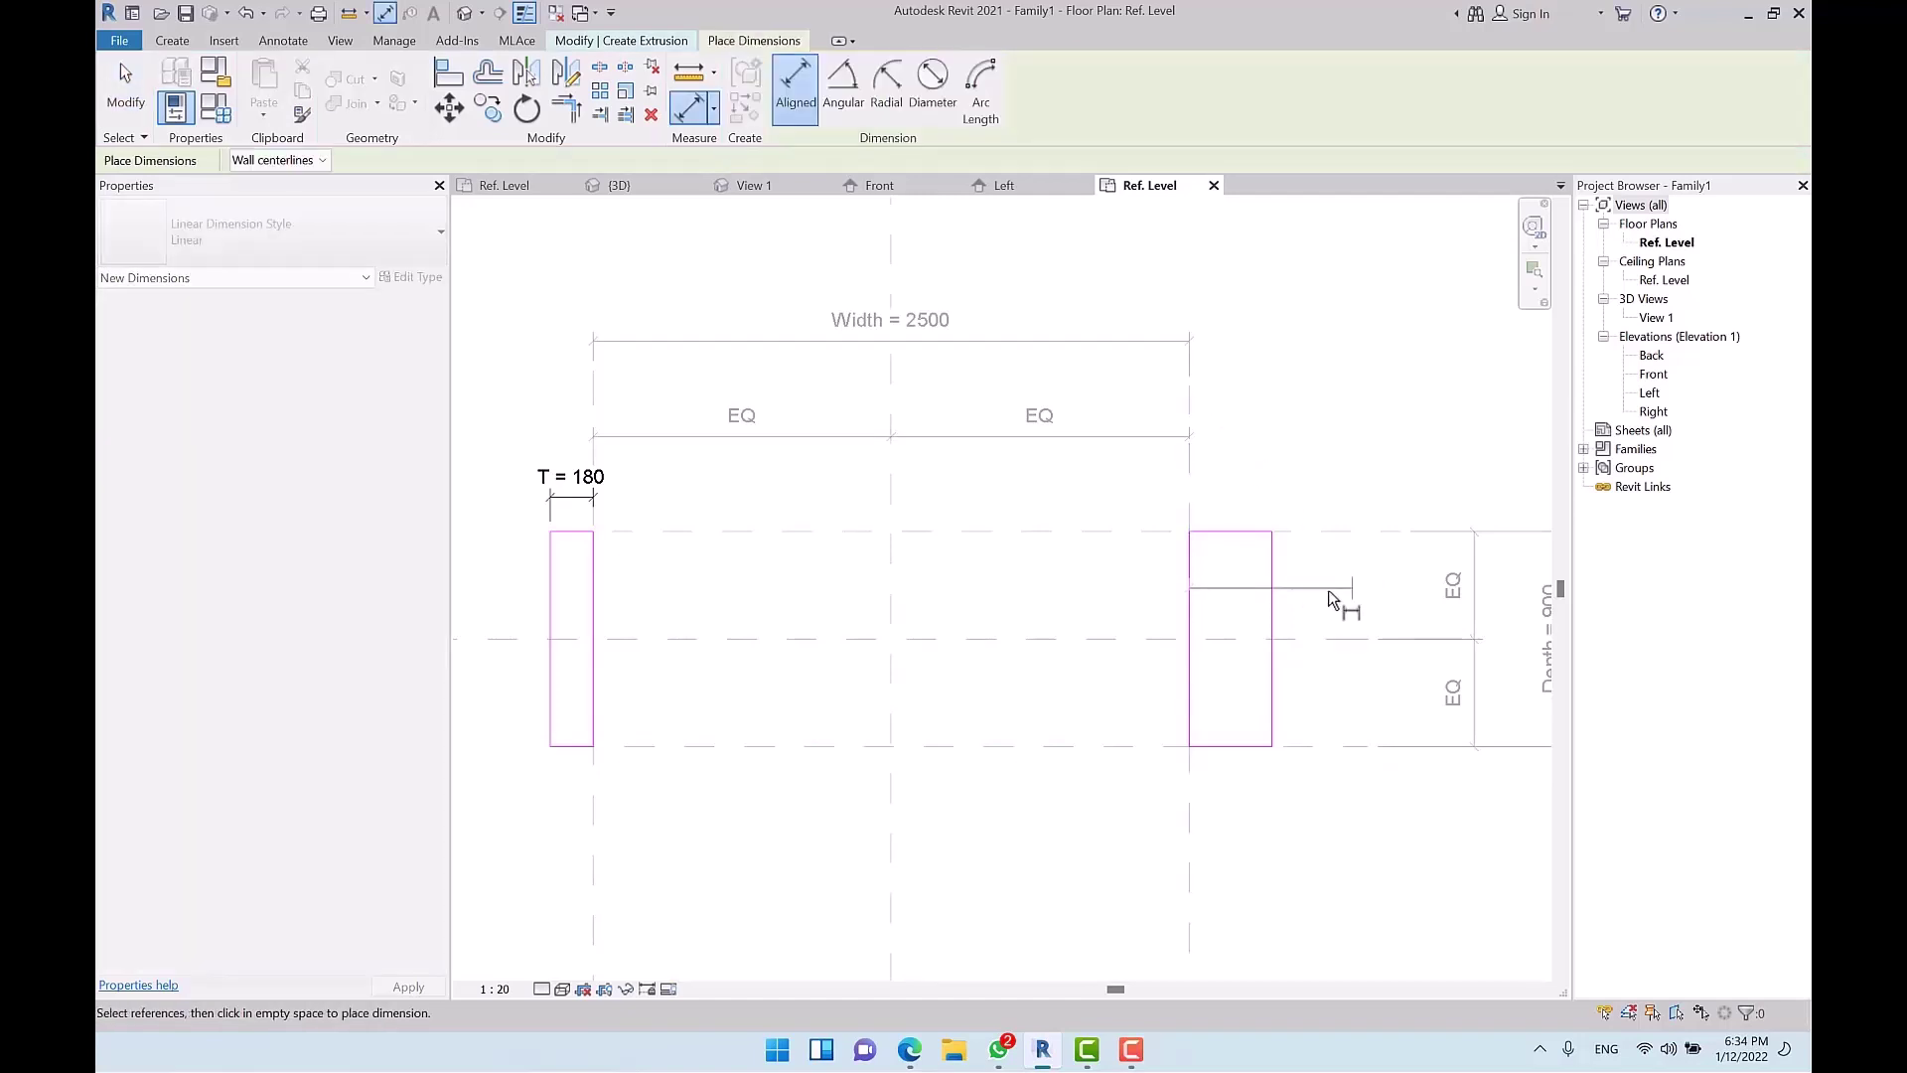
click(1278, 502)
key(Escape)
Step: Label the right rectangle's width dimension with the existing parameter T and finish the extrusion sketch
click(1245, 487)
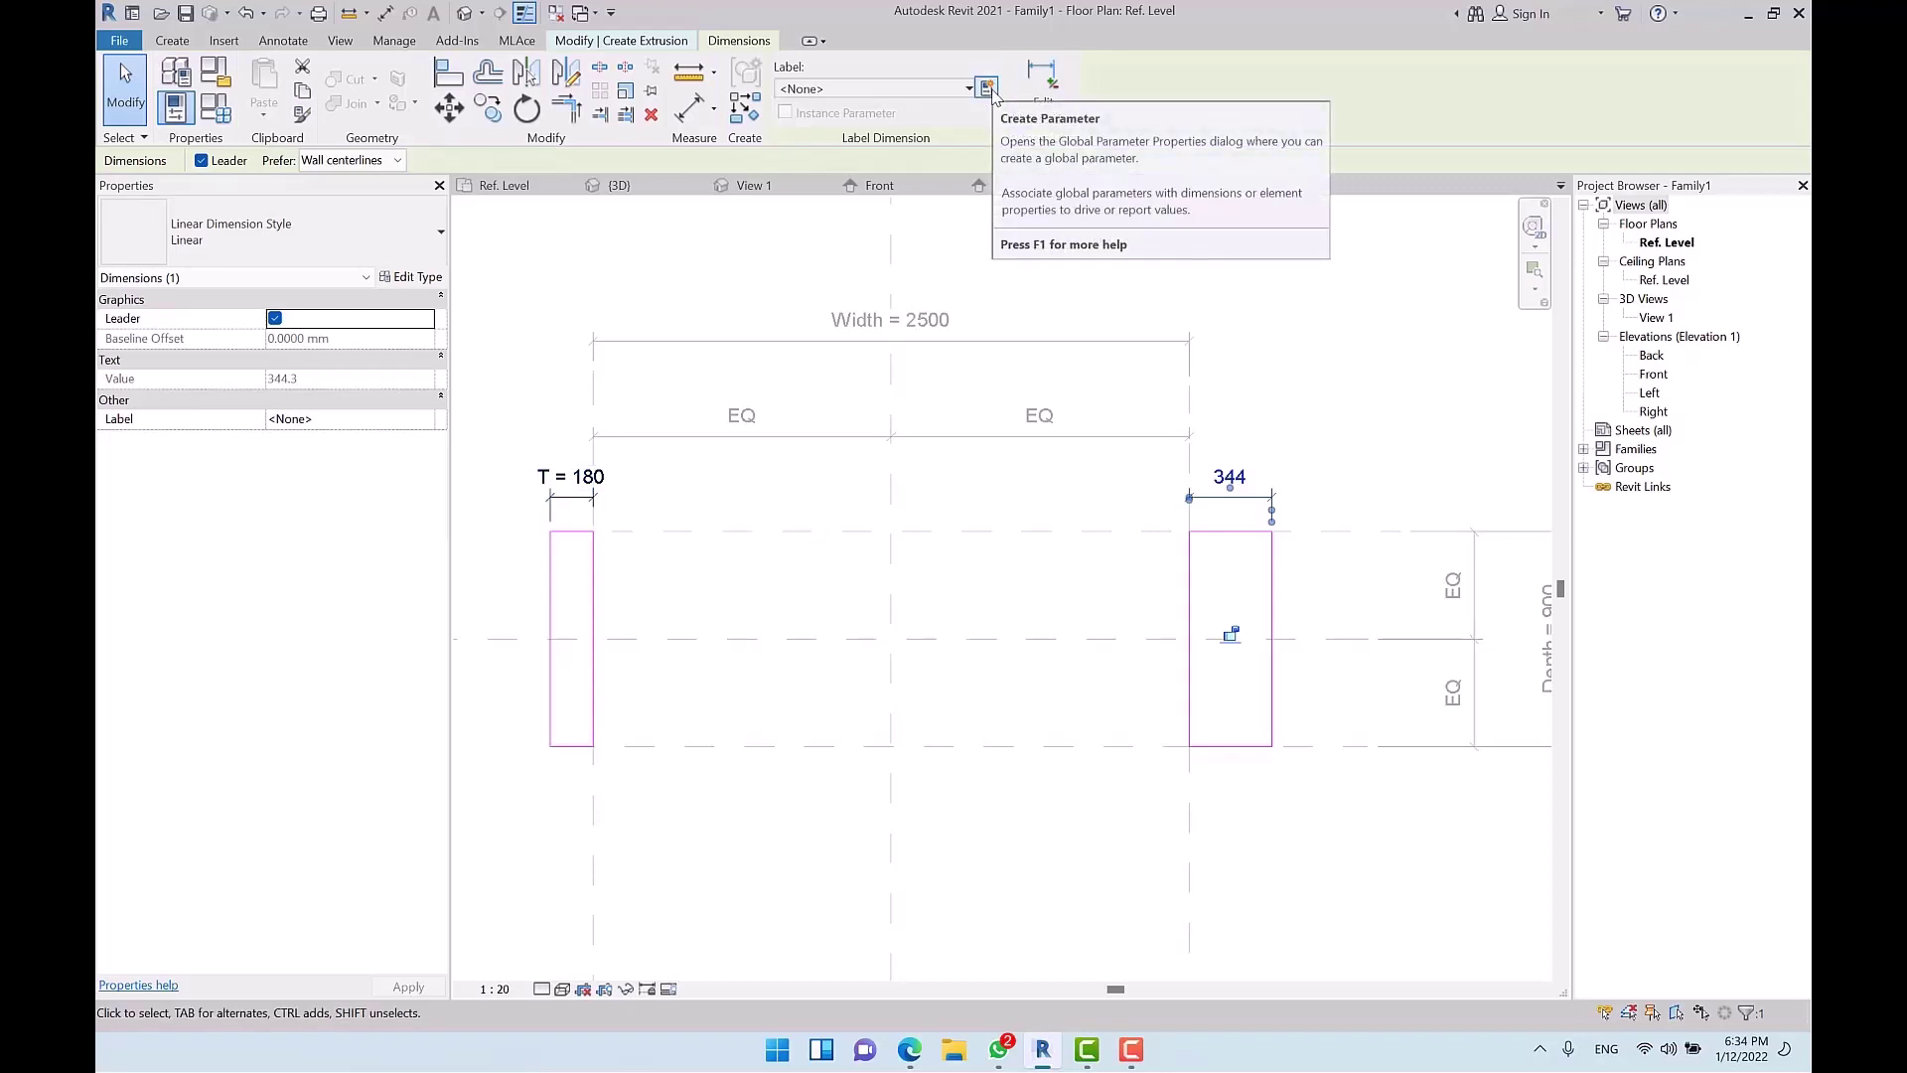
click(887, 90)
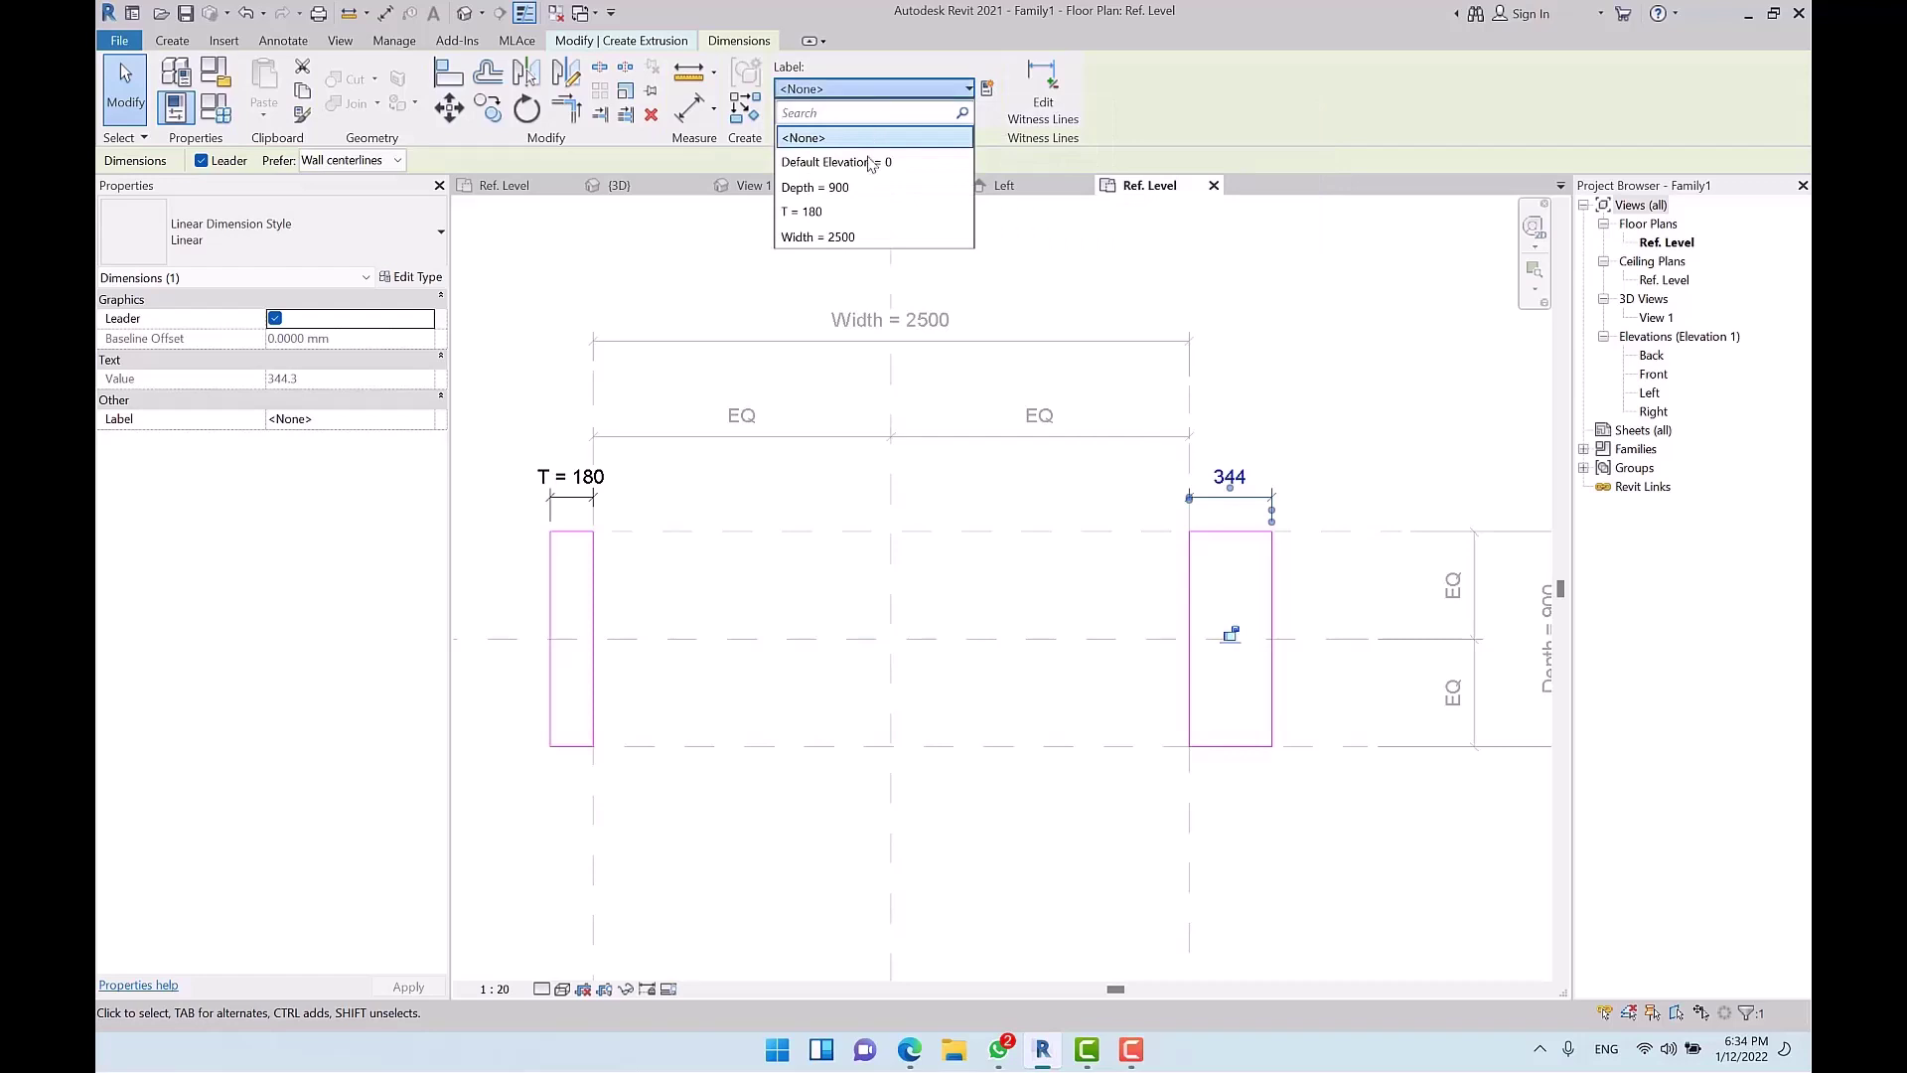
click(852, 212)
click(1419, 354)
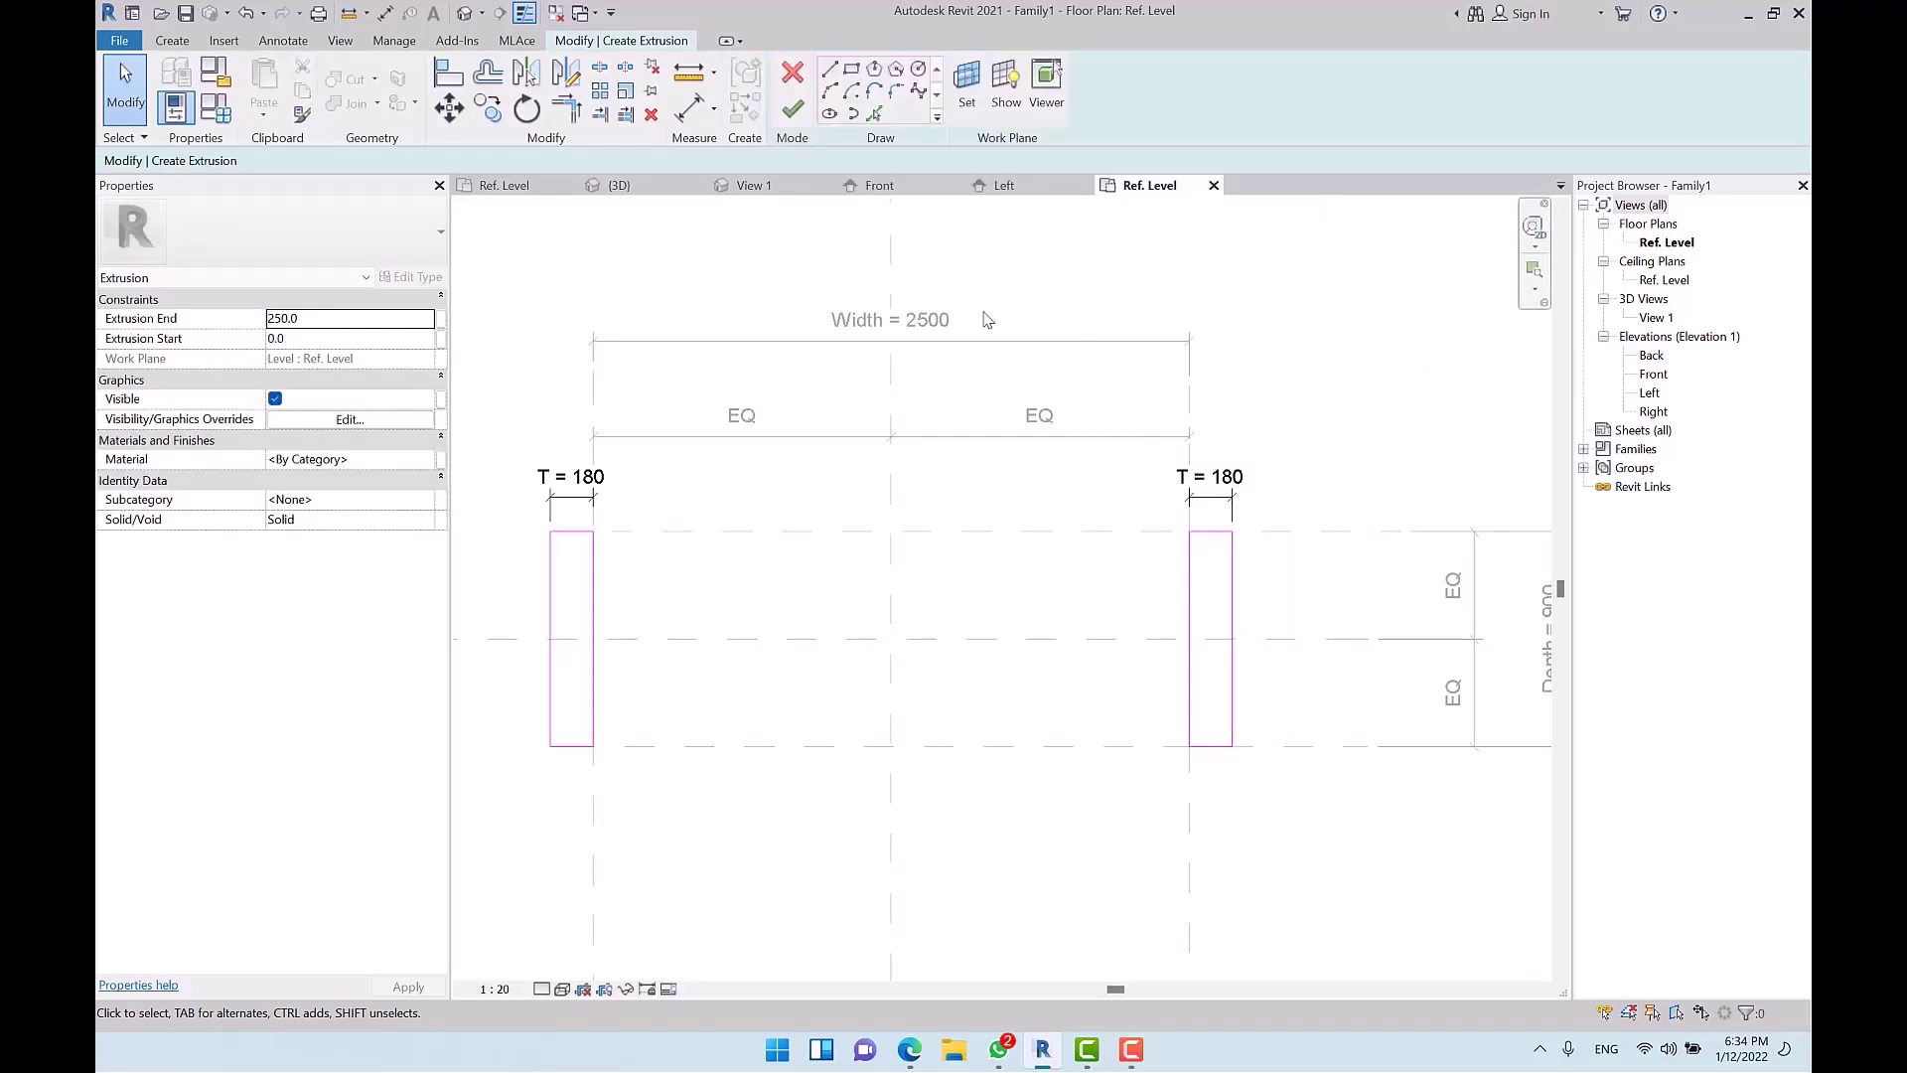
click(793, 110)
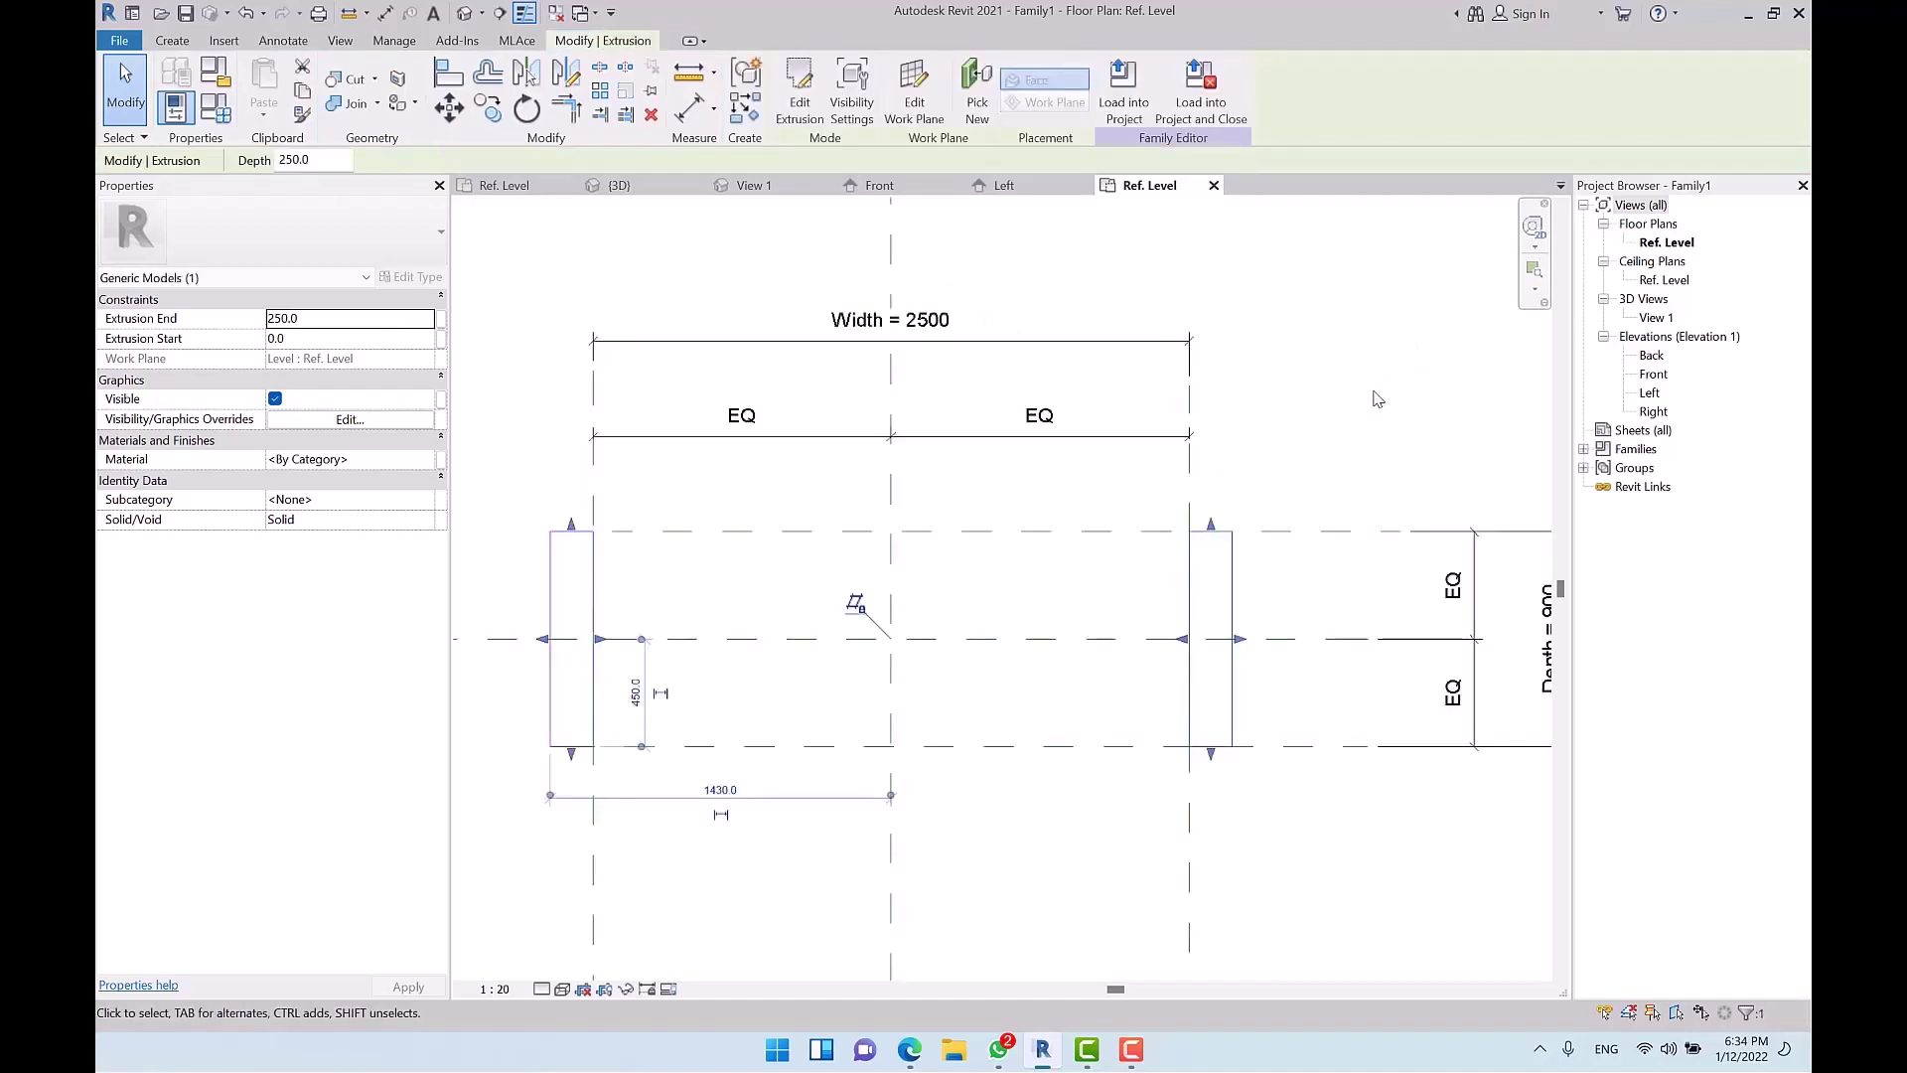
click(1372, 396)
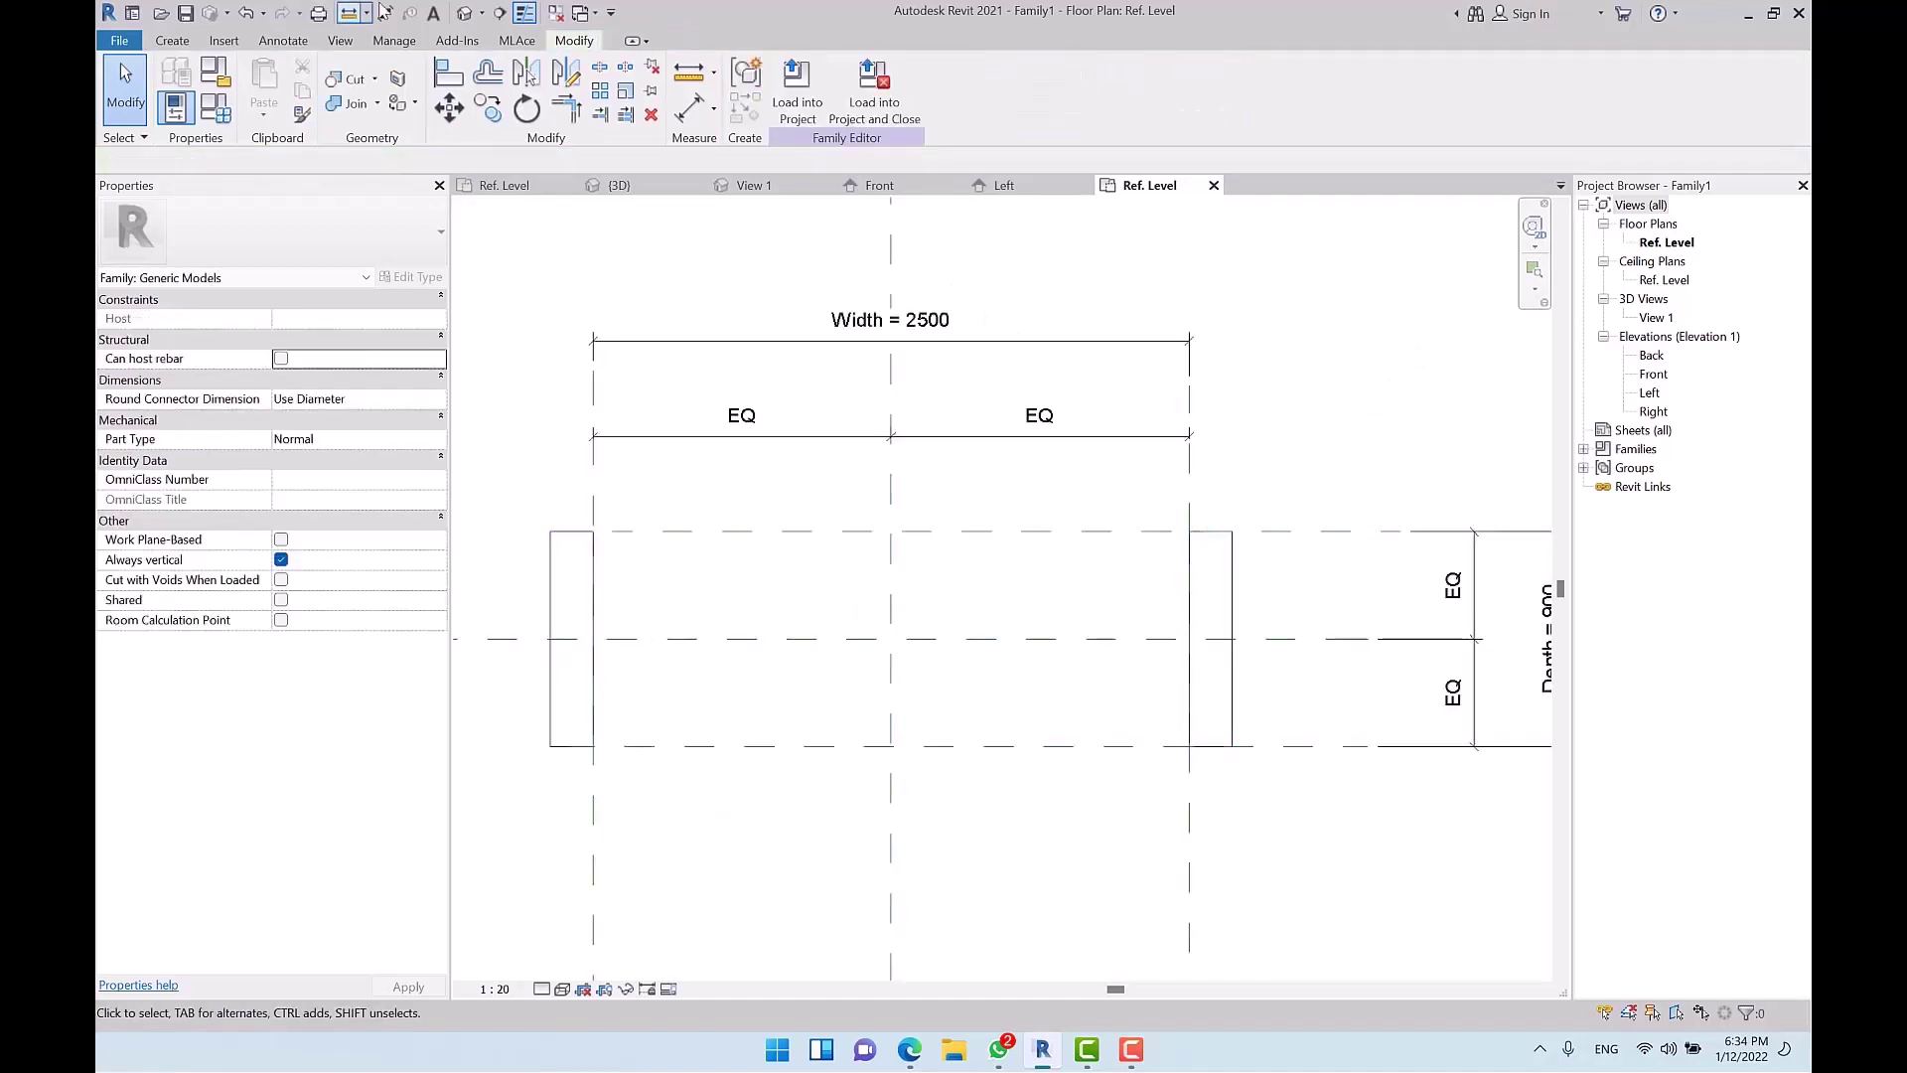
Step: View the extrusion in the default 3D view and return to the Ref. Level floor plan
click(464, 13)
scroll(707, 624, down, 2)
click(1662, 245)
double_click(1662, 244)
scroll(735, 497, down, 2)
scroll(695, 373, up, 1)
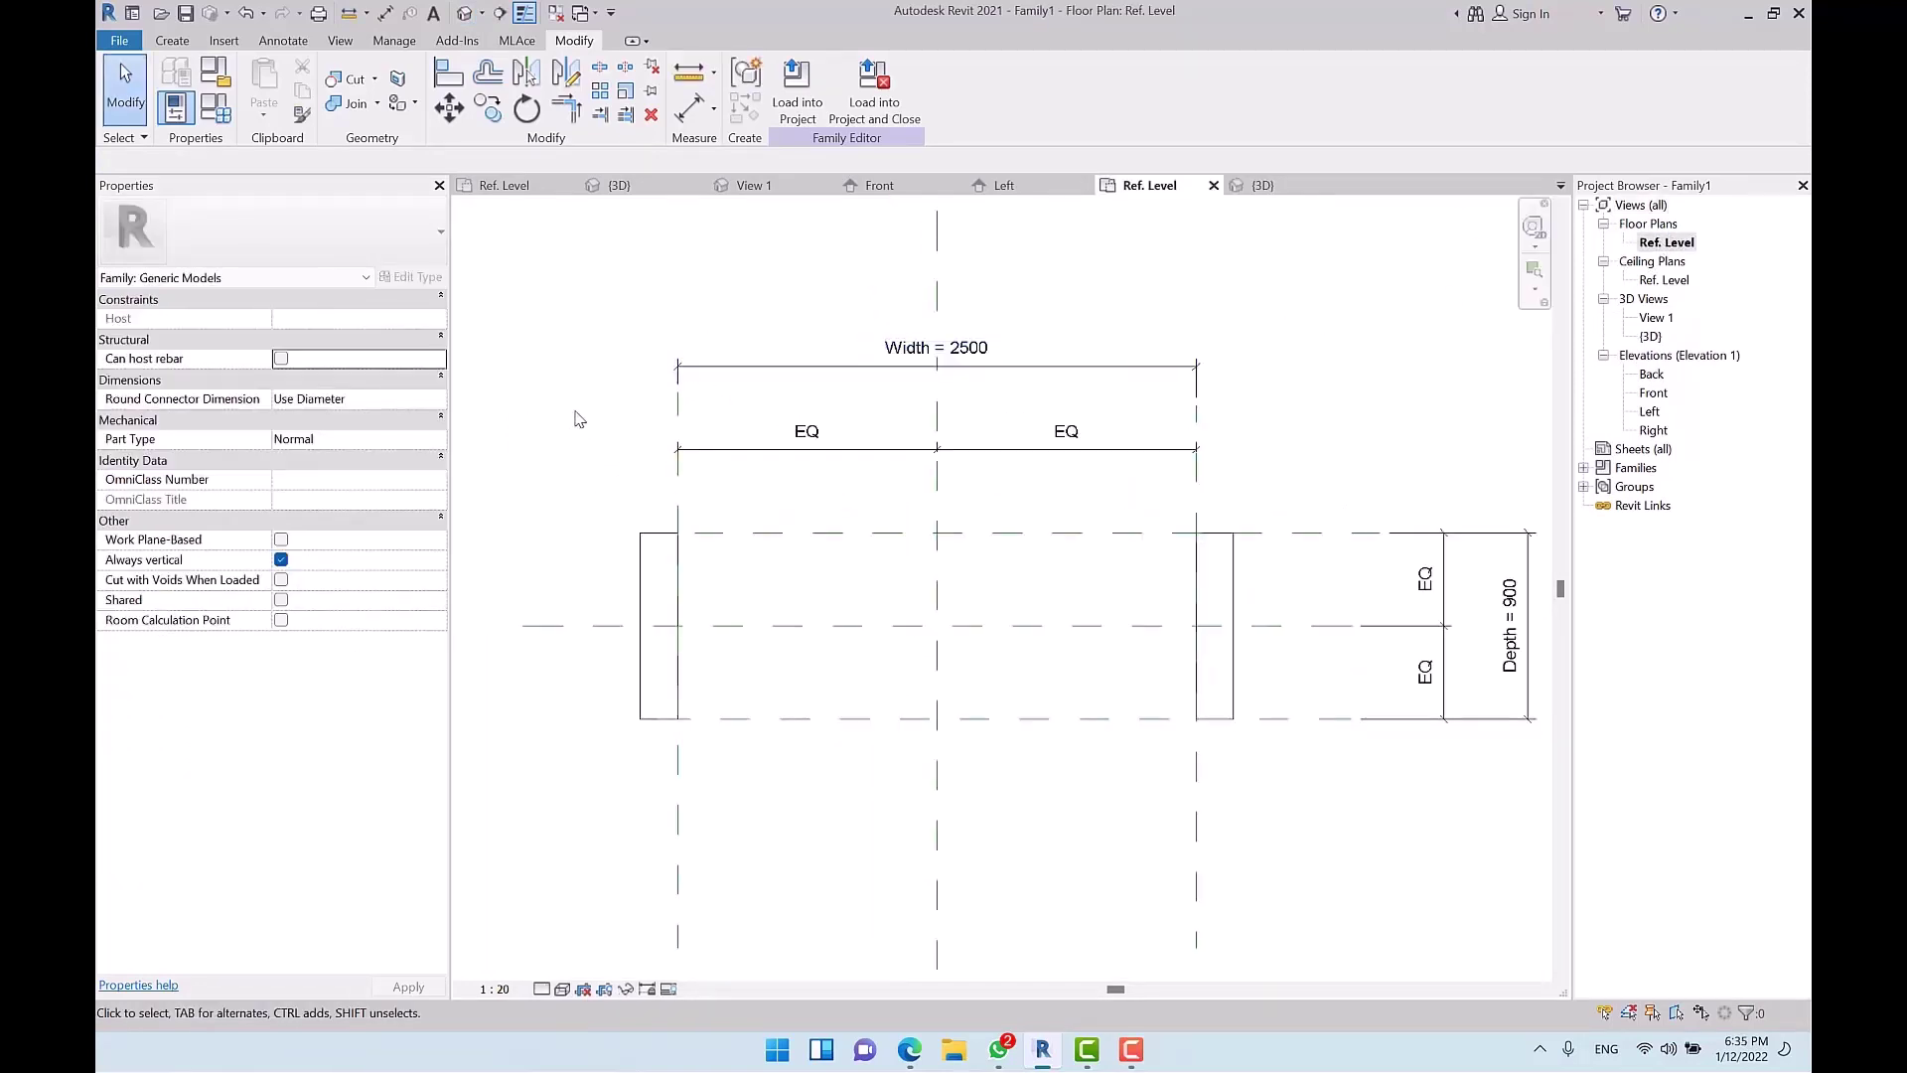
Step: Set the family's Width parameter to 3000 in Family Types and apply it to the model
click(175, 107)
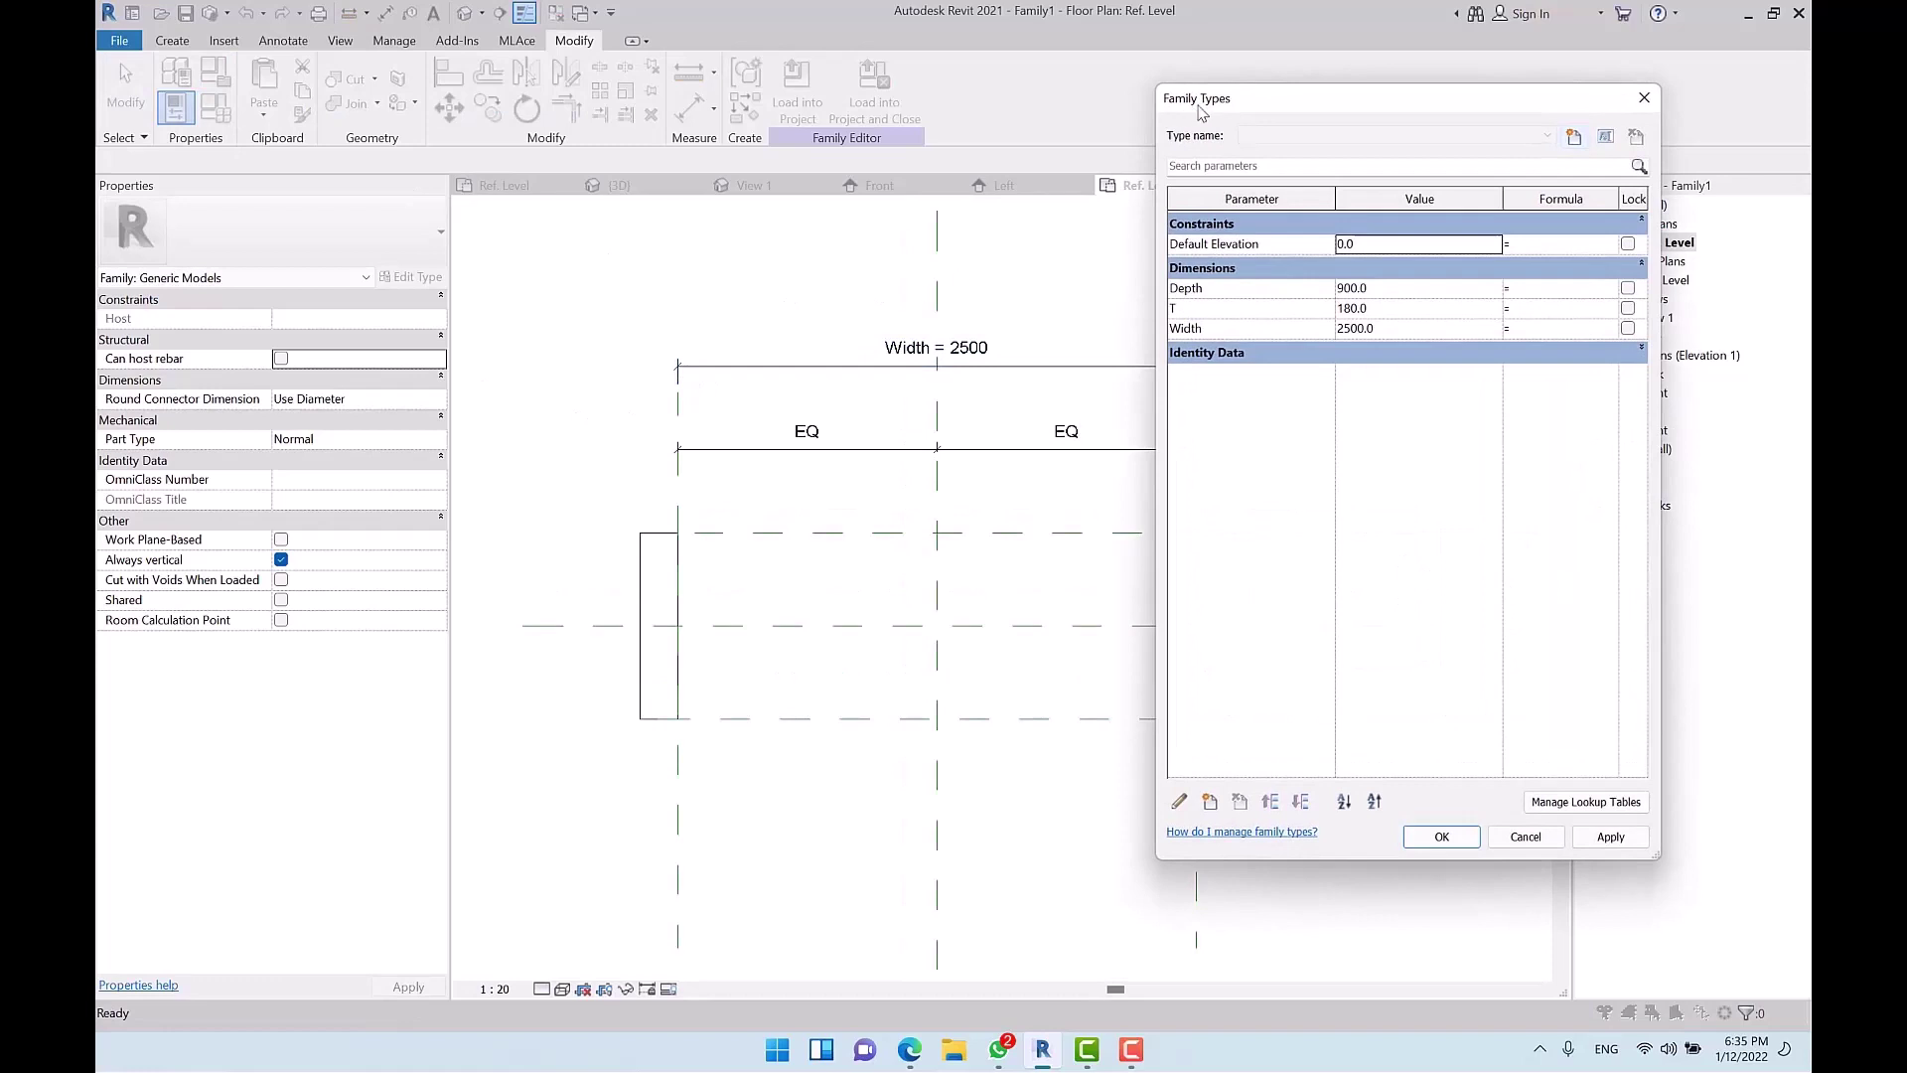
click(1644, 97)
scroll(656, 389, down, 1)
middle_drag(770, 432, 625, 377)
click(214, 107)
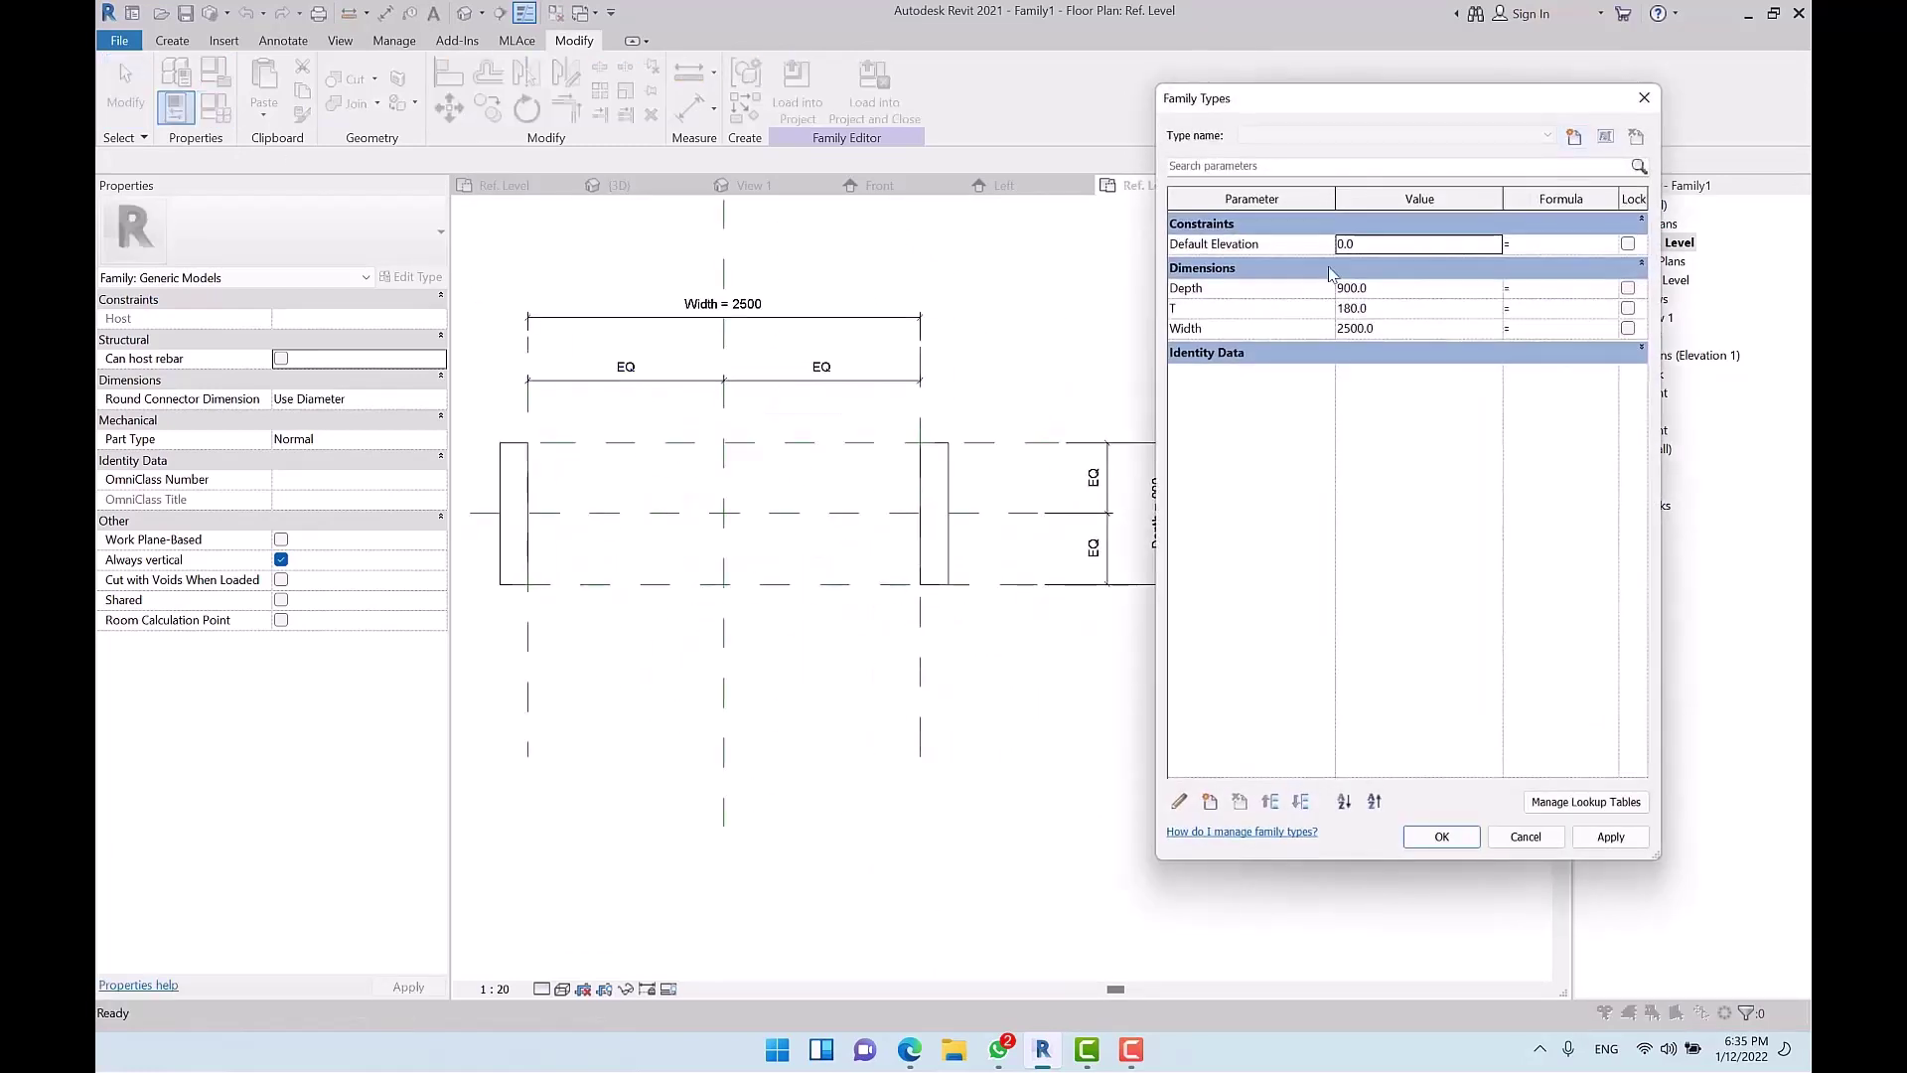
drag(1353, 99, 1385, 125)
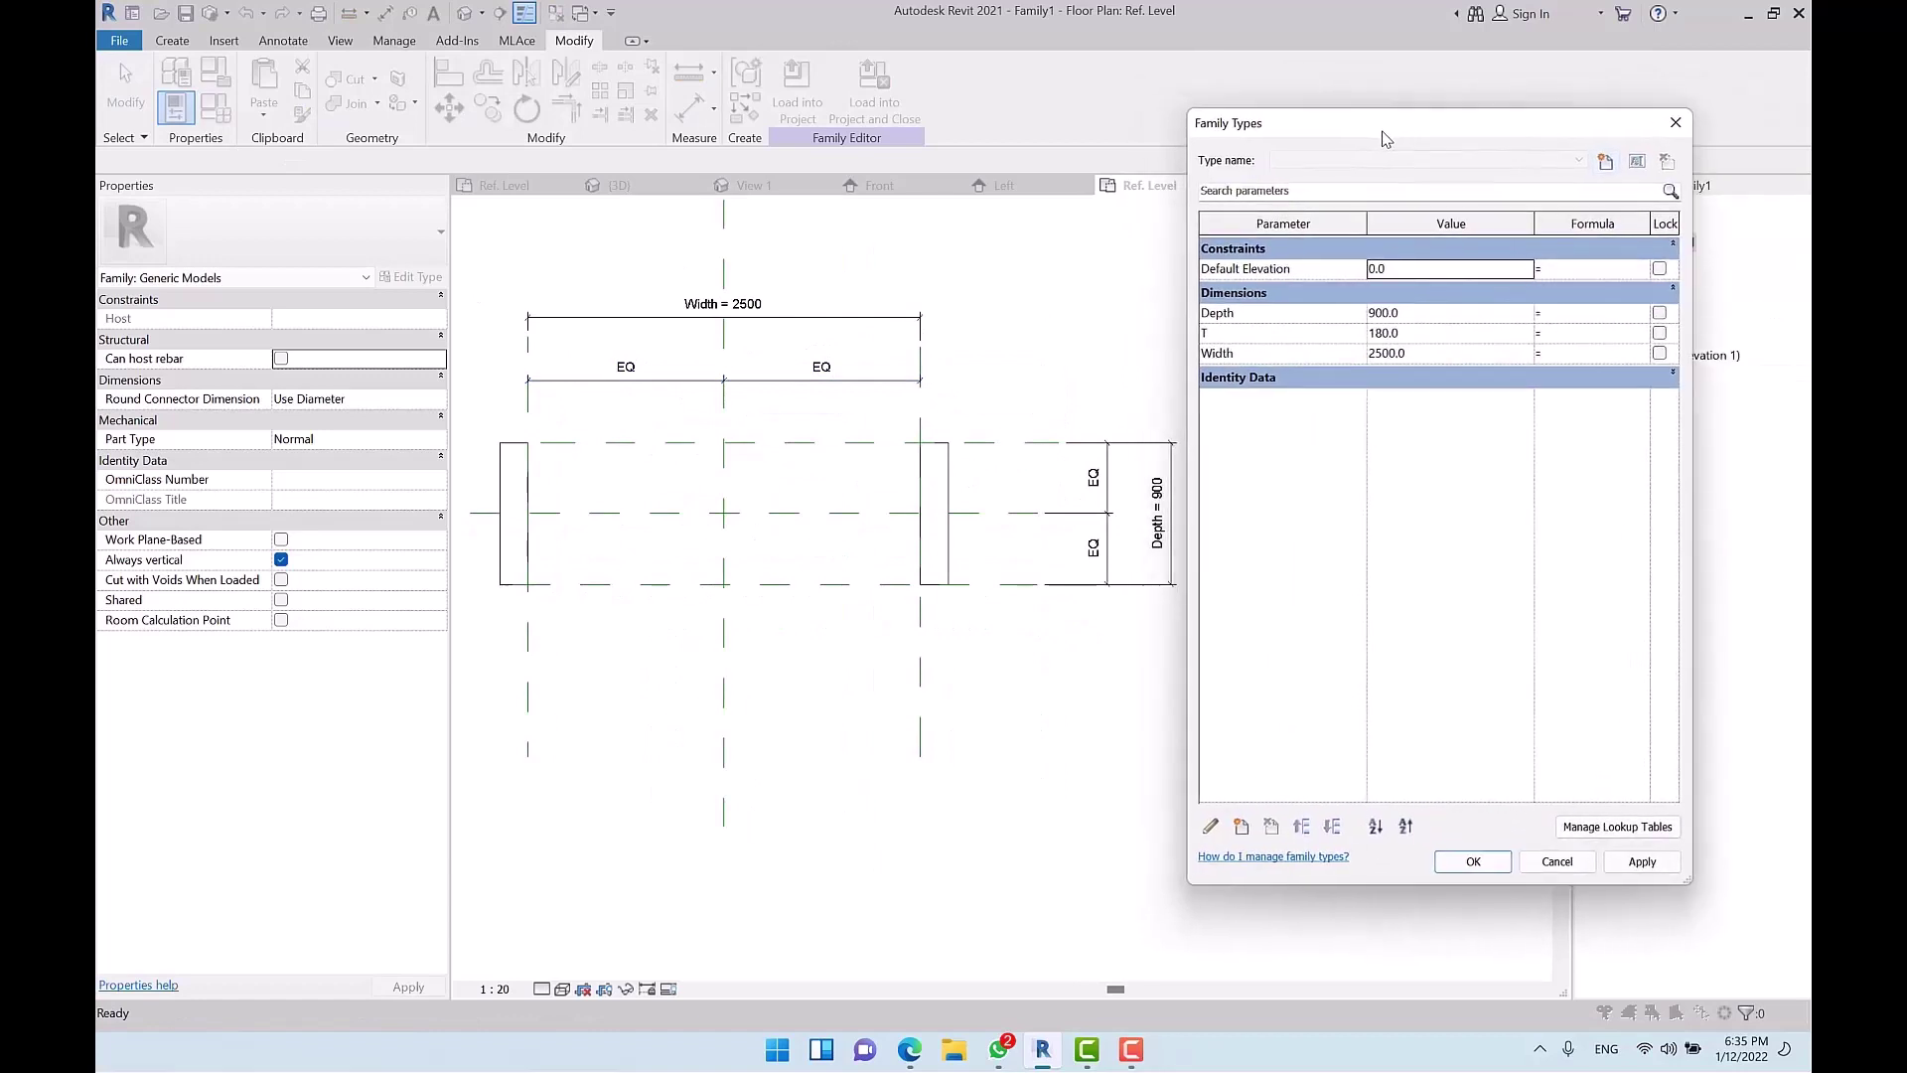
click(1452, 354)
text(3)
key(Tab)
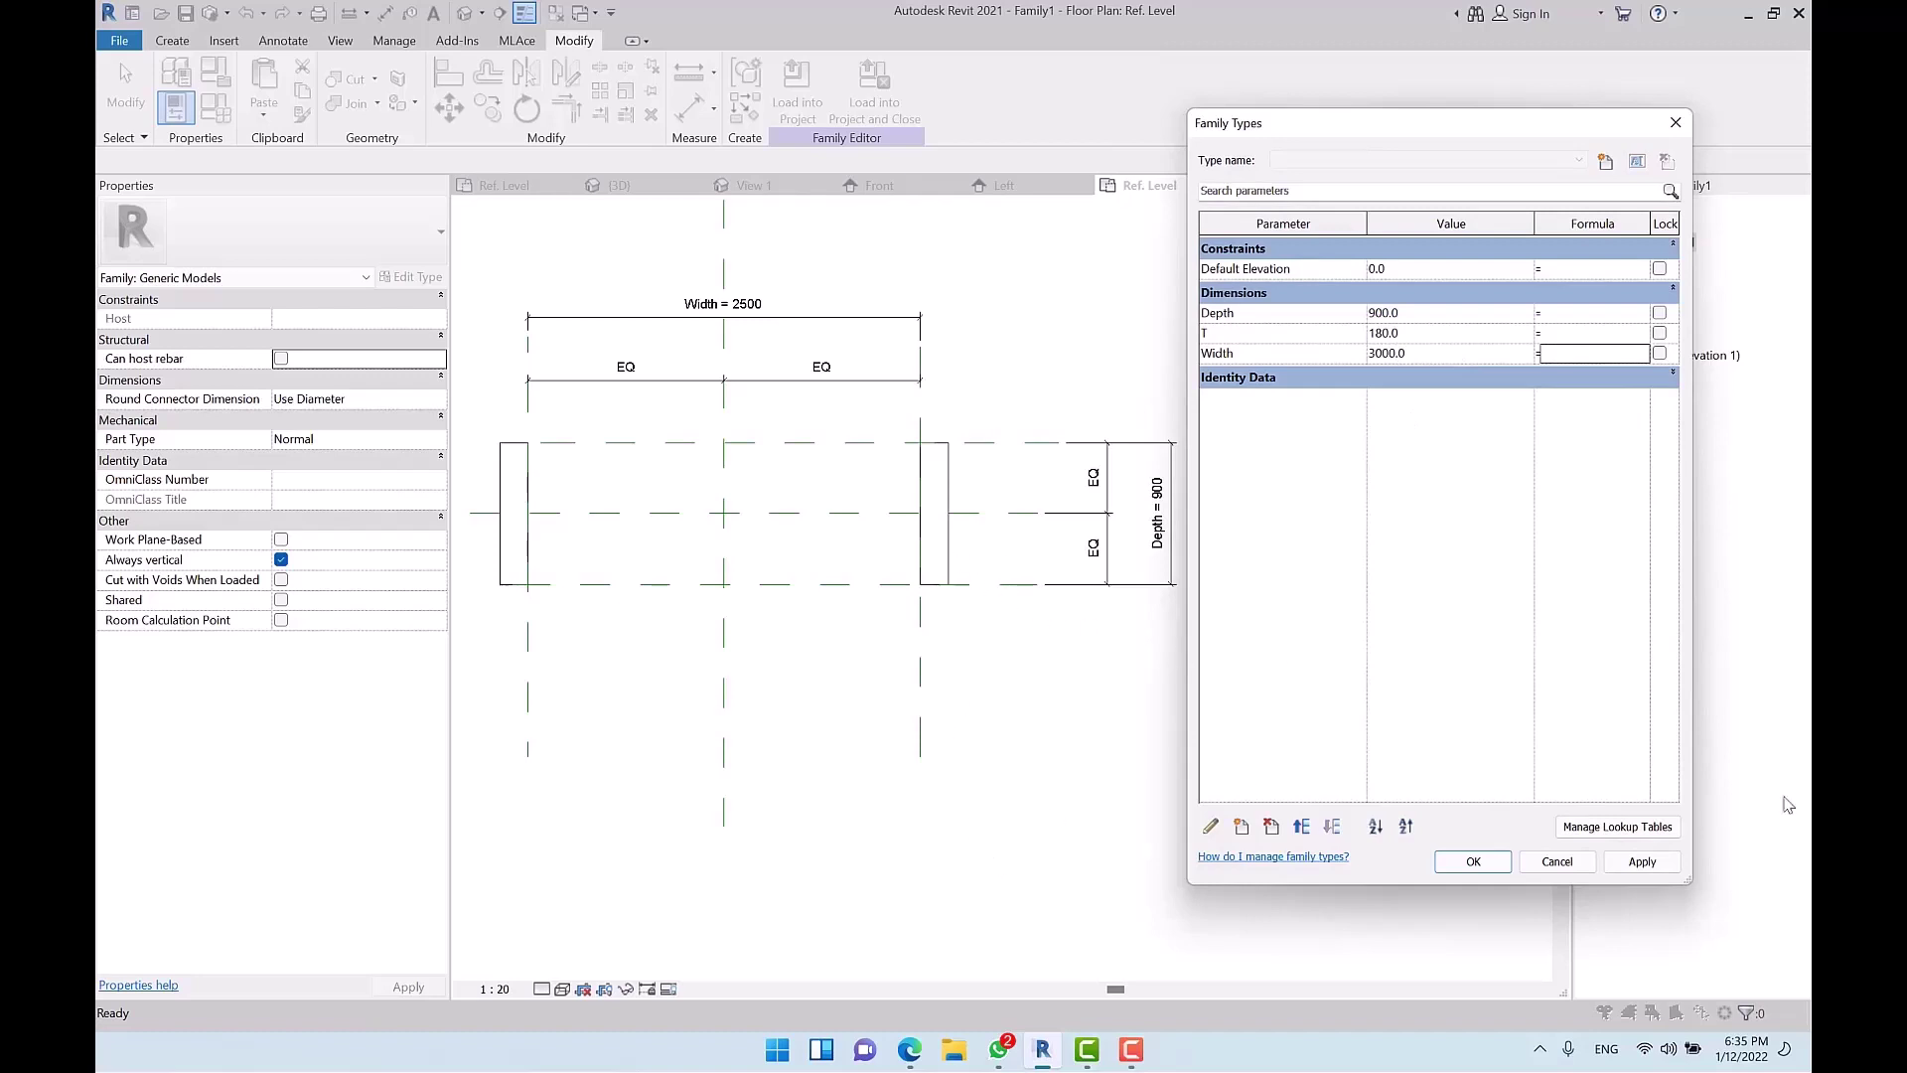
click(1642, 861)
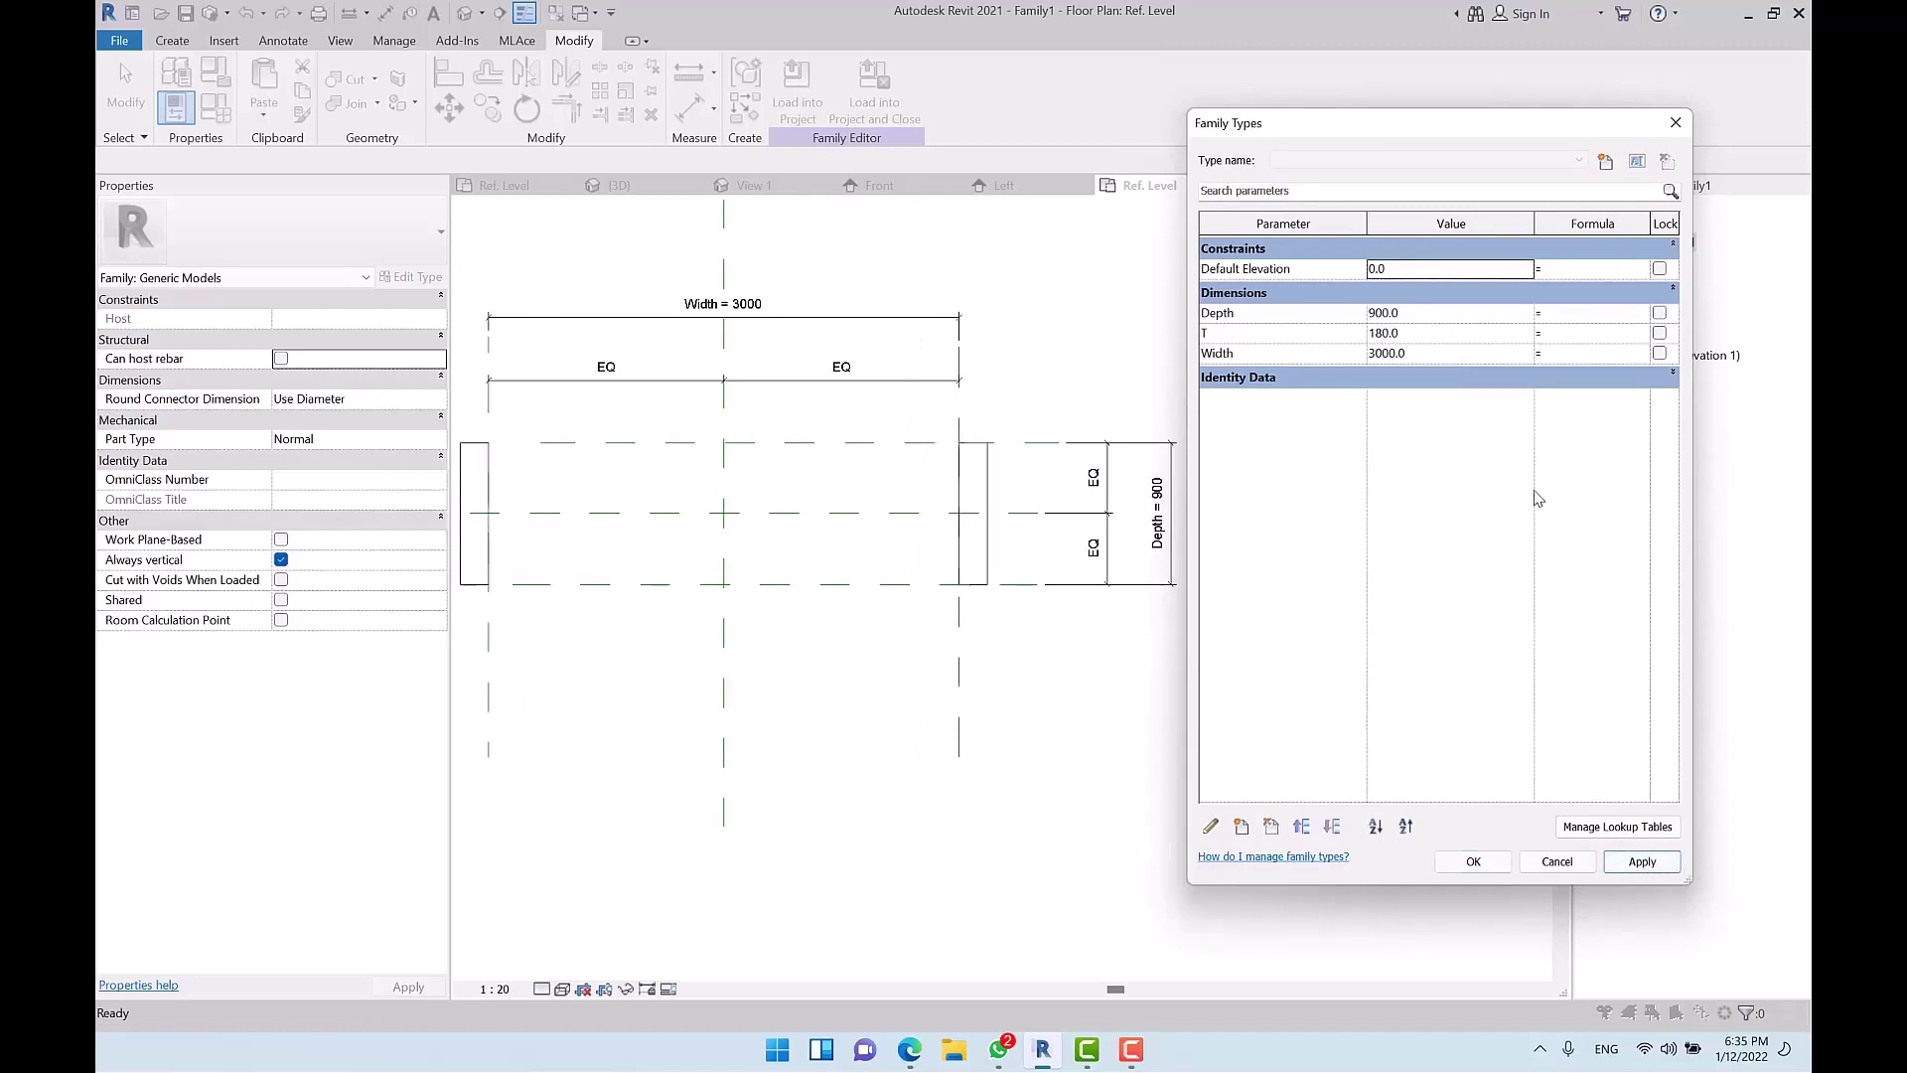
Step: Set the family's Depth parameter to 500 and apply it to the model
click(1440, 316)
text(500)
key(Tab)
click(1654, 869)
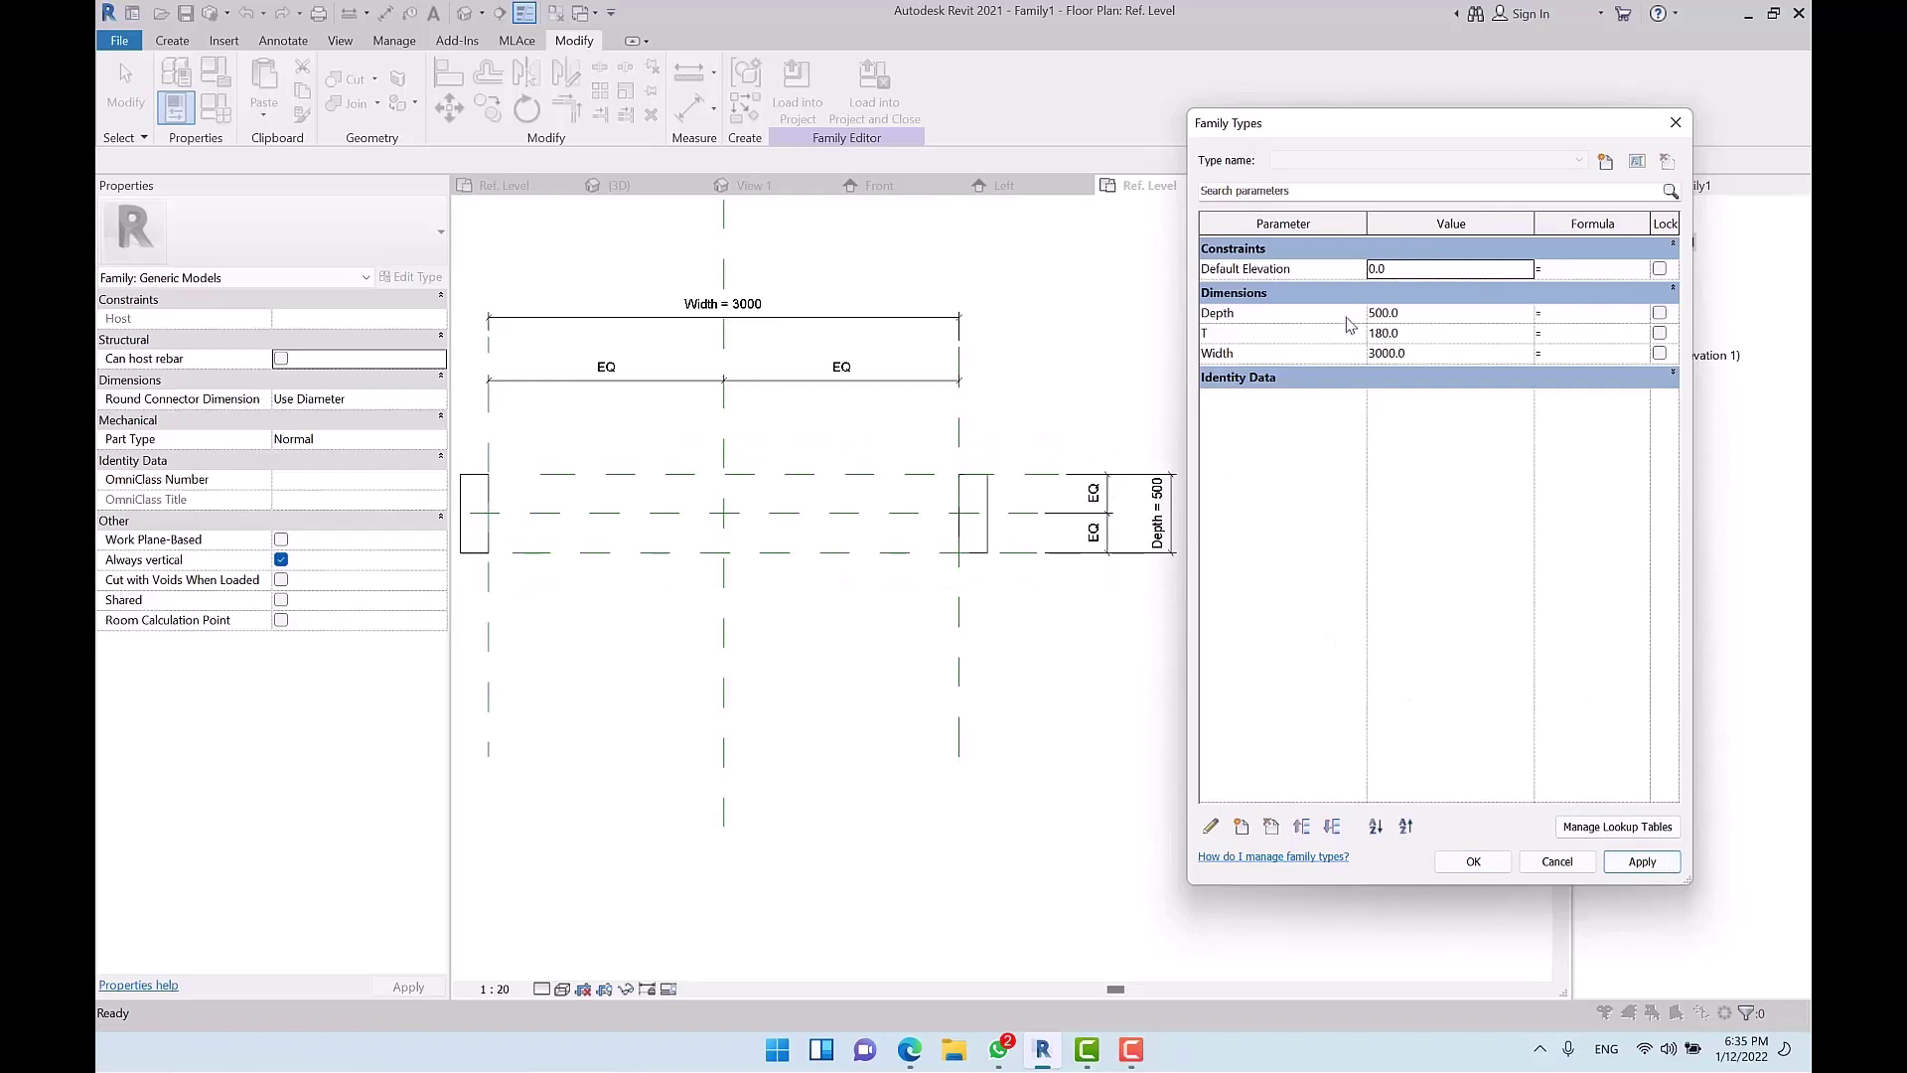
Step: Set the family's T parameter to 100 in Family Types and apply it to the model
click(1442, 332)
text(100)
key(Tab)
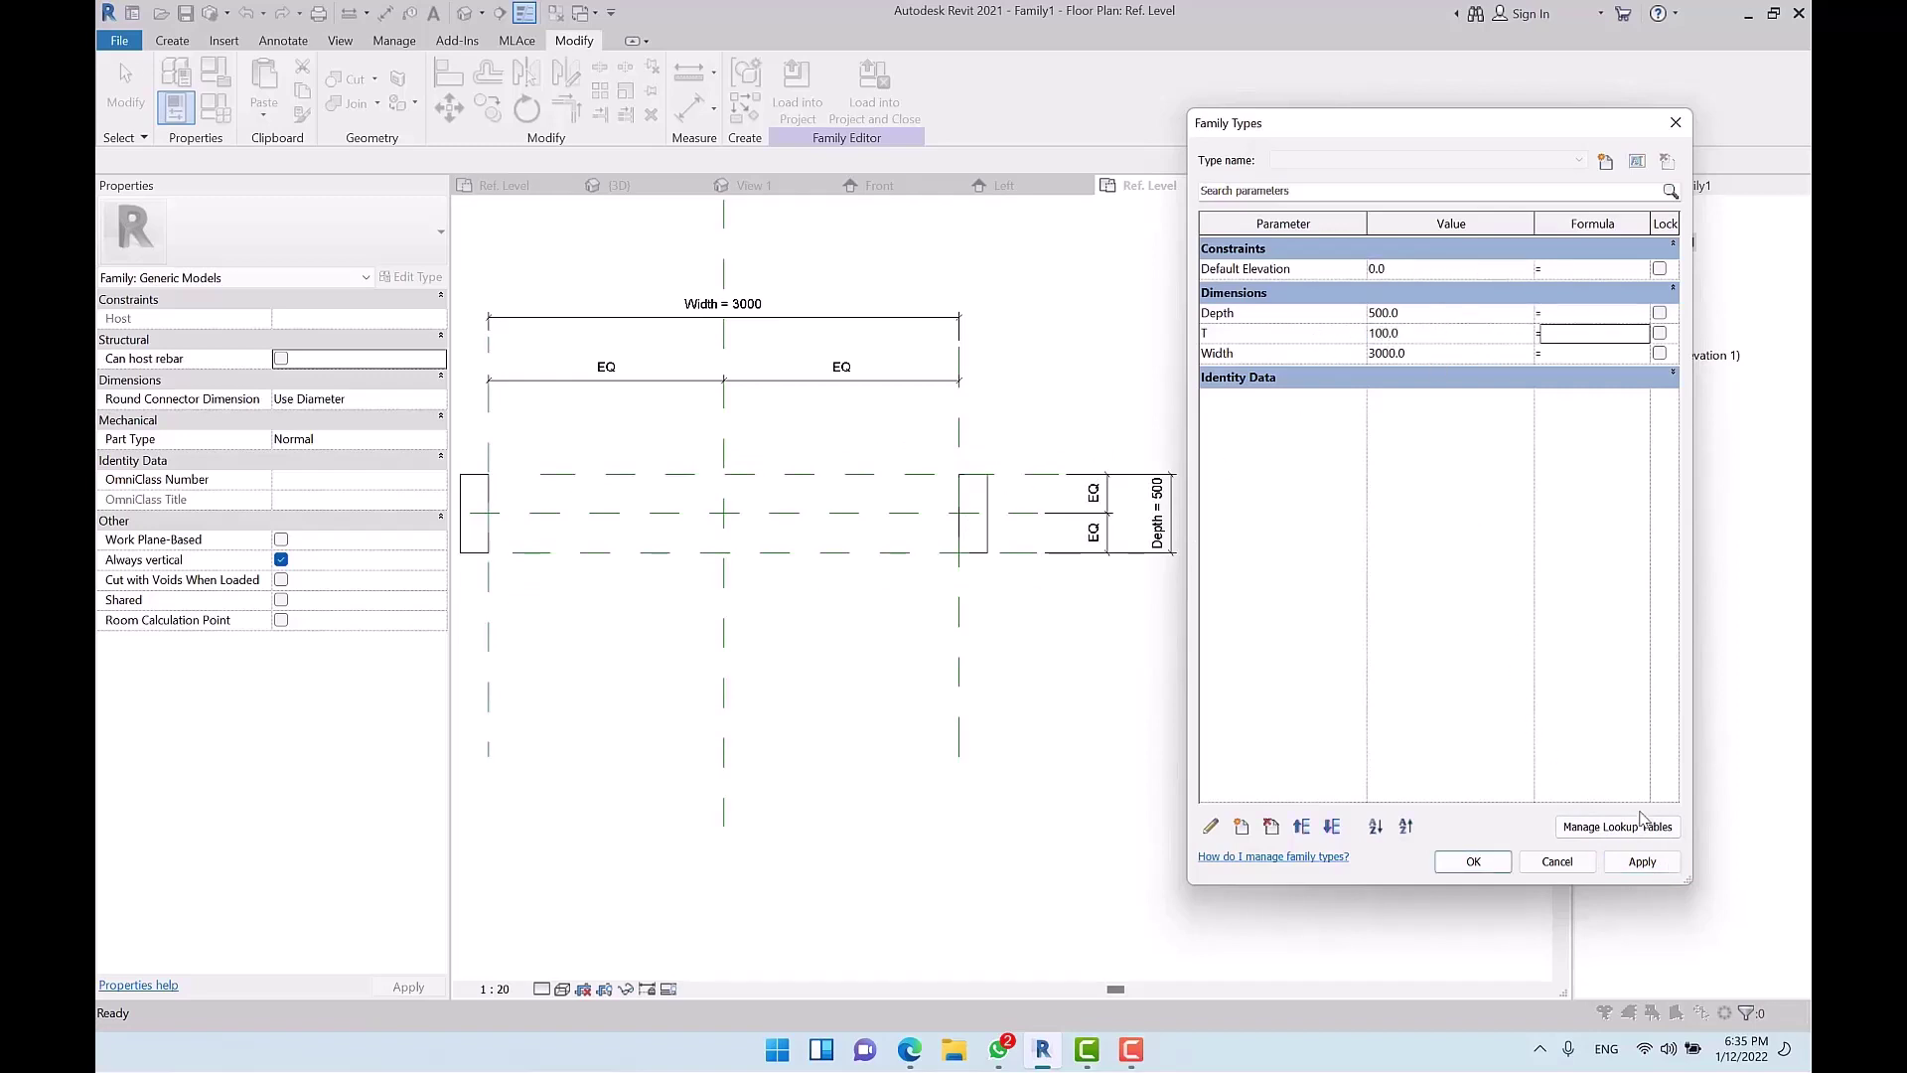
click(1642, 861)
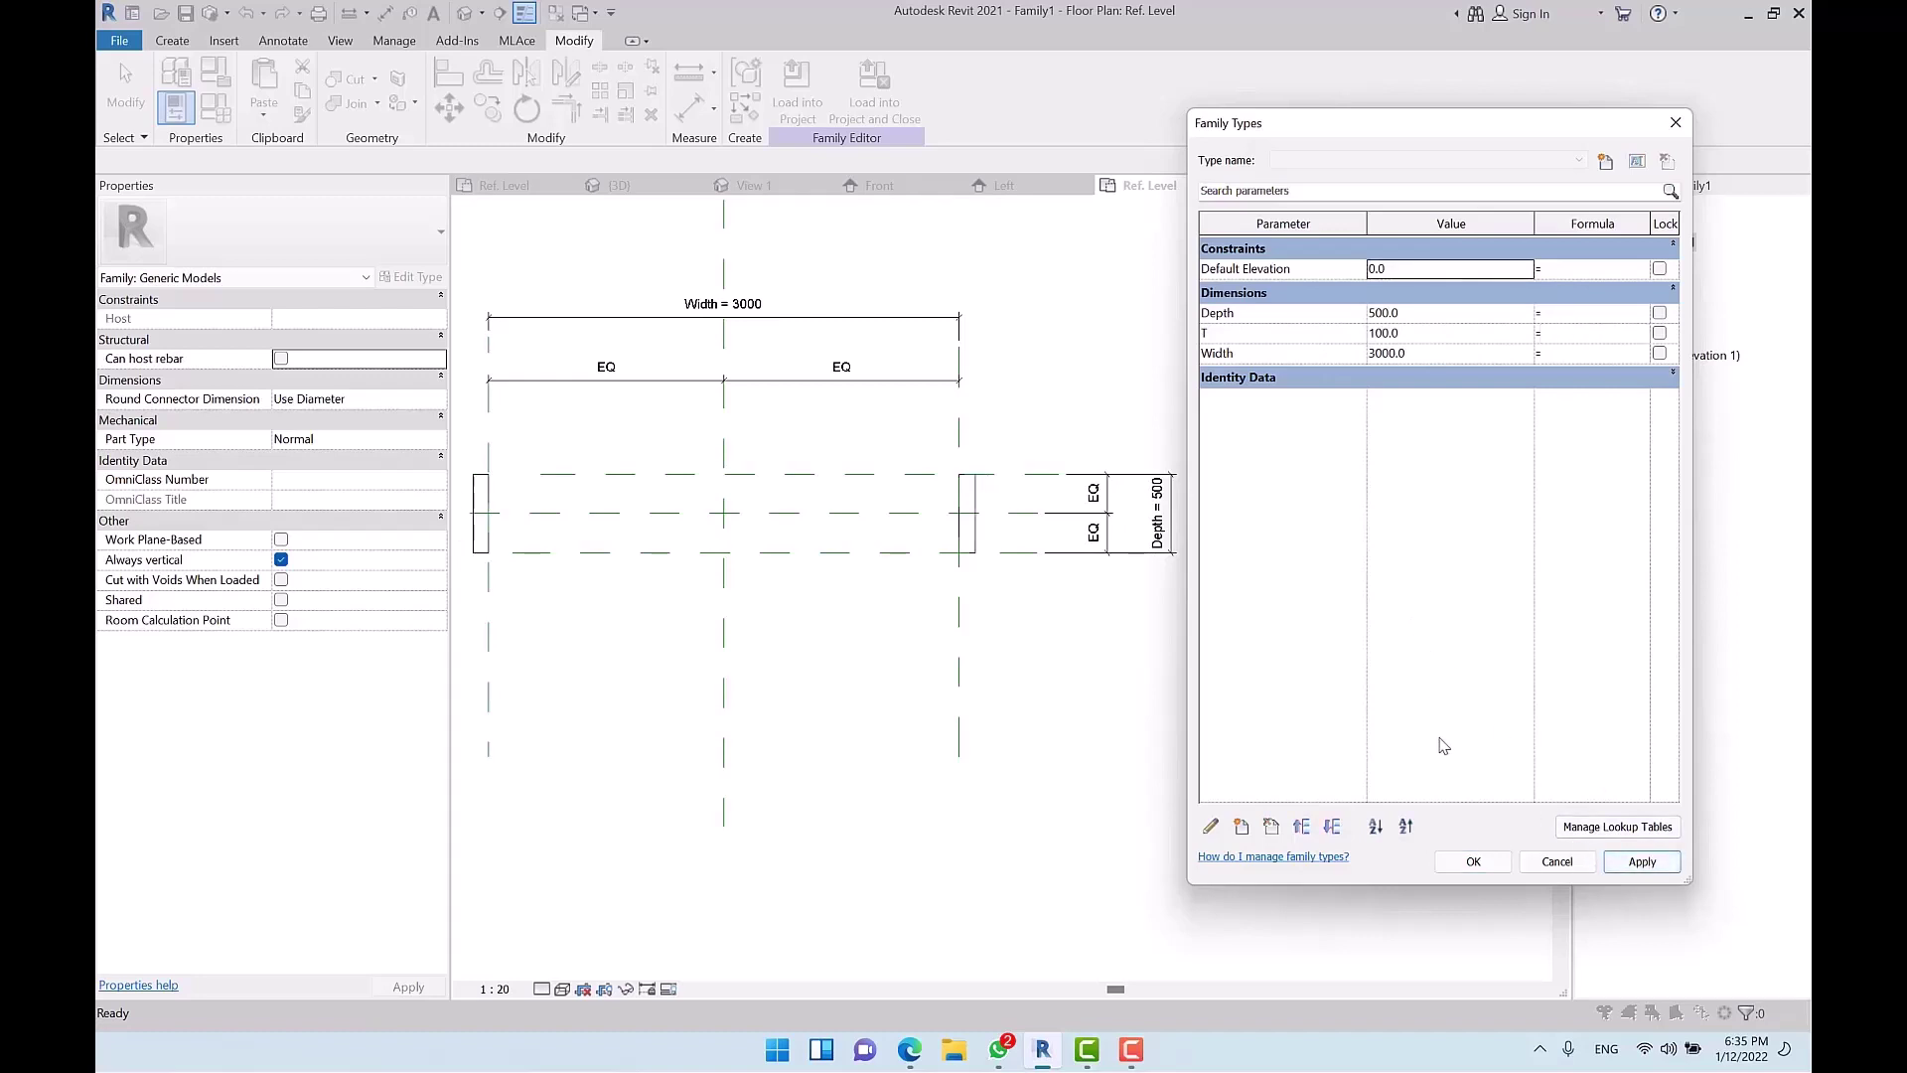
click(1474, 861)
middle_drag(855, 514, 868, 639)
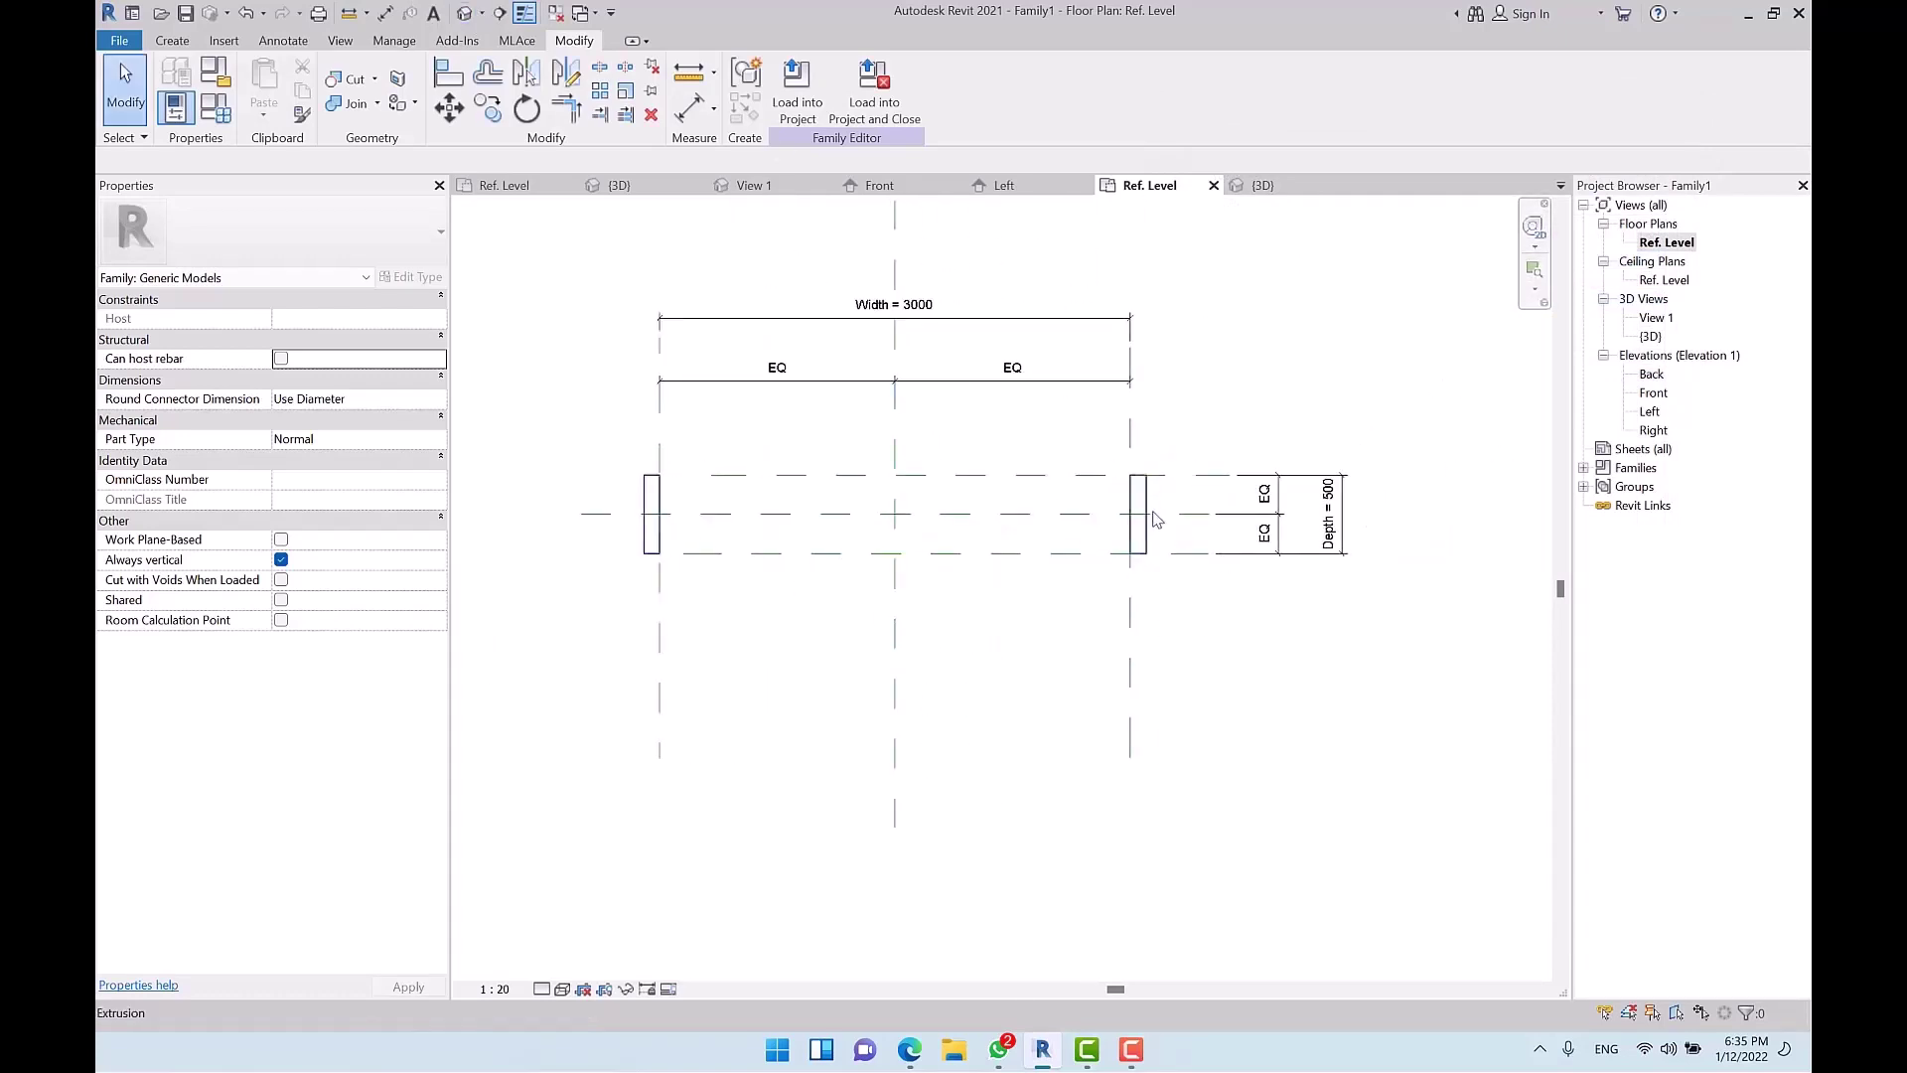
Step: In the Front elevation, draw a horizontal reference plane about 4194 mm above the Ref. Level, spanning both width planes
double_click(1649, 411)
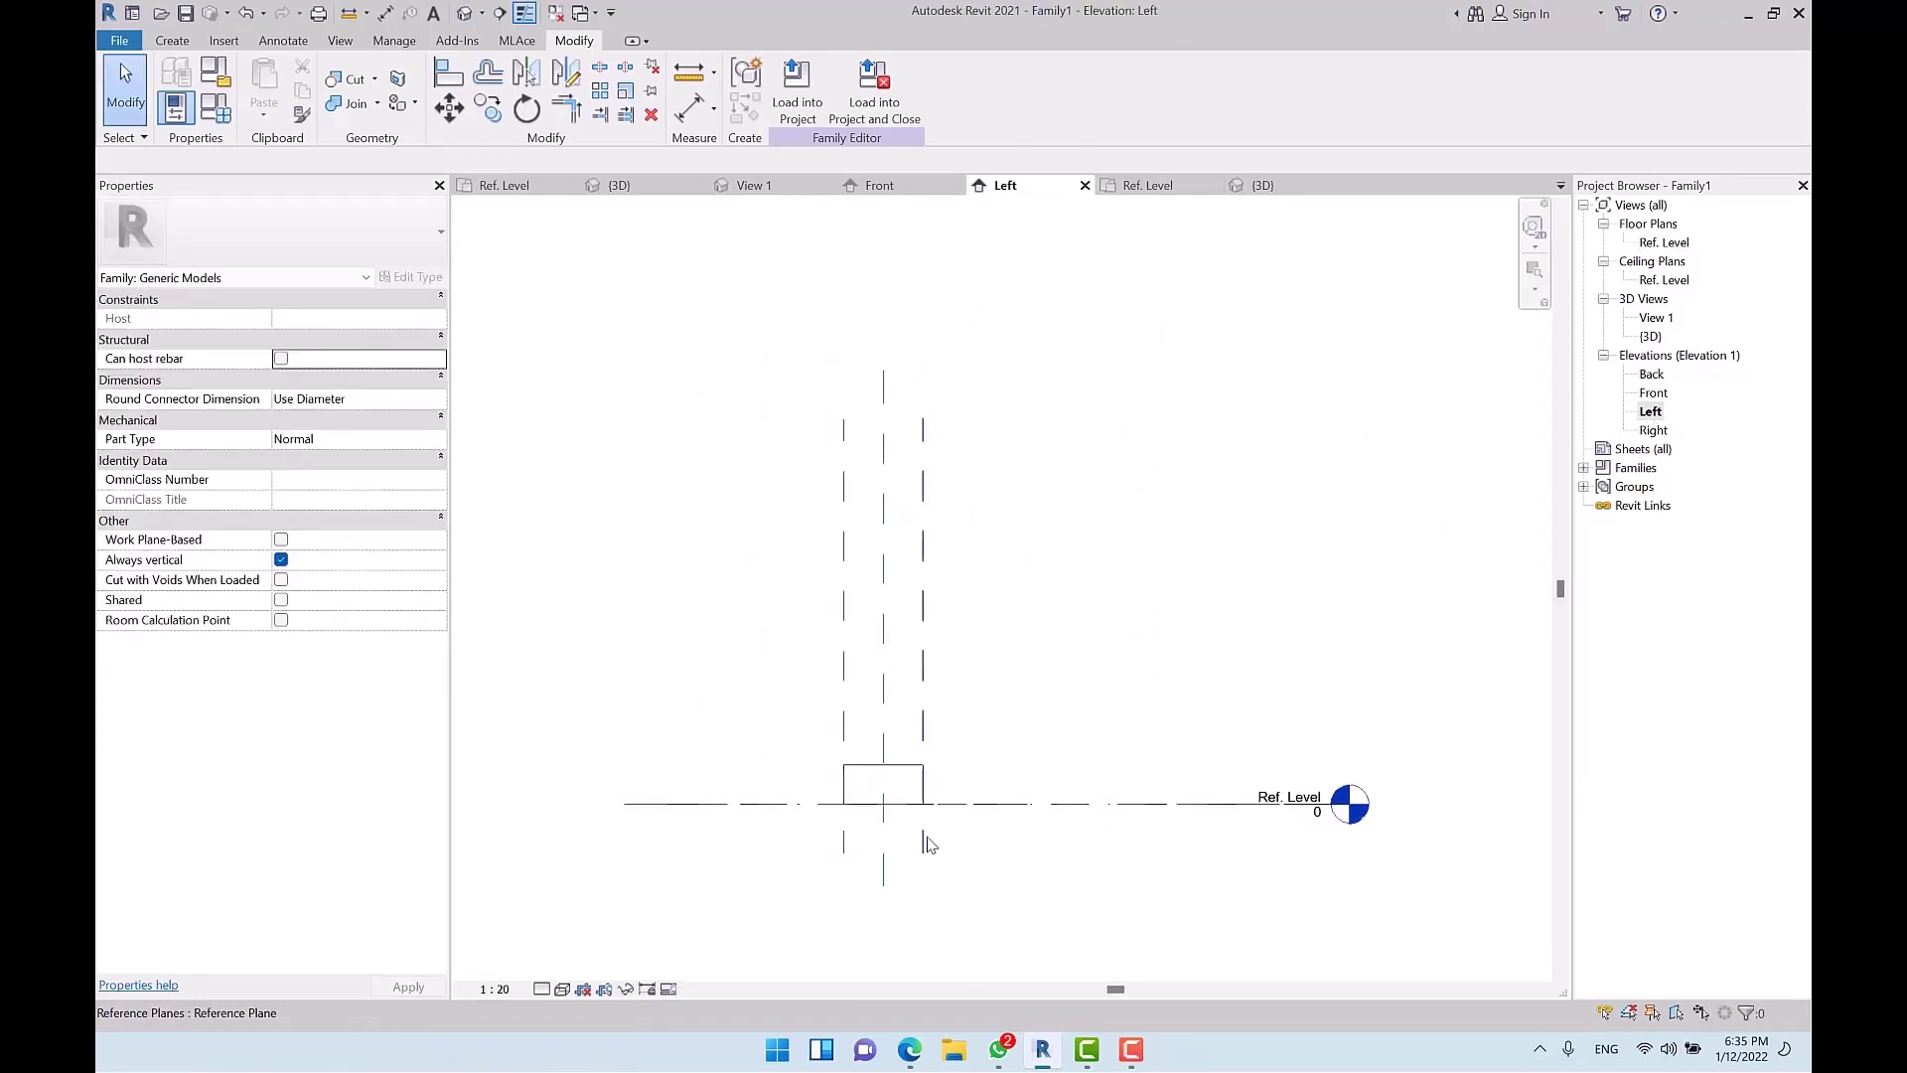
double_click(1641, 394)
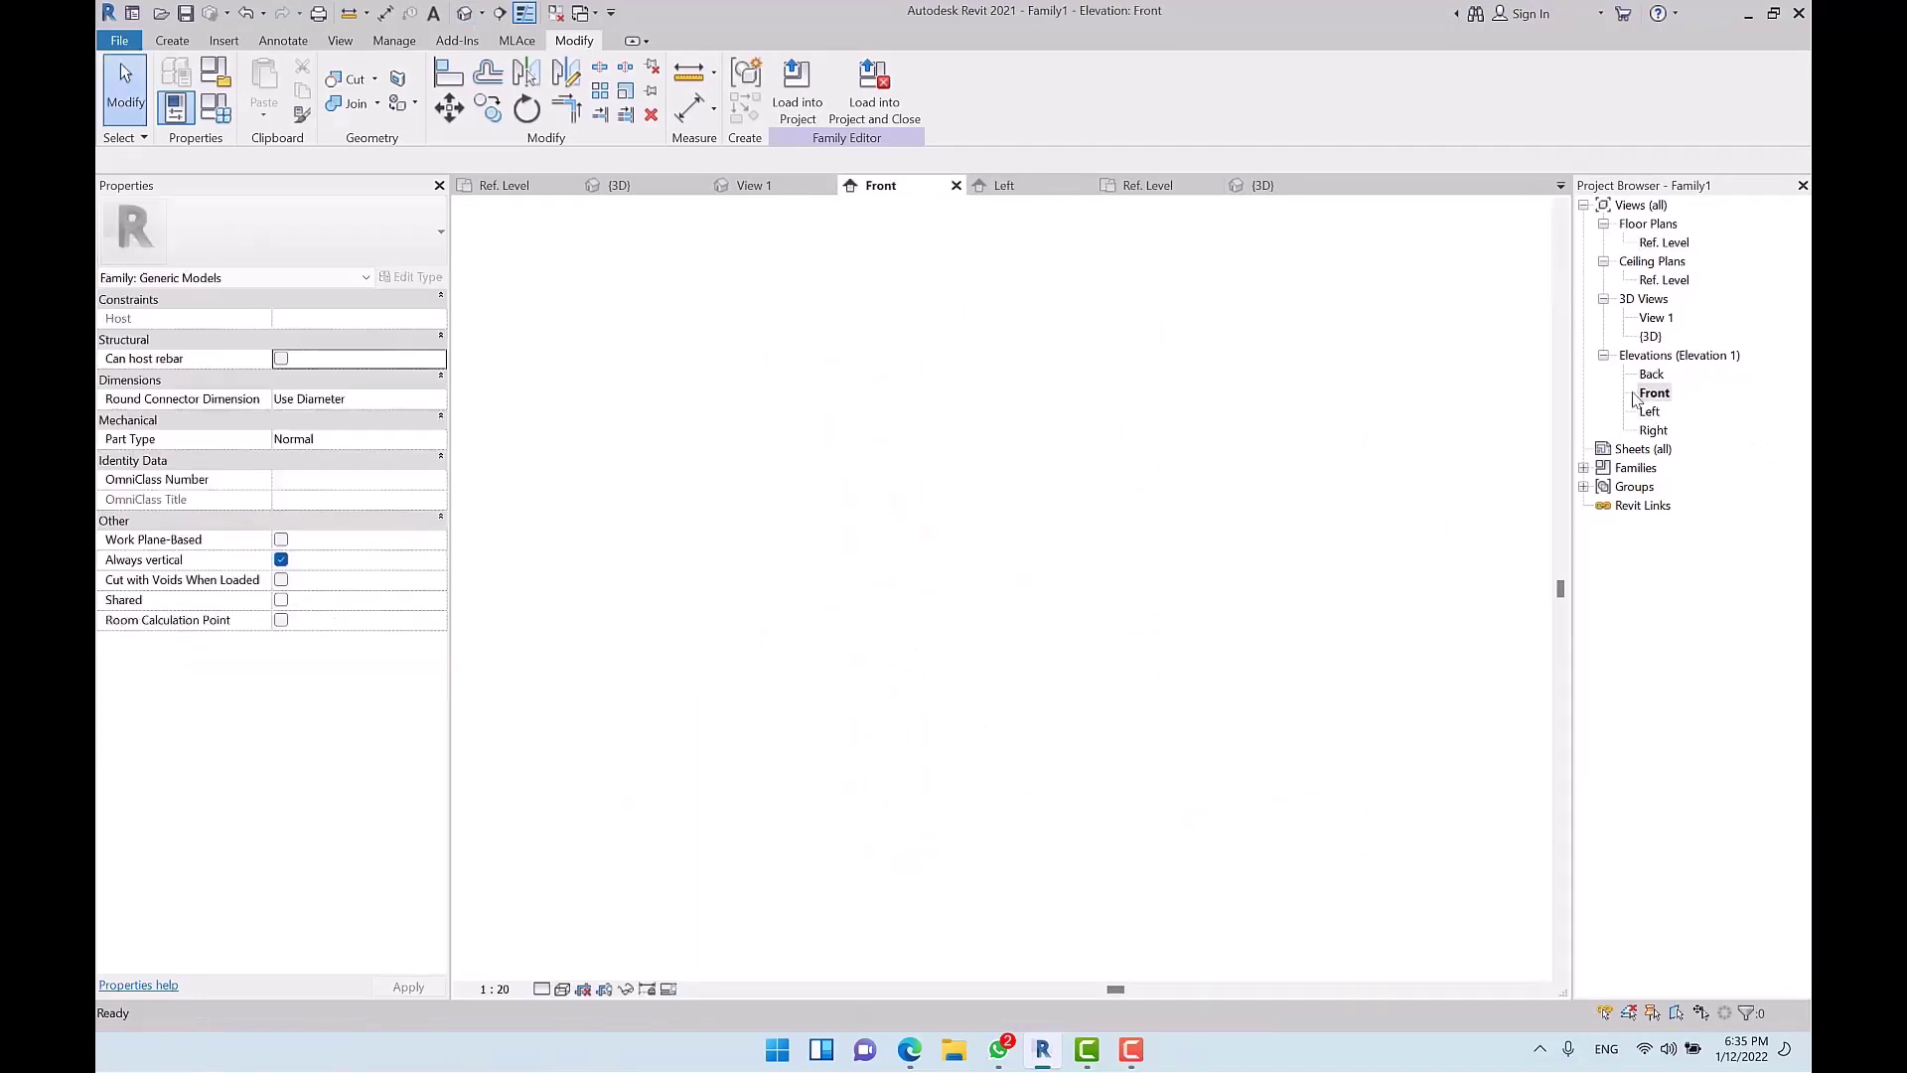
scroll(937, 779, down, 3)
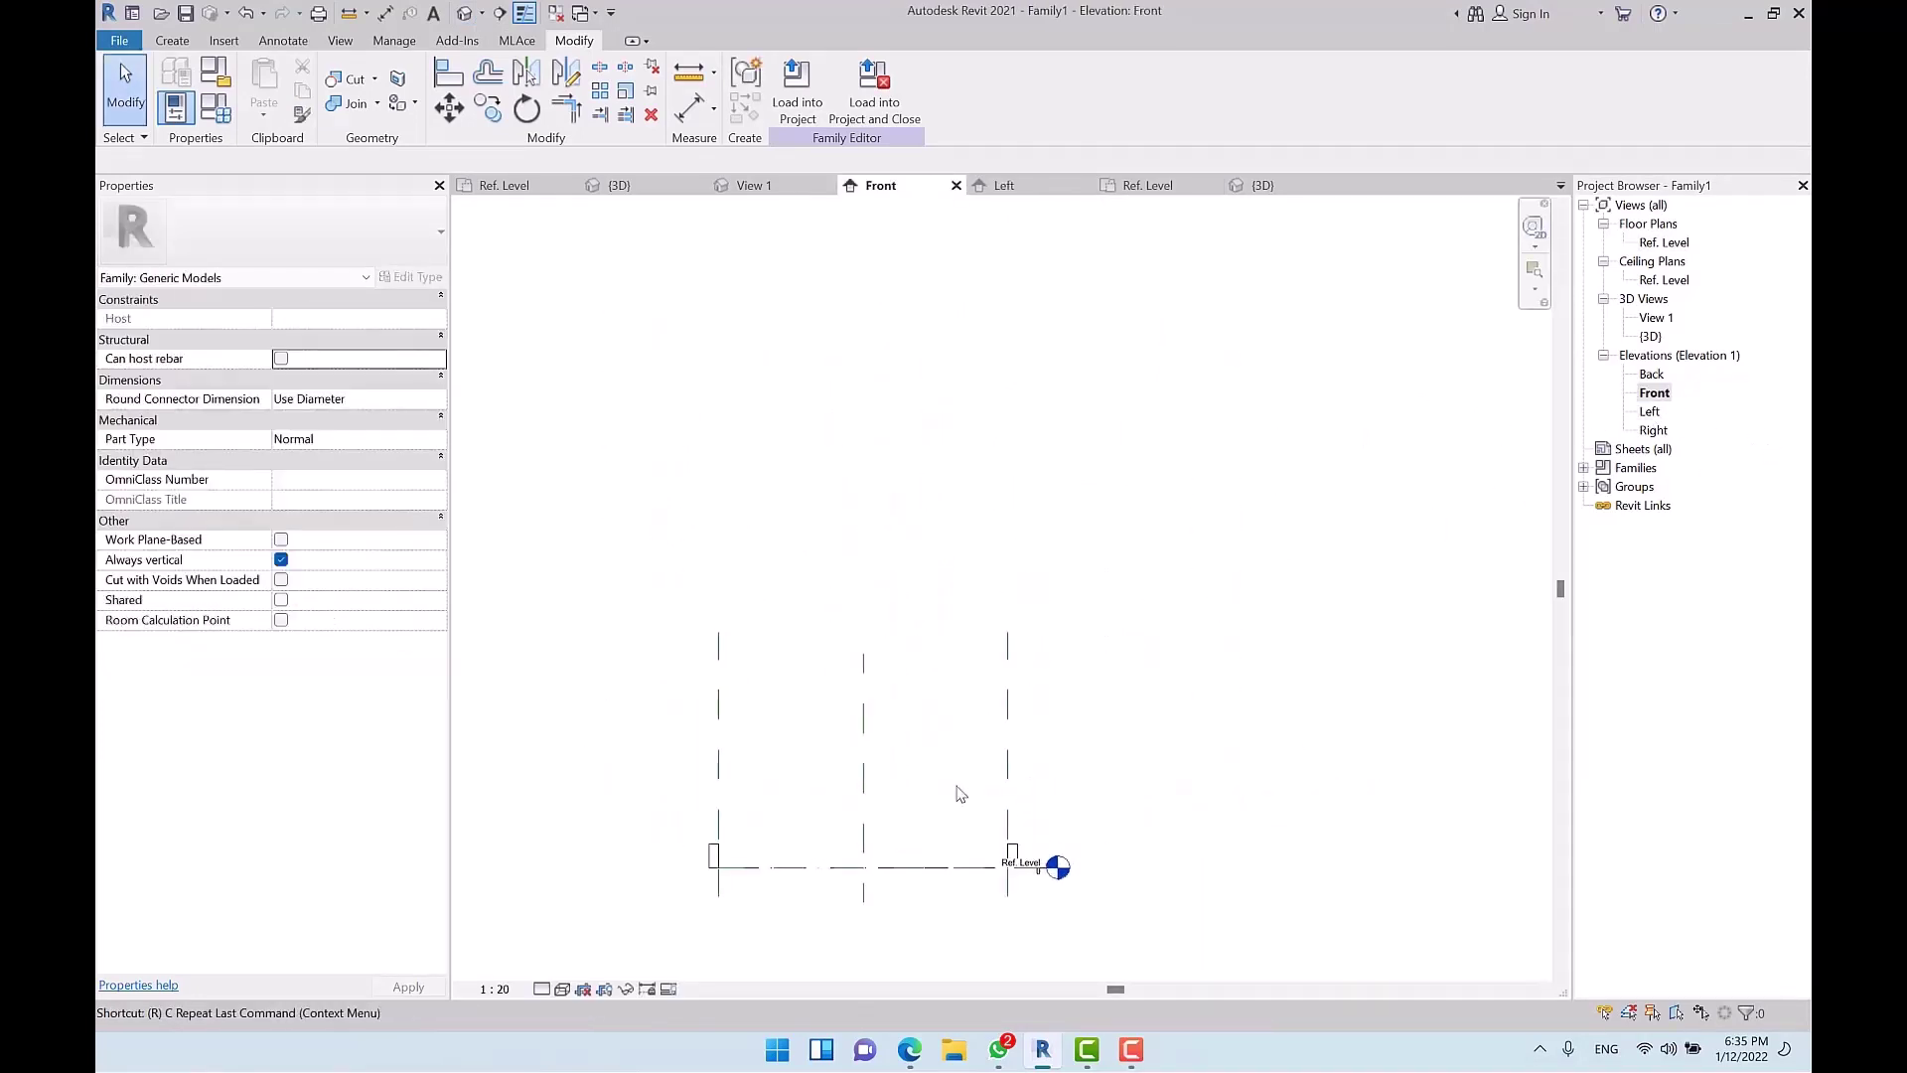
key(p)
click(629, 462)
click(1094, 465)
key(Escape)
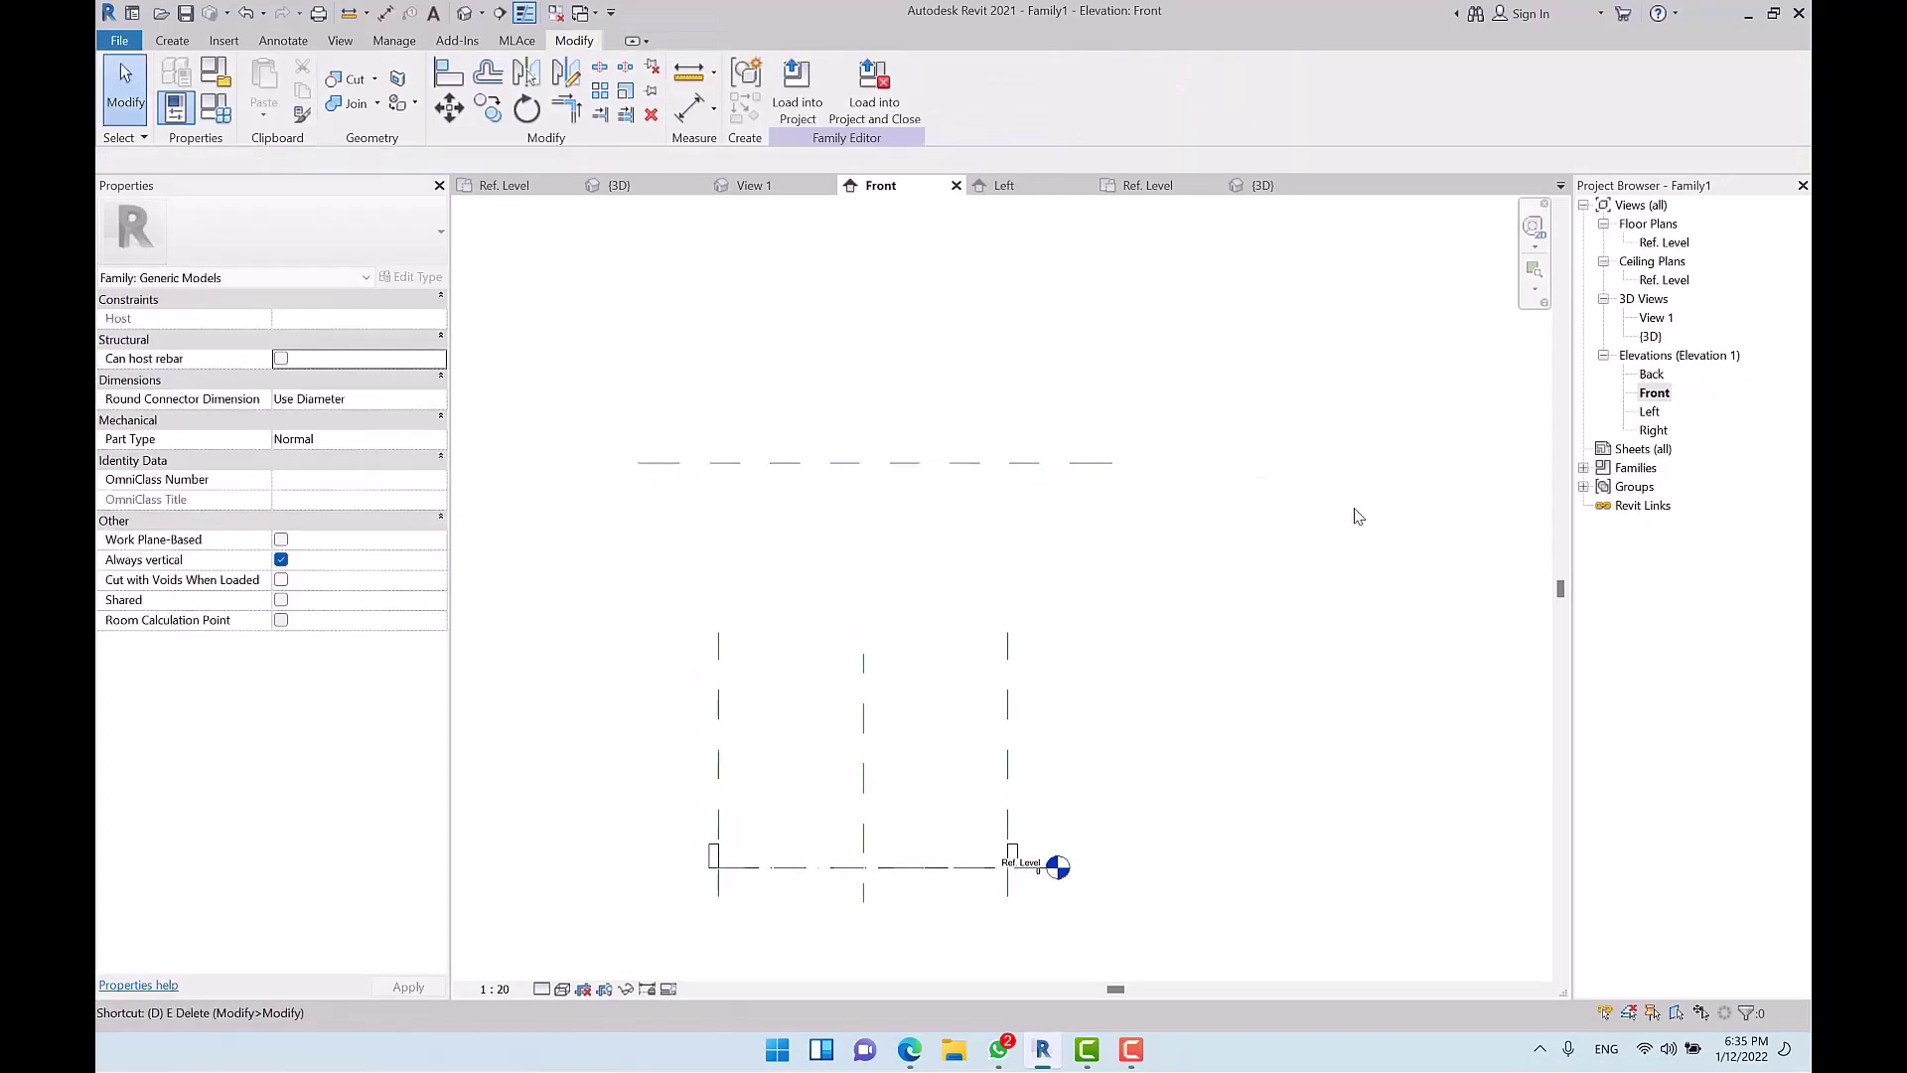
Step: Extend the Ref. Level line so its head sits well clear of the extrusion on the level-head side
key(d)
key(i)
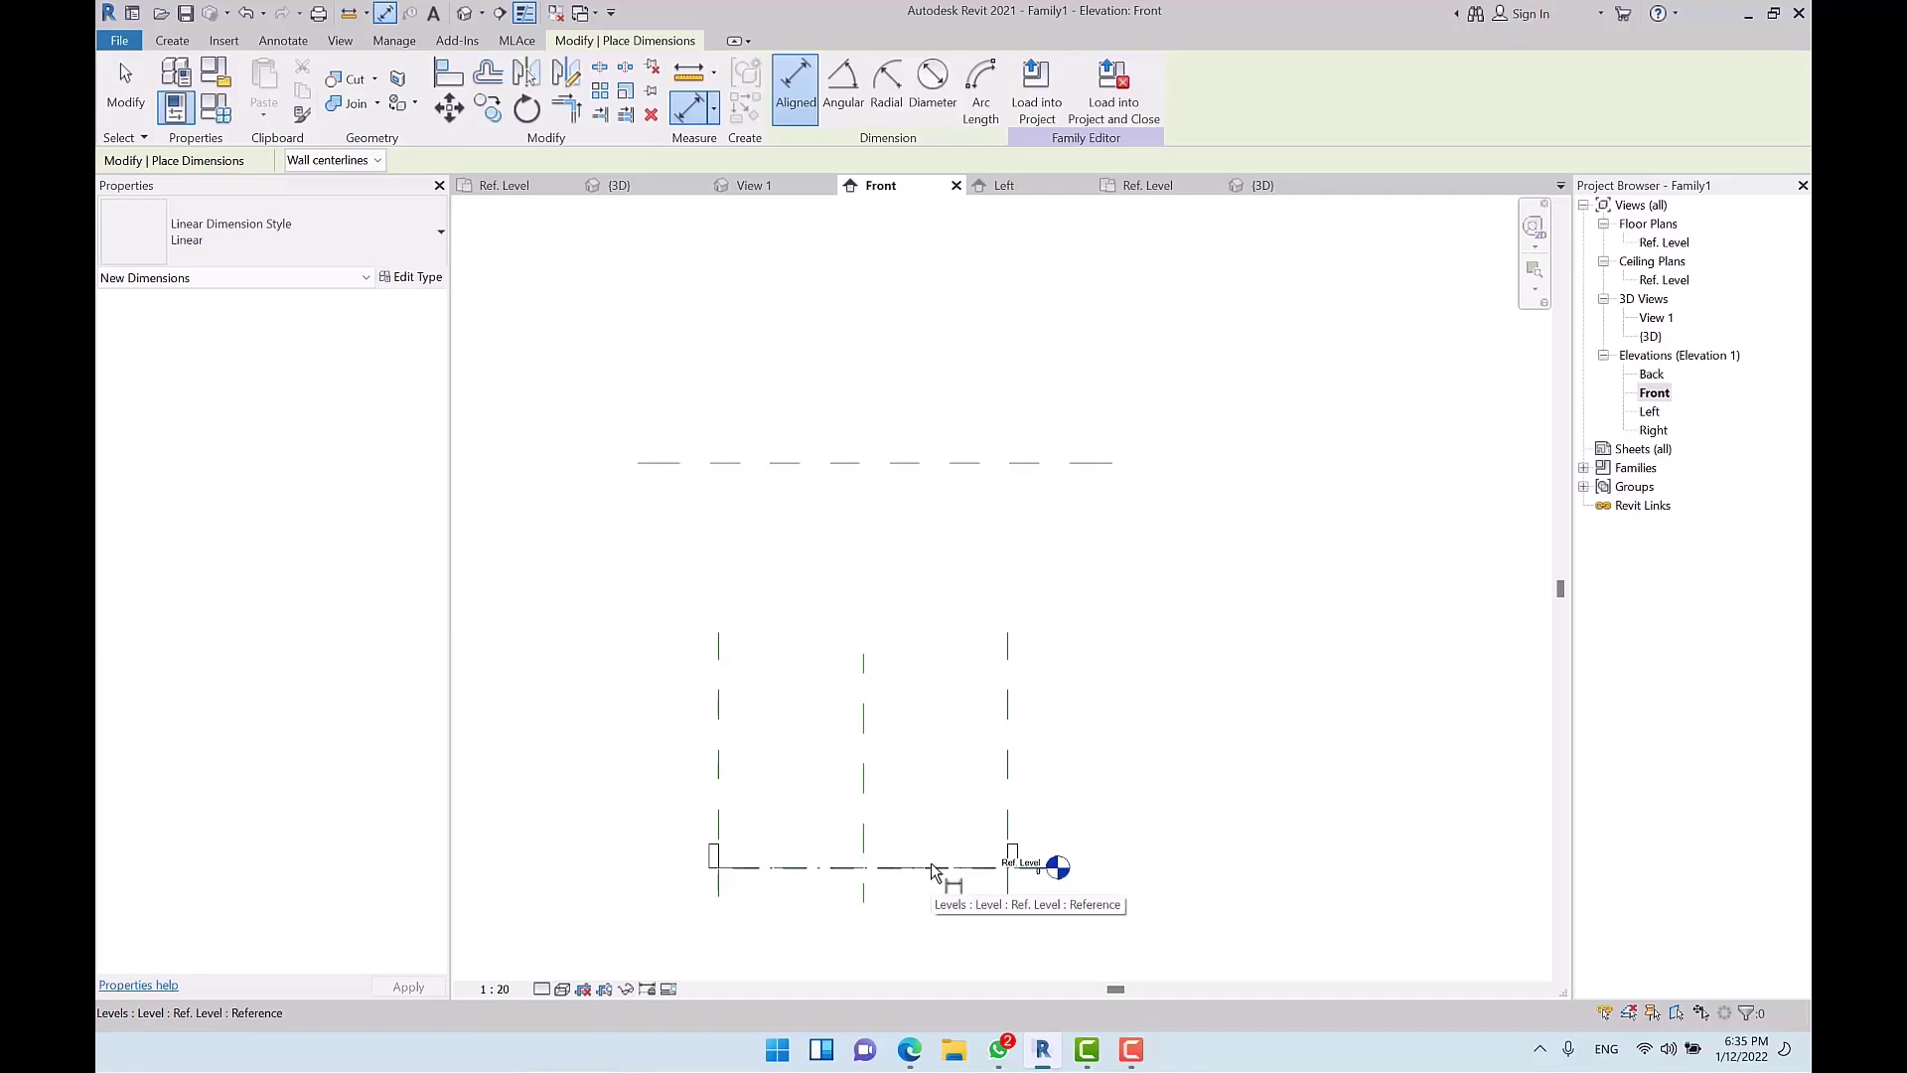
middle_drag(924, 698, 993, 586)
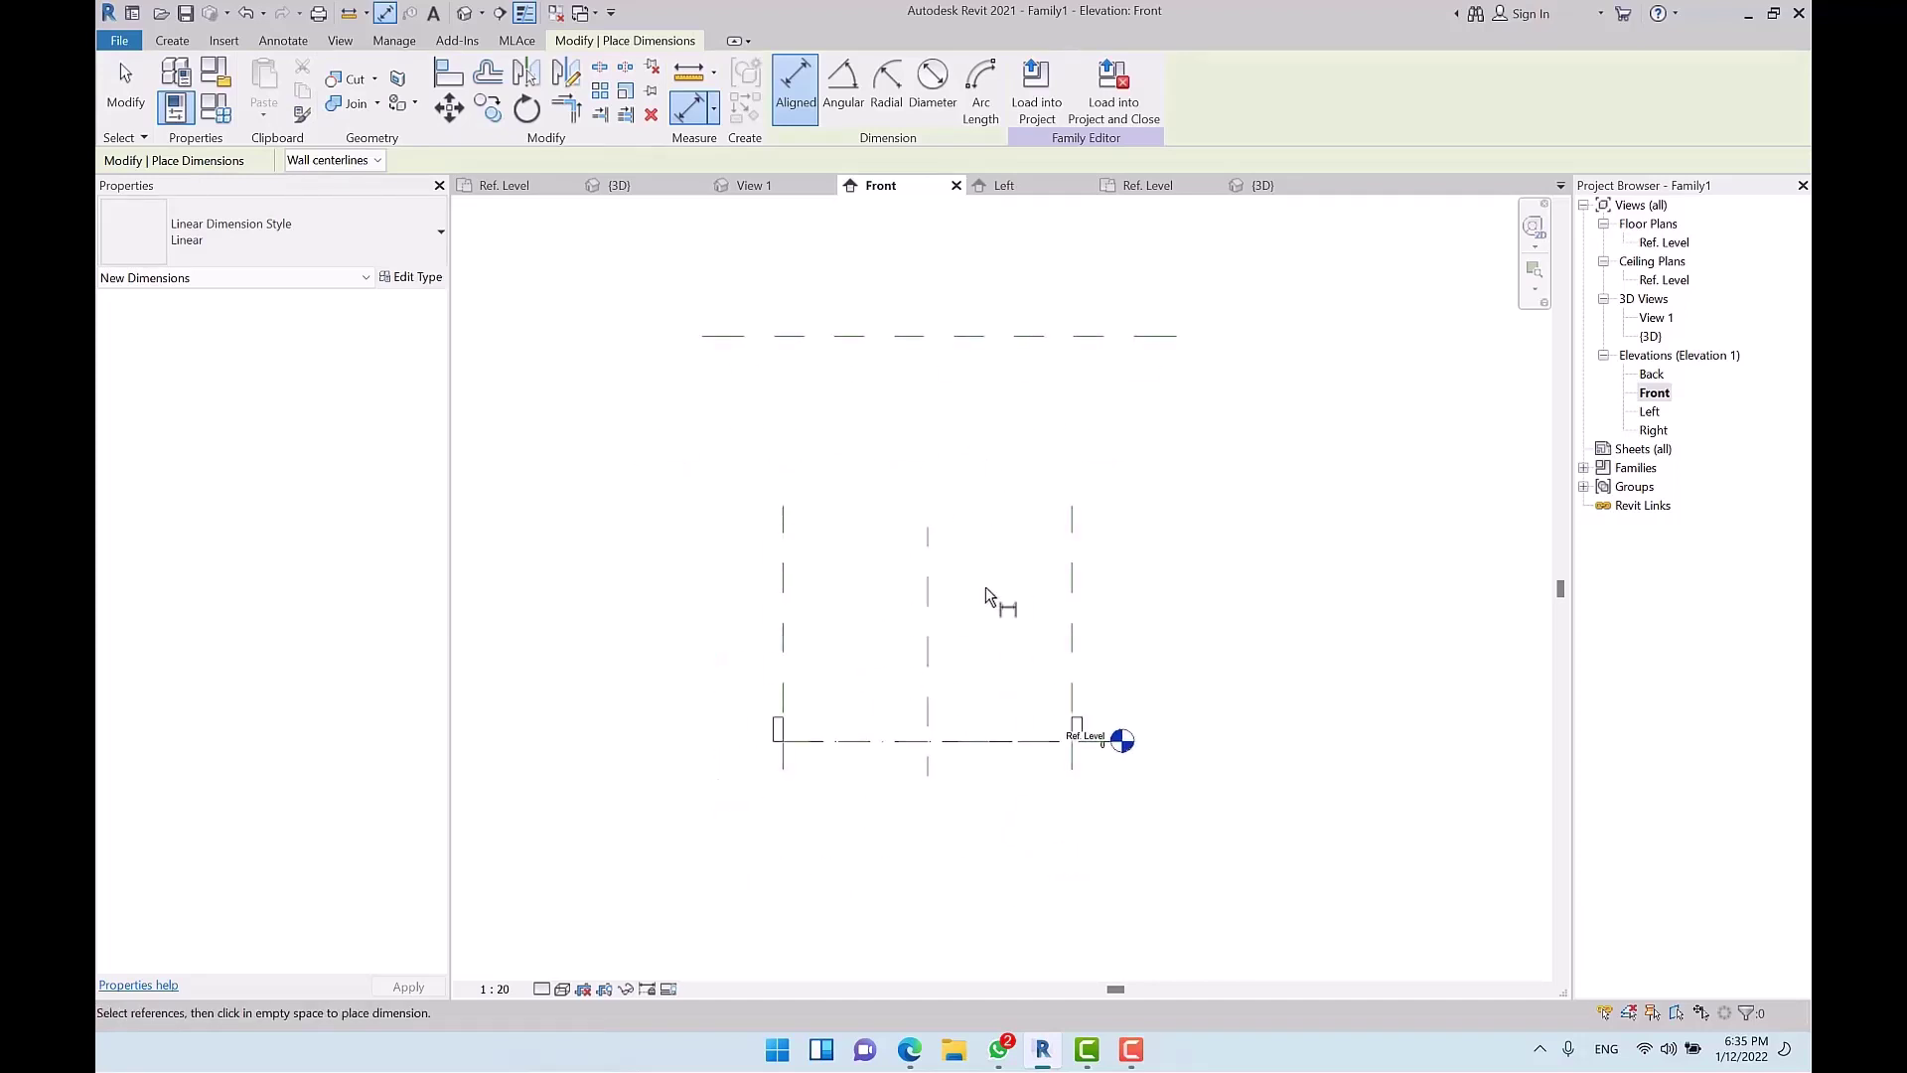
key(Escape)
click(995, 740)
scroll(1128, 750, up, 2)
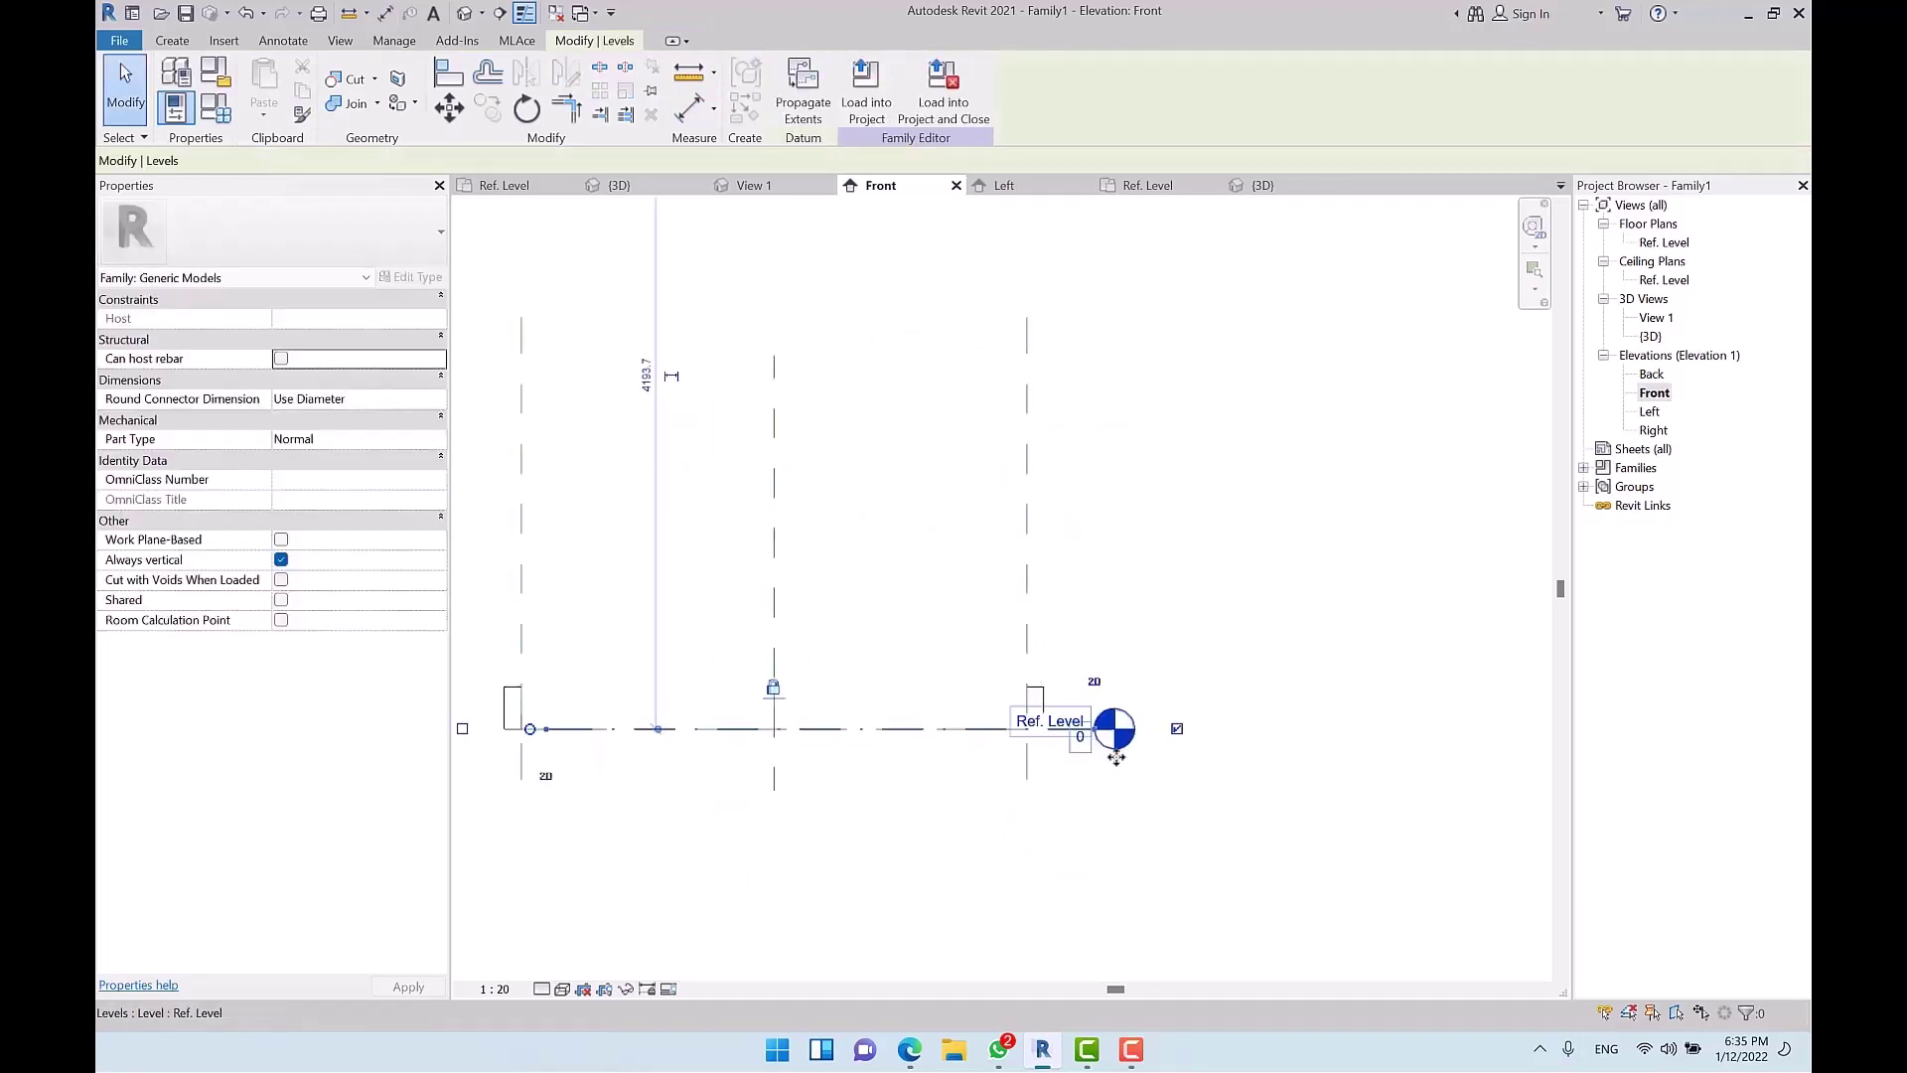
drag(1114, 728, 1421, 728)
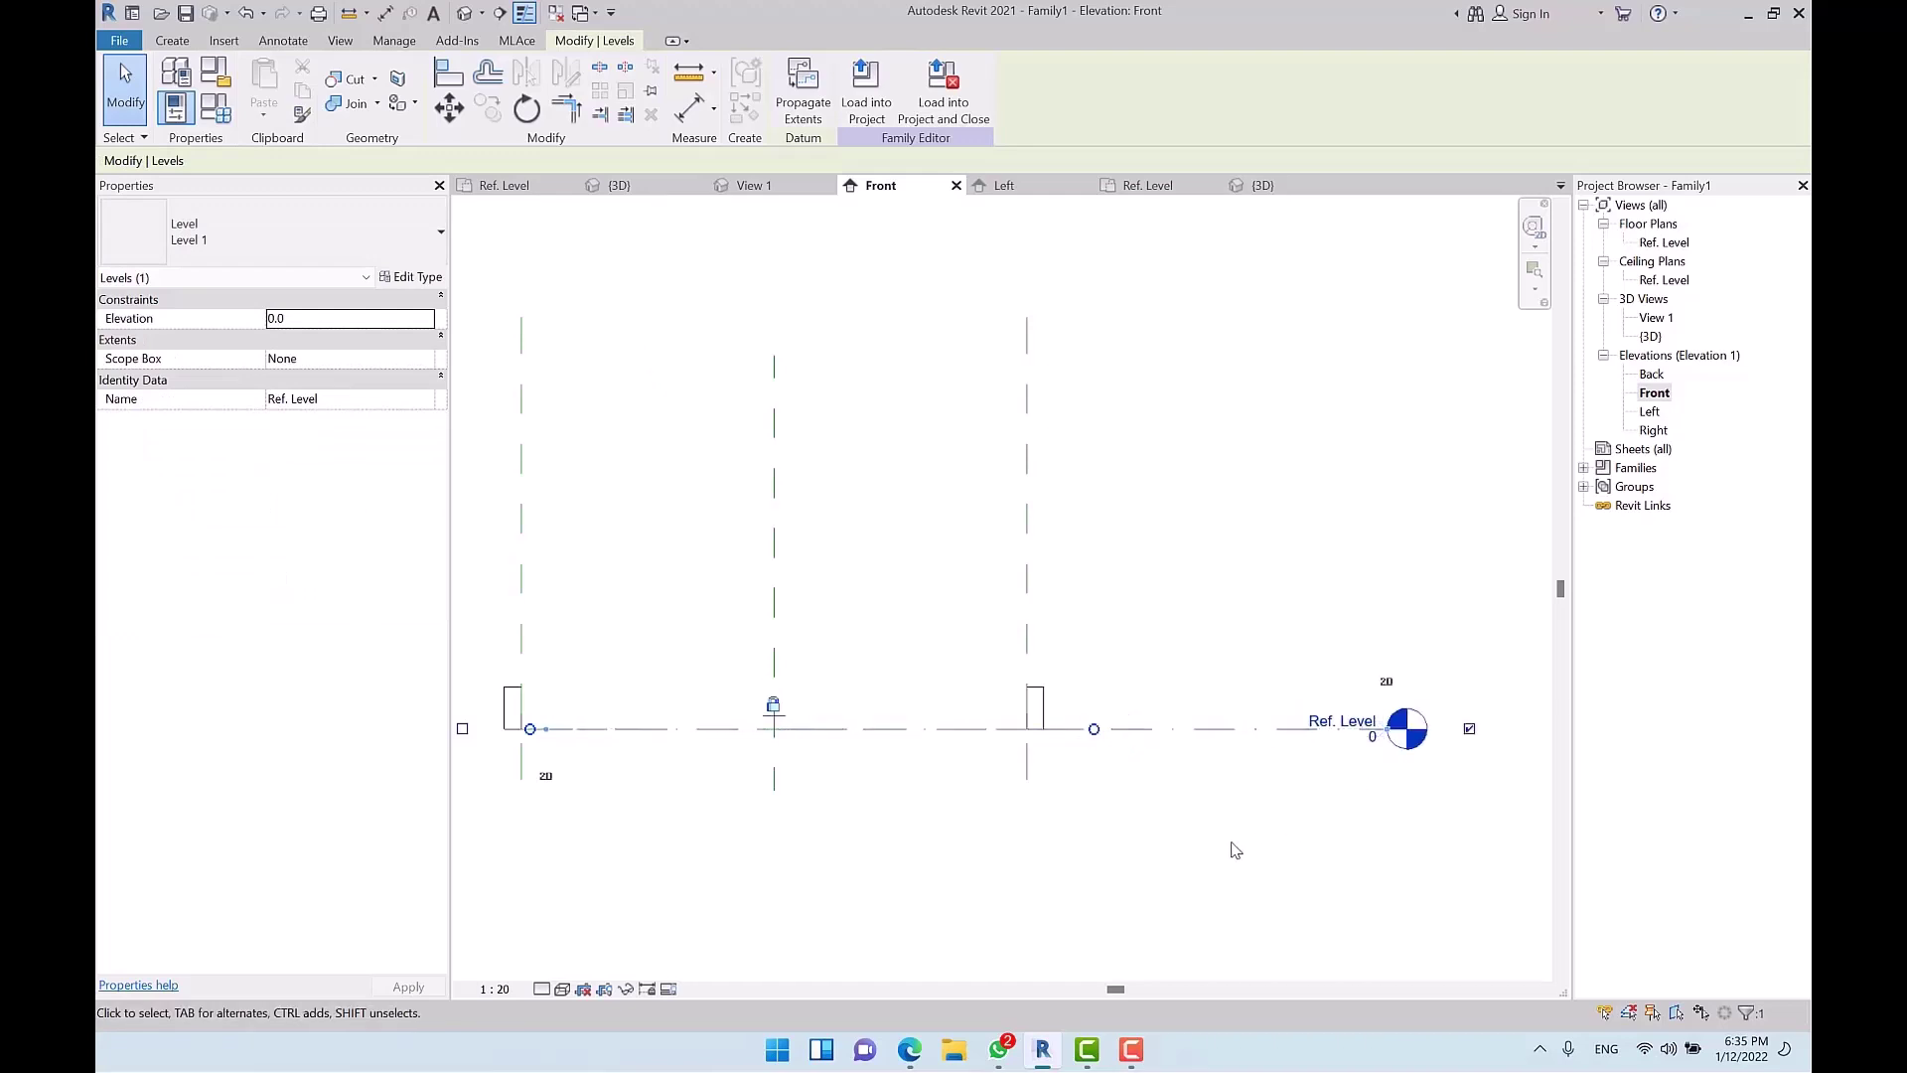
click(1235, 848)
scroll(1411, 695, down, 1)
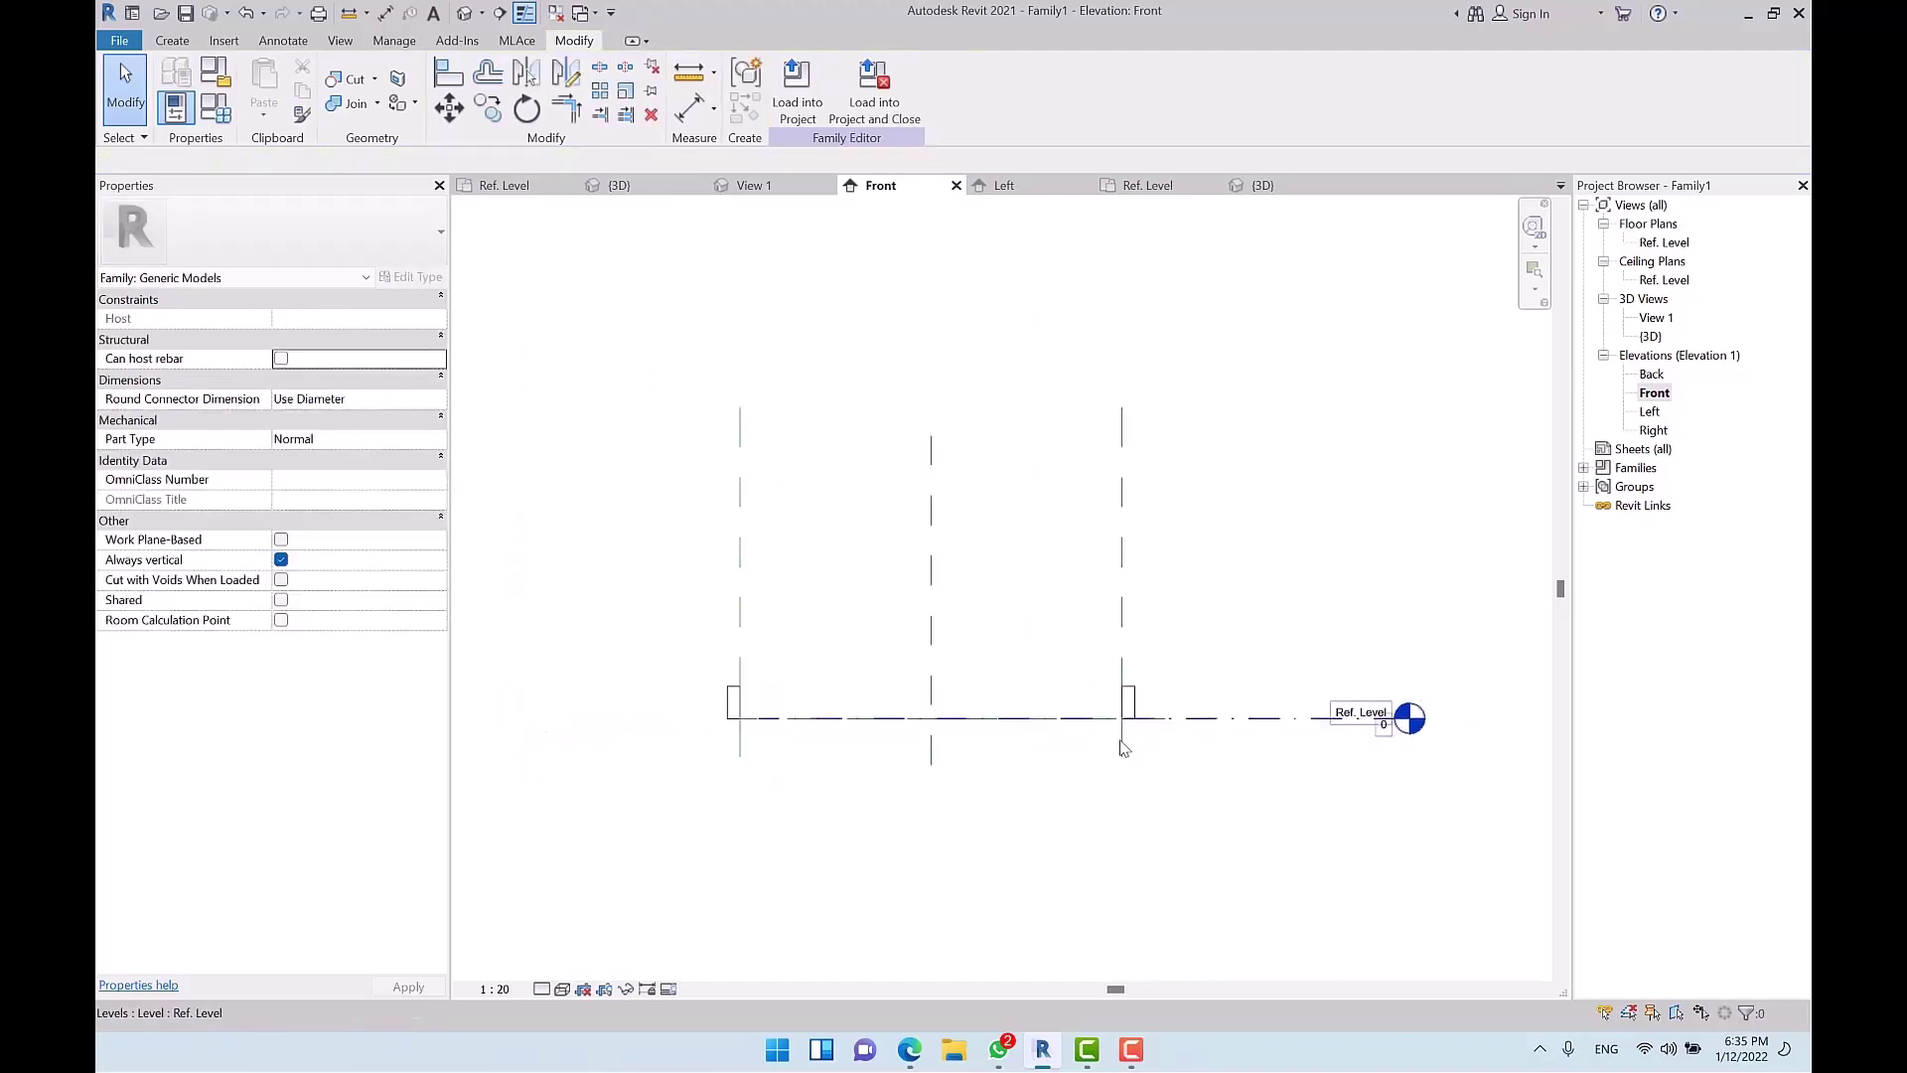
Step: Try to move the reference plane coinciding with the Ref. Level upward, cancel the move and inspect that plane by selecting it
click(1043, 717)
drag(1043, 718, 1034, 599)
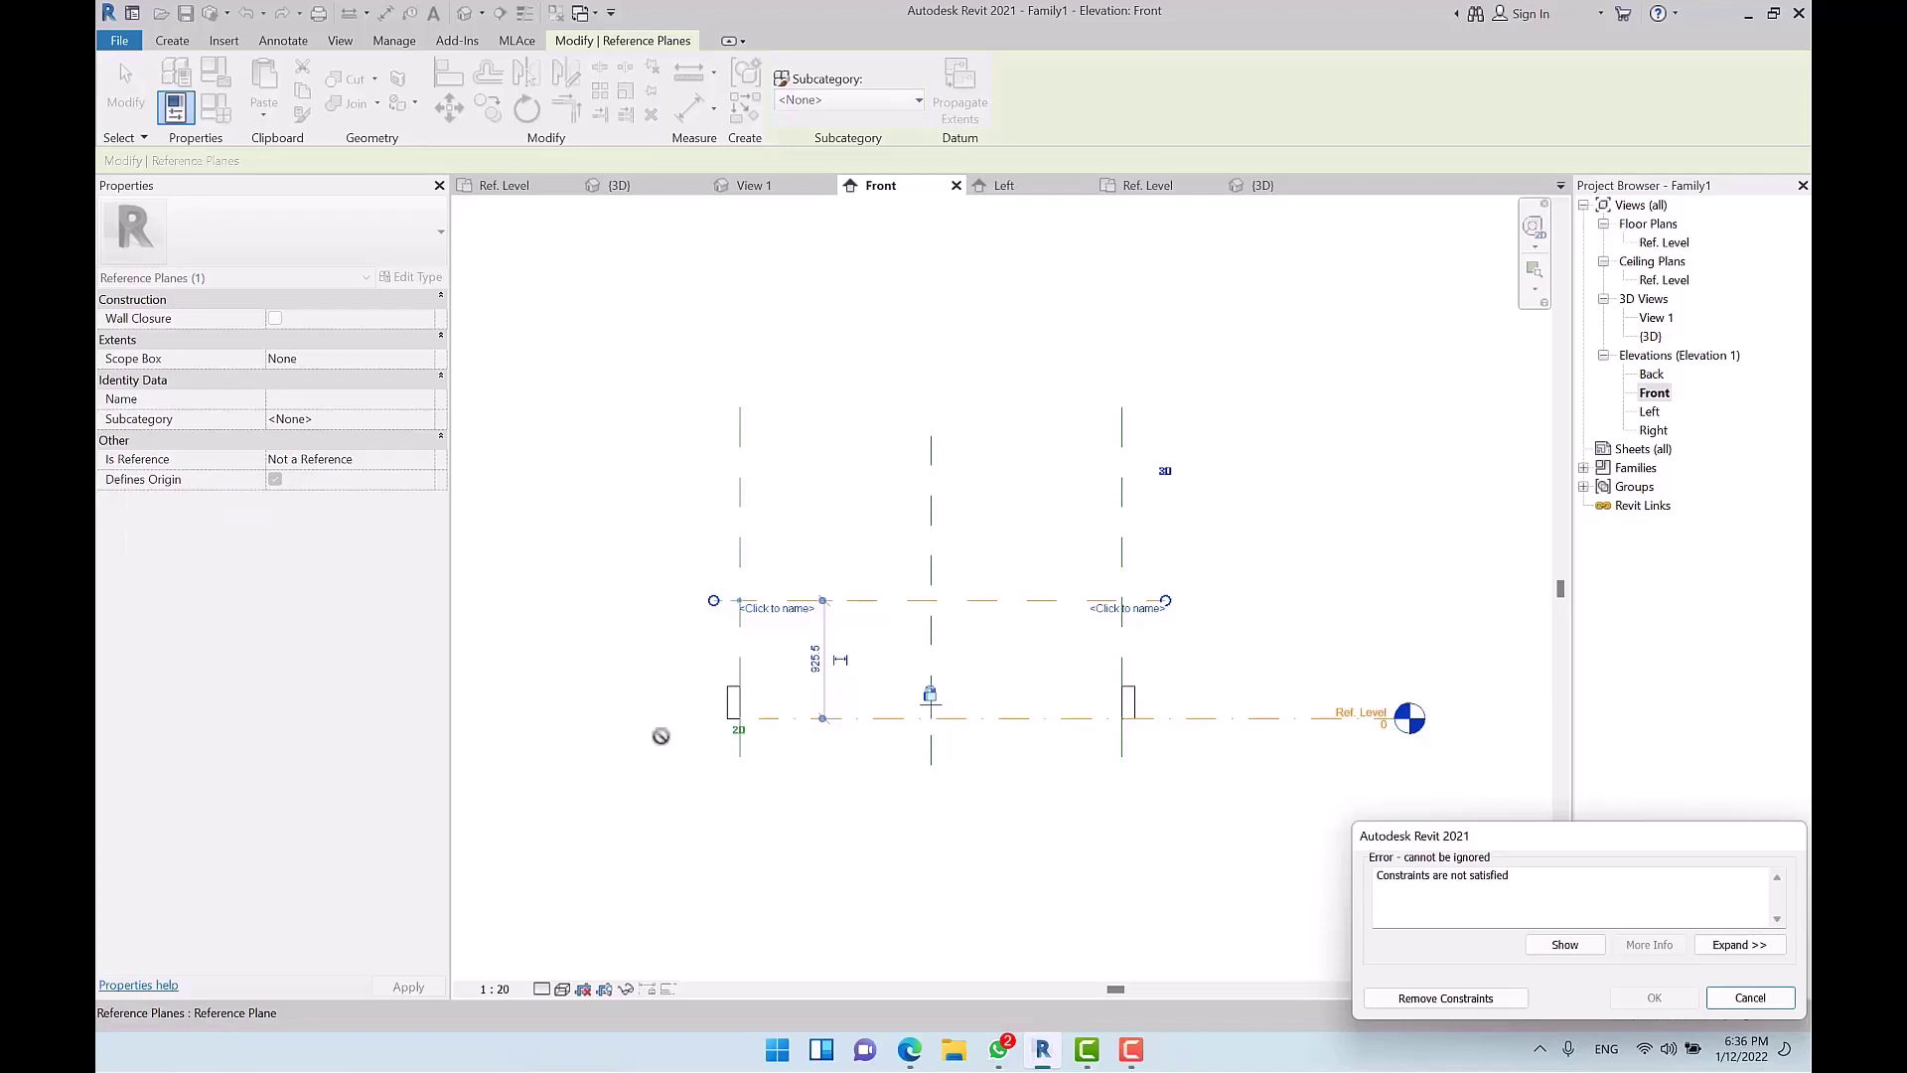
key(Escape)
key(Escape)
scroll(1292, 745, up, 2)
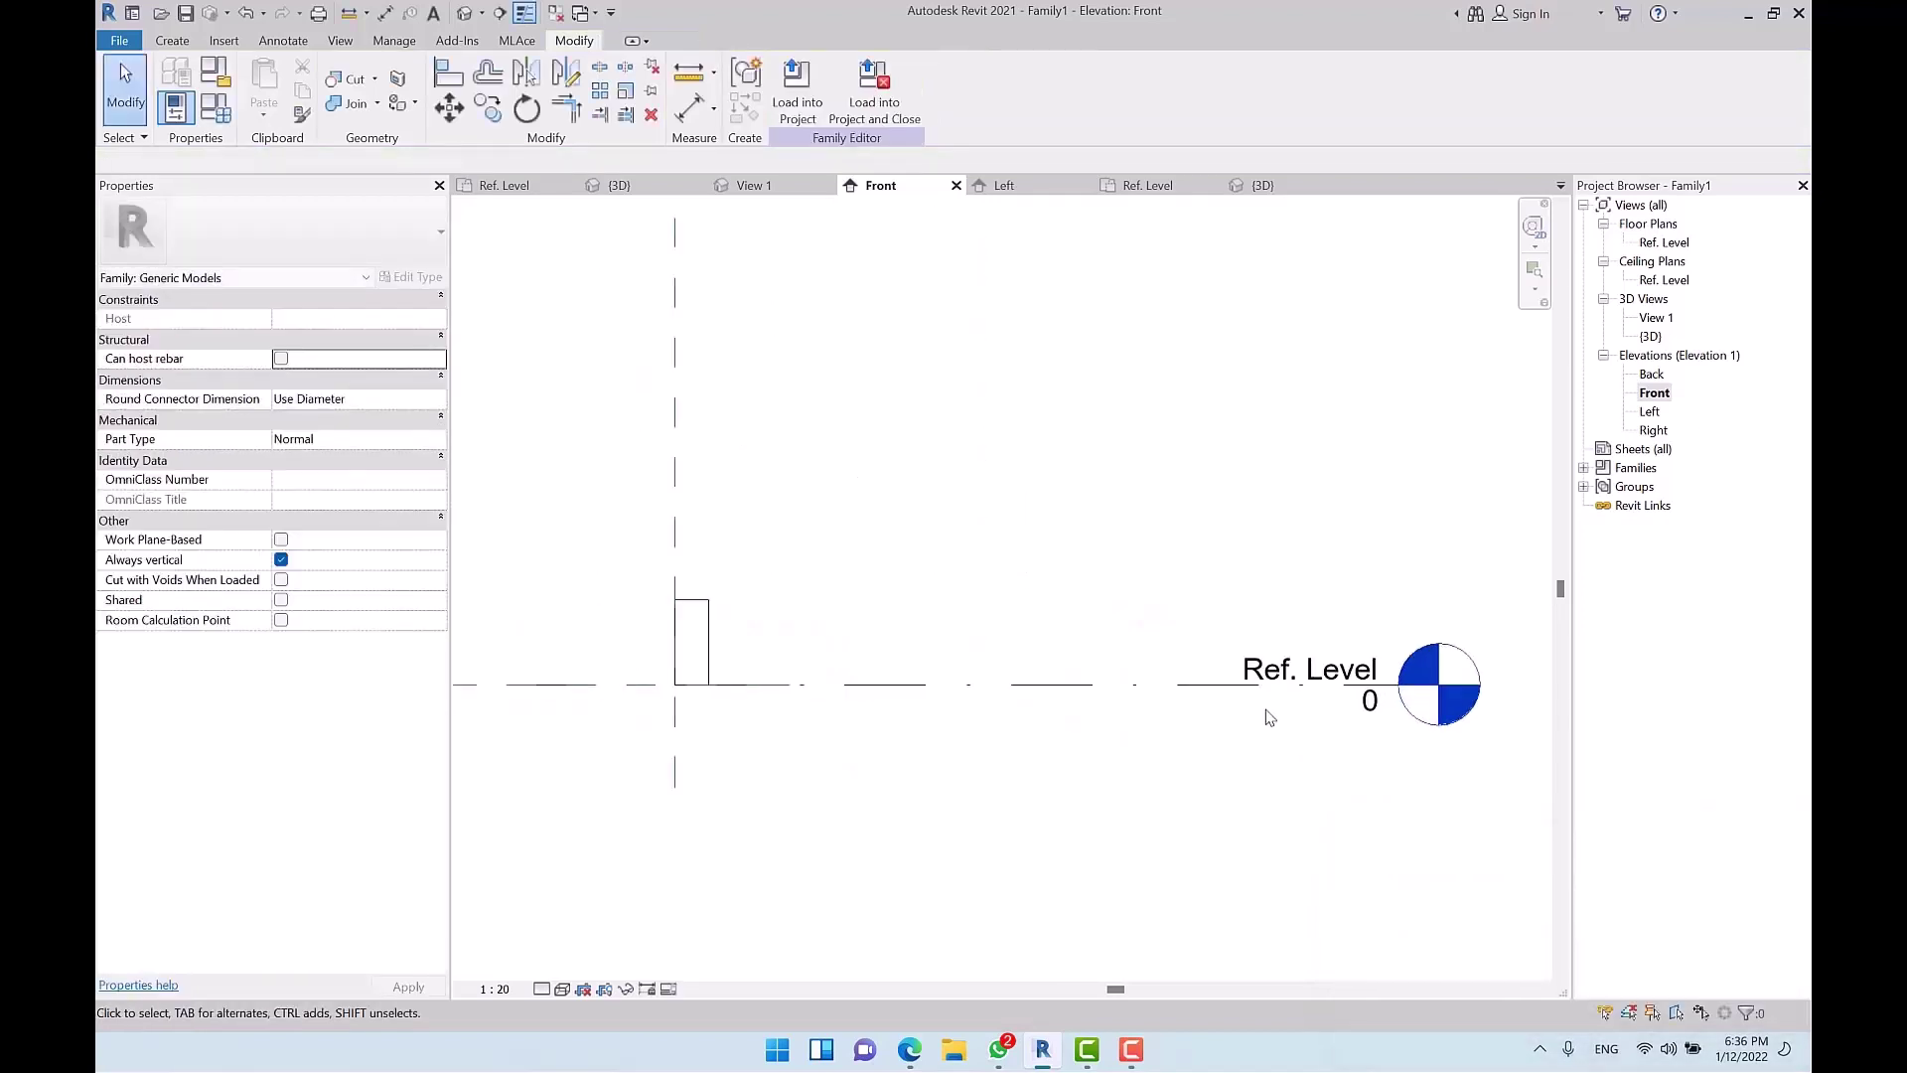
scroll(1328, 707, down, 4)
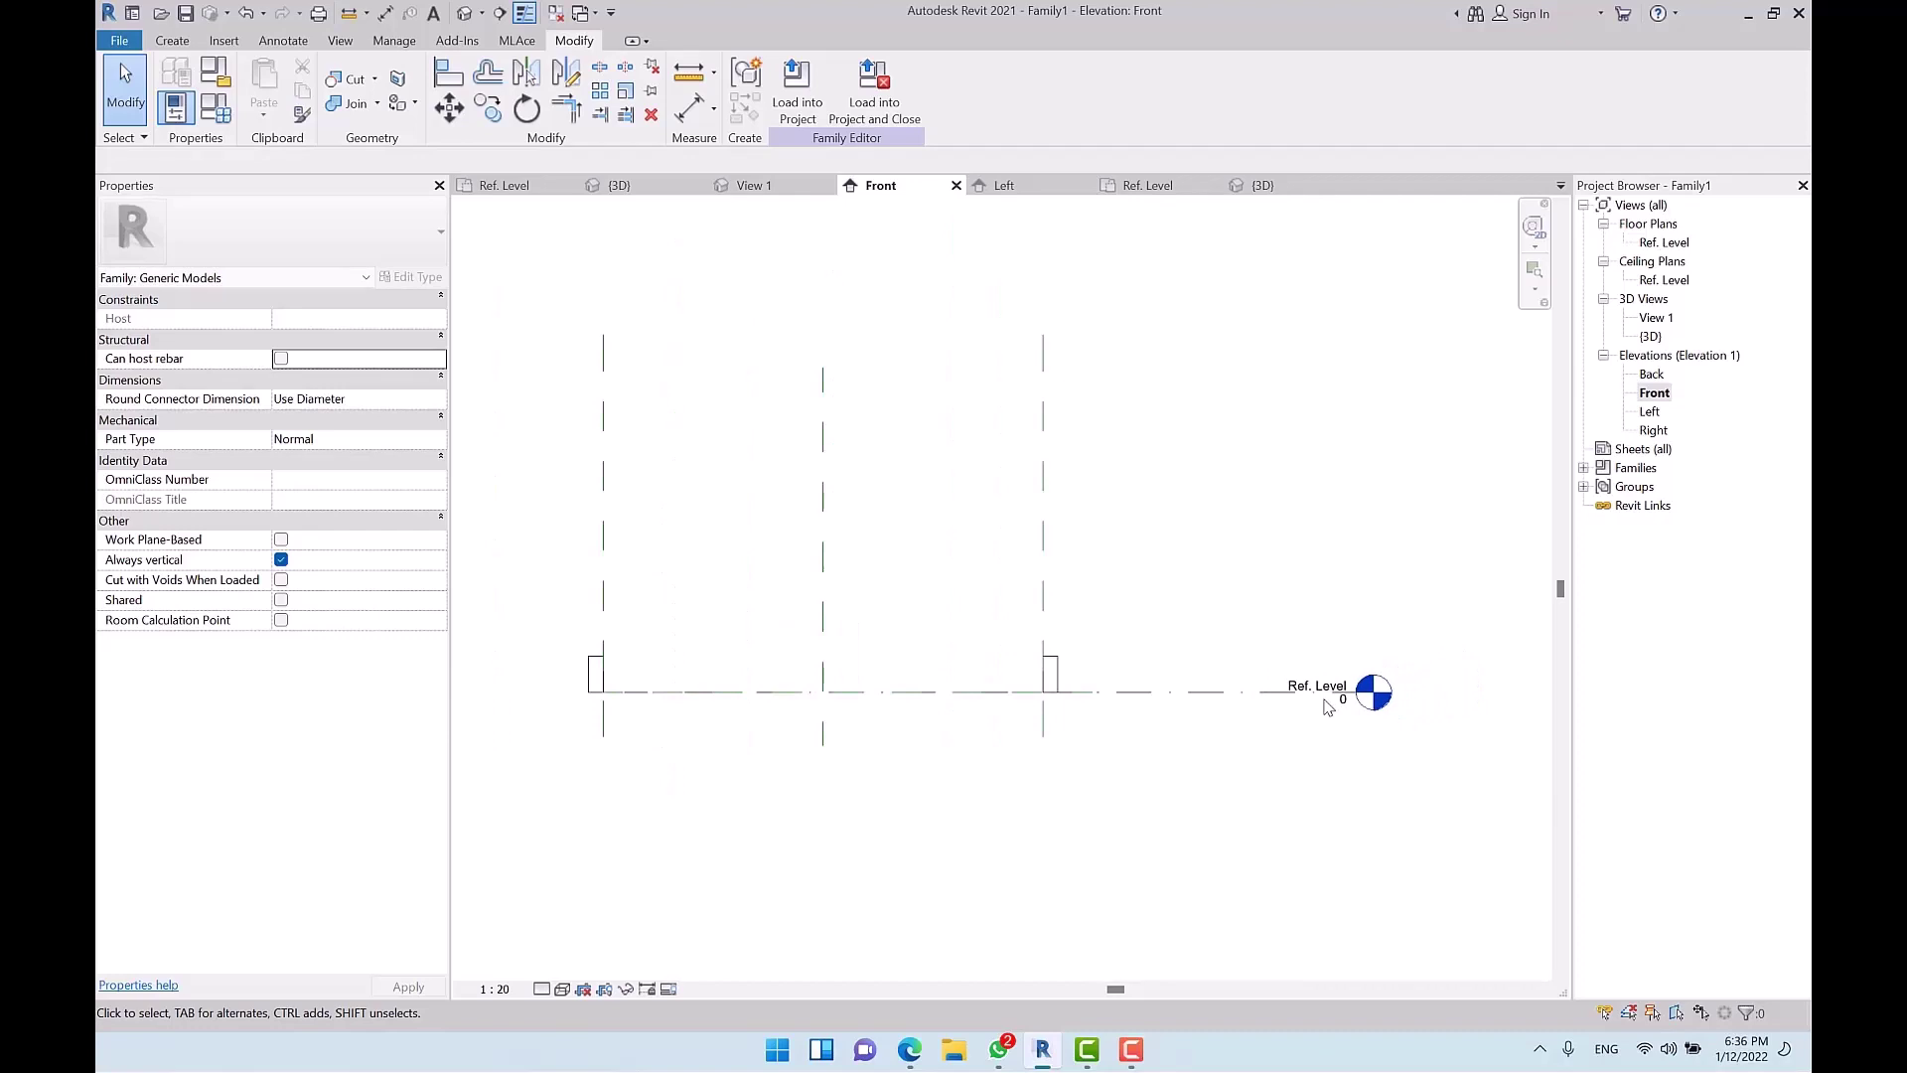
key(Tab)
click(887, 702)
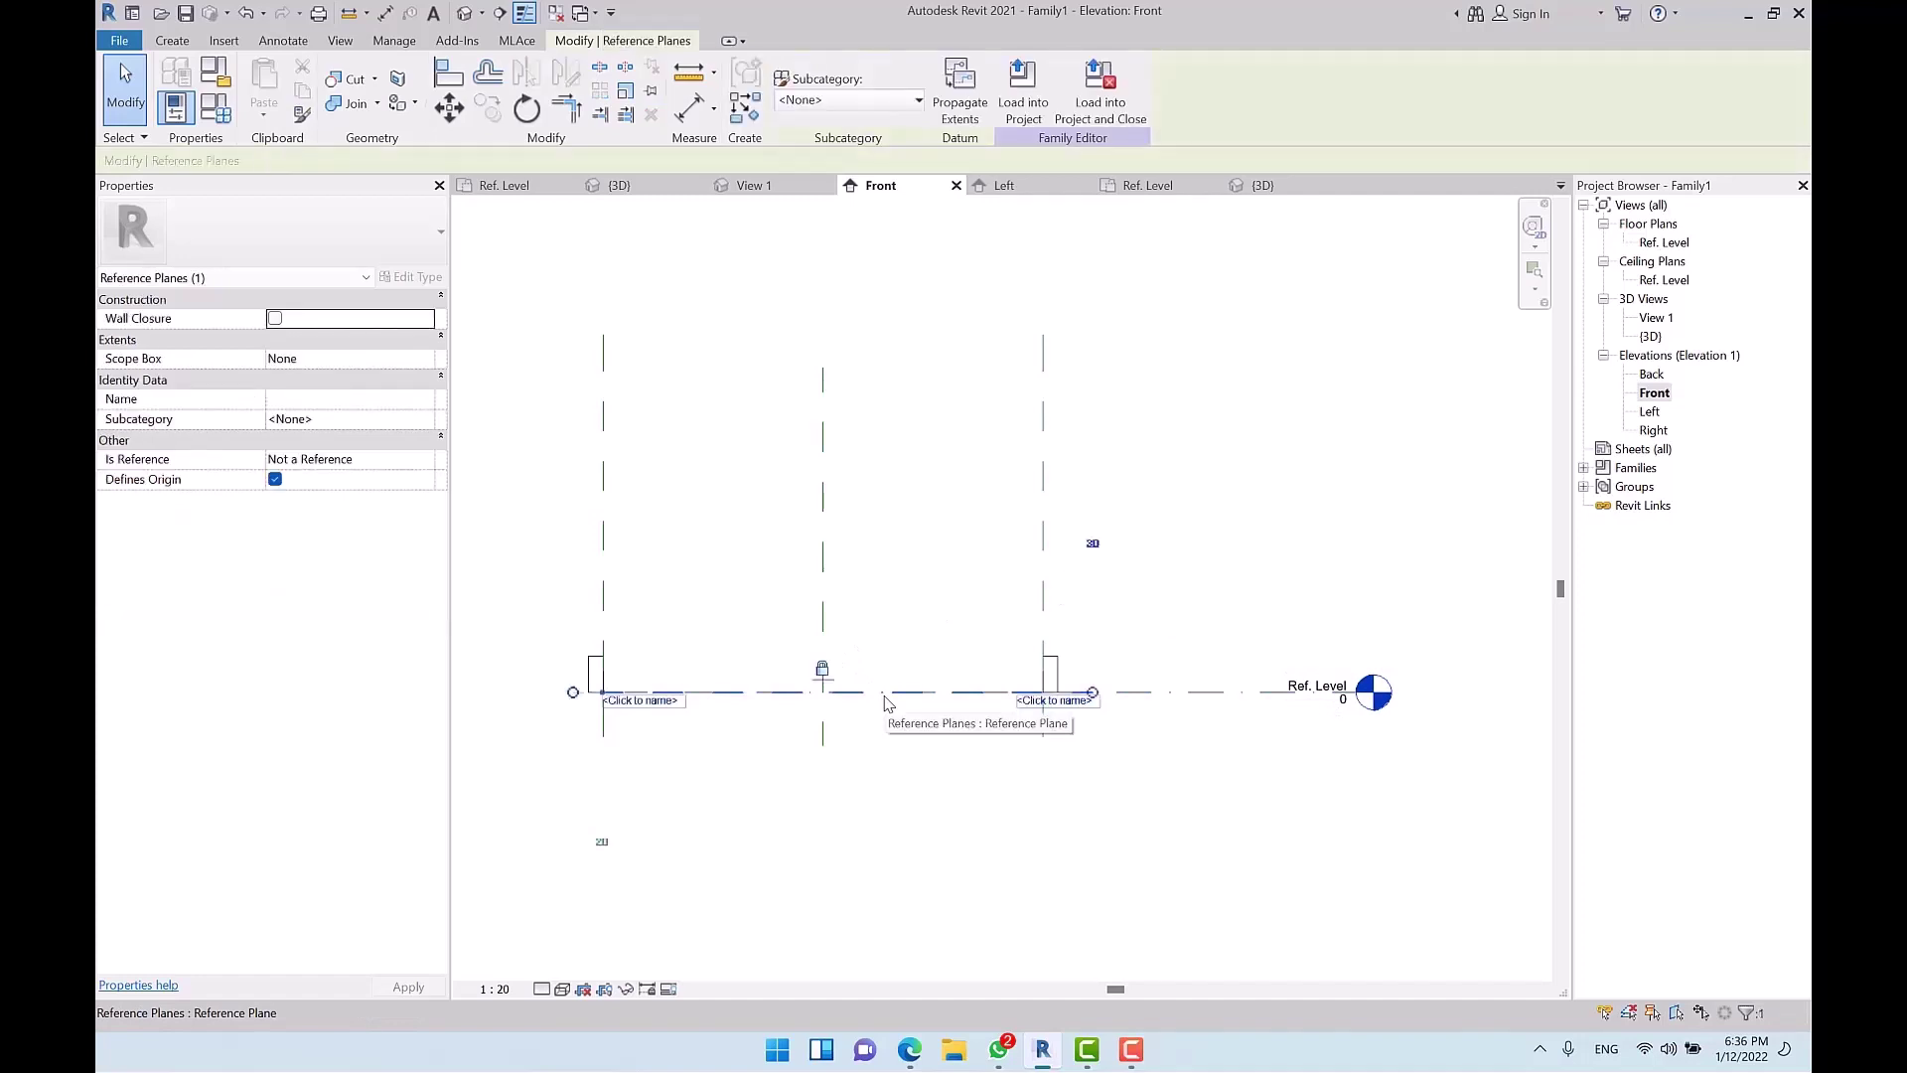
click(973, 810)
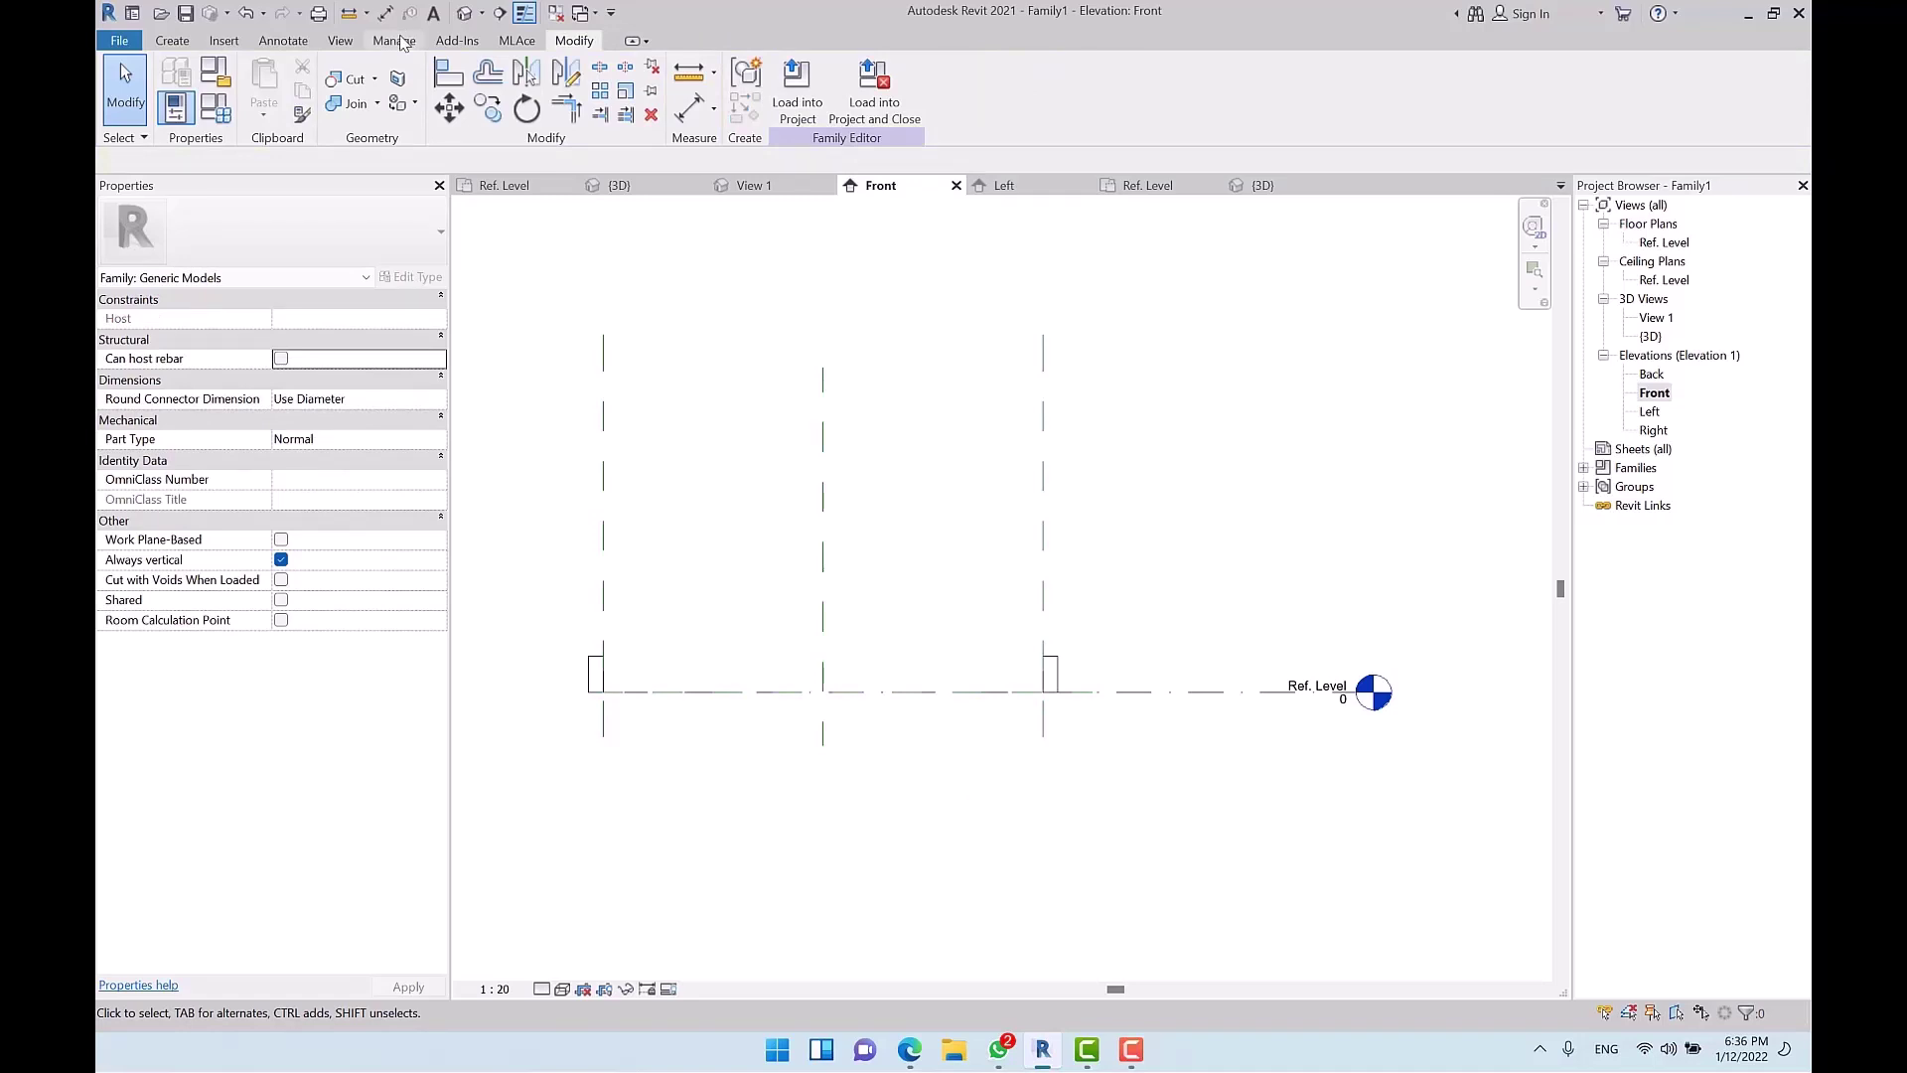
Step: Place an aligned dimension between the Ref. Level and the upper horizontal reference plane
key(d)
key(i)
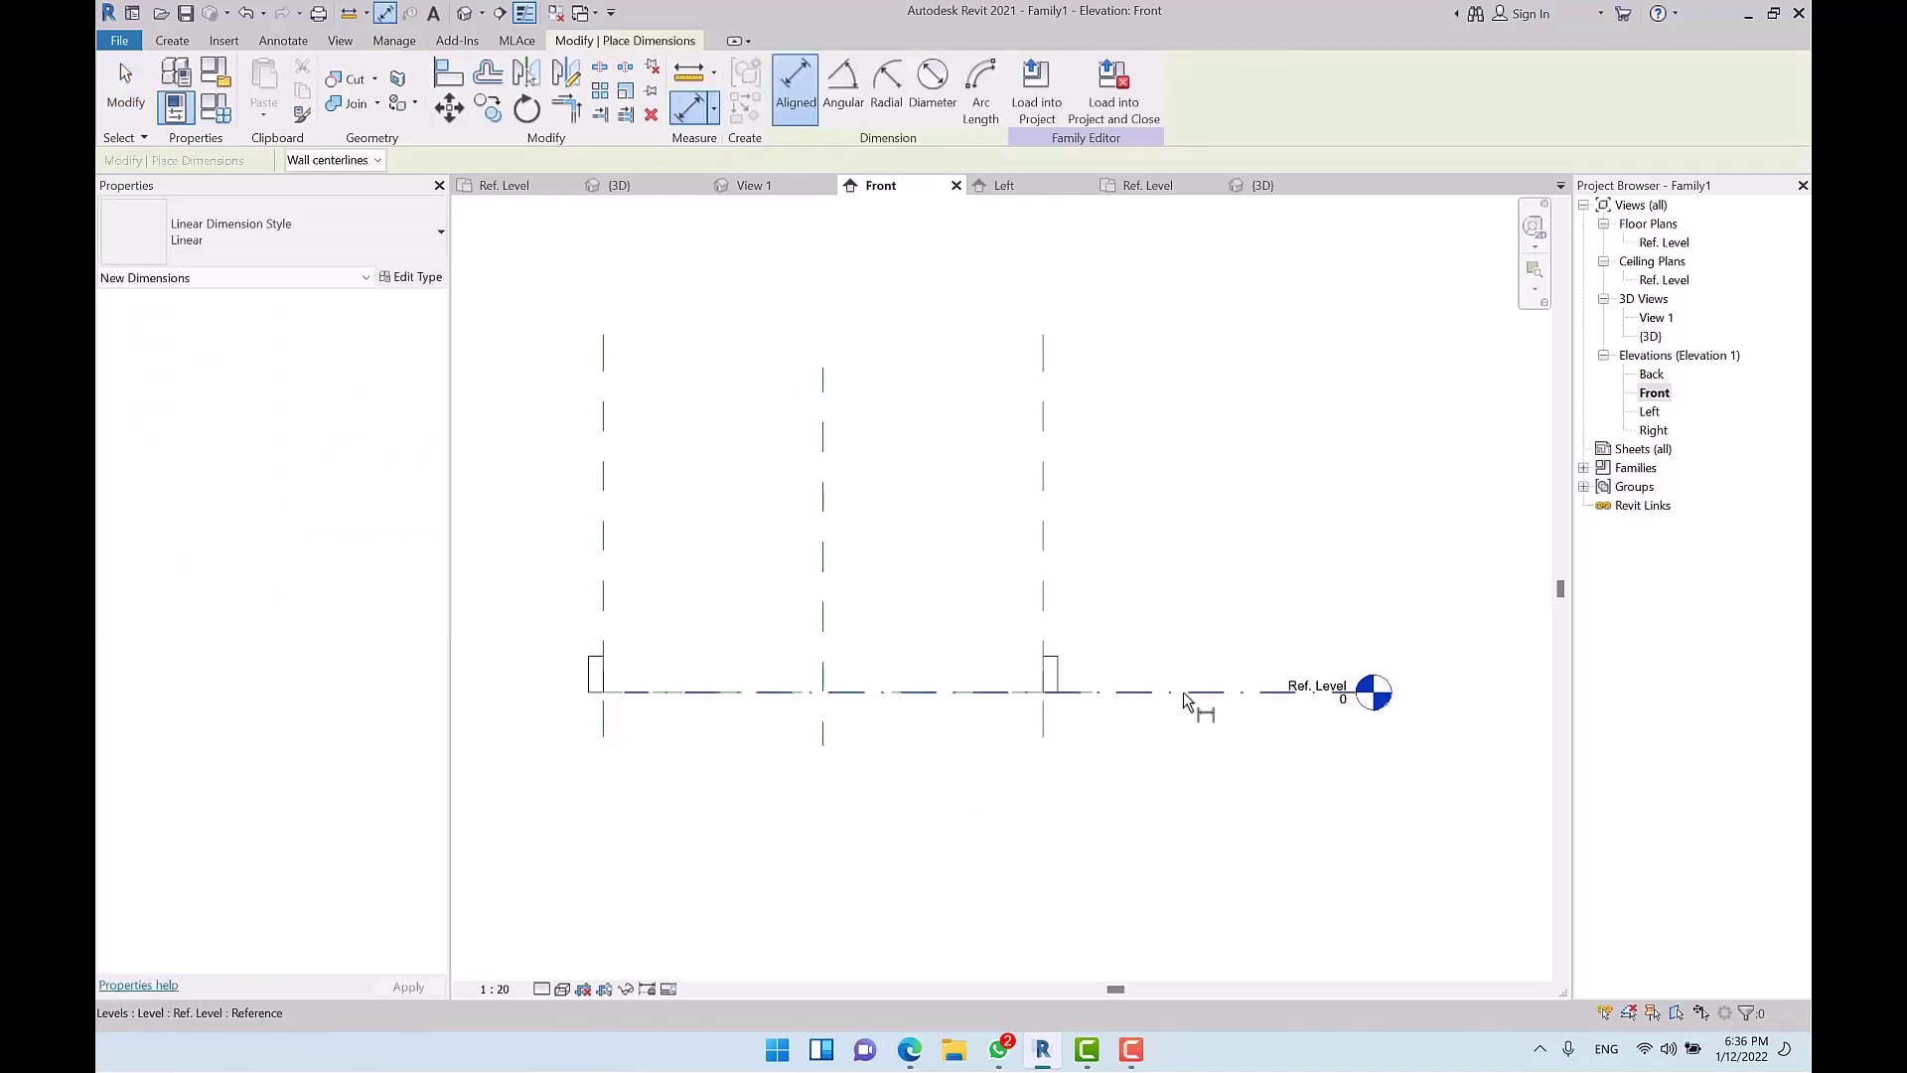
click(1201, 694)
scroll(1073, 864, down, 4)
click(1130, 420)
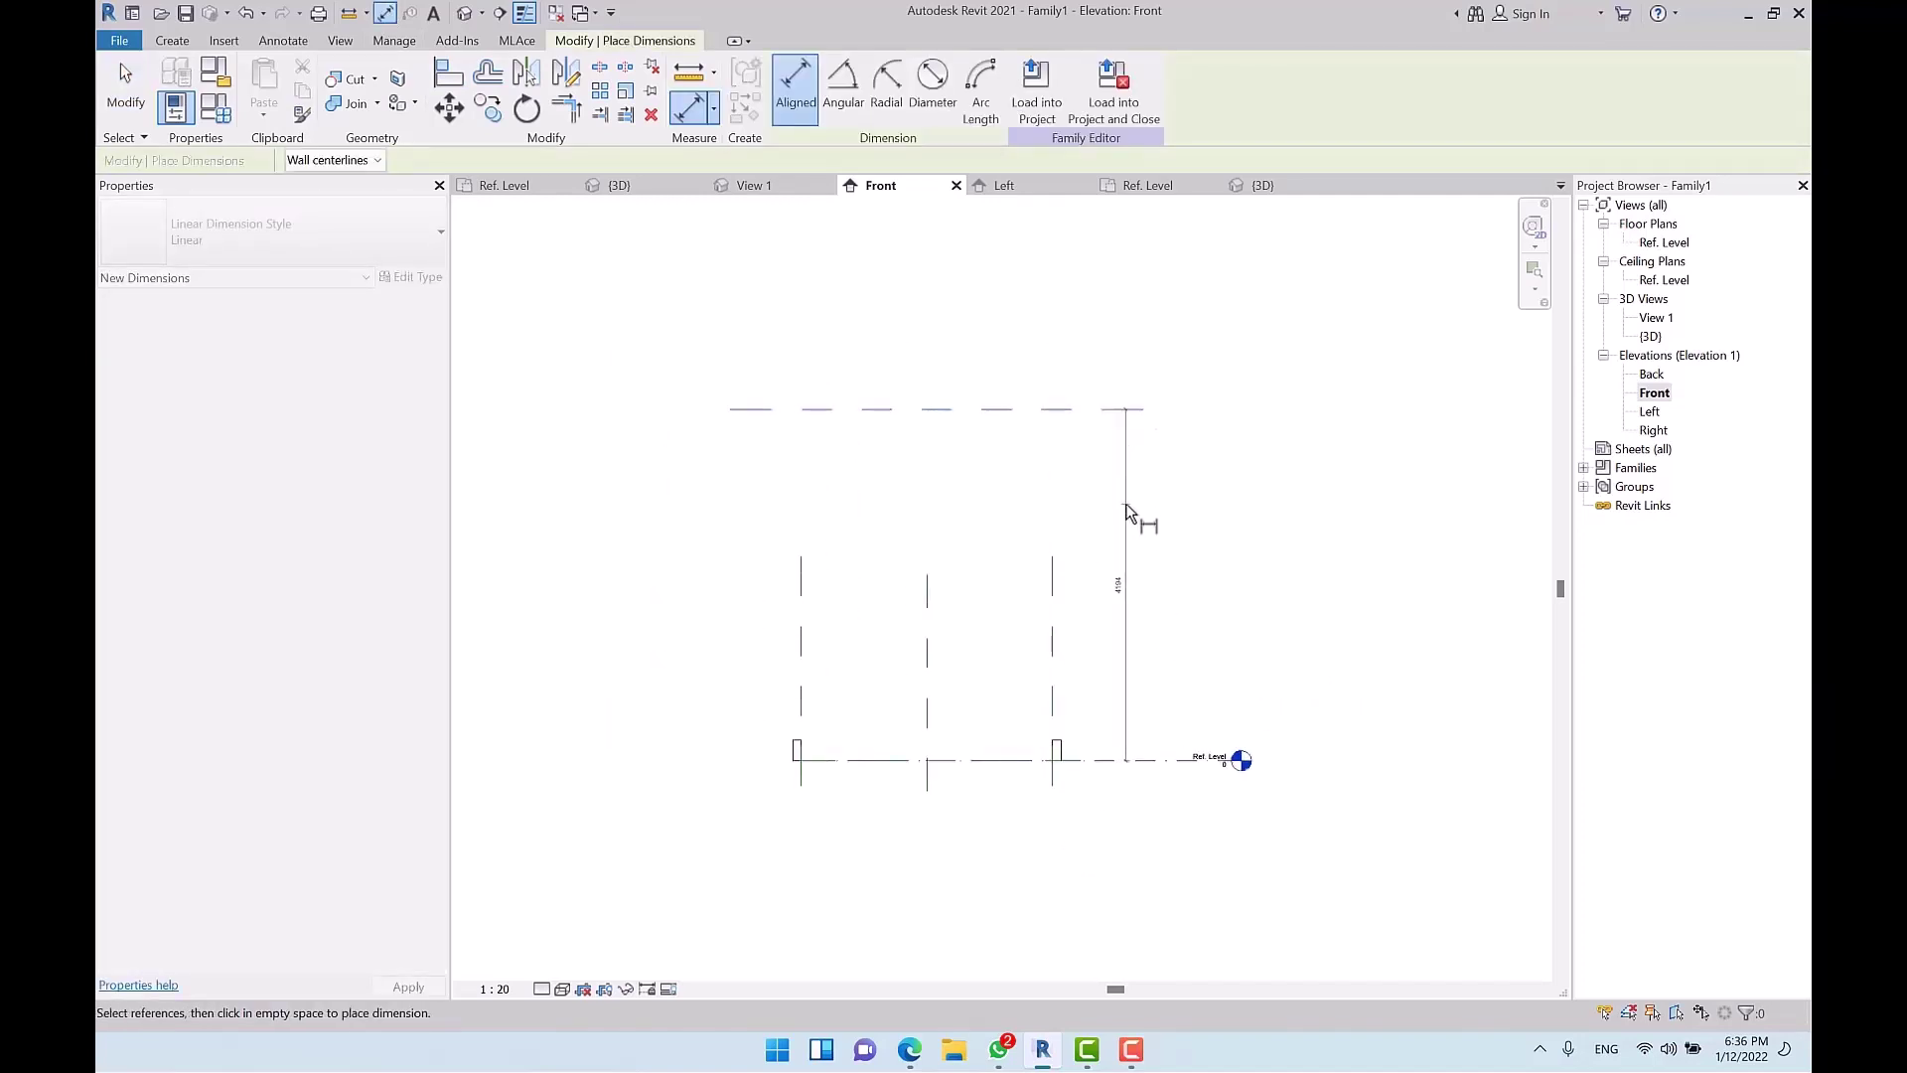
click(1129, 510)
key(Escape)
scroll(1056, 519, up, 2)
scroll(1124, 562, up, 2)
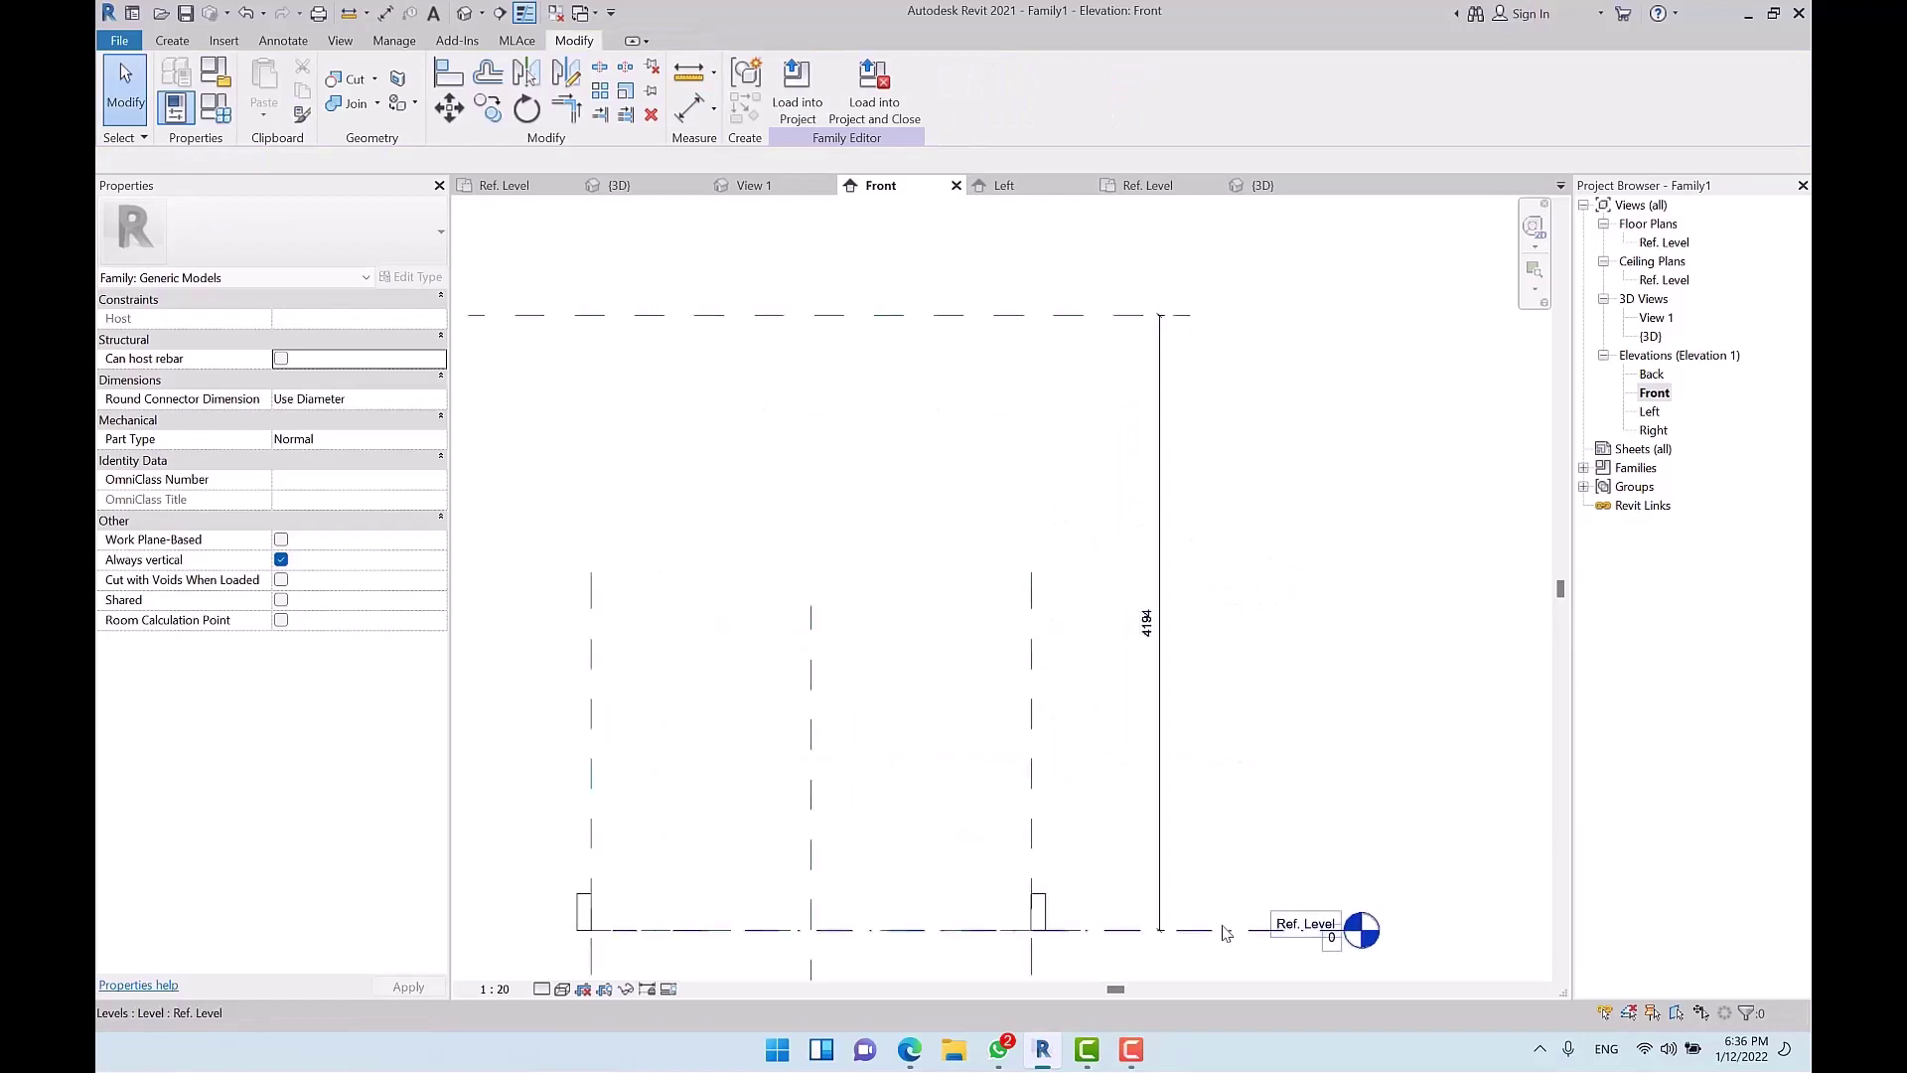
Step: Label the vertical dimension with a new type-based family parameter named Height
click(1160, 378)
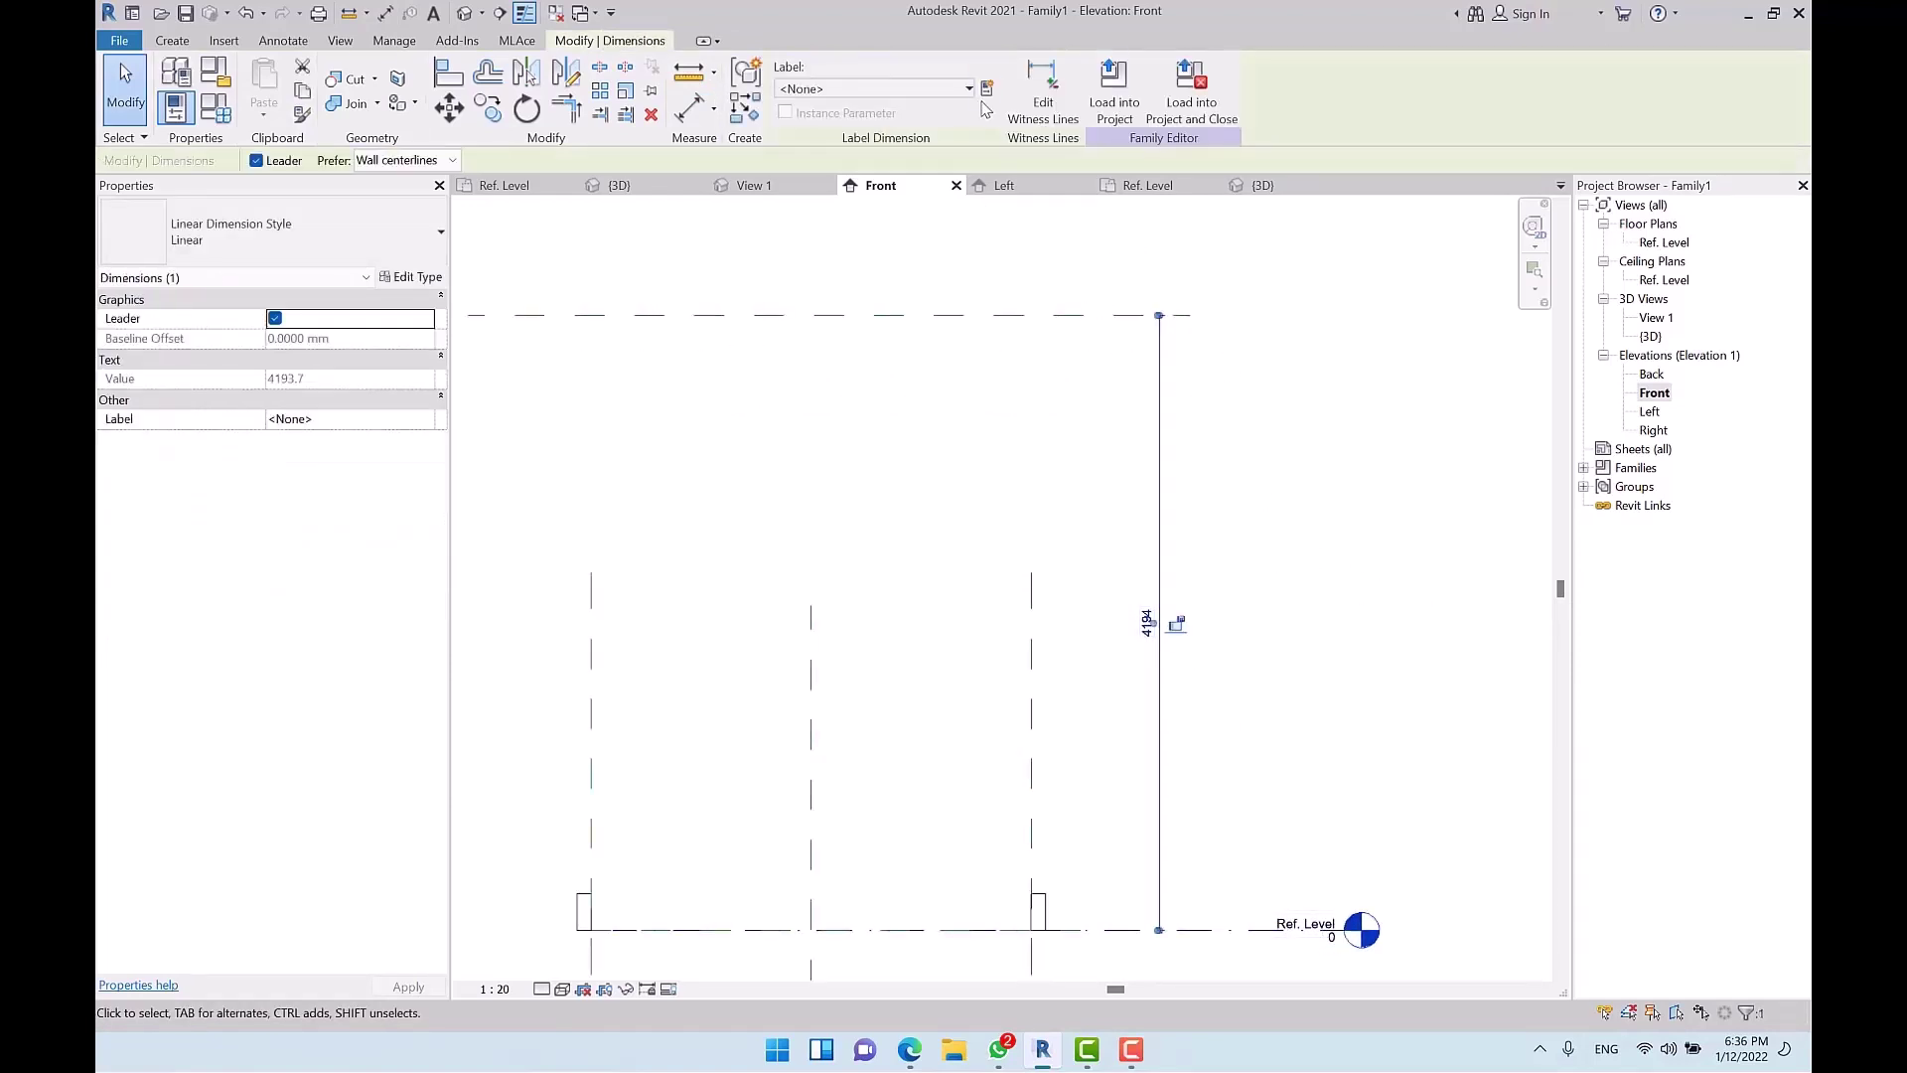
click(986, 89)
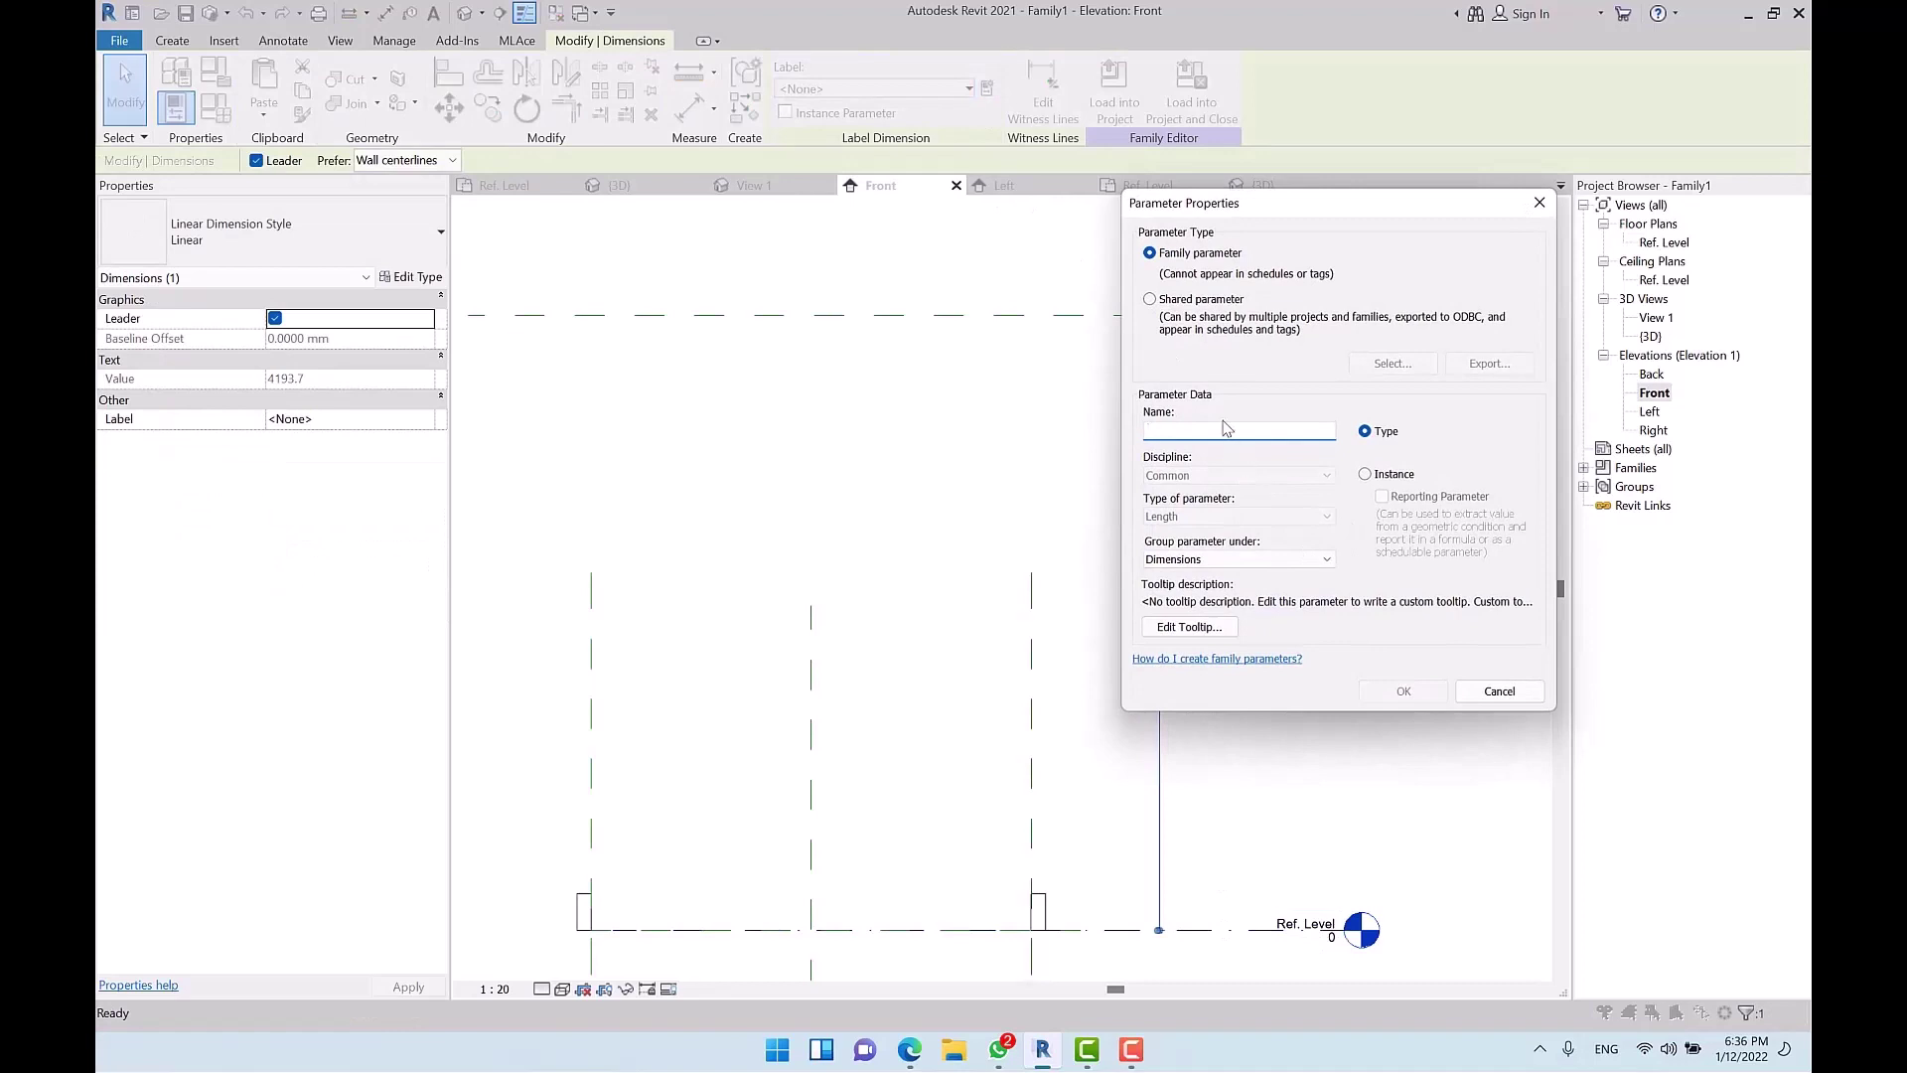
text(Height)
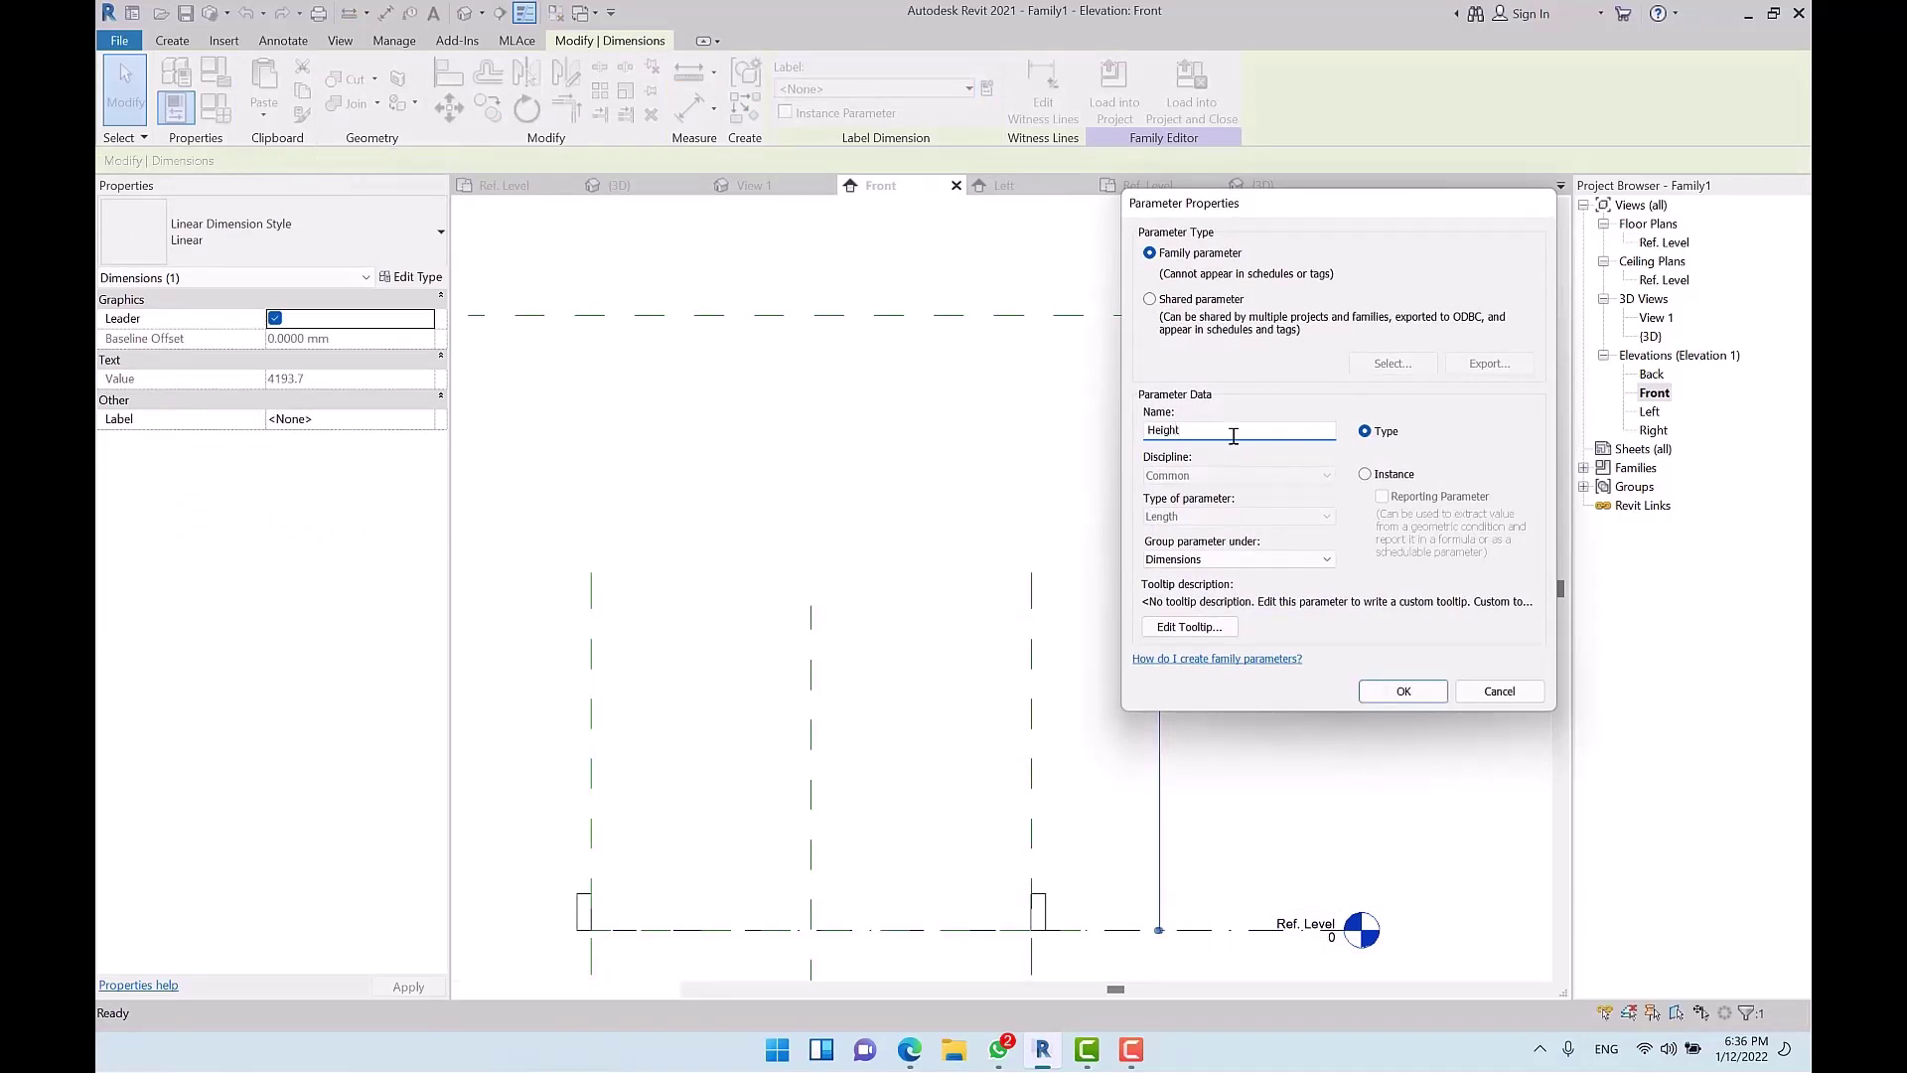
key(Return)
click(1290, 442)
scroll(1296, 454, down, 2)
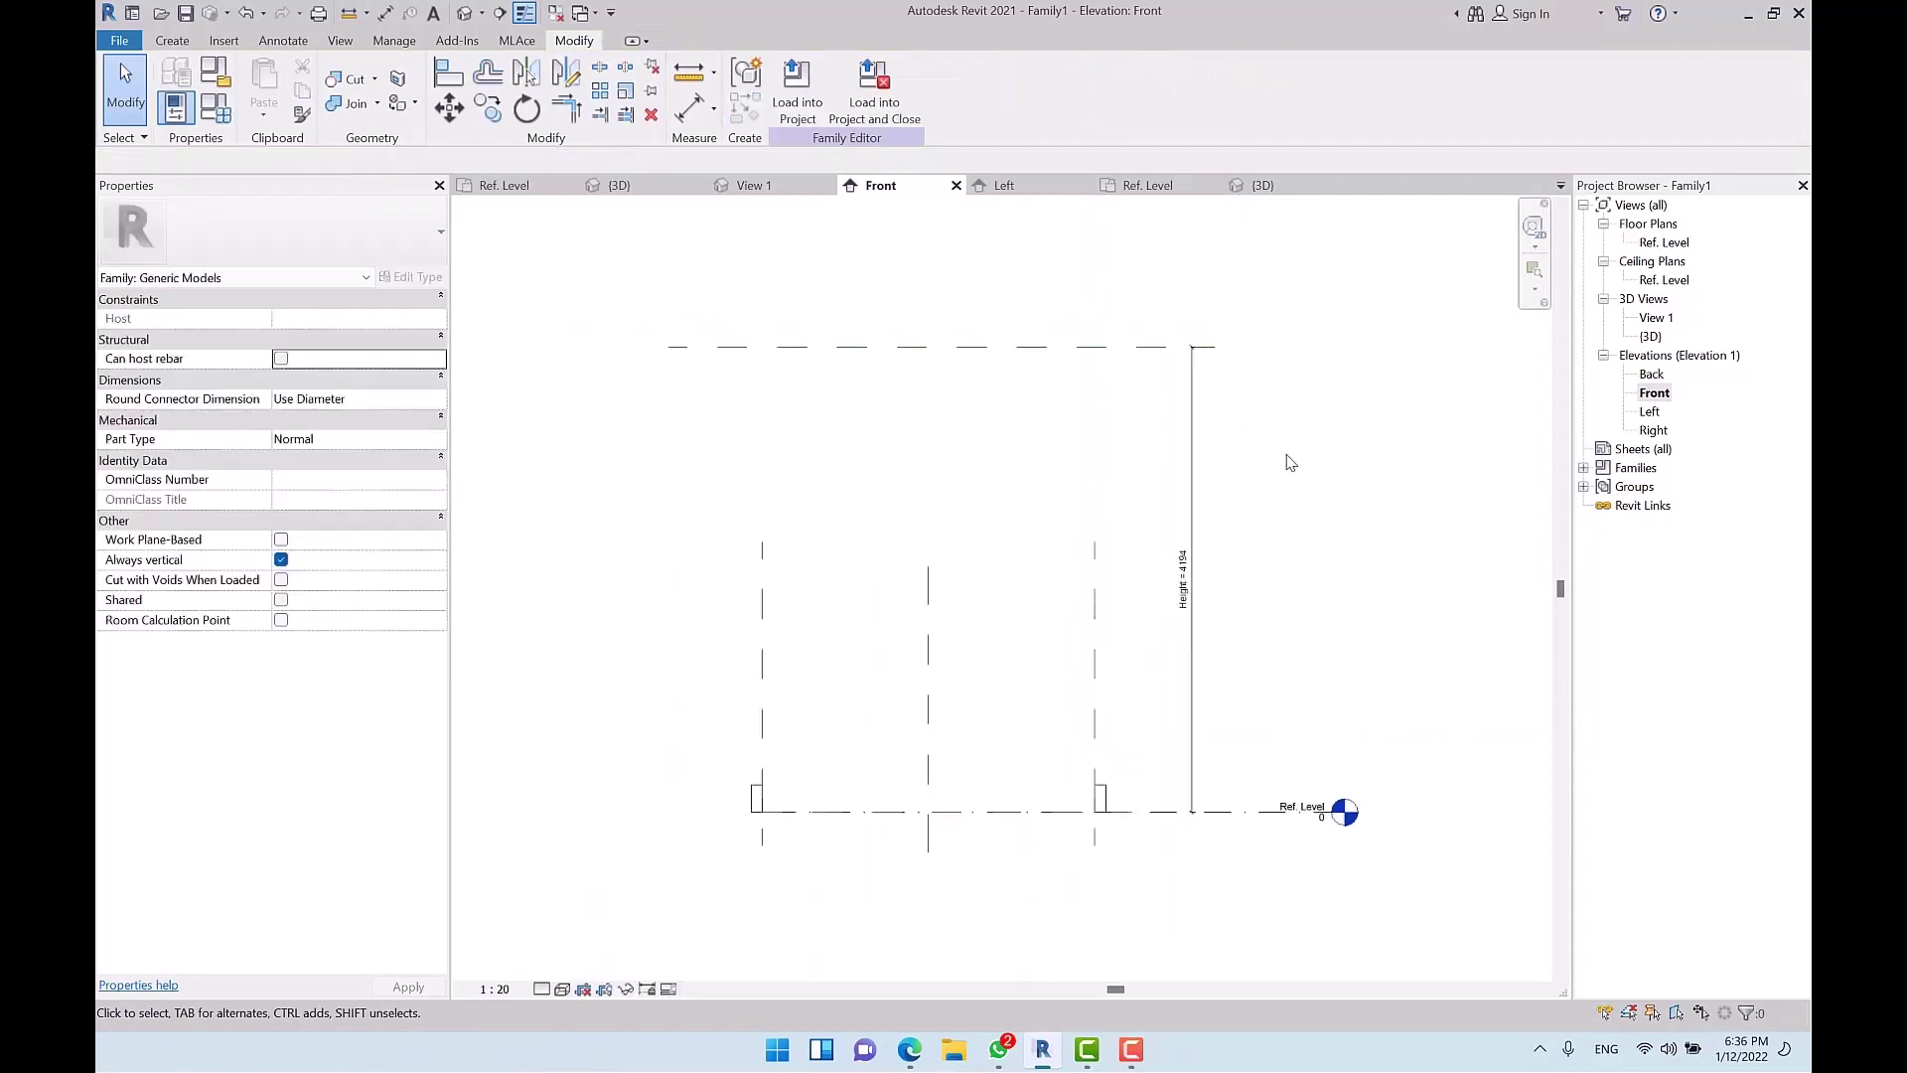
Step: Stretch the top of the extrusion up to the upper reference plane and lock it there
click(1103, 794)
drag(926, 784, 968, 358)
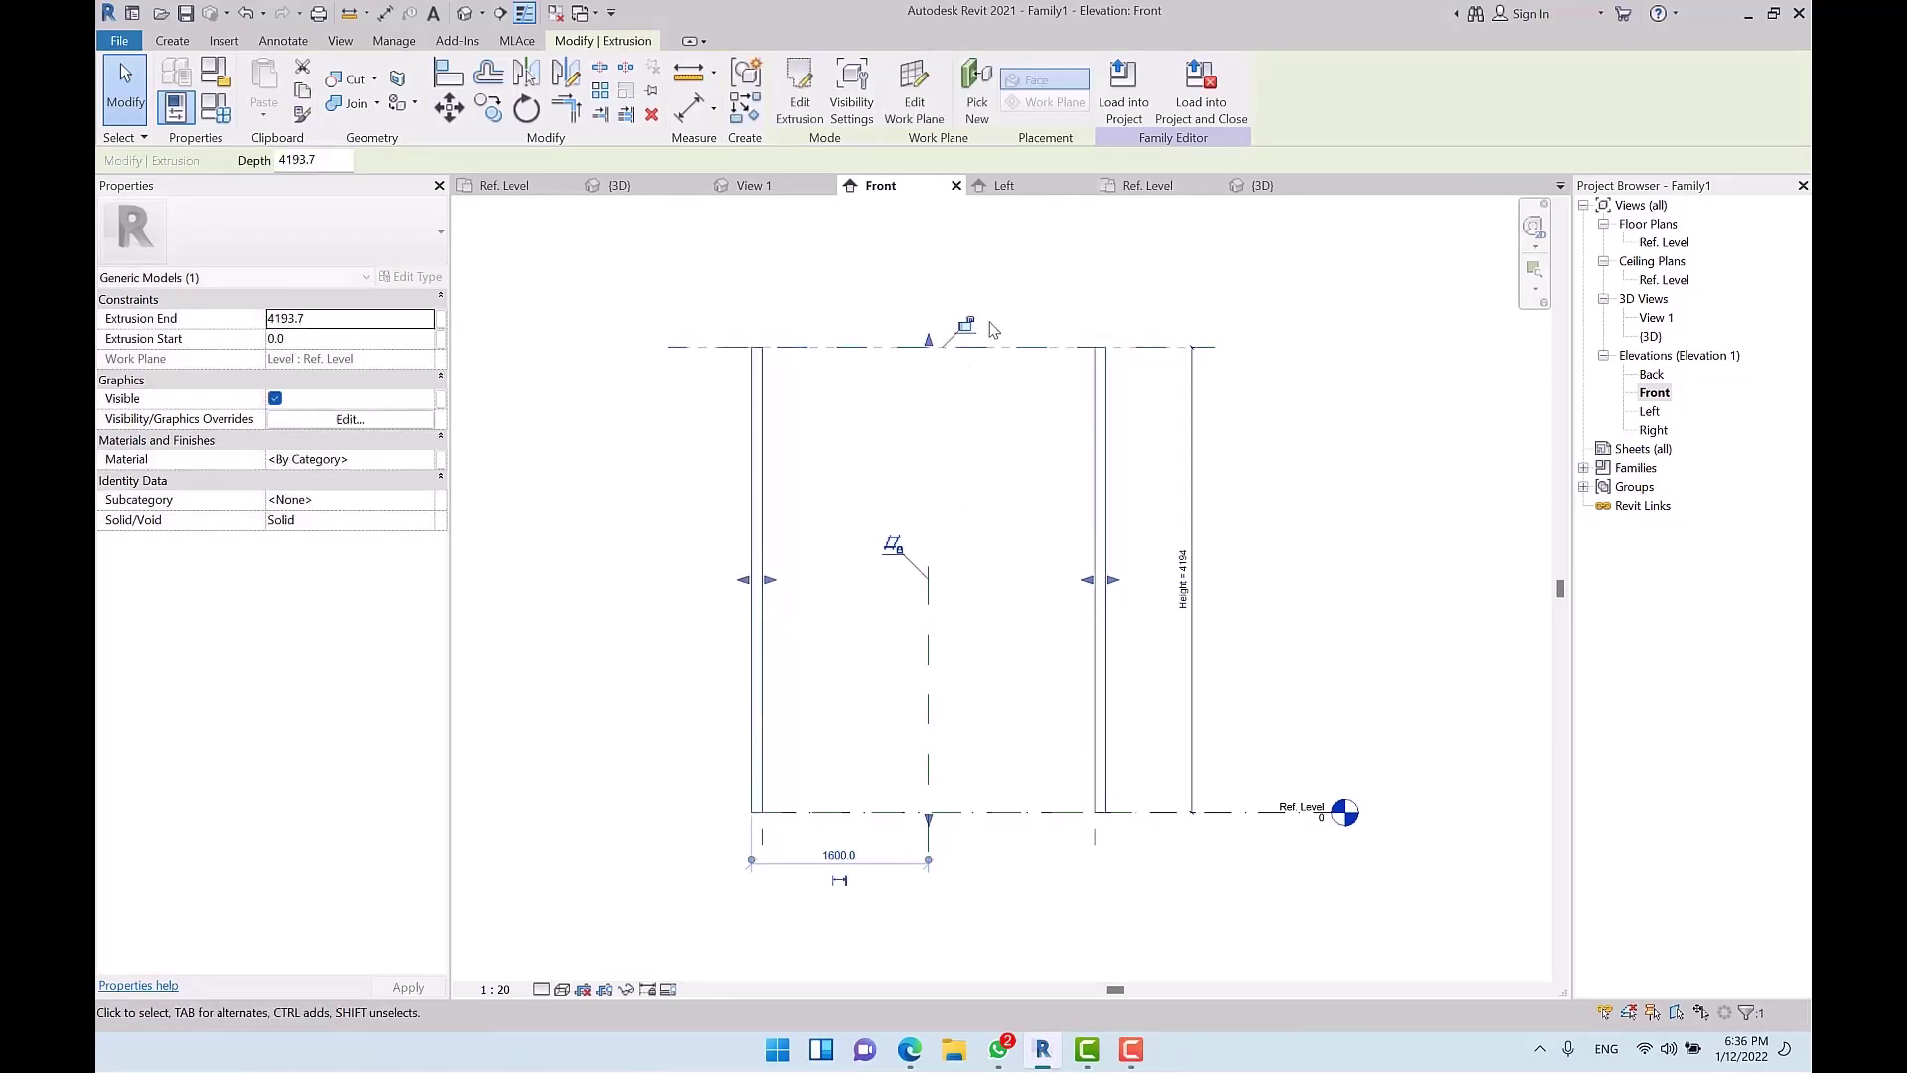
key(Escape)
Step: View the extrusion in 3D and set the family's Height parameter to 5000, applying it to the model
click(465, 13)
shift+middle_drag(719, 357, 1053, 695)
click(214, 107)
click(1441, 337)
text(5000)
key(Tab)
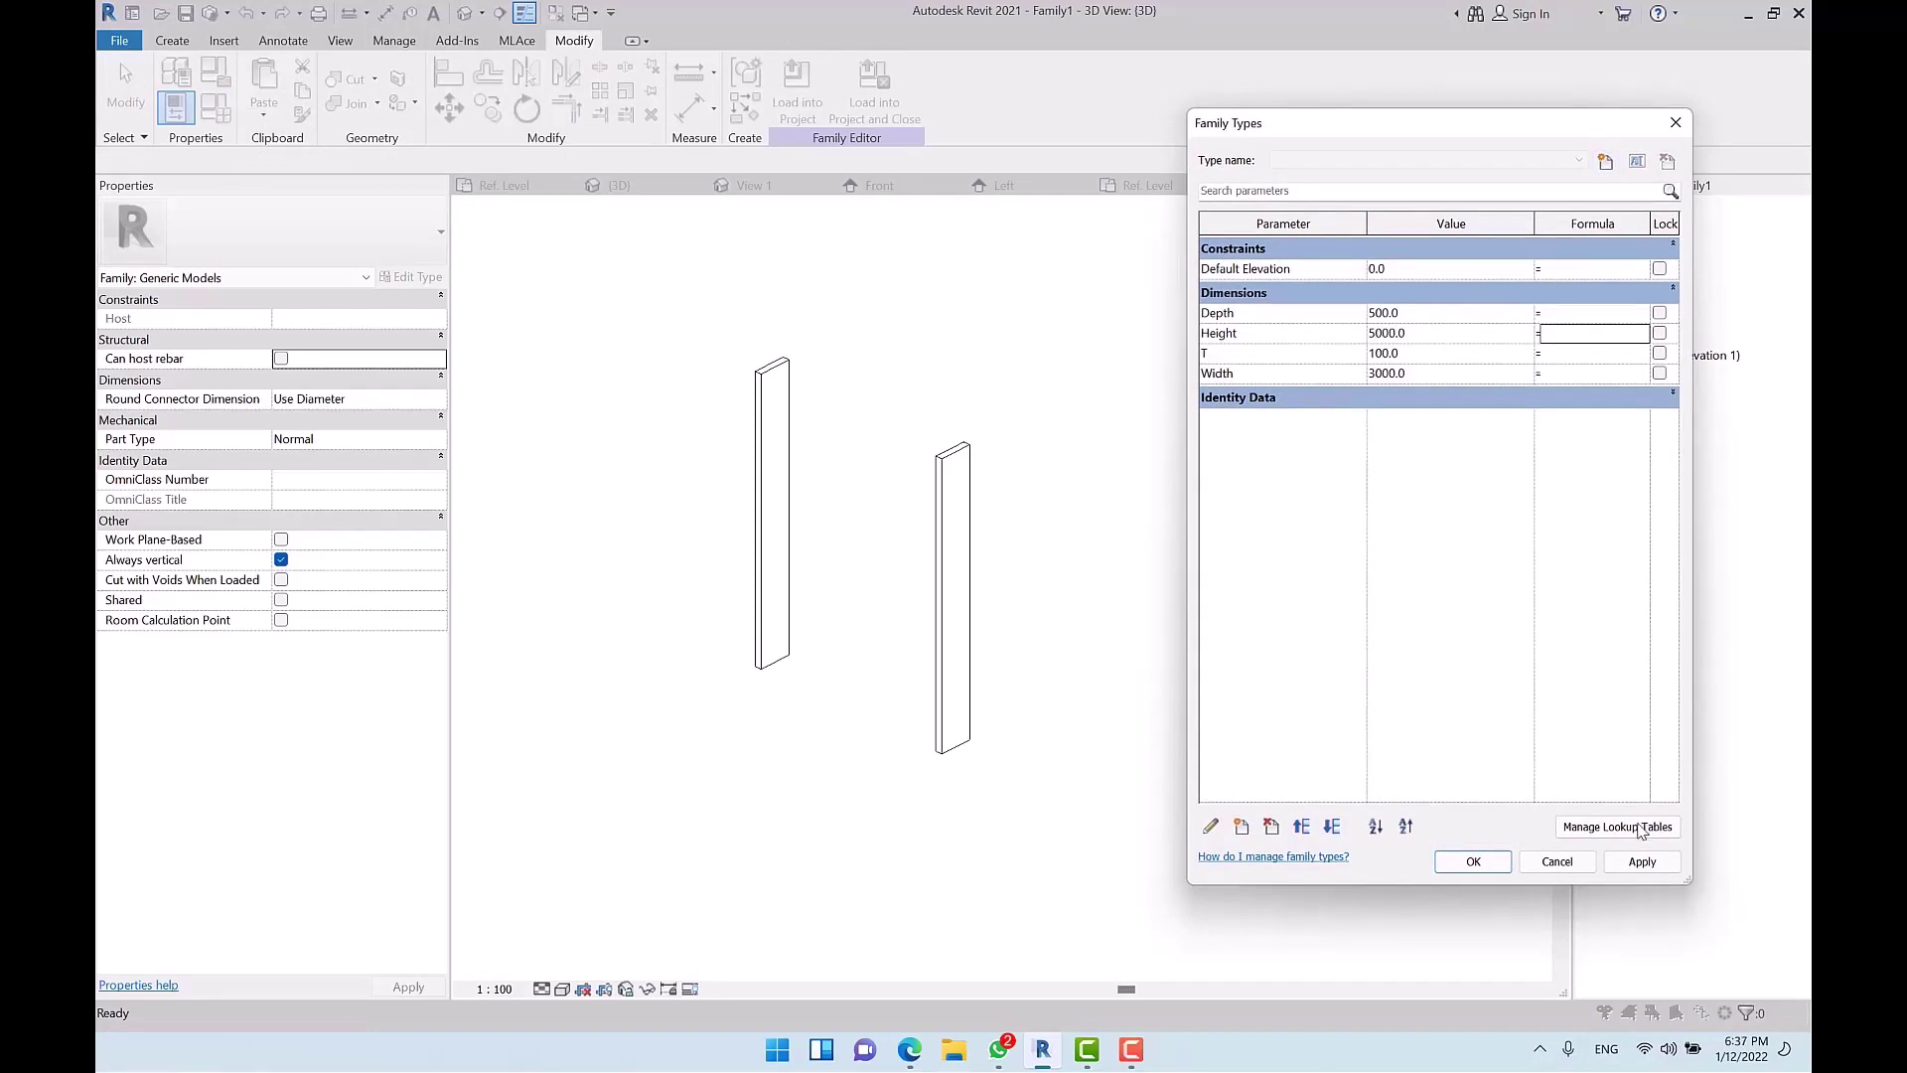
click(1642, 861)
click(1473, 861)
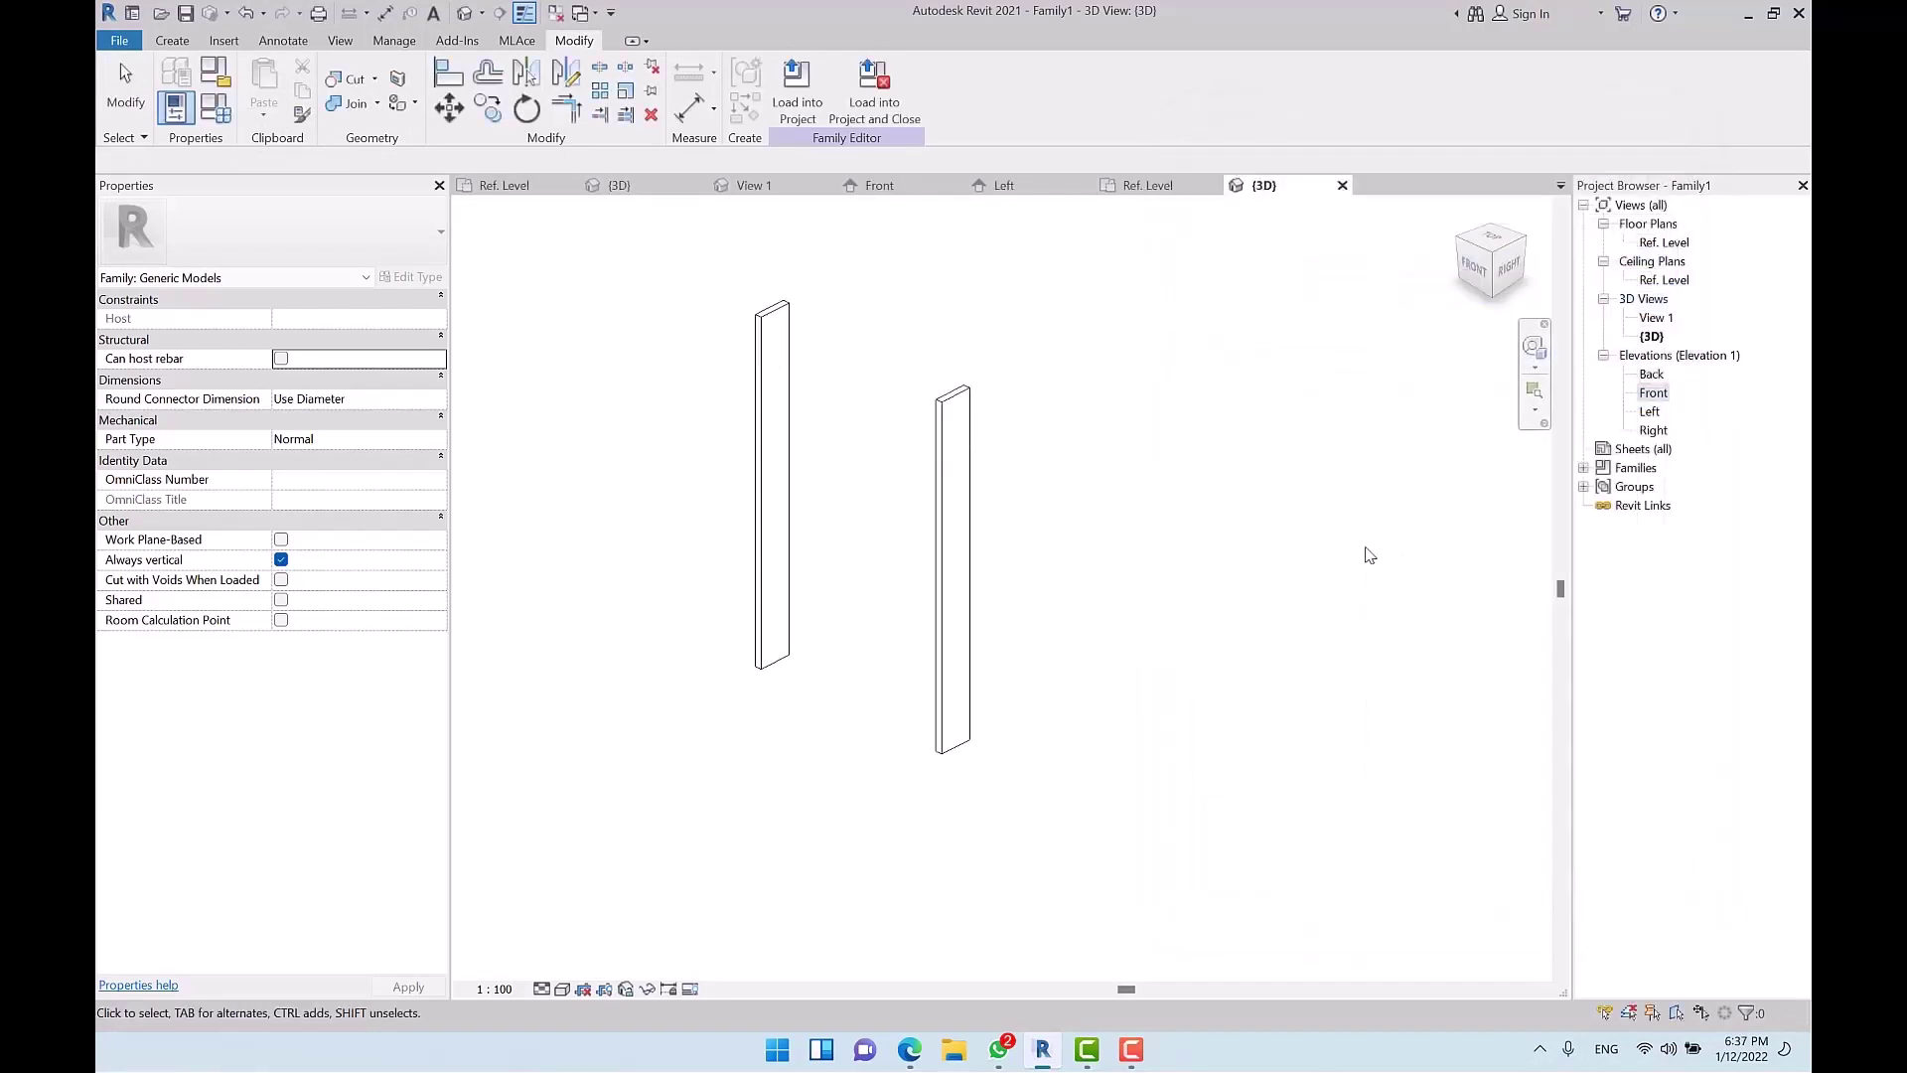
Step: In the Ref. Level plan, draw two horizontal reference planes just inside the depth planes, the upper about 170 mm from the centre plane
double_click(1661, 242)
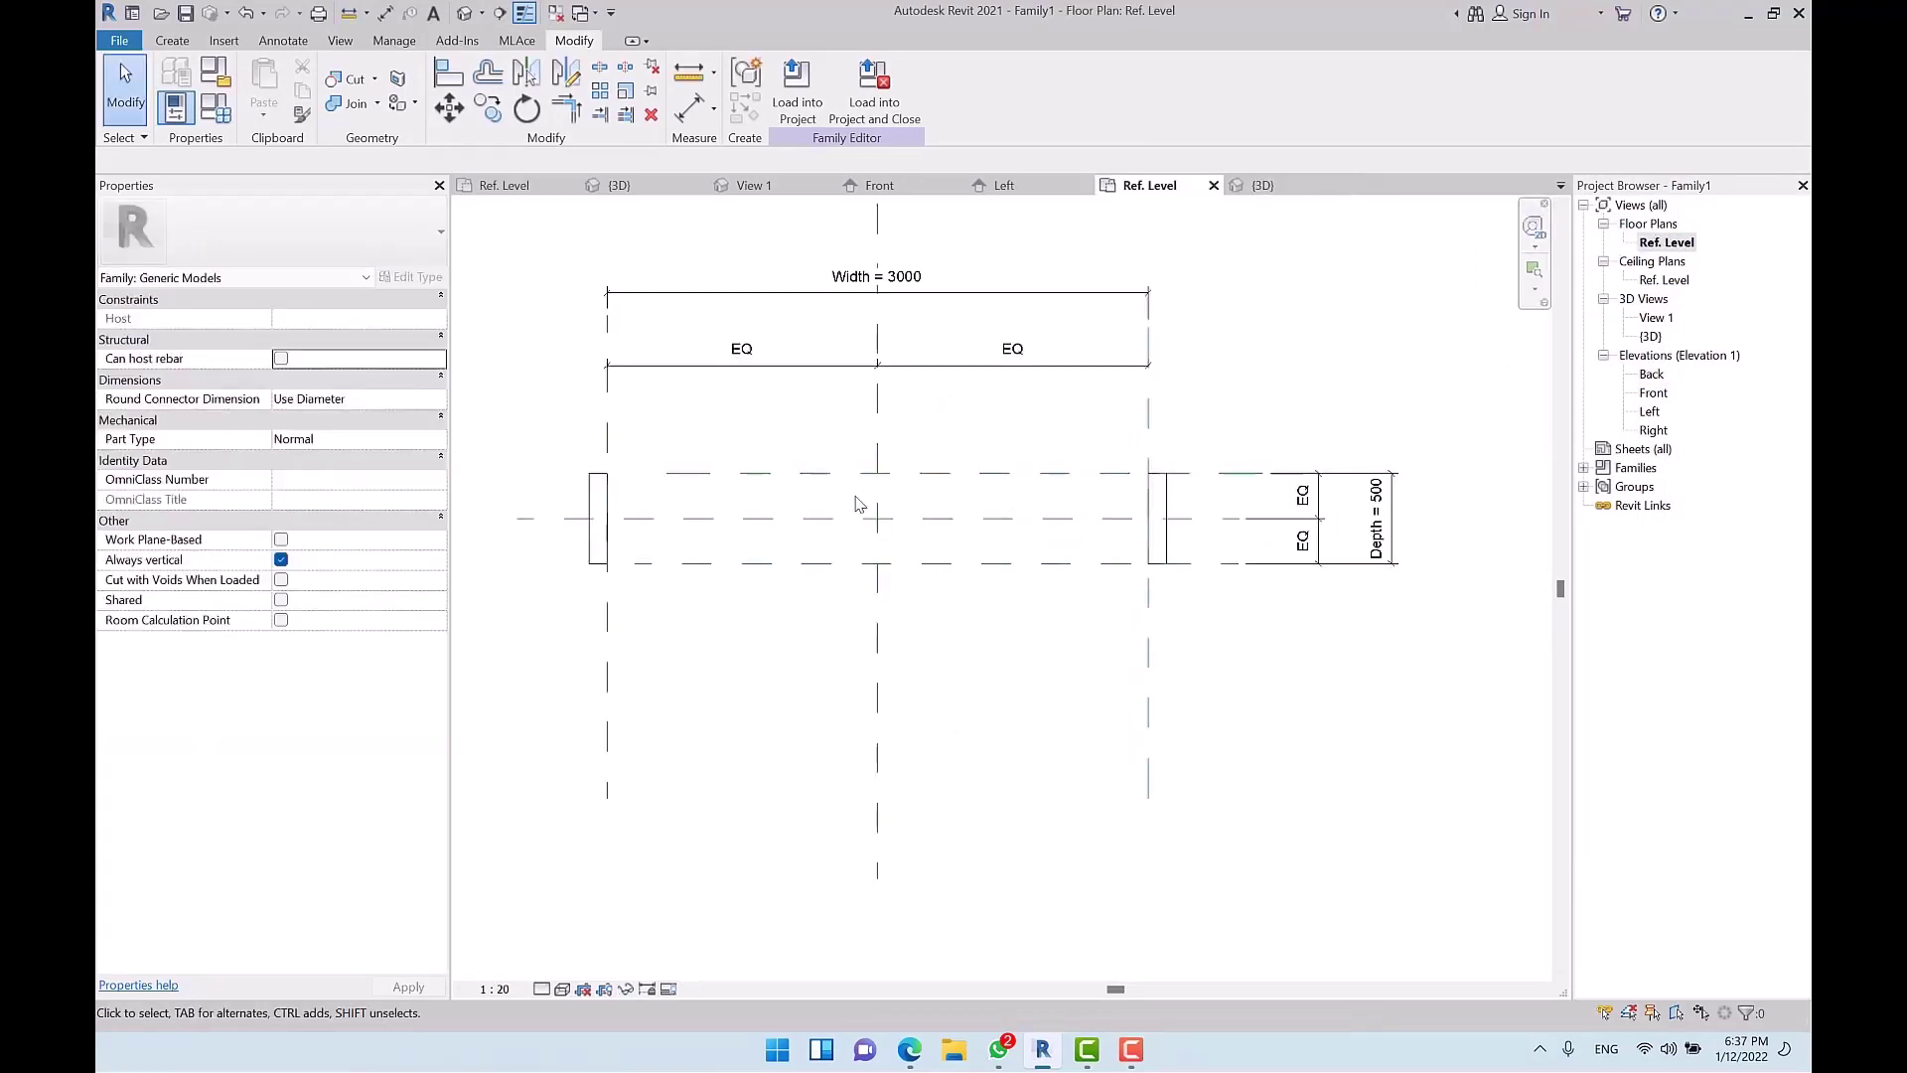
scroll(1163, 537, up, 3)
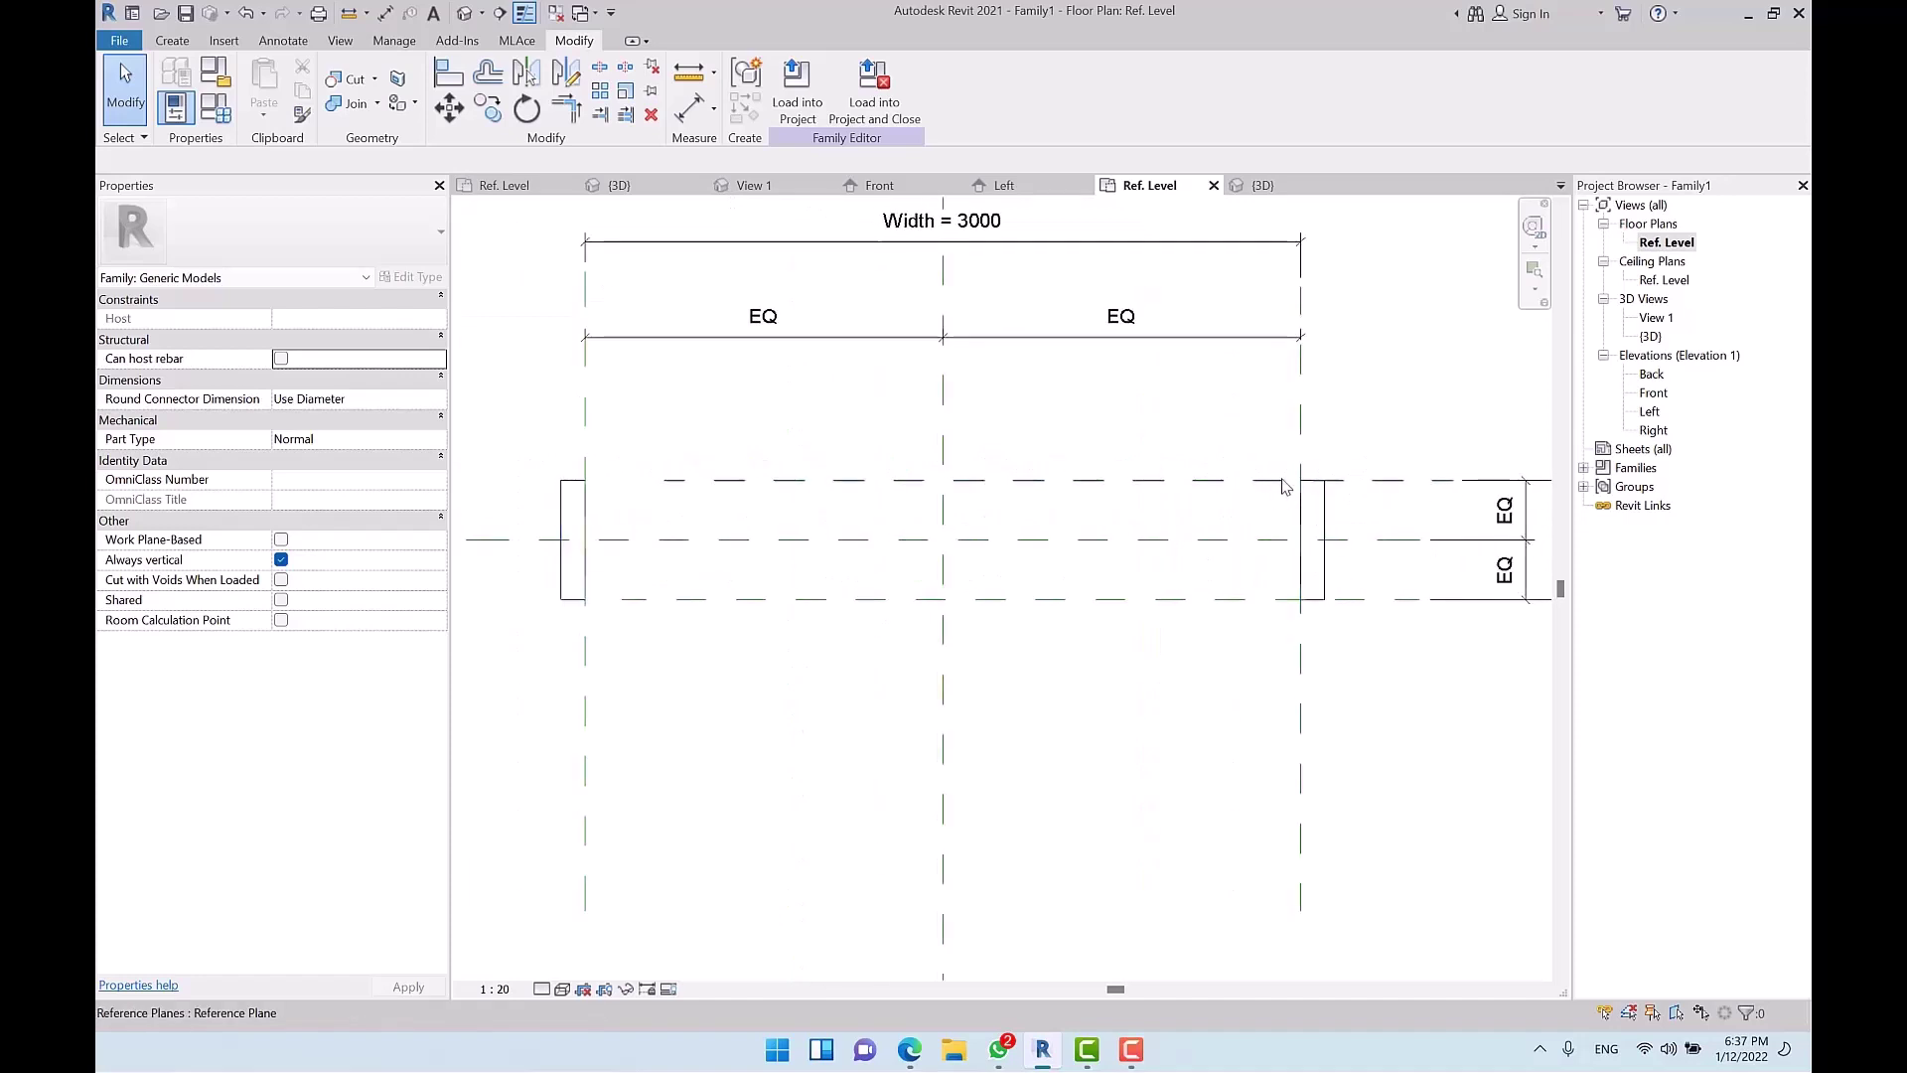
scroll(834, 600, down, 2)
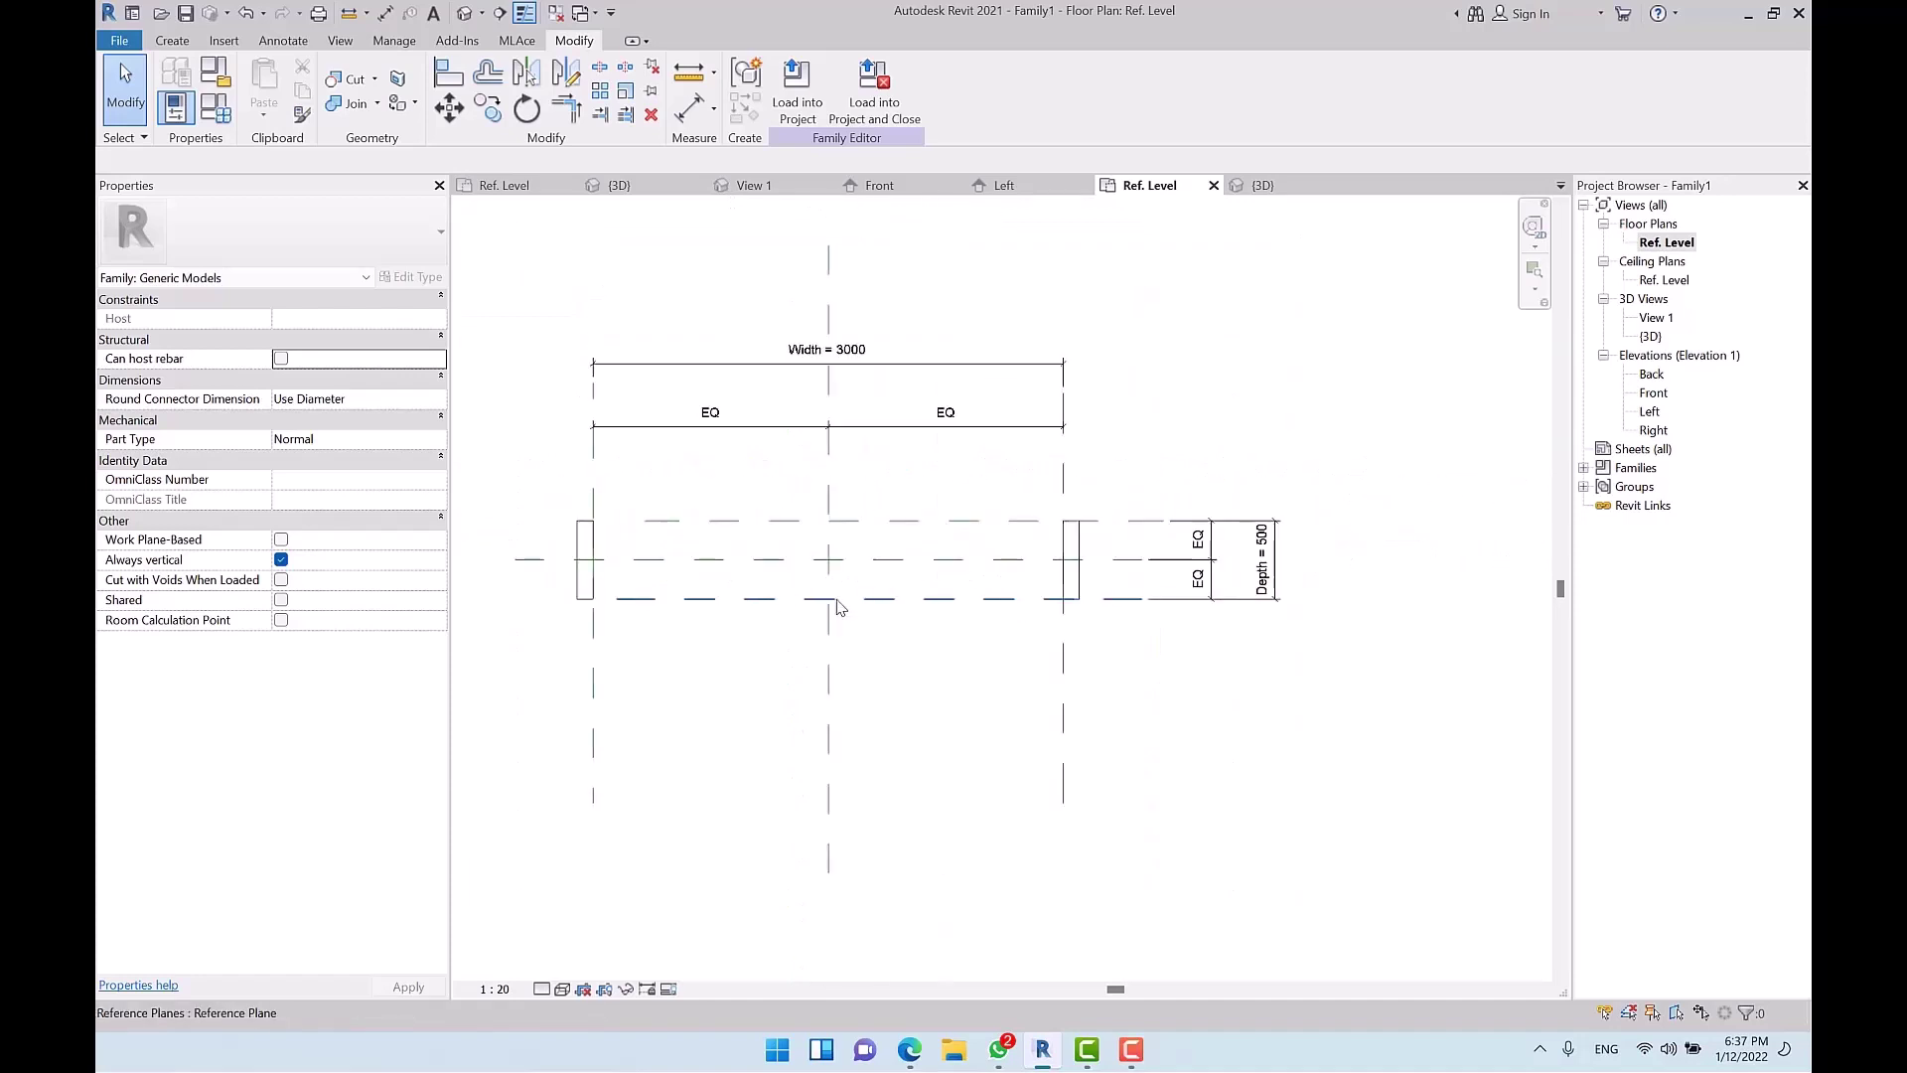
key(r)
key(p)
click(516, 534)
click(1190, 535)
click(1116, 588)
click(481, 588)
key(Escape)
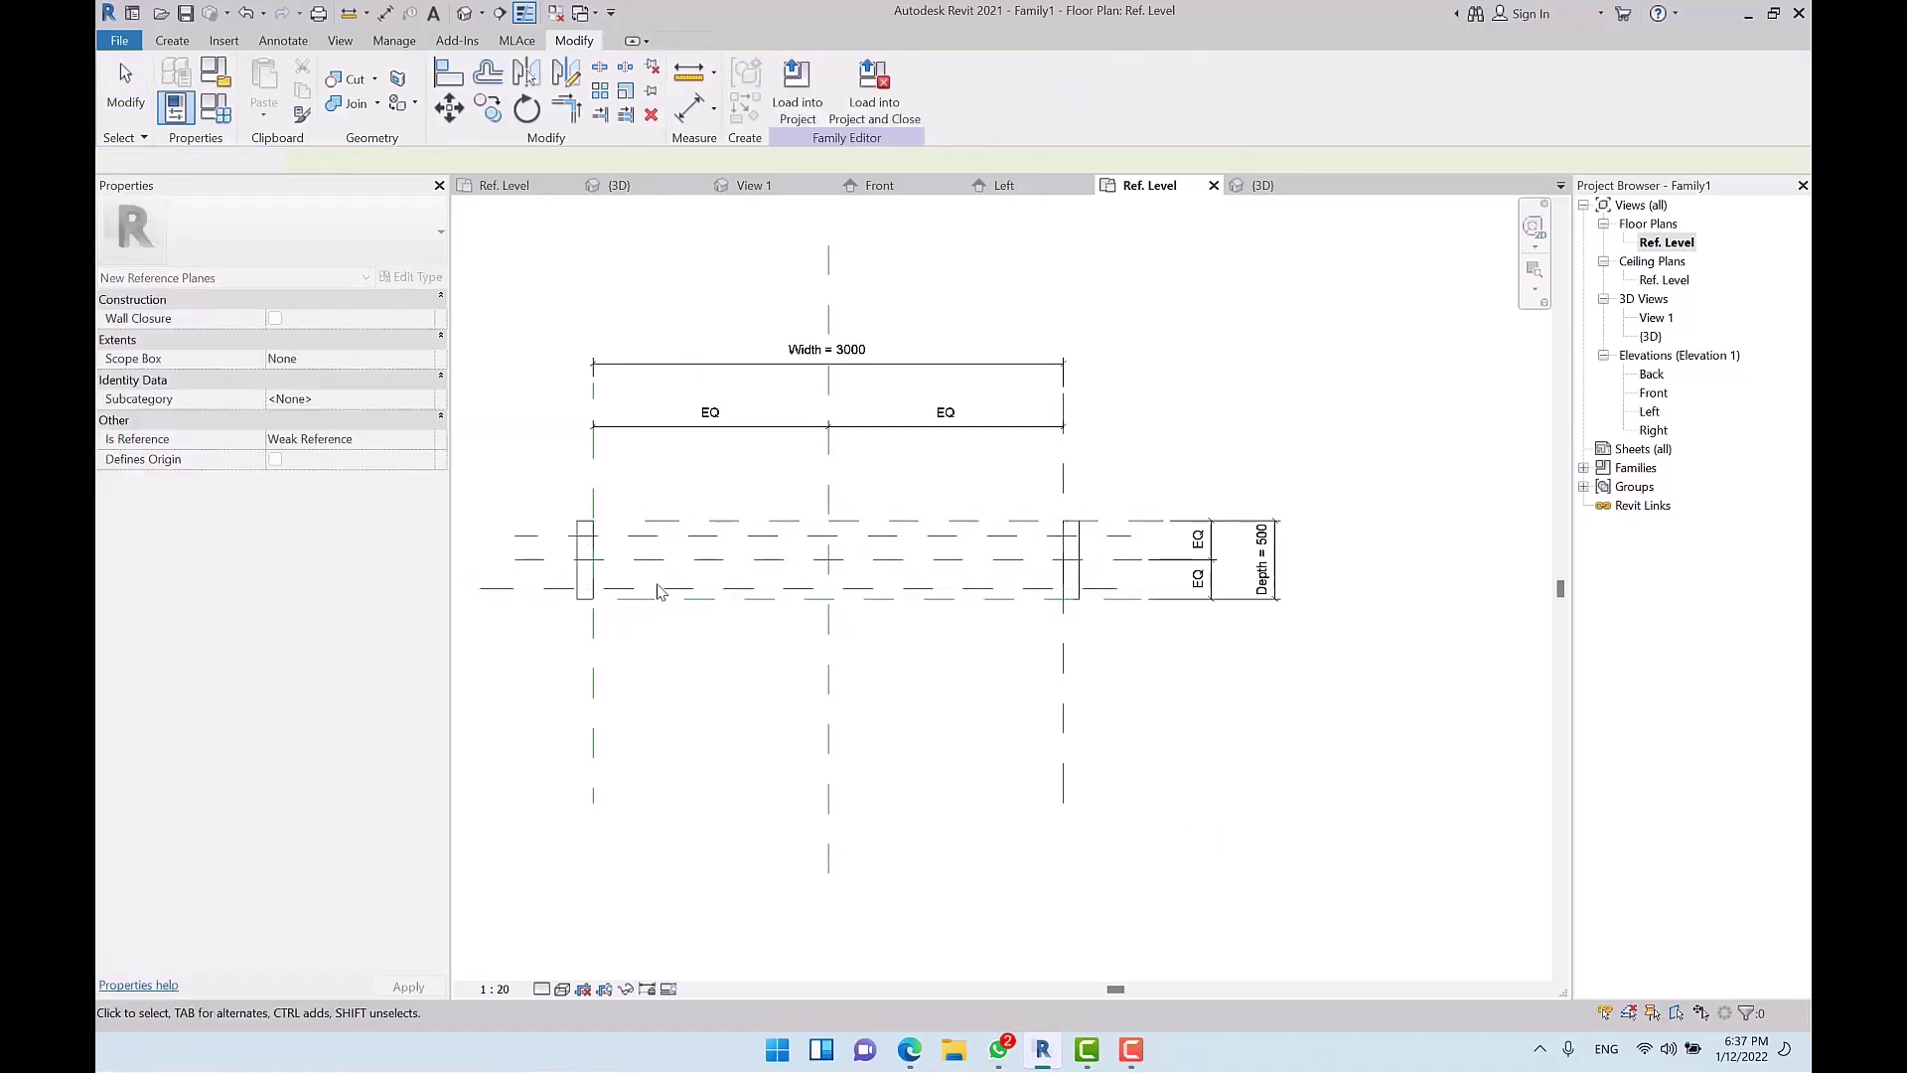
scroll(795, 546, up, 3)
click(718, 485)
middle_drag(986, 670, 878, 667)
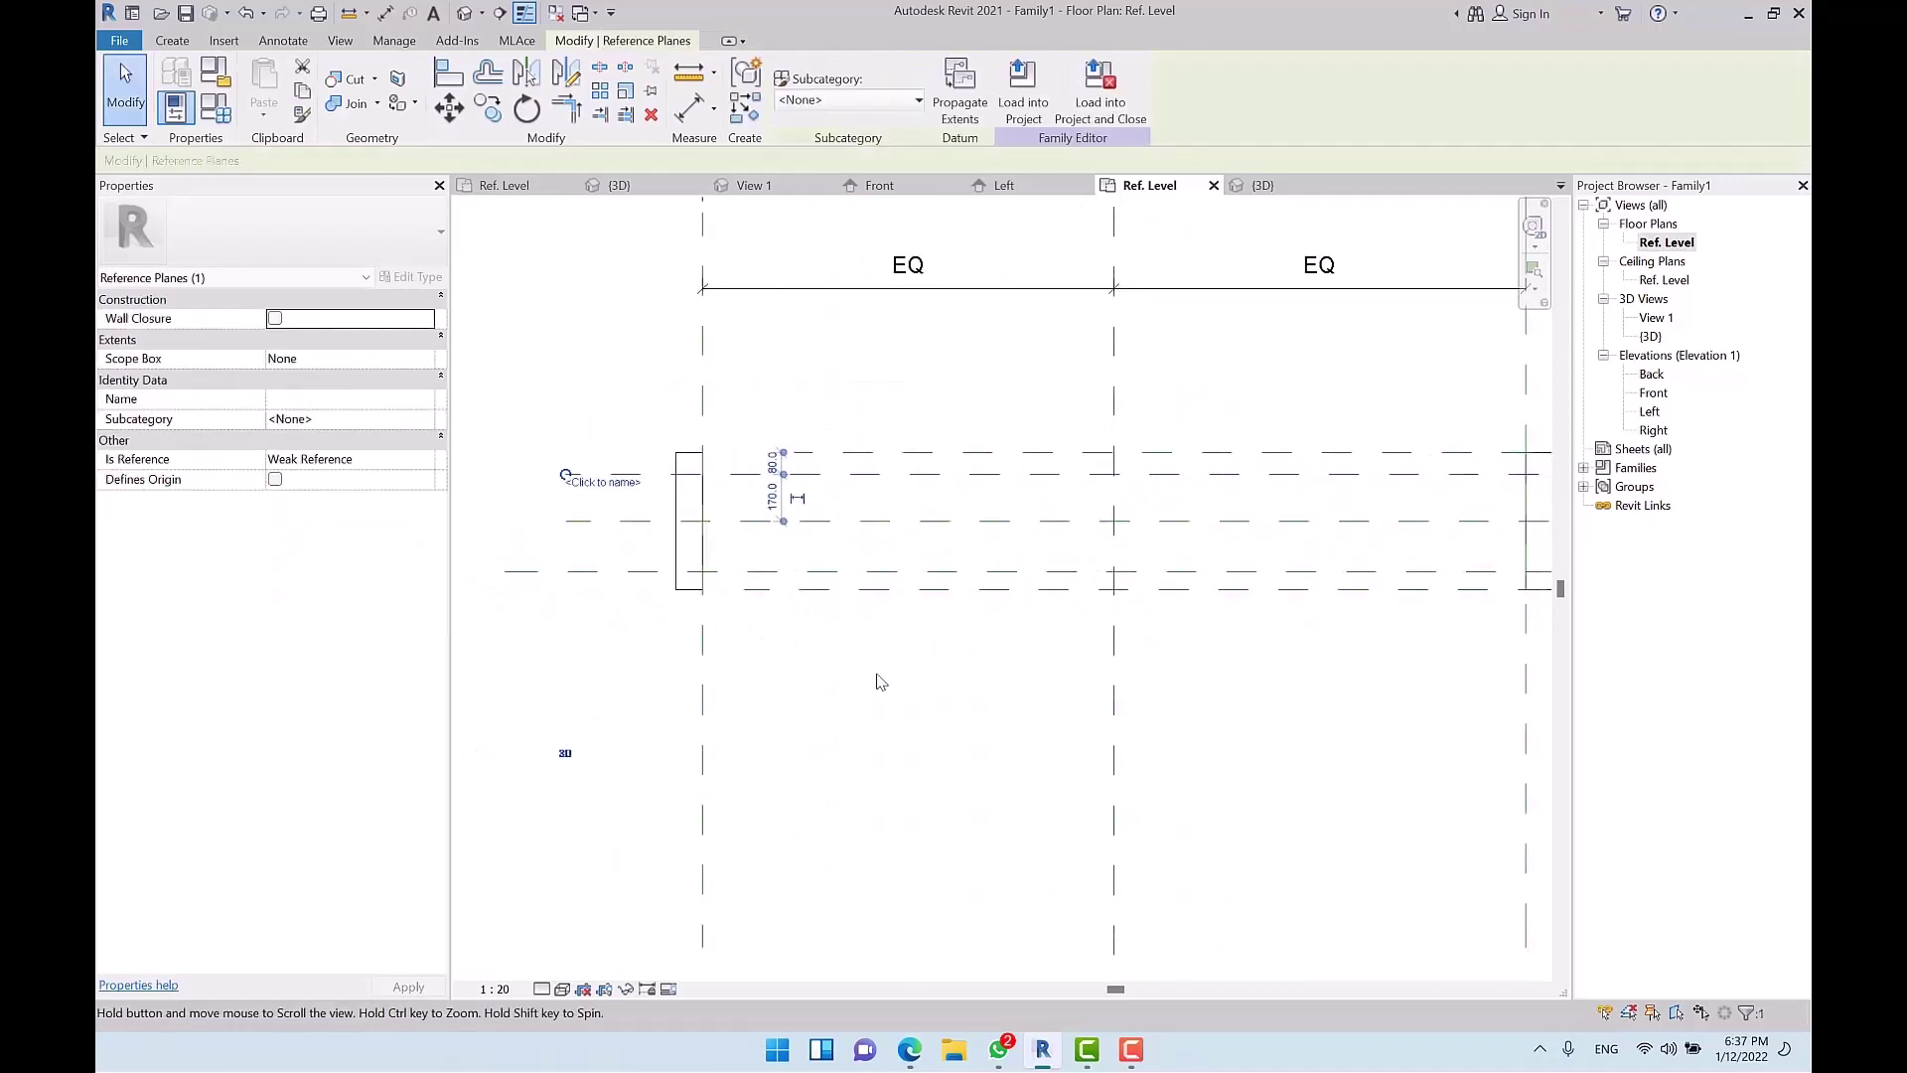
click(879, 667)
Step: Dimension the two inner reference planes equally about the centre plane and add an overall dimension between them
scroll(954, 671, down, 2)
middle_drag(1129, 690, 1021, 672)
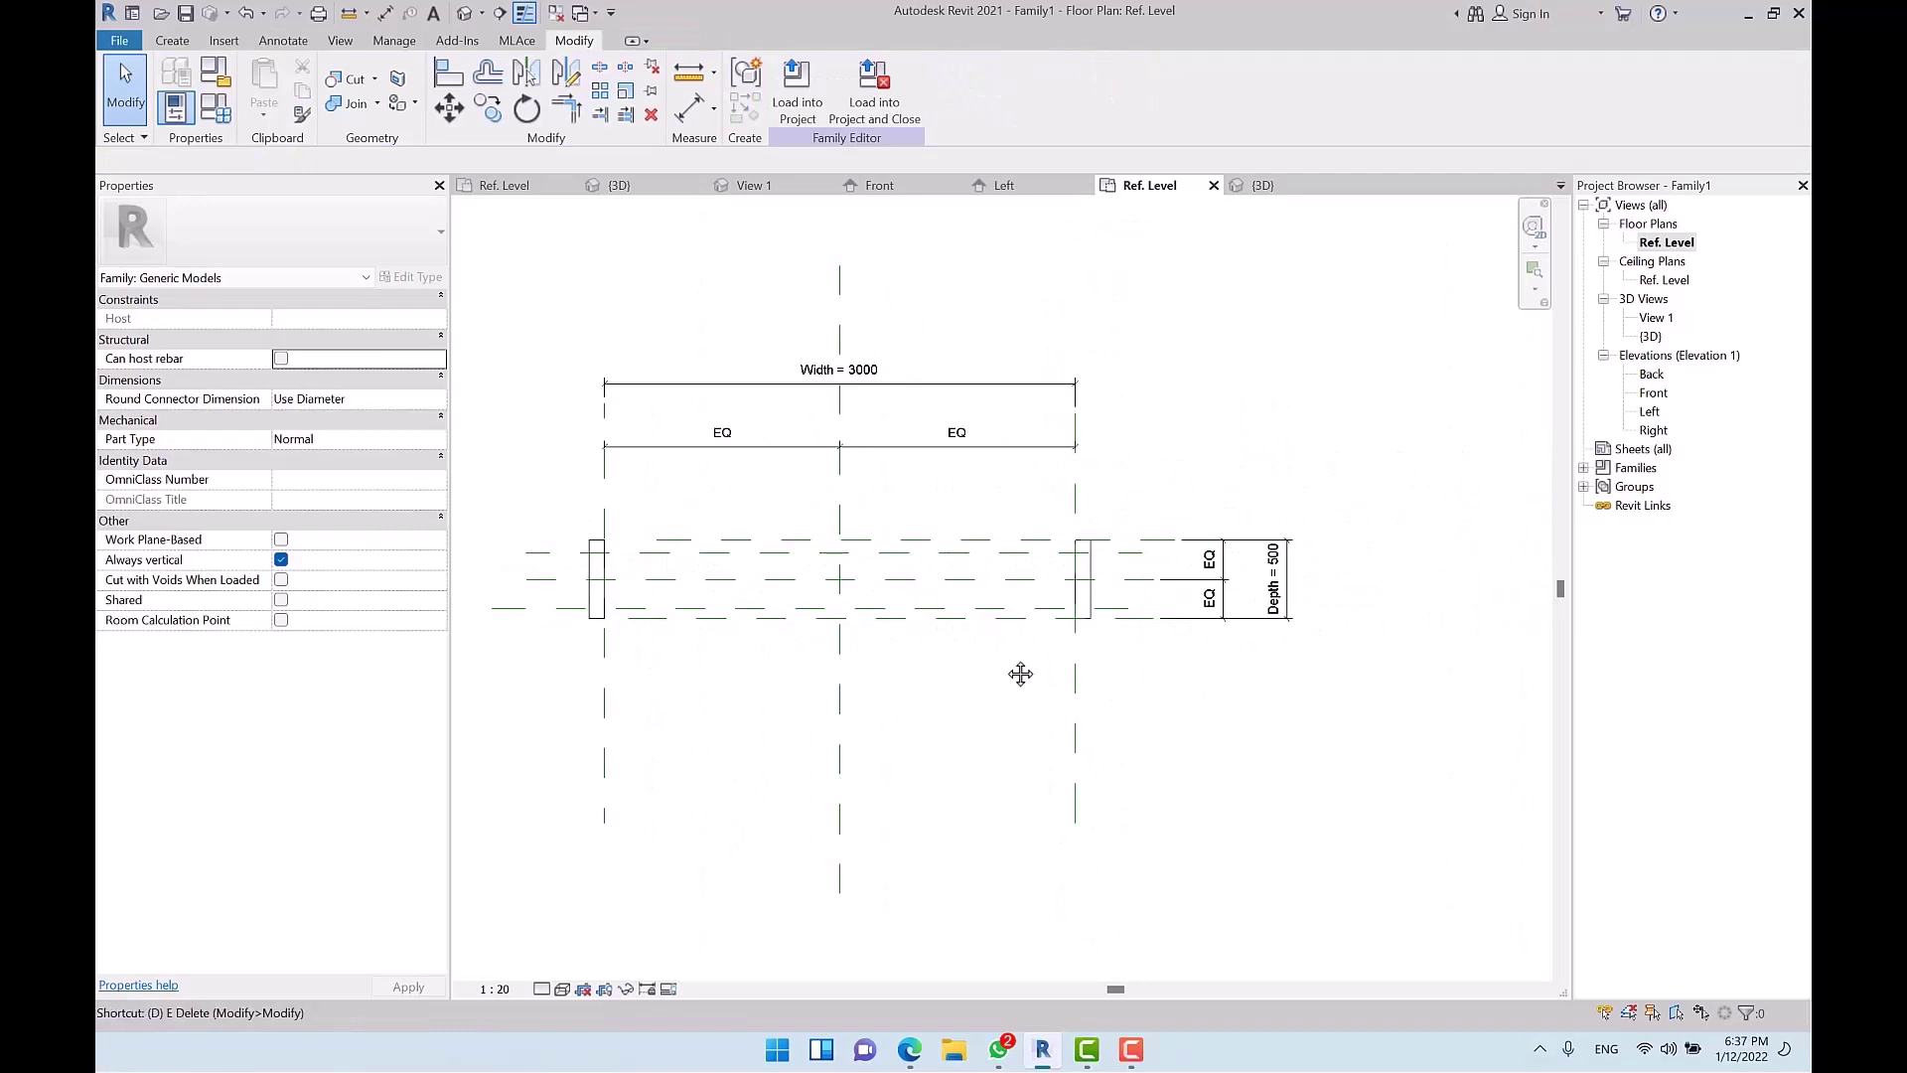
key(d)
key(i)
scroll(656, 566, up, 2)
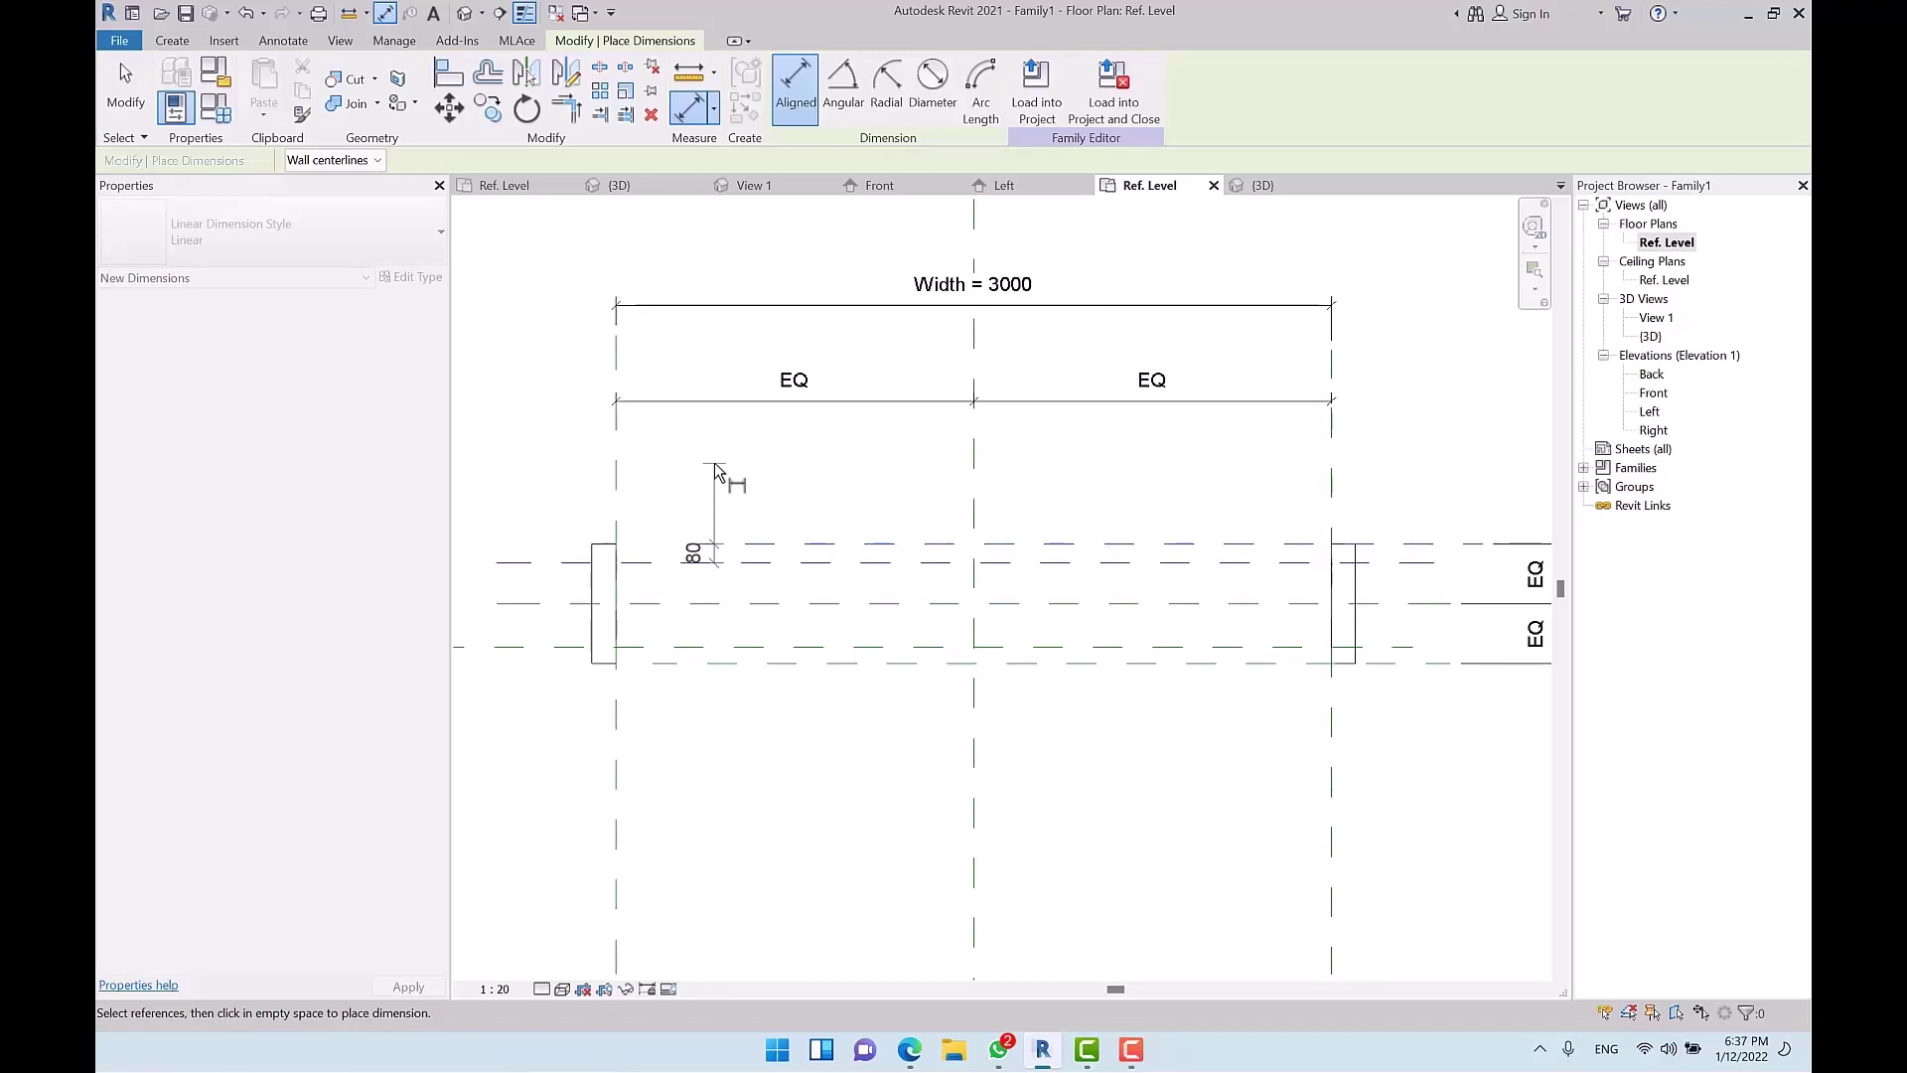
click(736, 604)
click(741, 645)
click(733, 633)
click(760, 617)
click(828, 646)
click(837, 641)
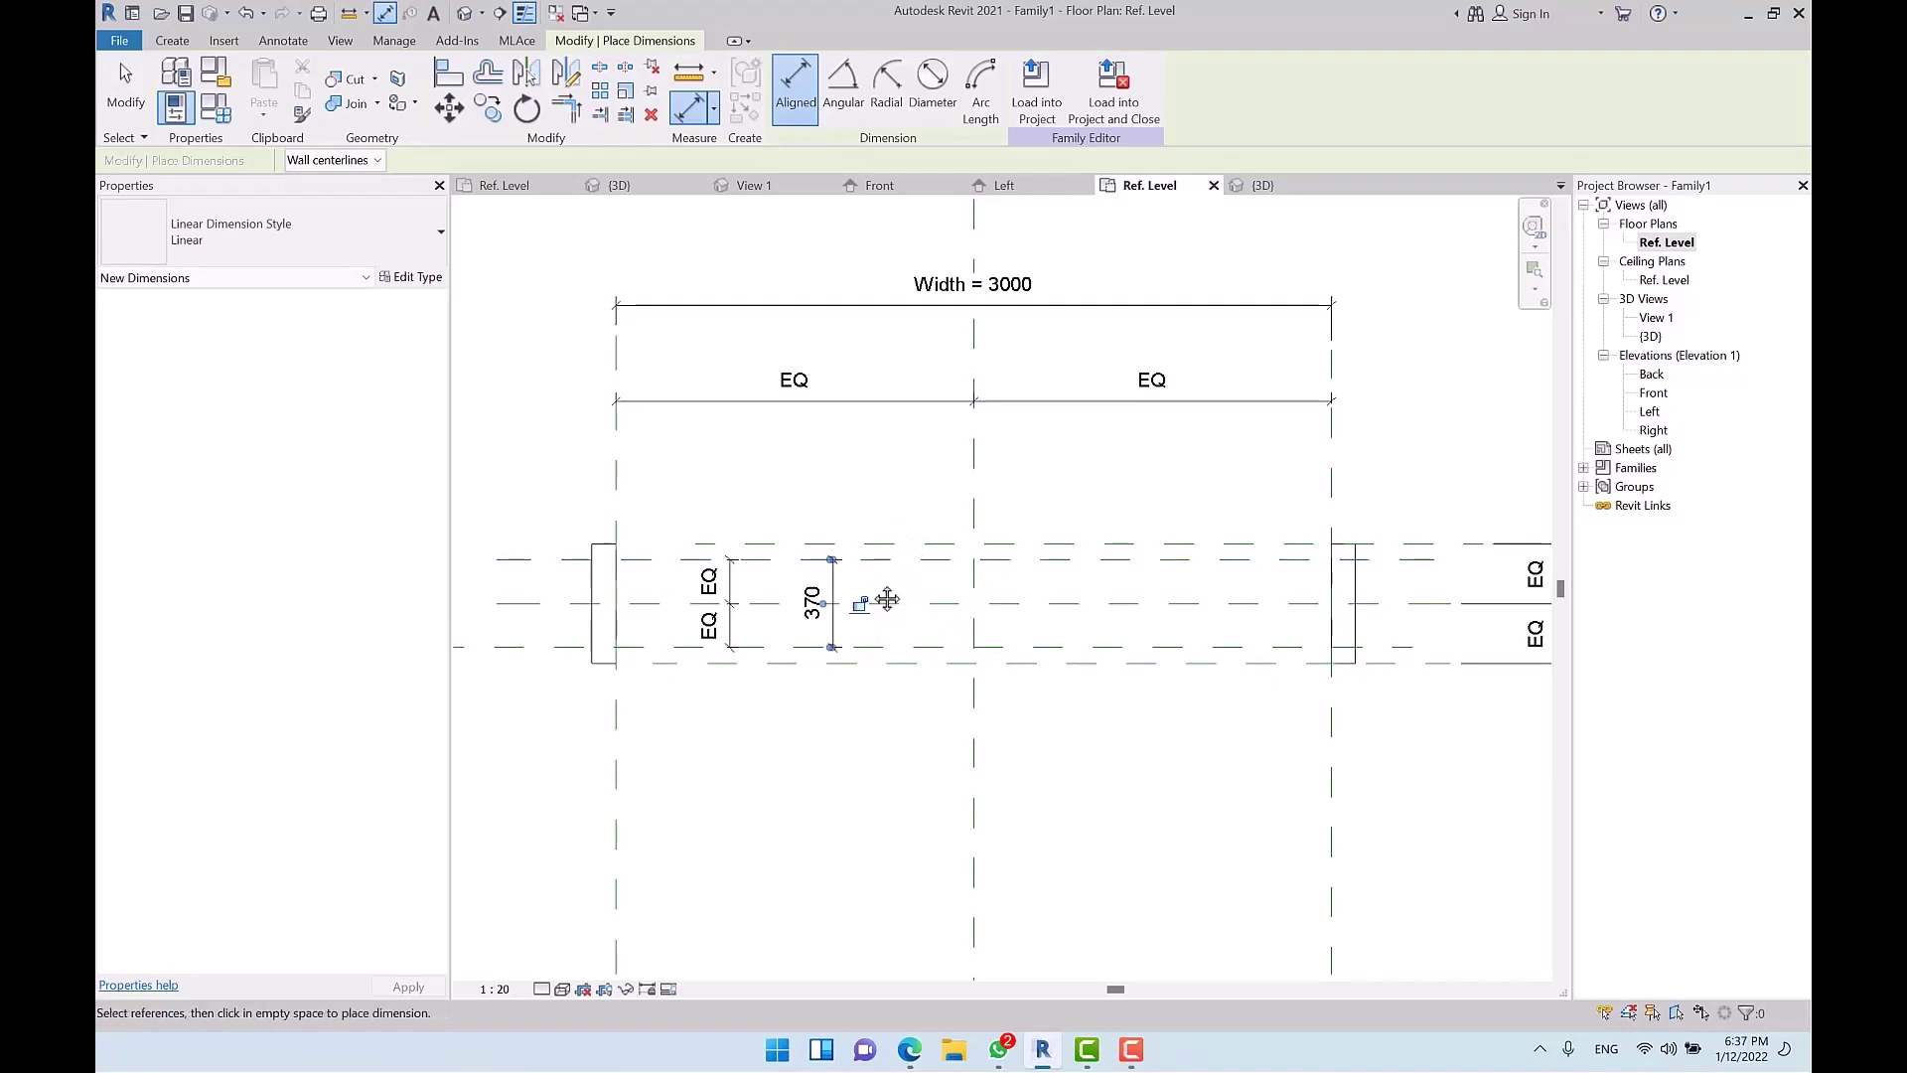
Step: Delete the equal dimension and the overall dimension between the two inner reference planes
middle_drag(878, 588, 753, 573)
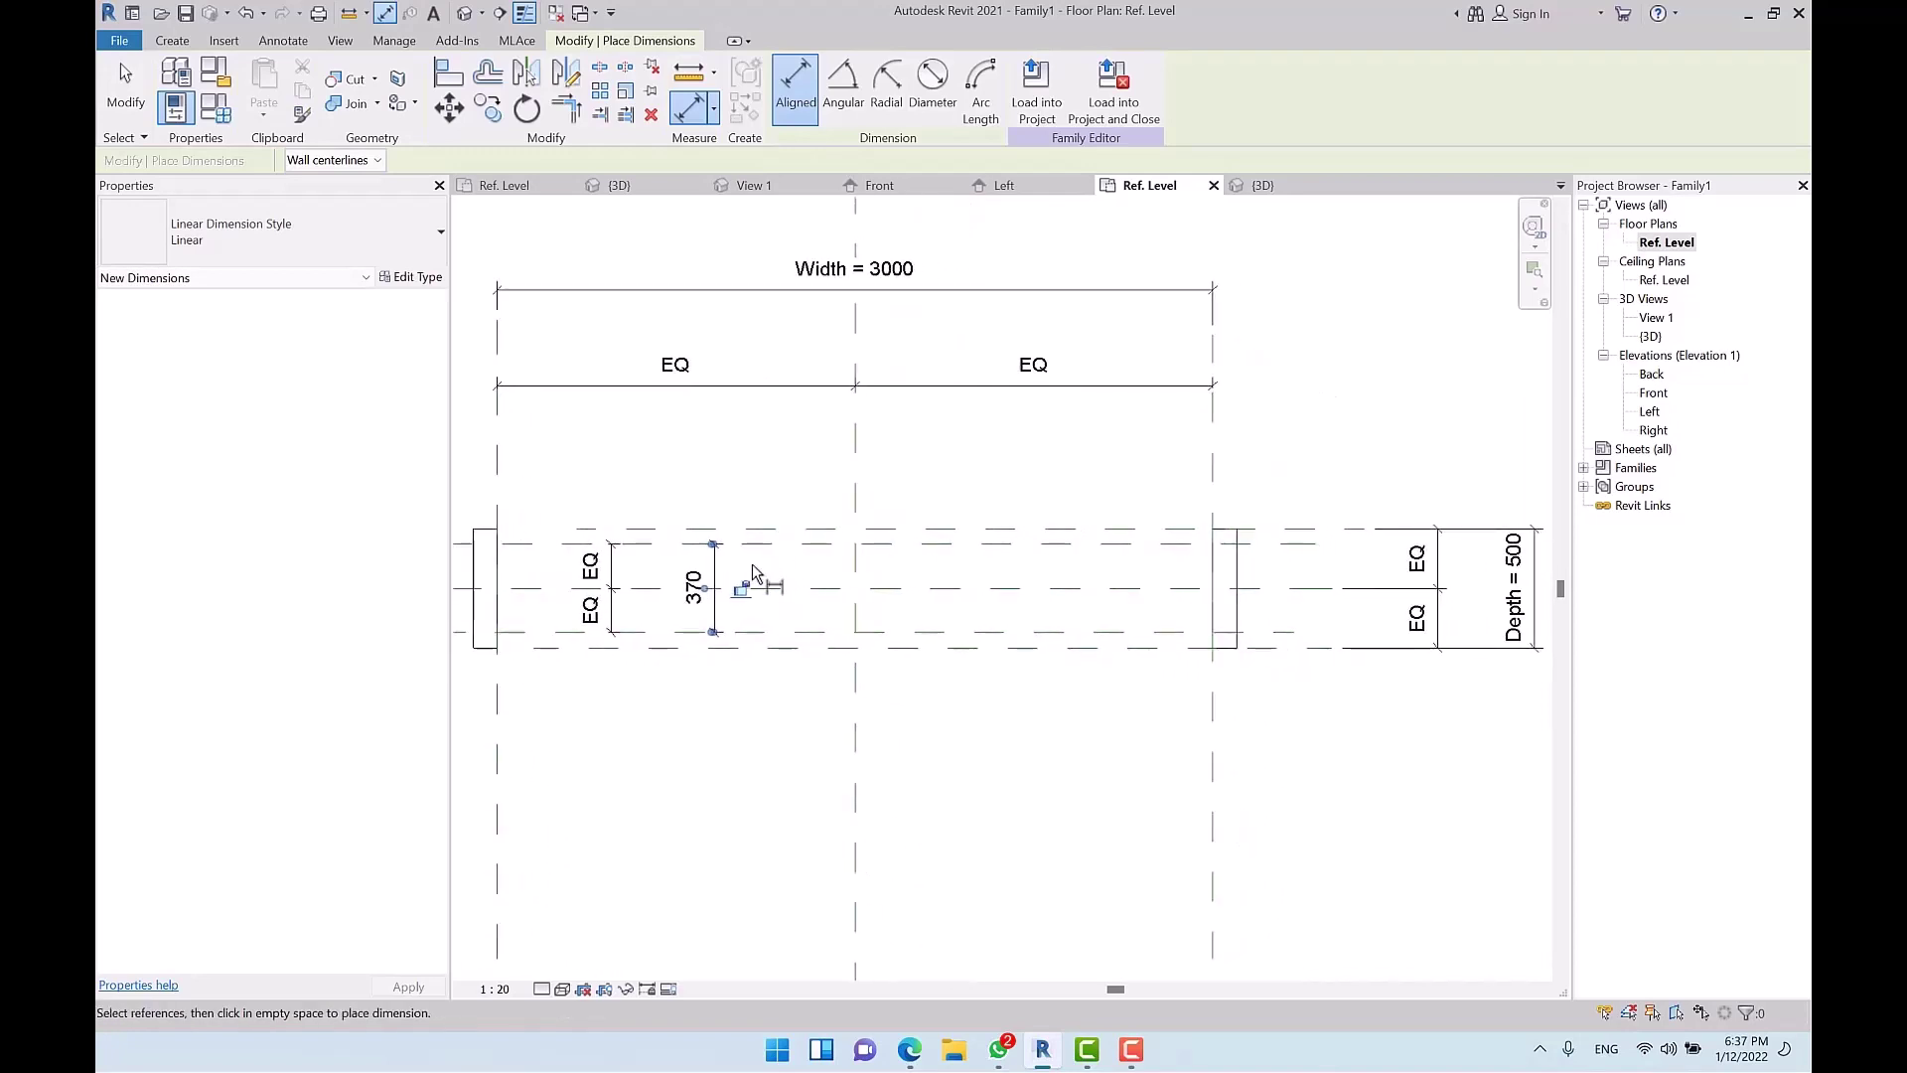
key(Escape)
key(Escape)
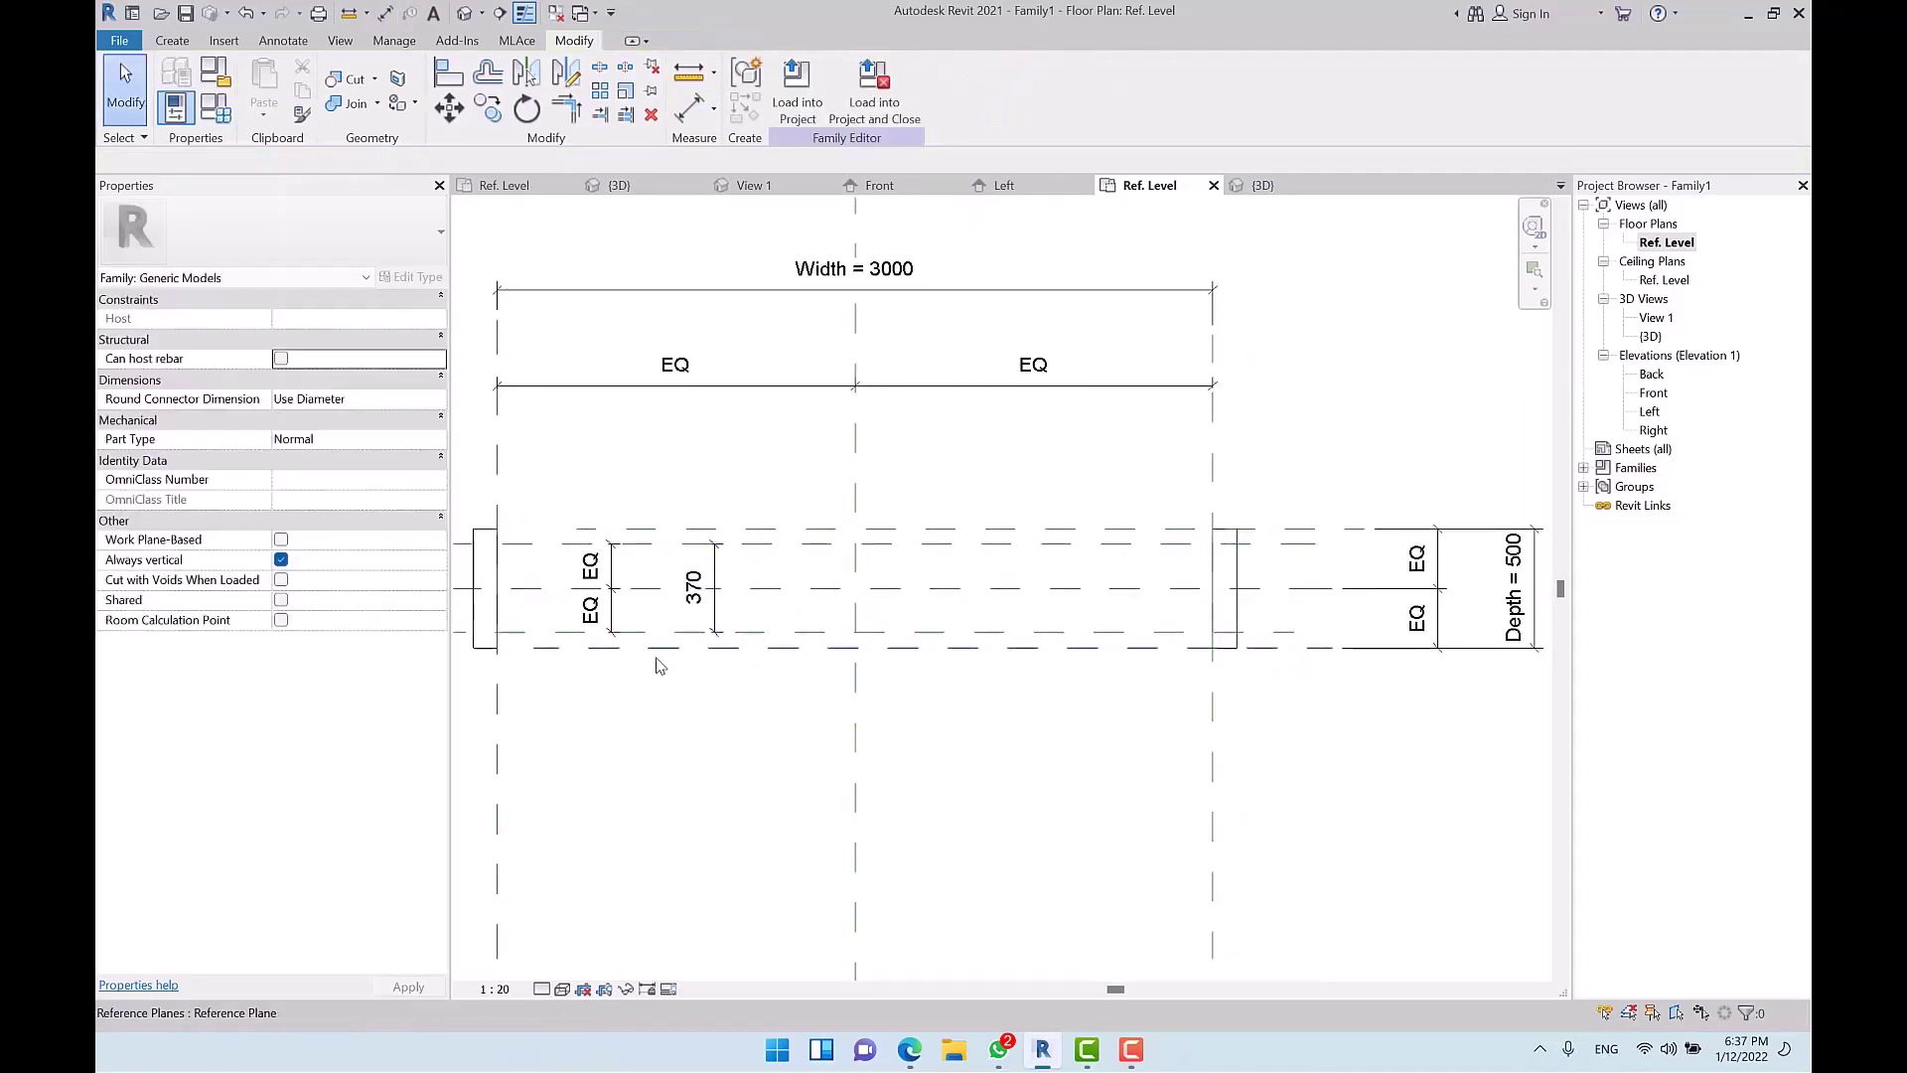
click(601, 581)
key(Delete)
click(715, 586)
key(Delete)
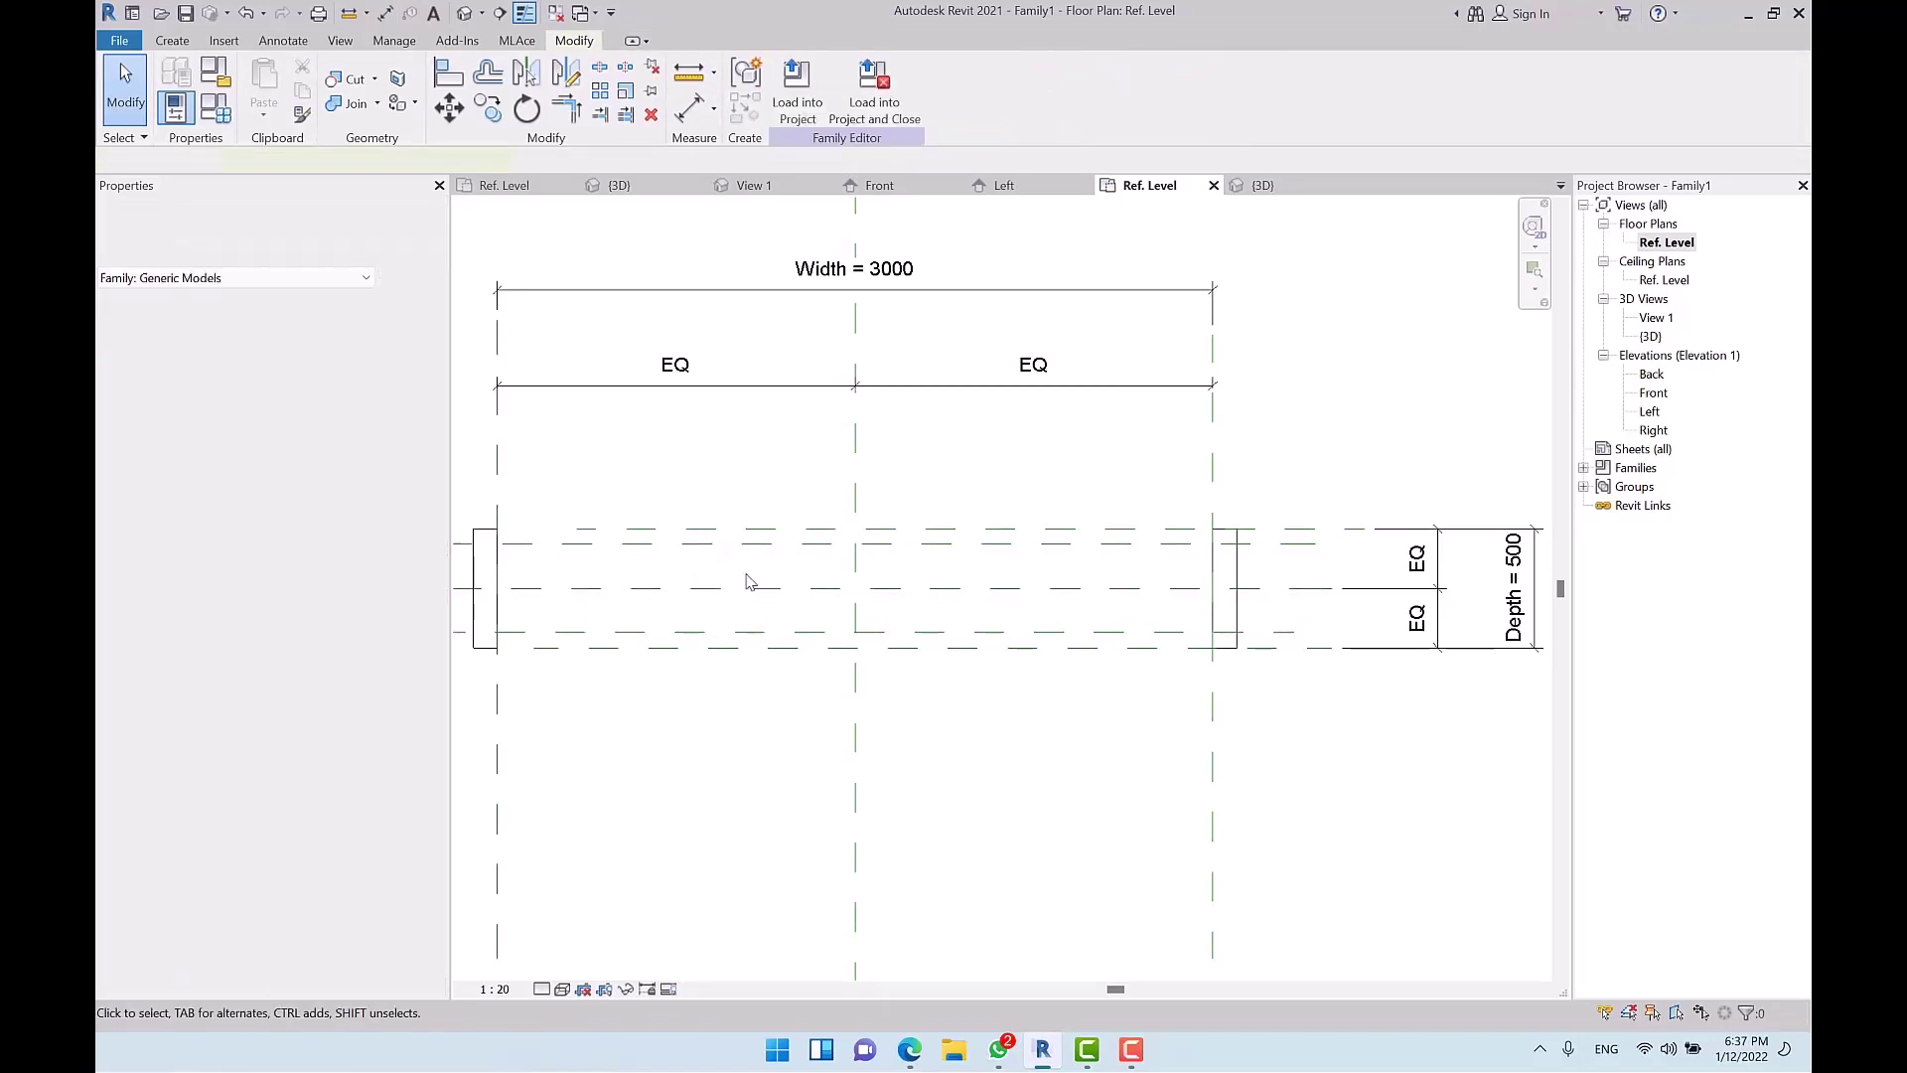
Step: Dimension the gap between each inner reference plane and its neighbouring outer depth plane
key(d)
key(i)
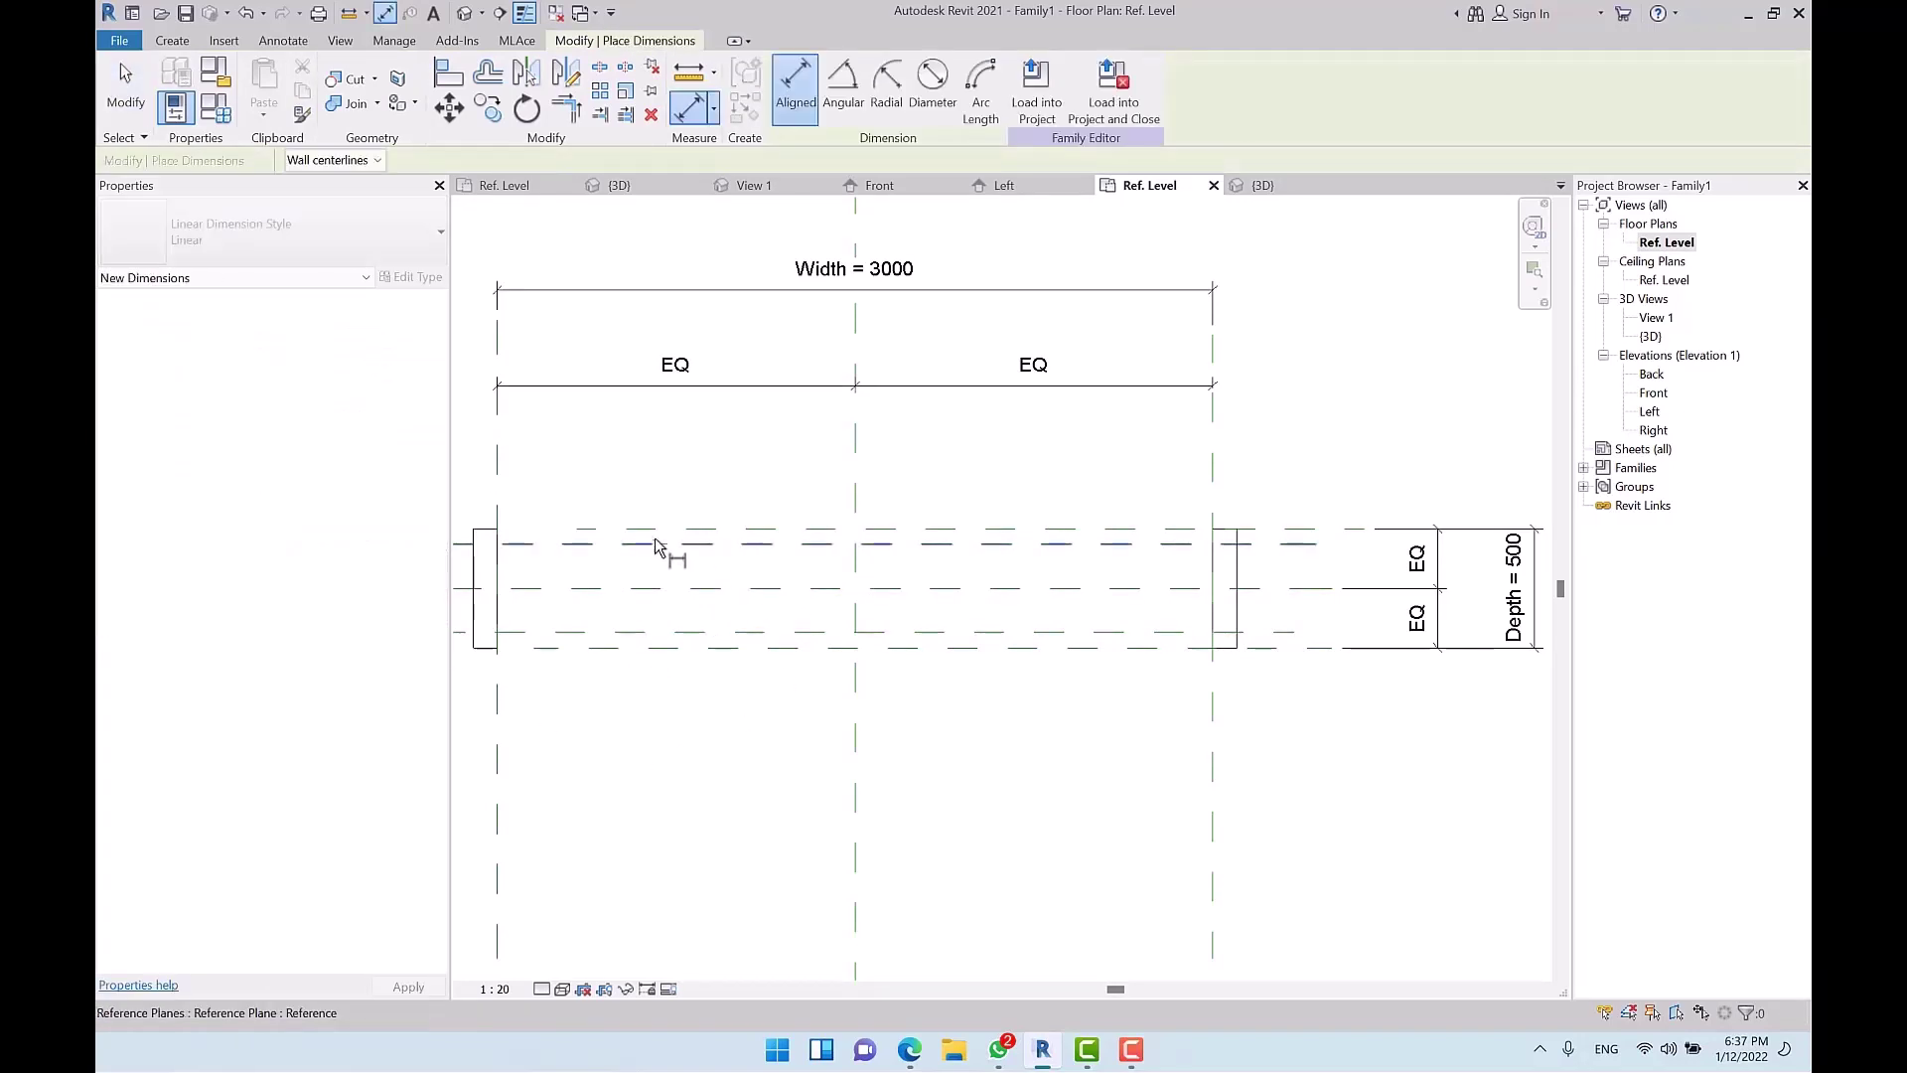
click(663, 633)
click(658, 648)
click(641, 676)
key(Escape)
key(Escape)
Step: Label both gap dimensions with a new type family parameter named Edge Dist, grouped under Dimensions
click(631, 534)
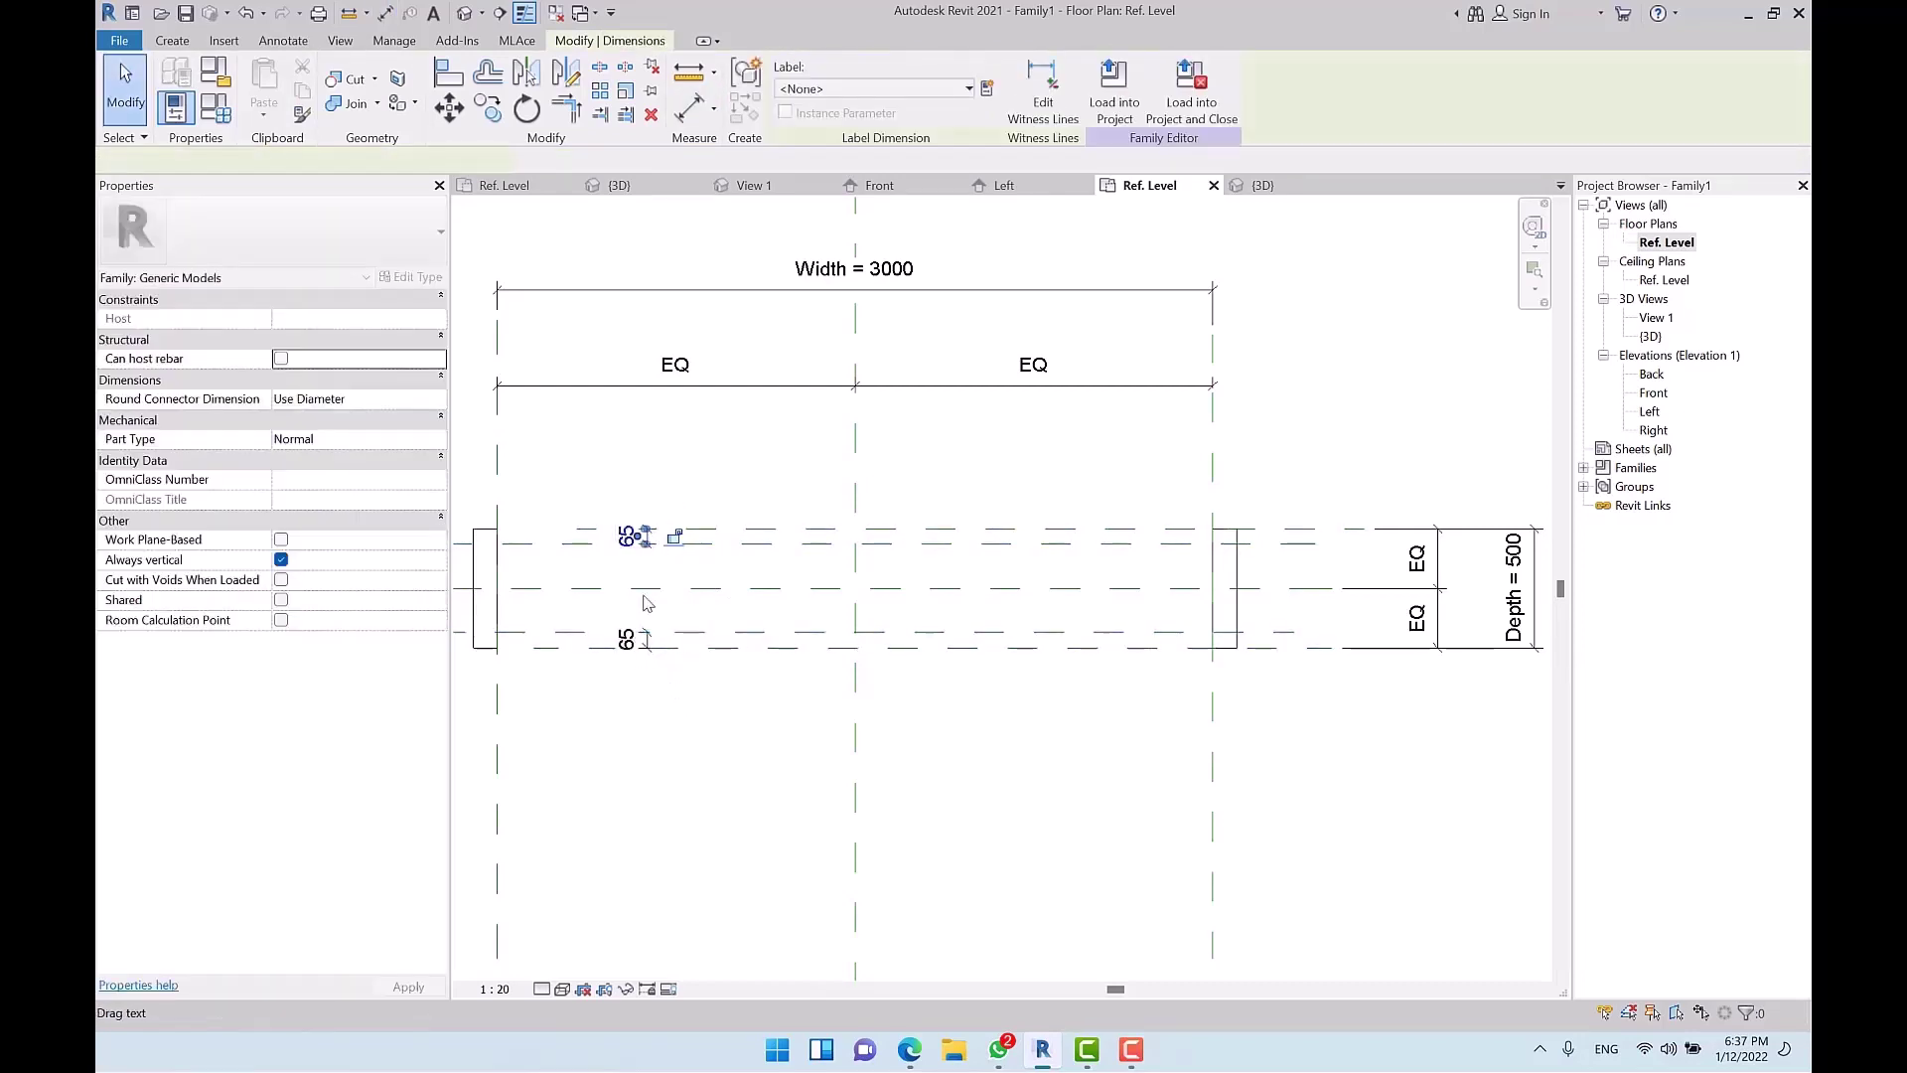
ctrl+click(644, 642)
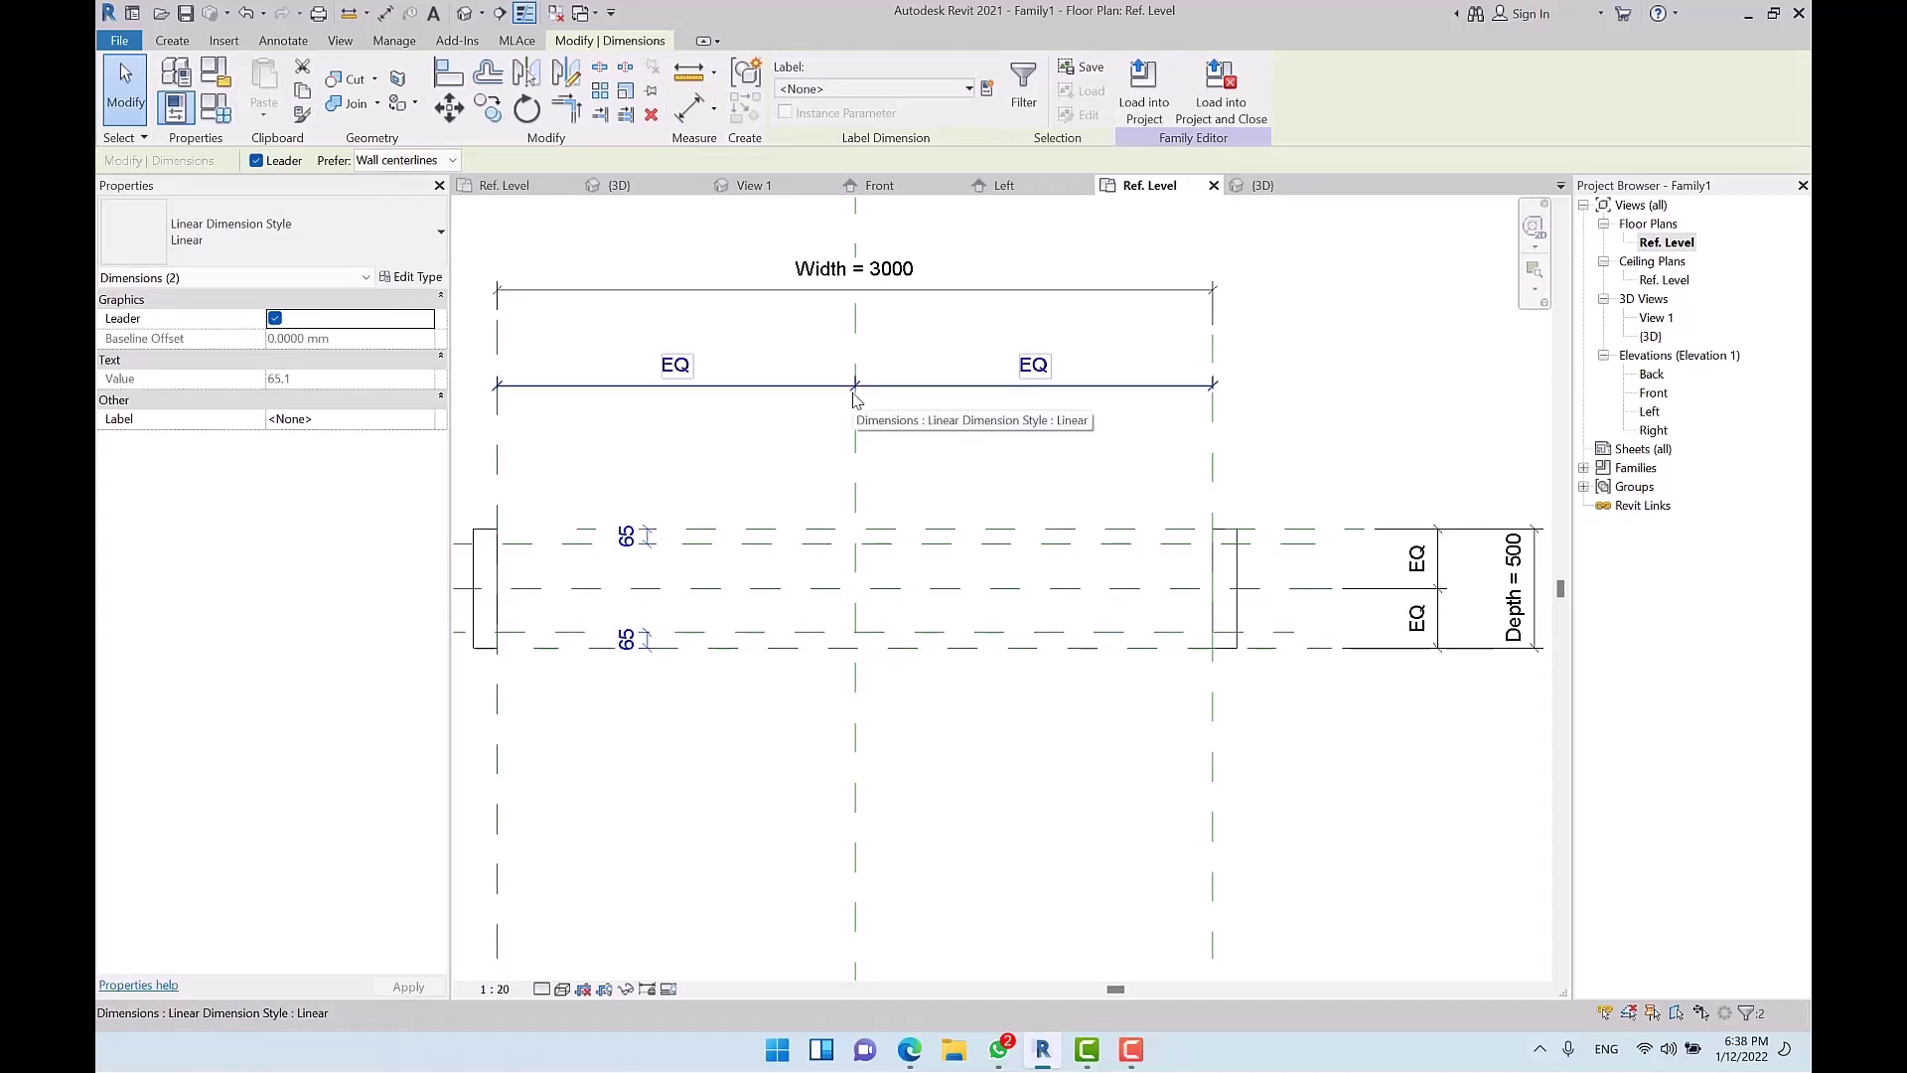
scroll(839, 577, down, 2)
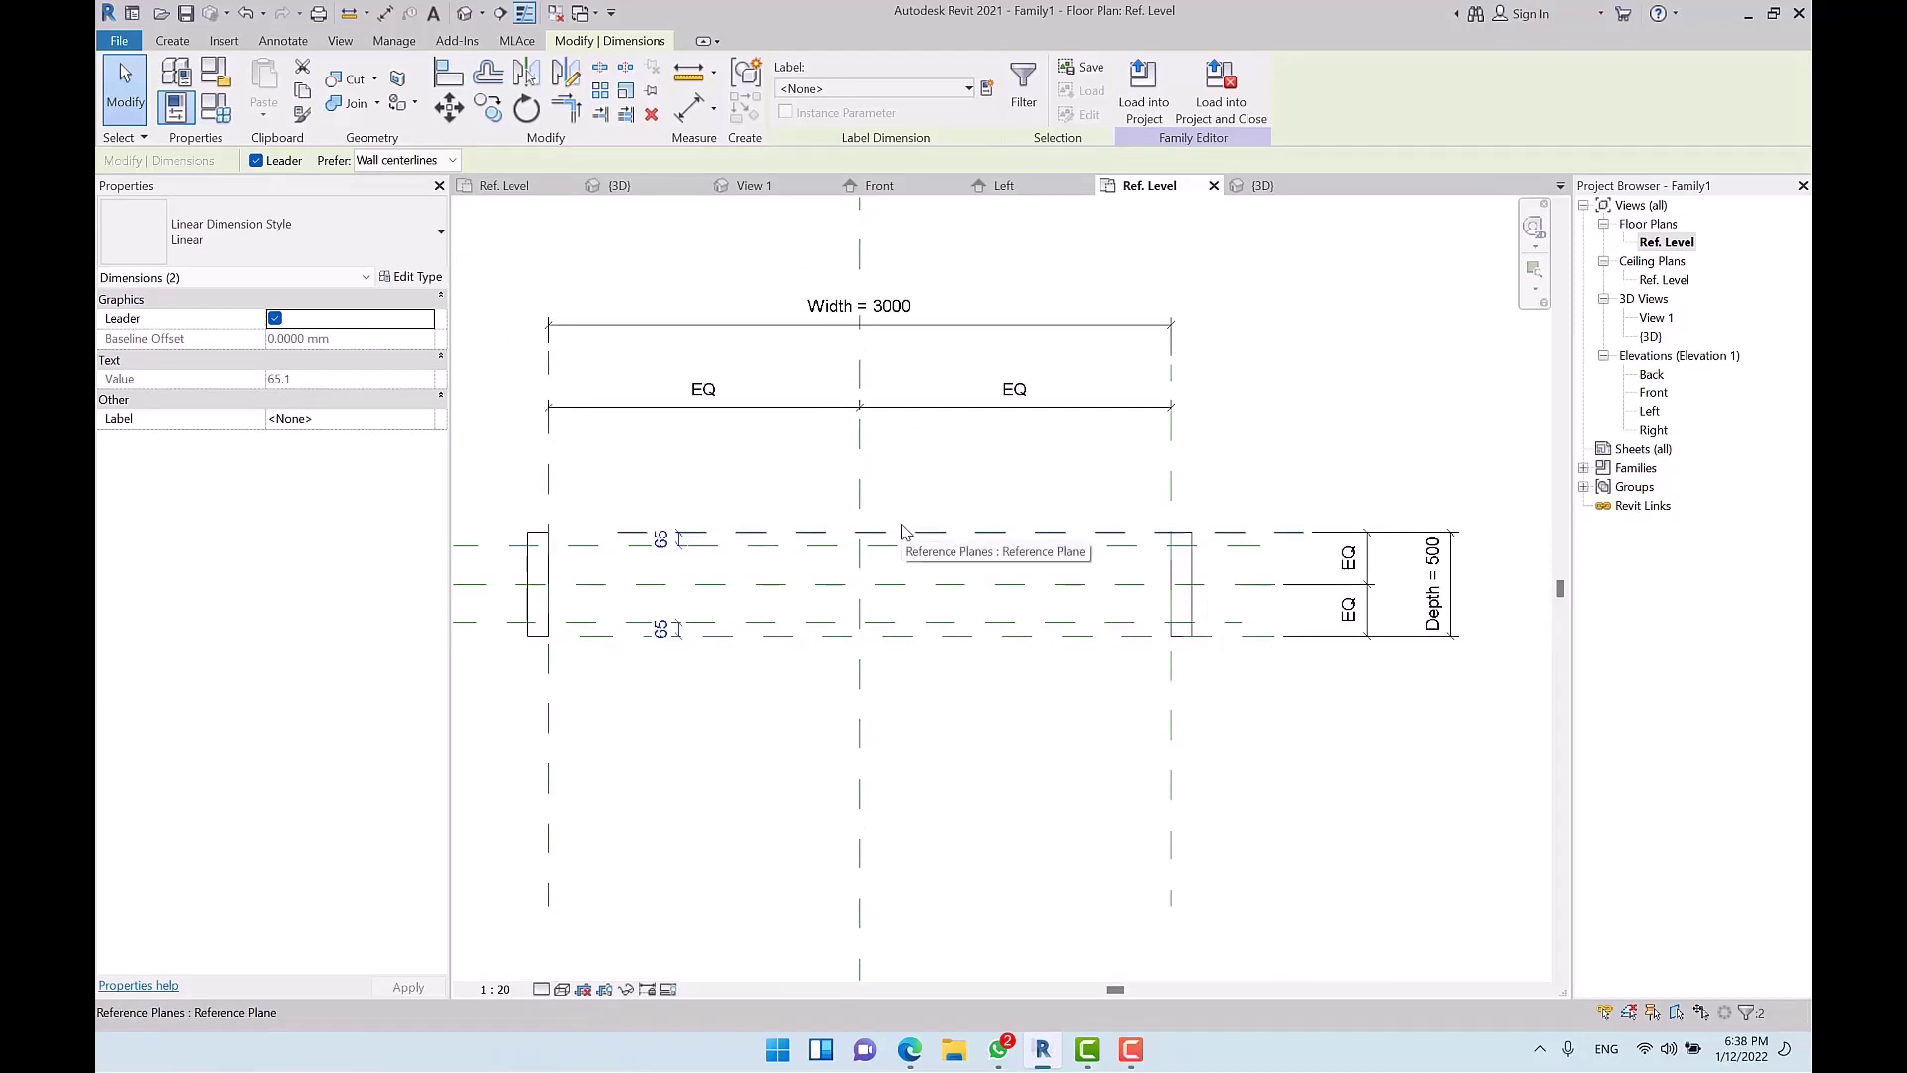
click(987, 88)
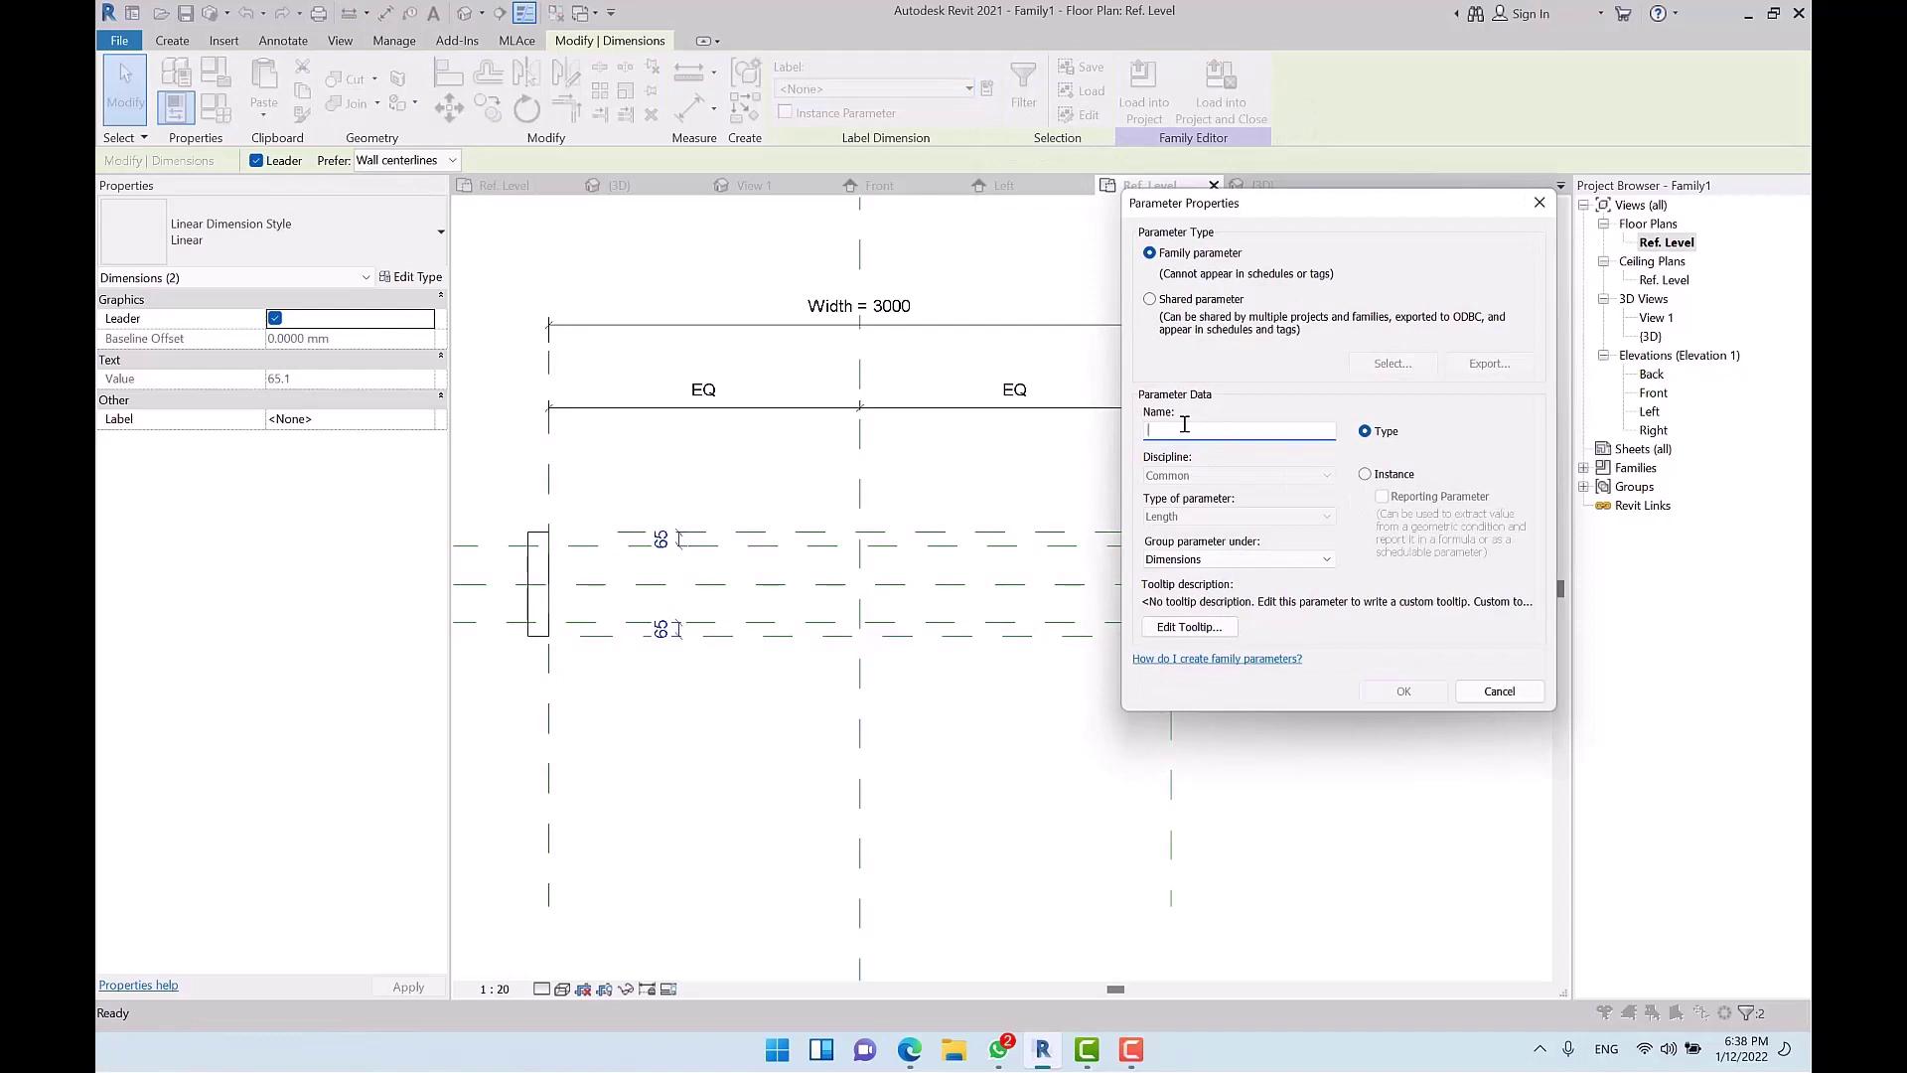
text(Edge Dist)
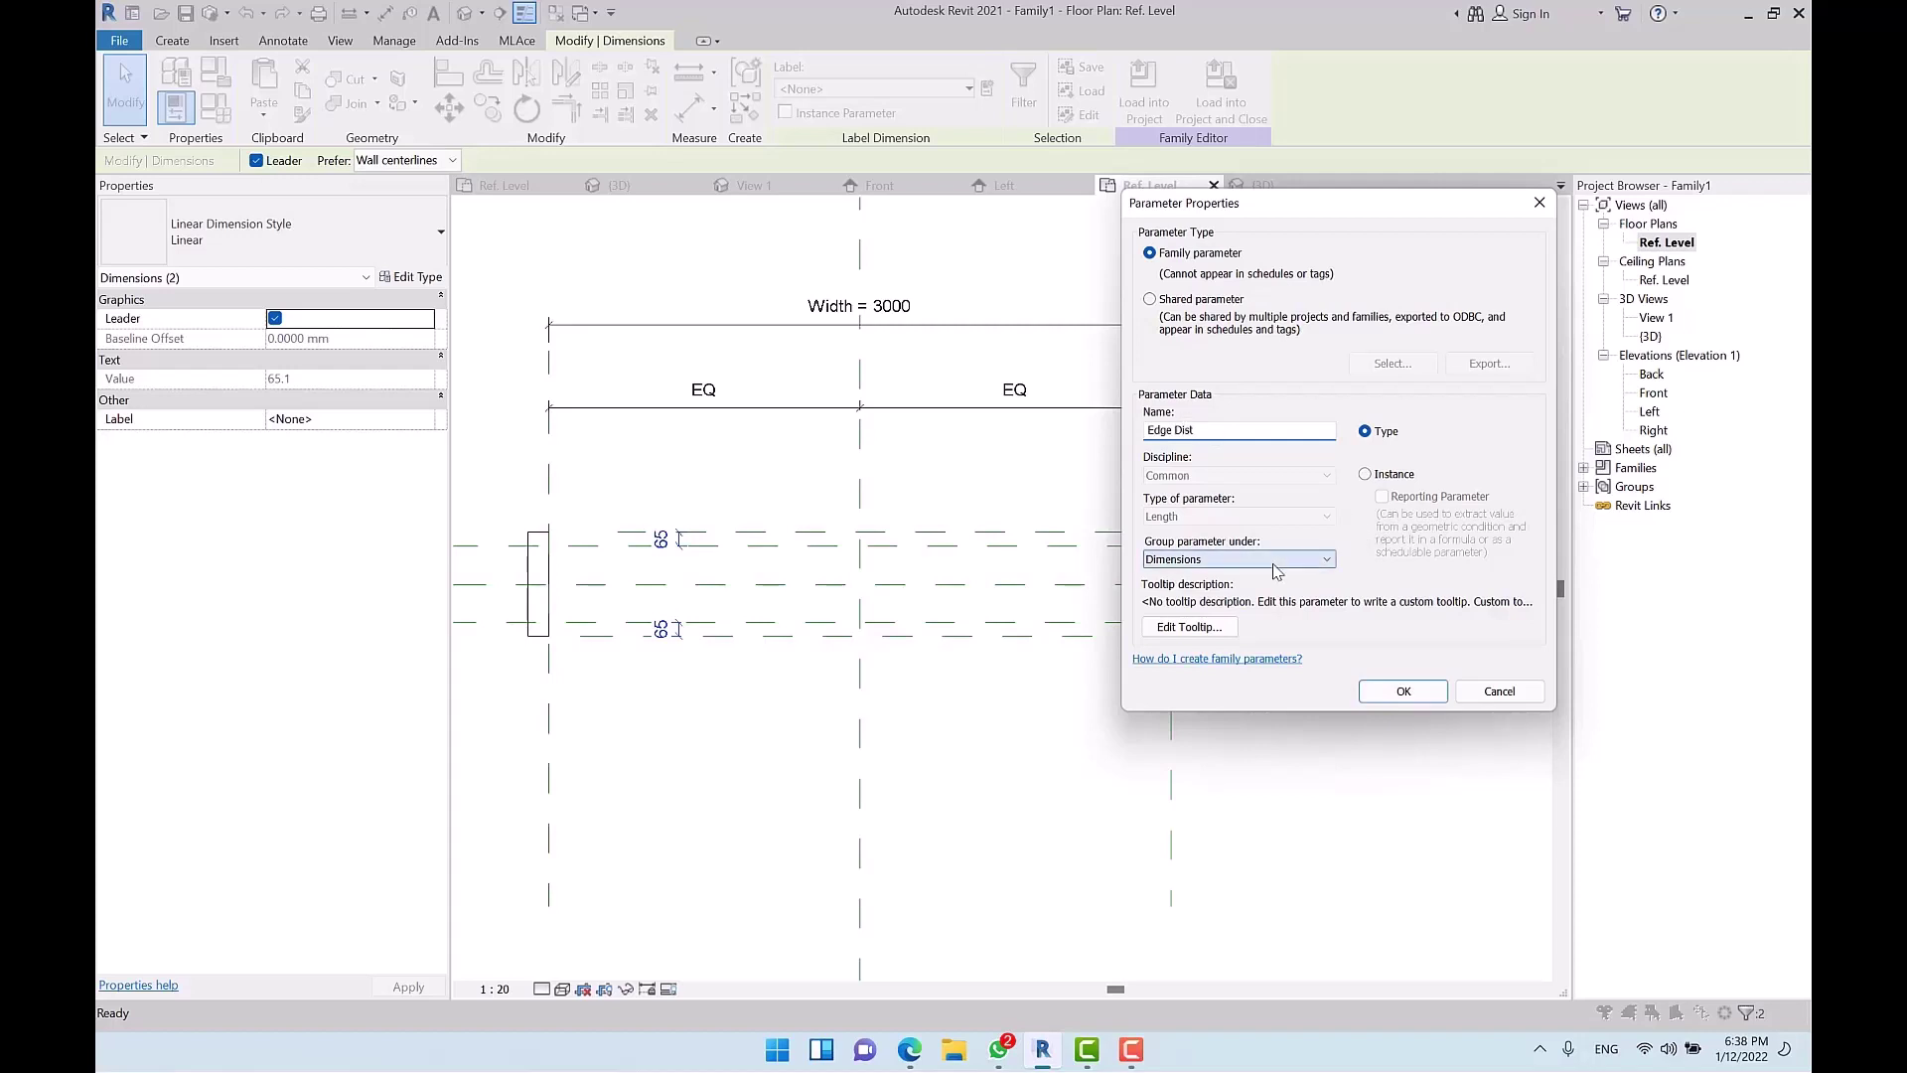
click(1371, 690)
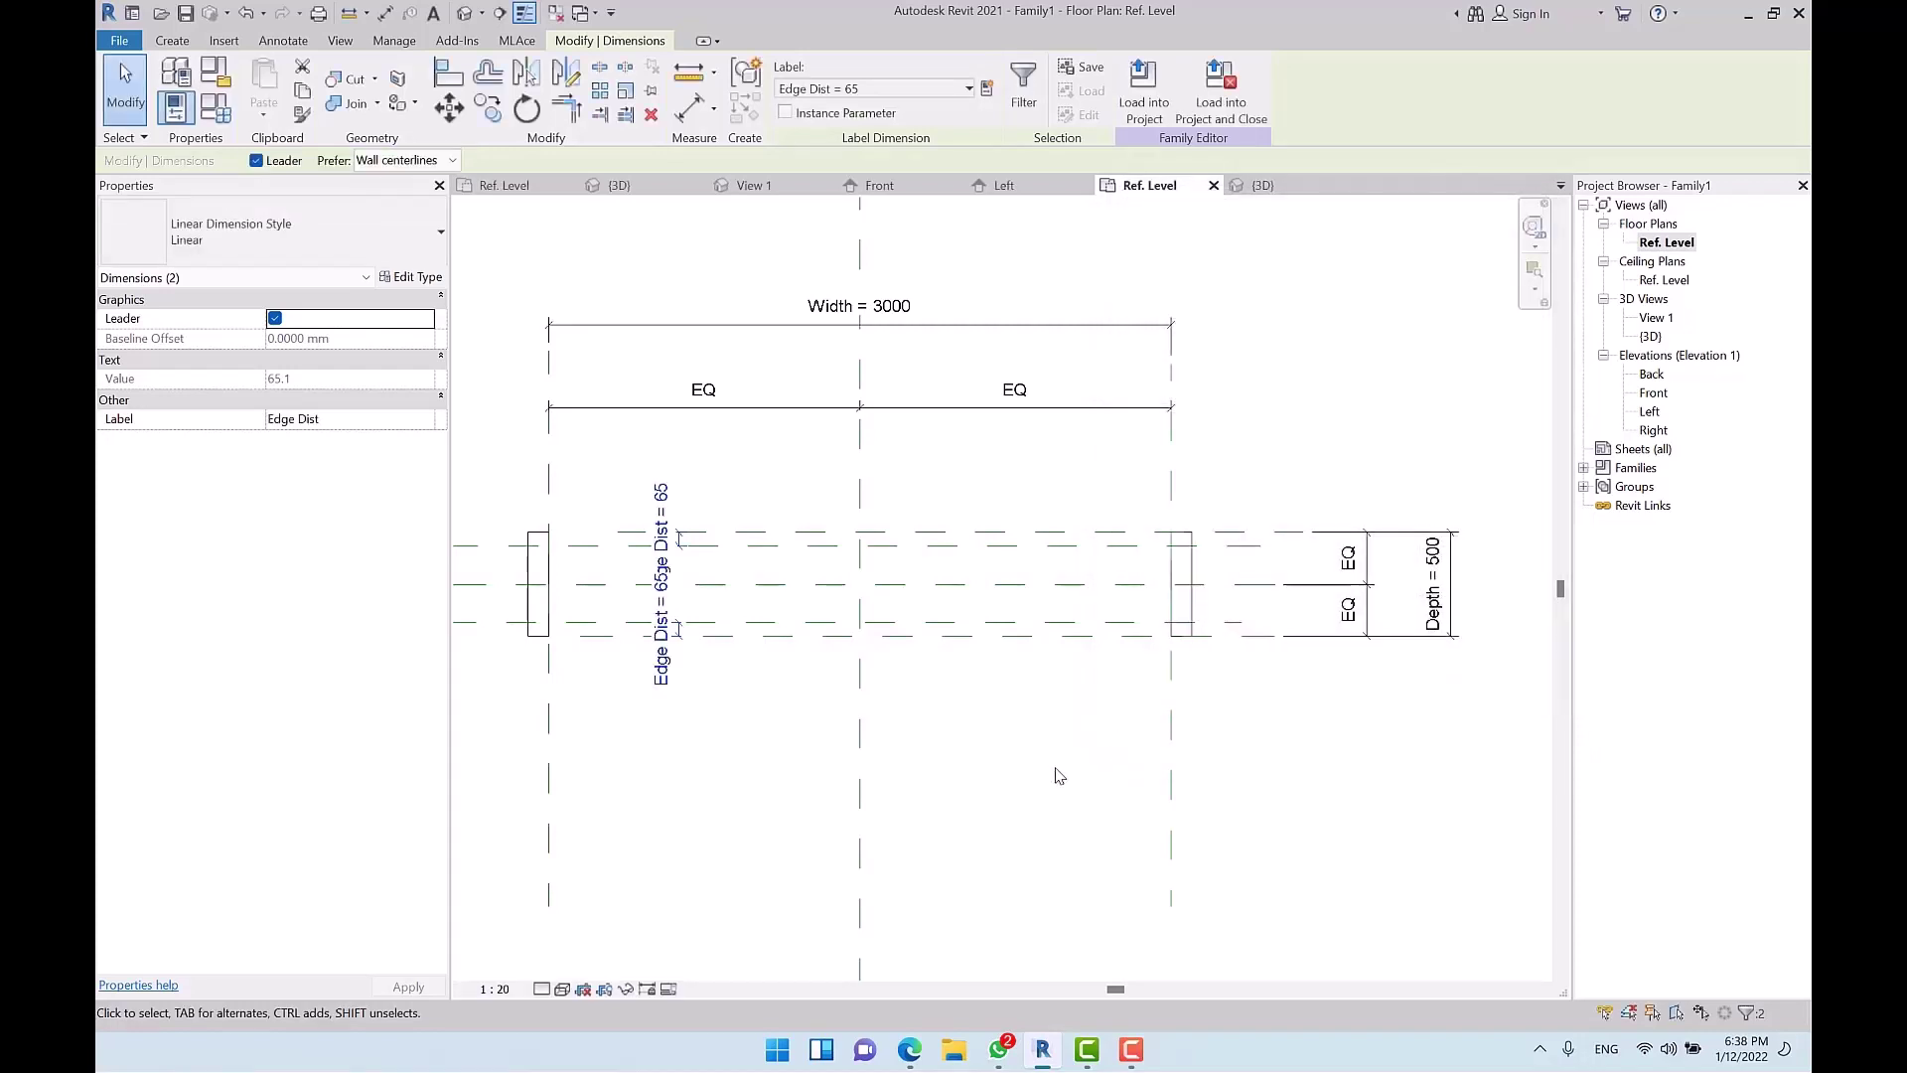
click(978, 700)
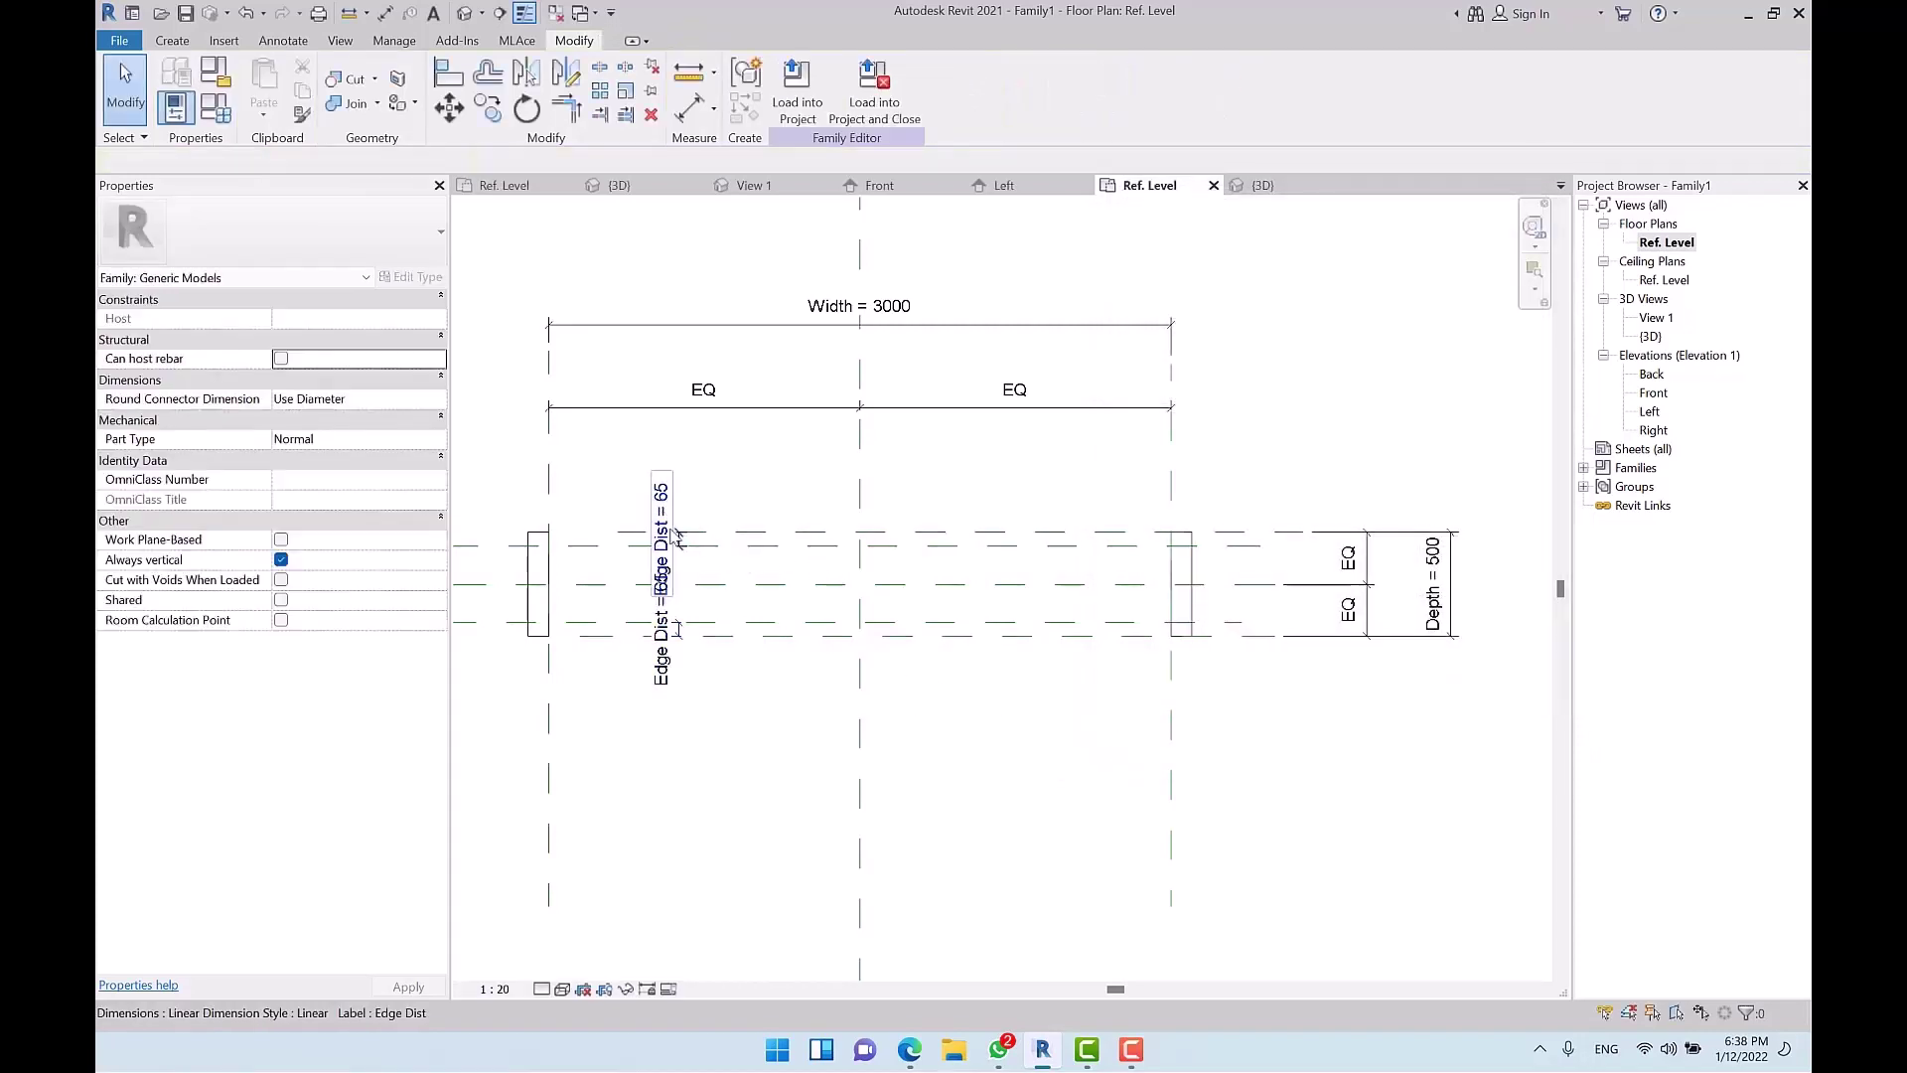
Step: Set the plan view's scale to 1 : 10 so the dimension labels no longer overlap
click(495, 988)
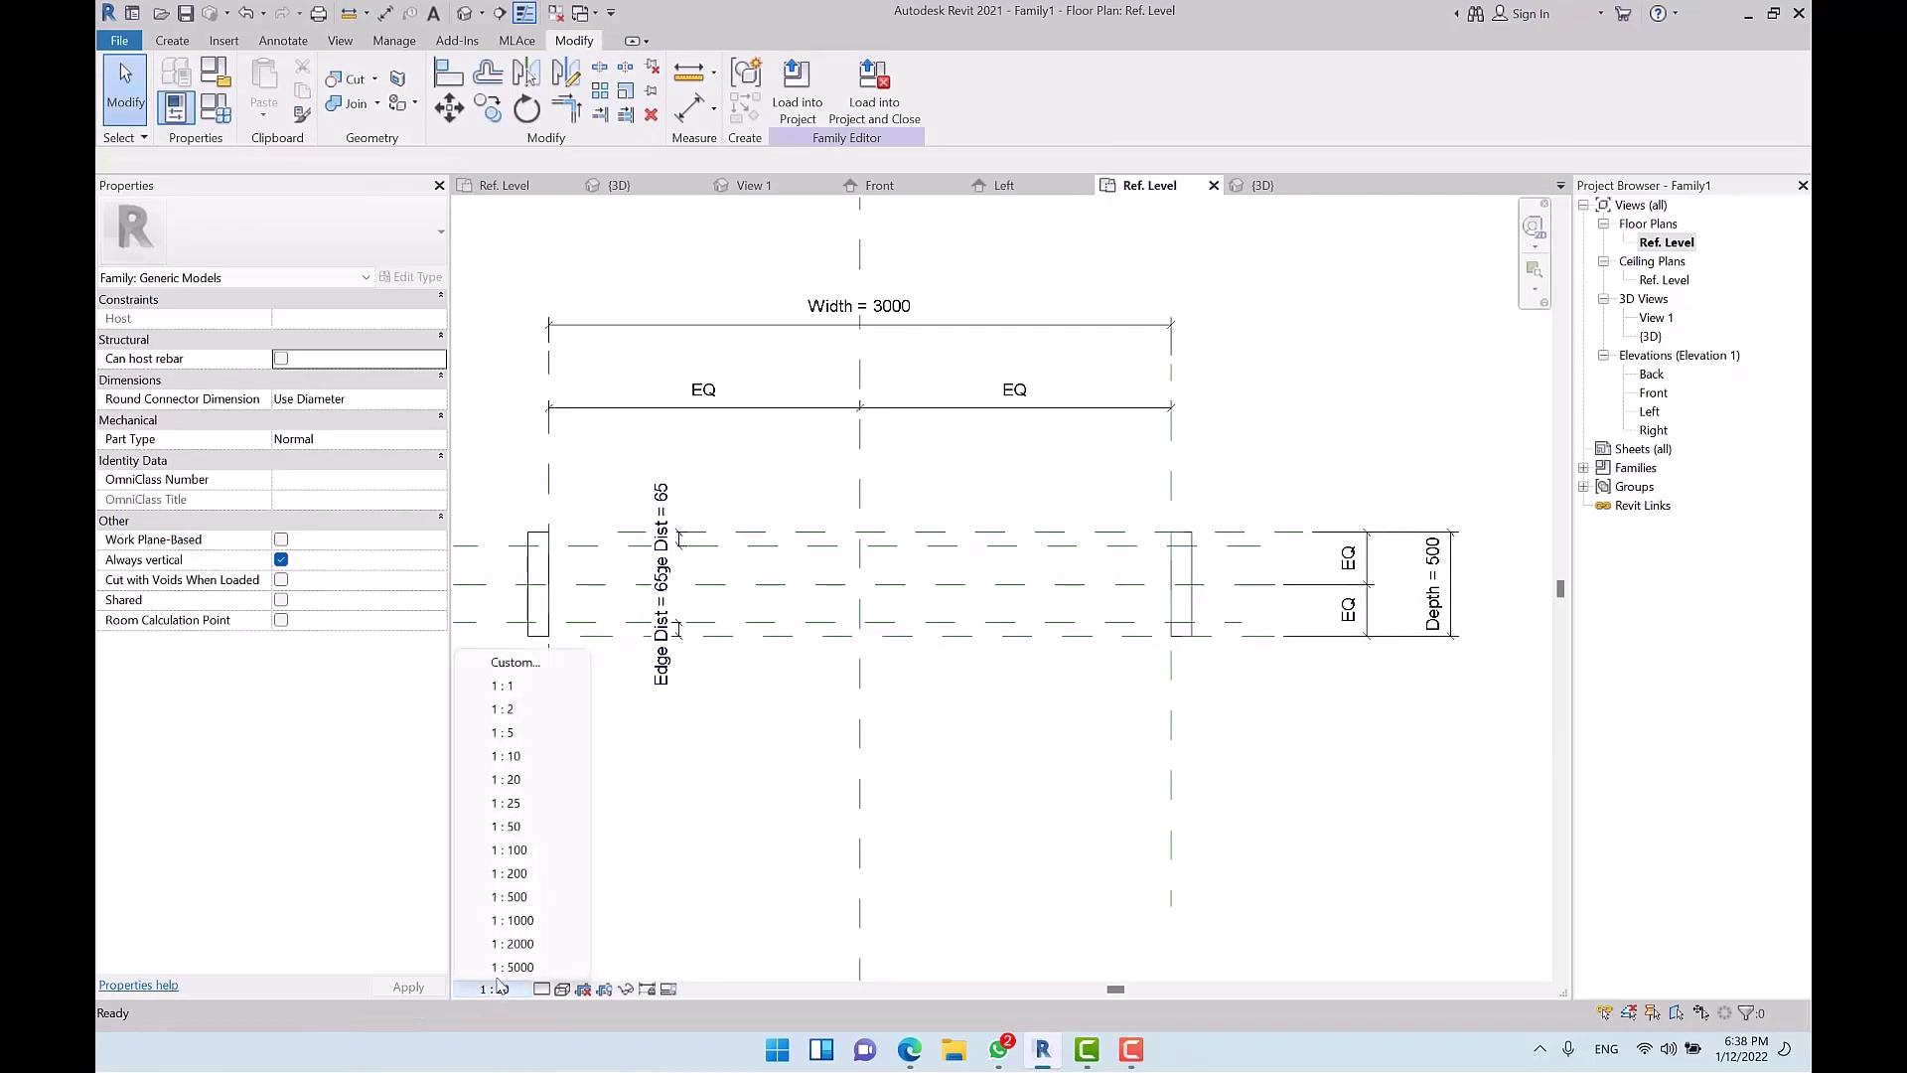
click(528, 736)
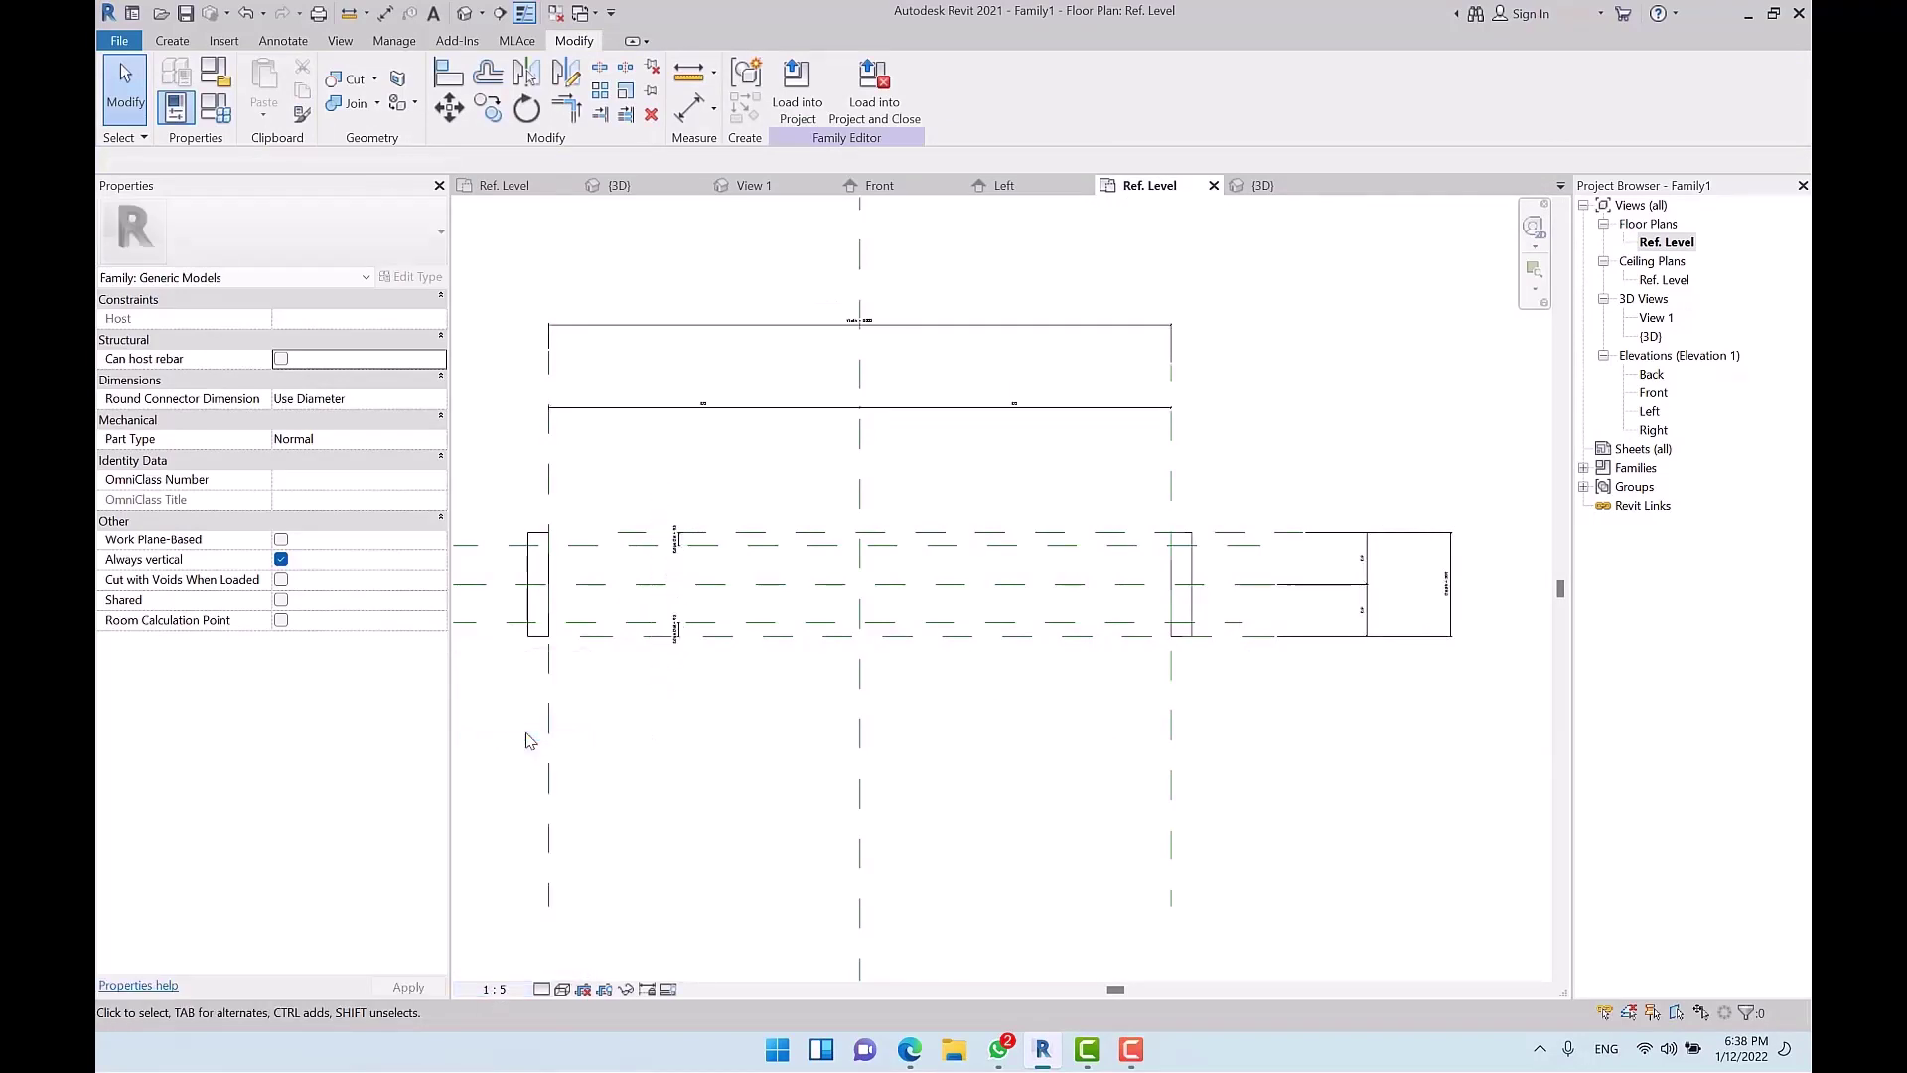
click(495, 989)
click(521, 756)
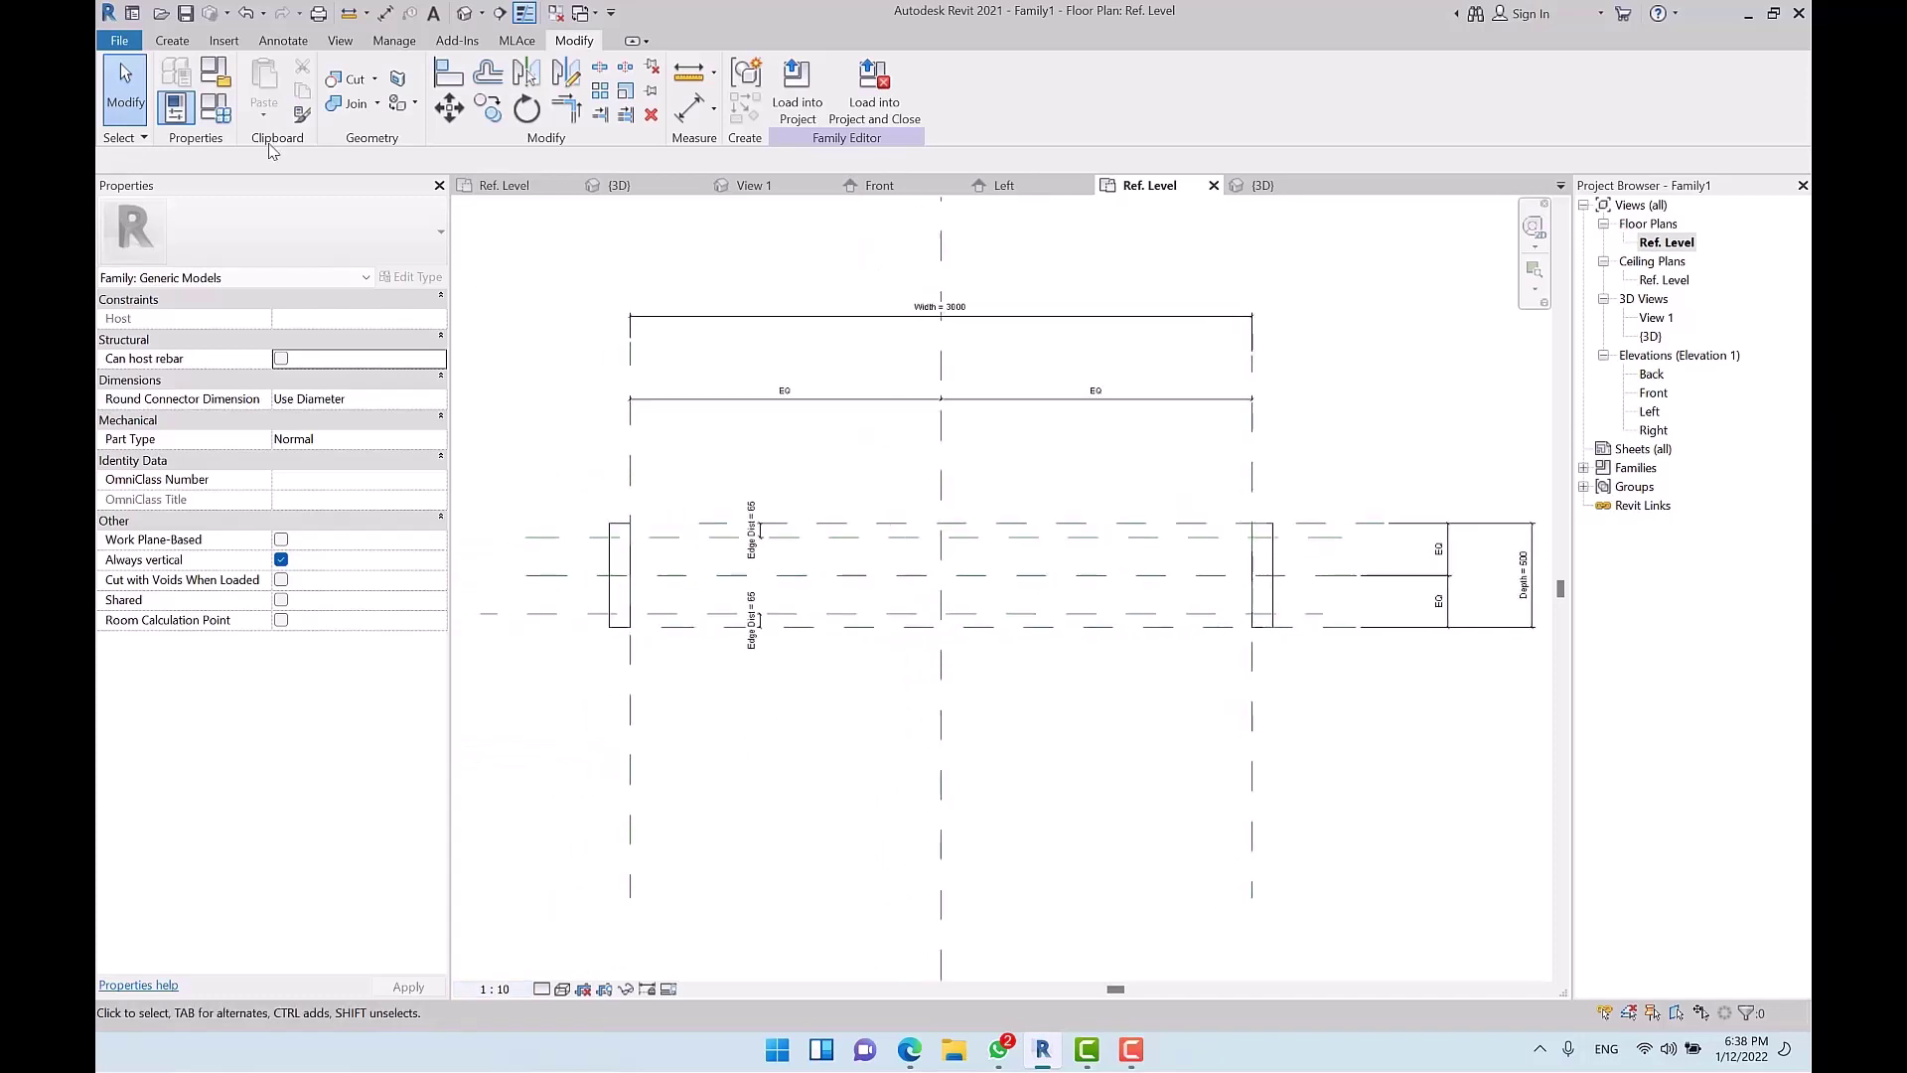
Step: Start a new extrusion and sketch a rectangle between the two width planes and the two inner horizontal planes
click(172, 40)
click(266, 89)
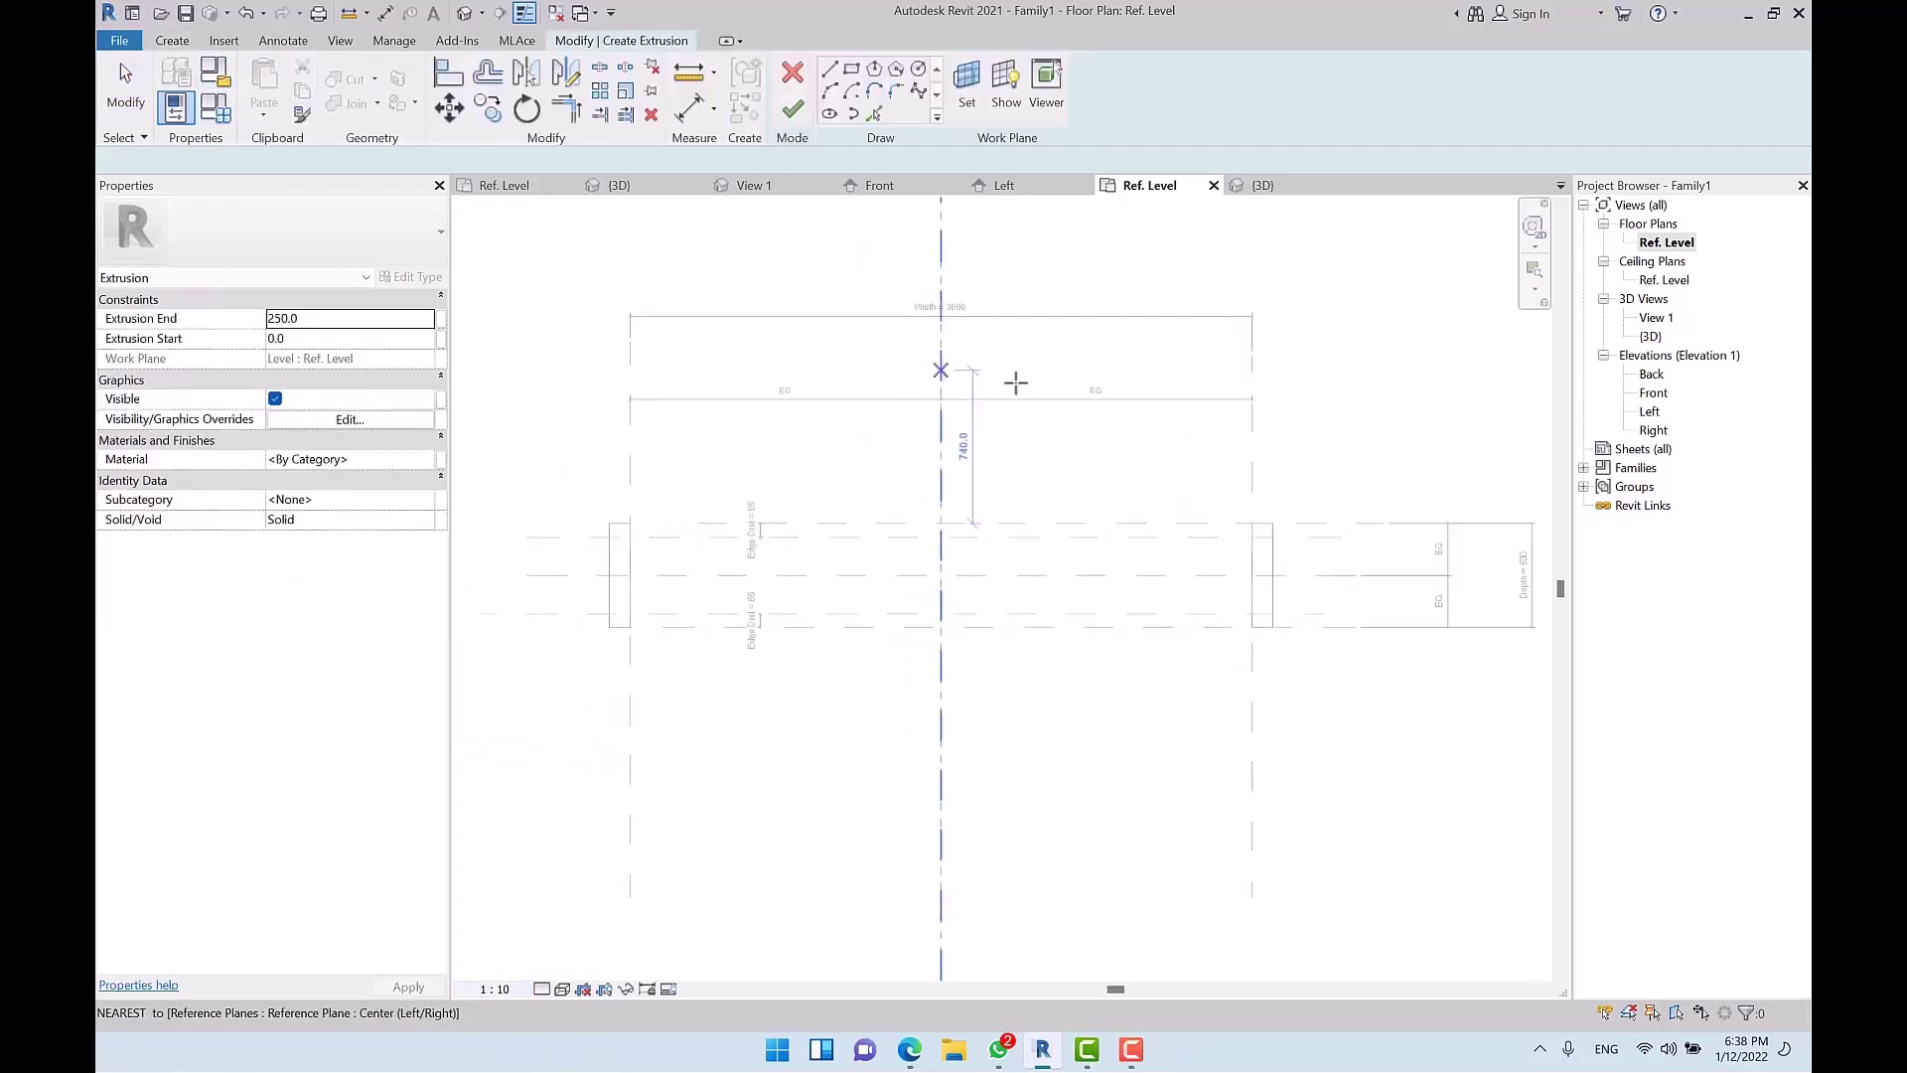
click(851, 69)
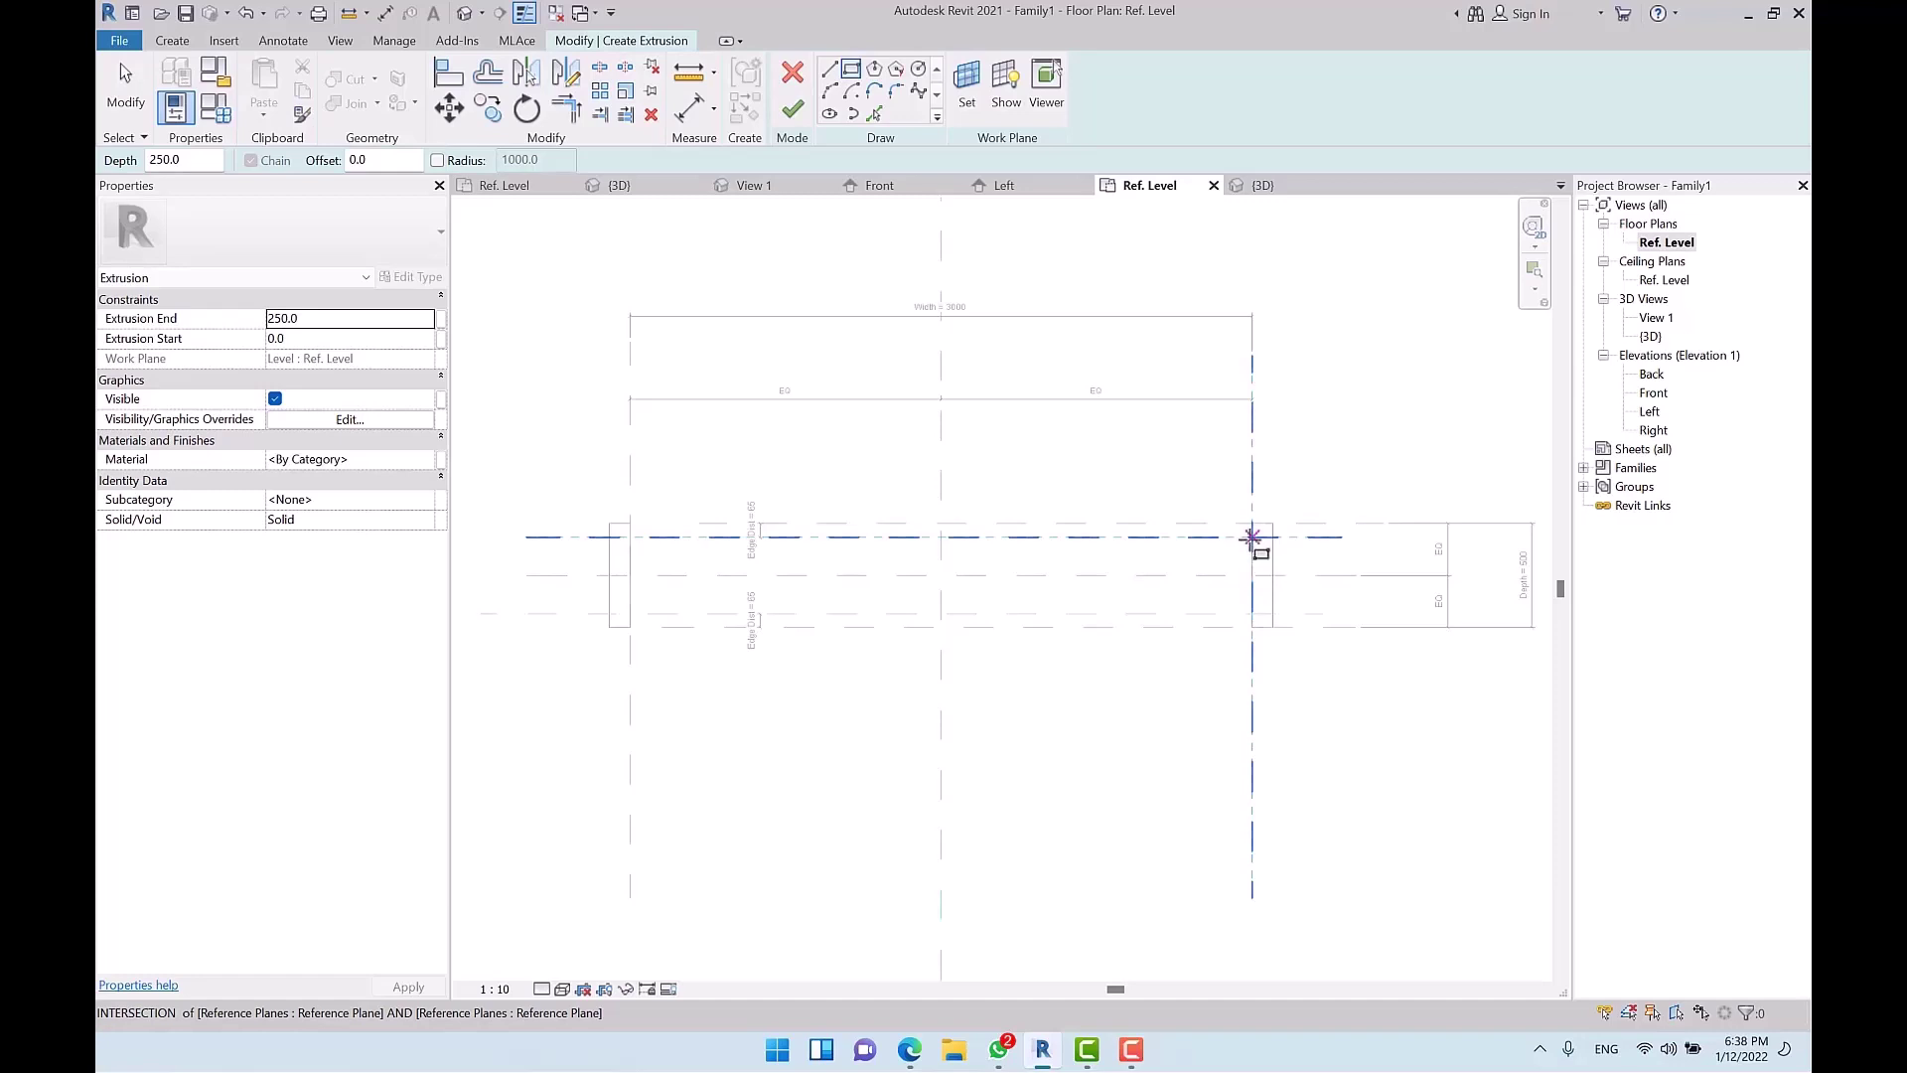
click(1251, 538)
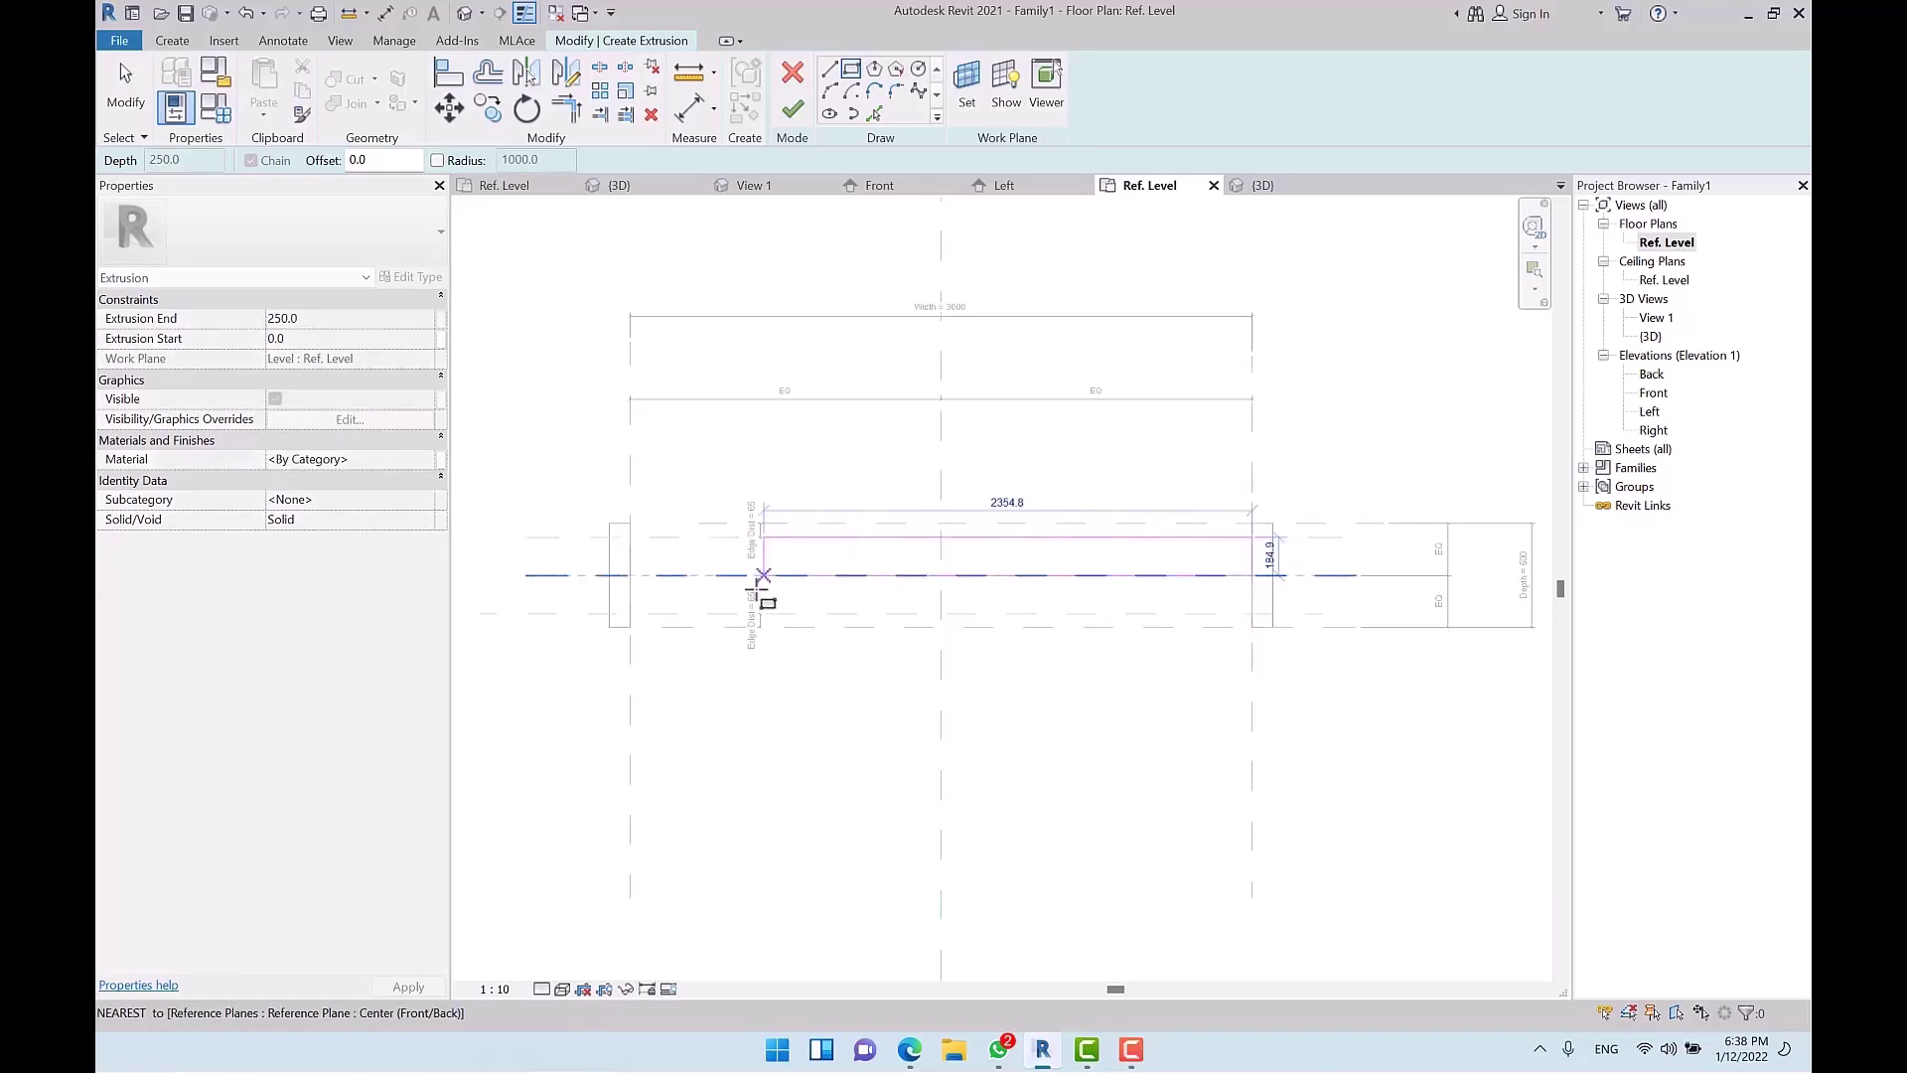
click(630, 613)
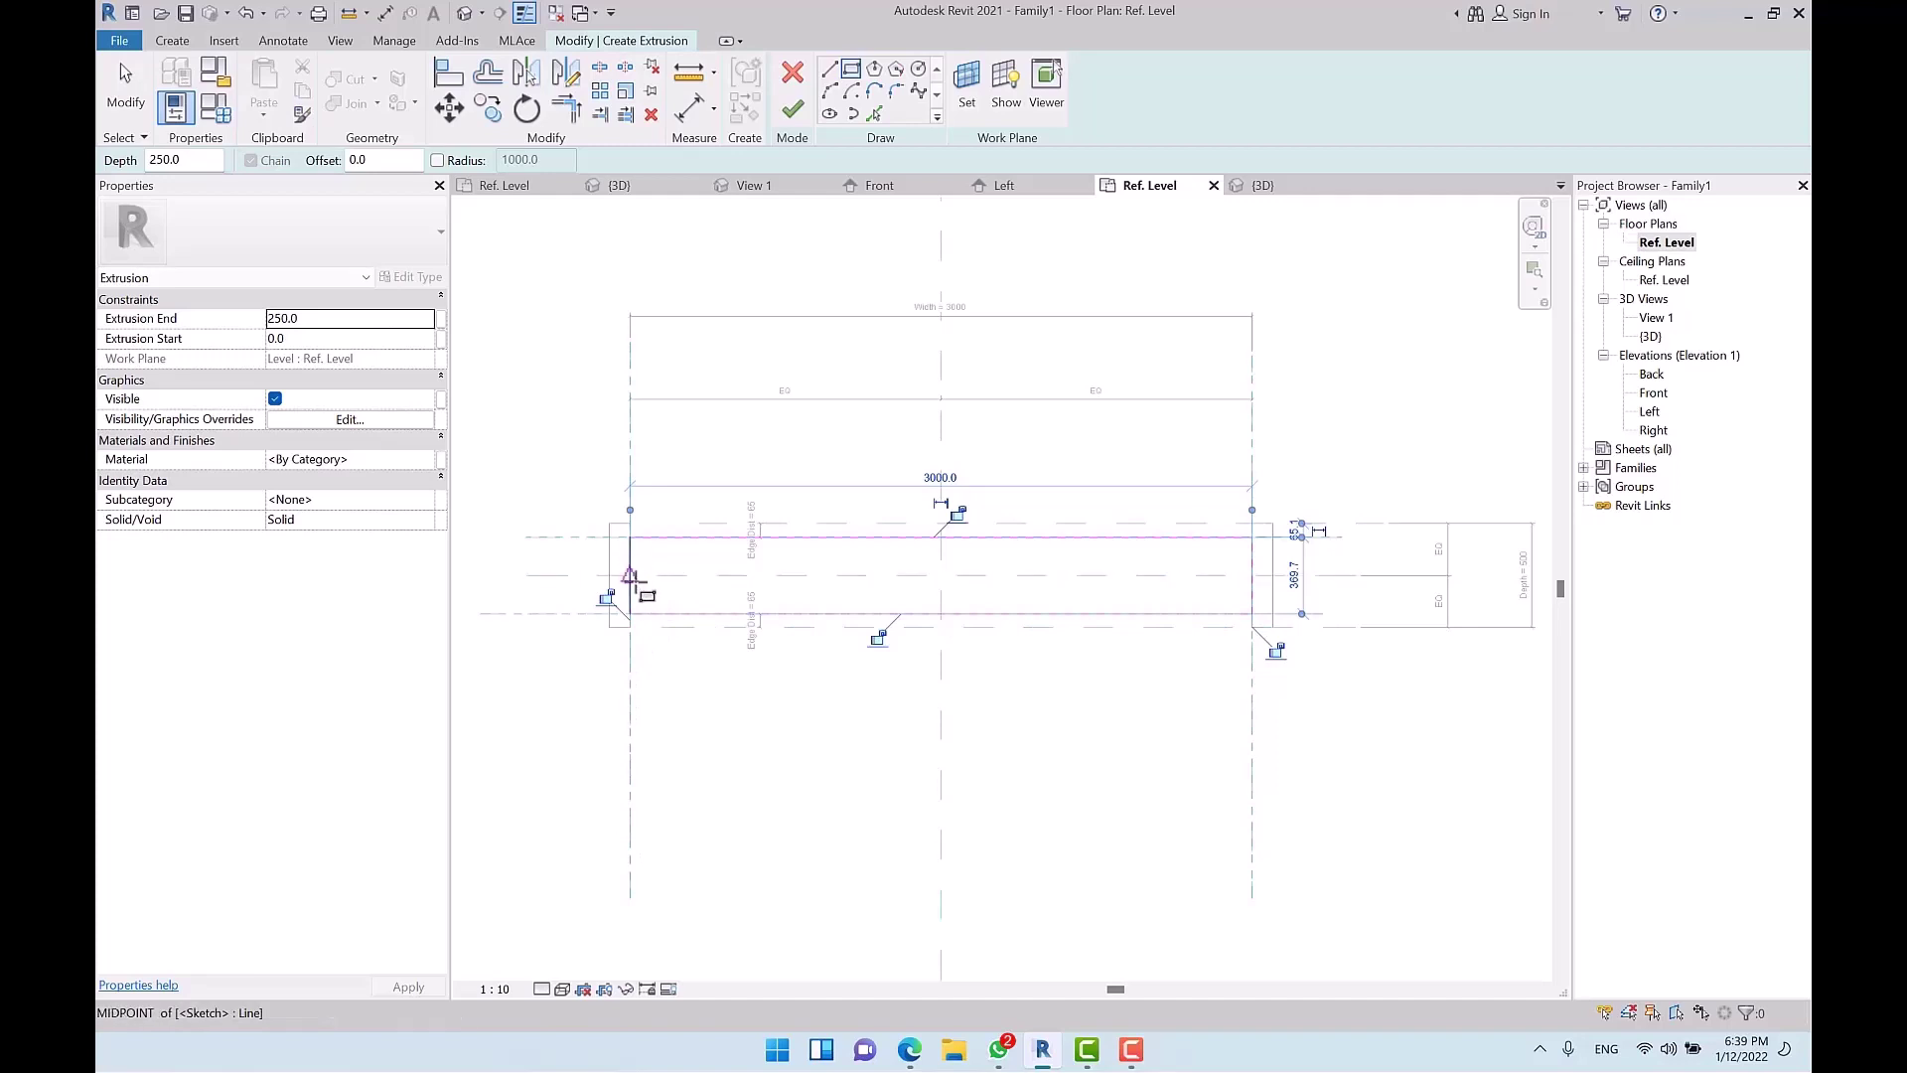
scroll(631, 575, up, 3)
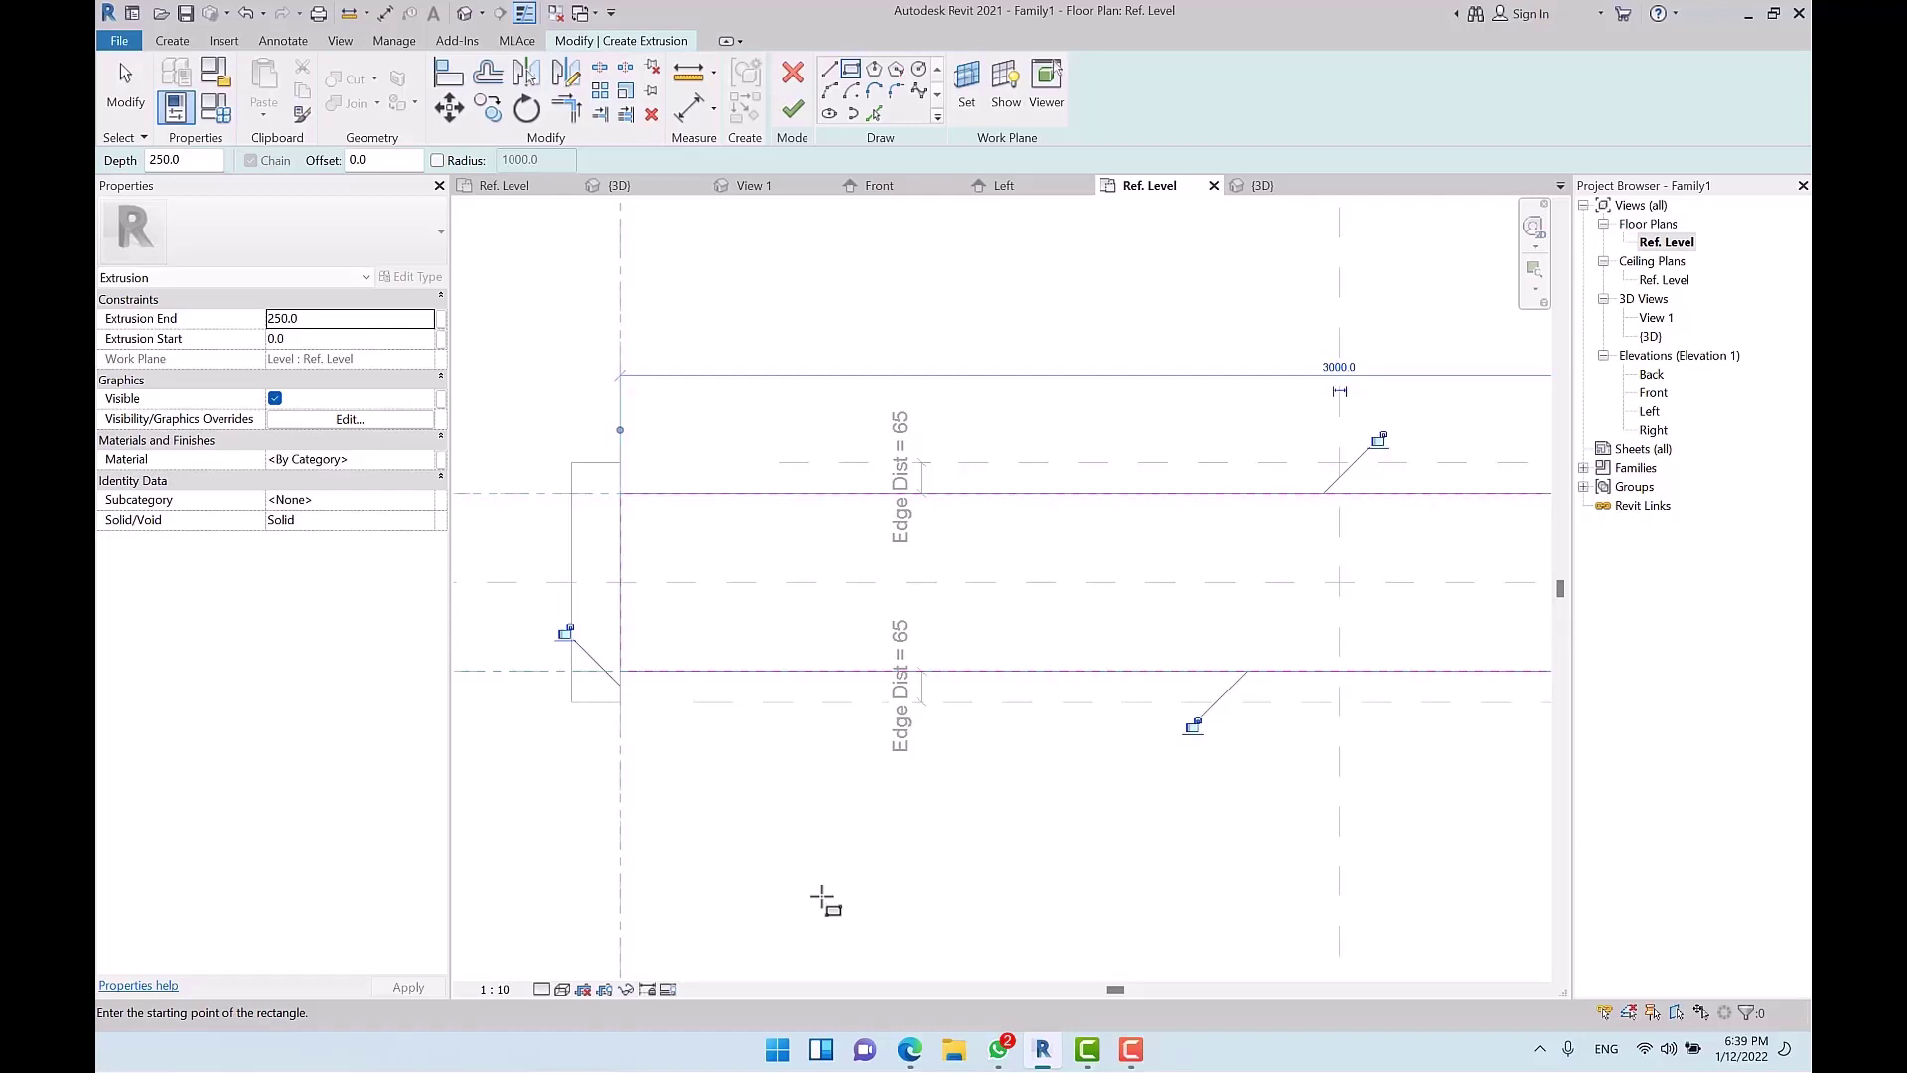
scroll(702, 788, down, 4)
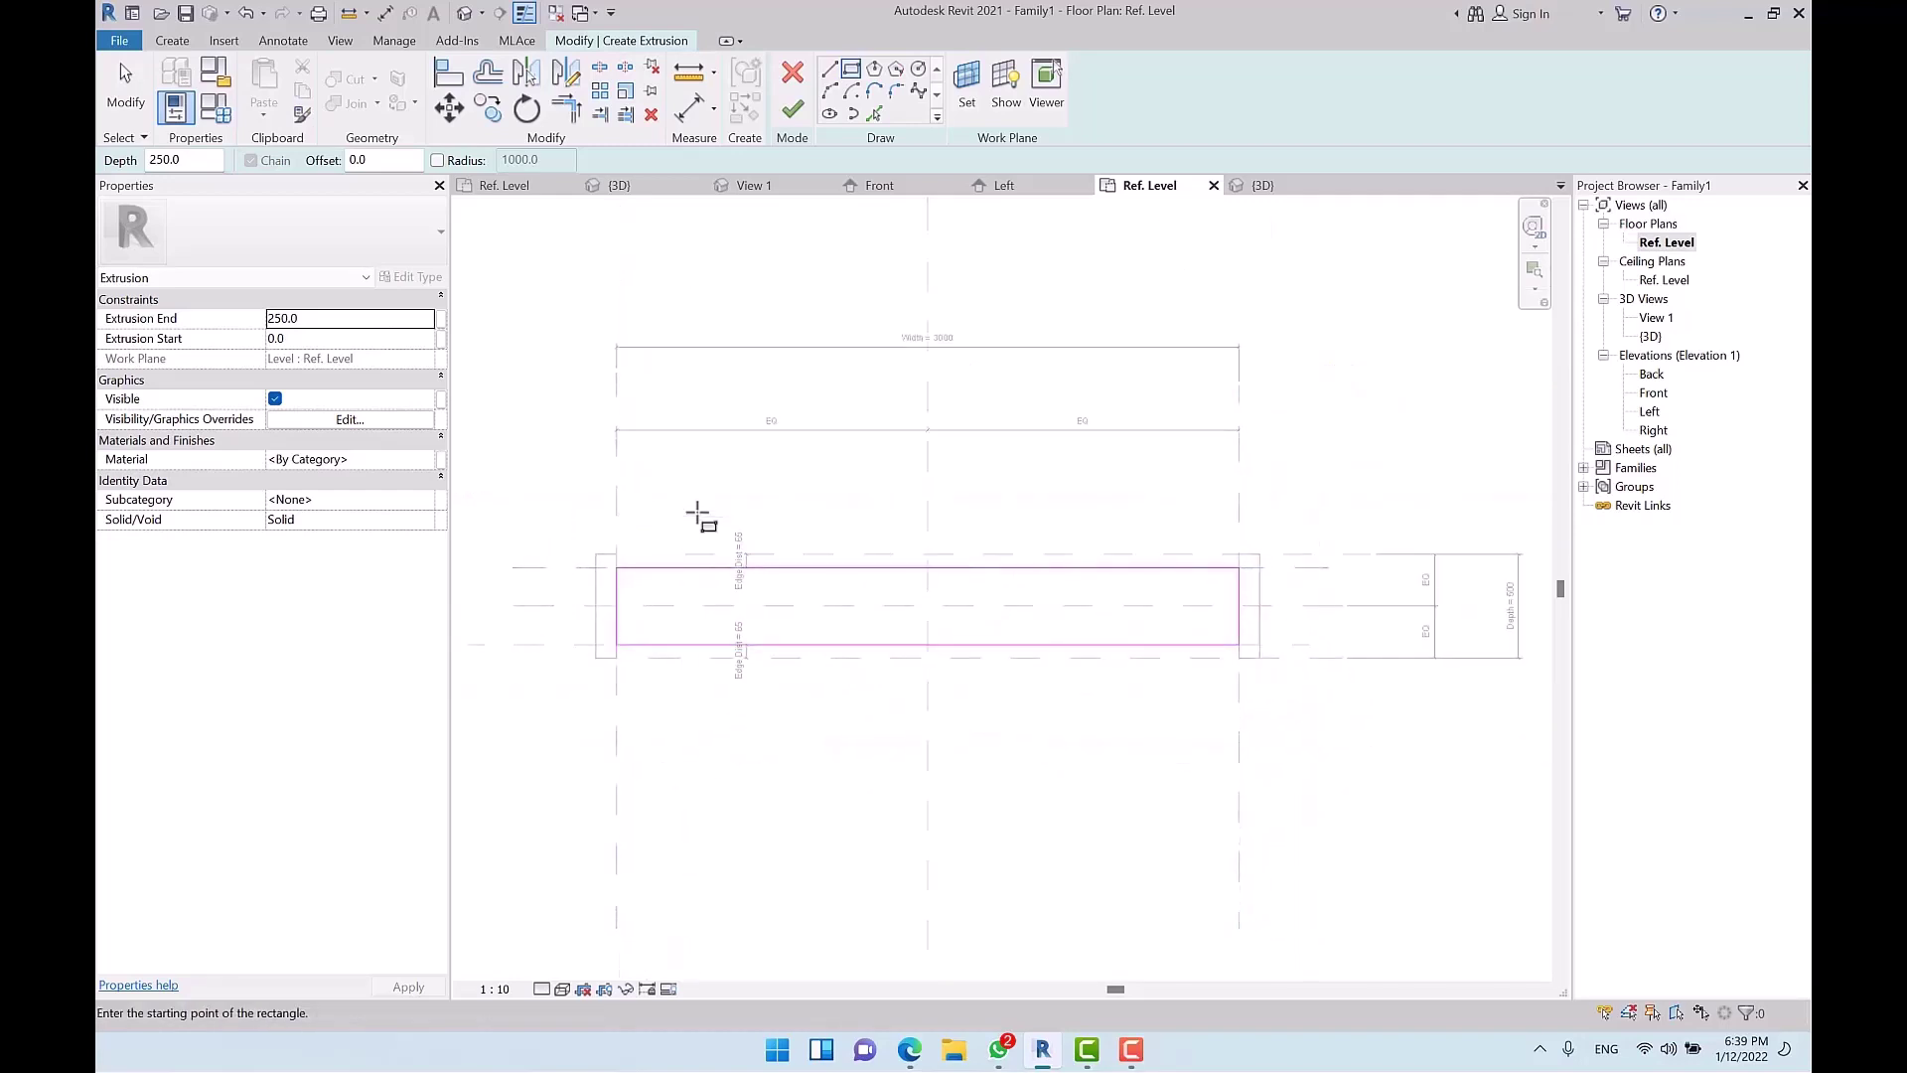
key(Escape)
key(Escape)
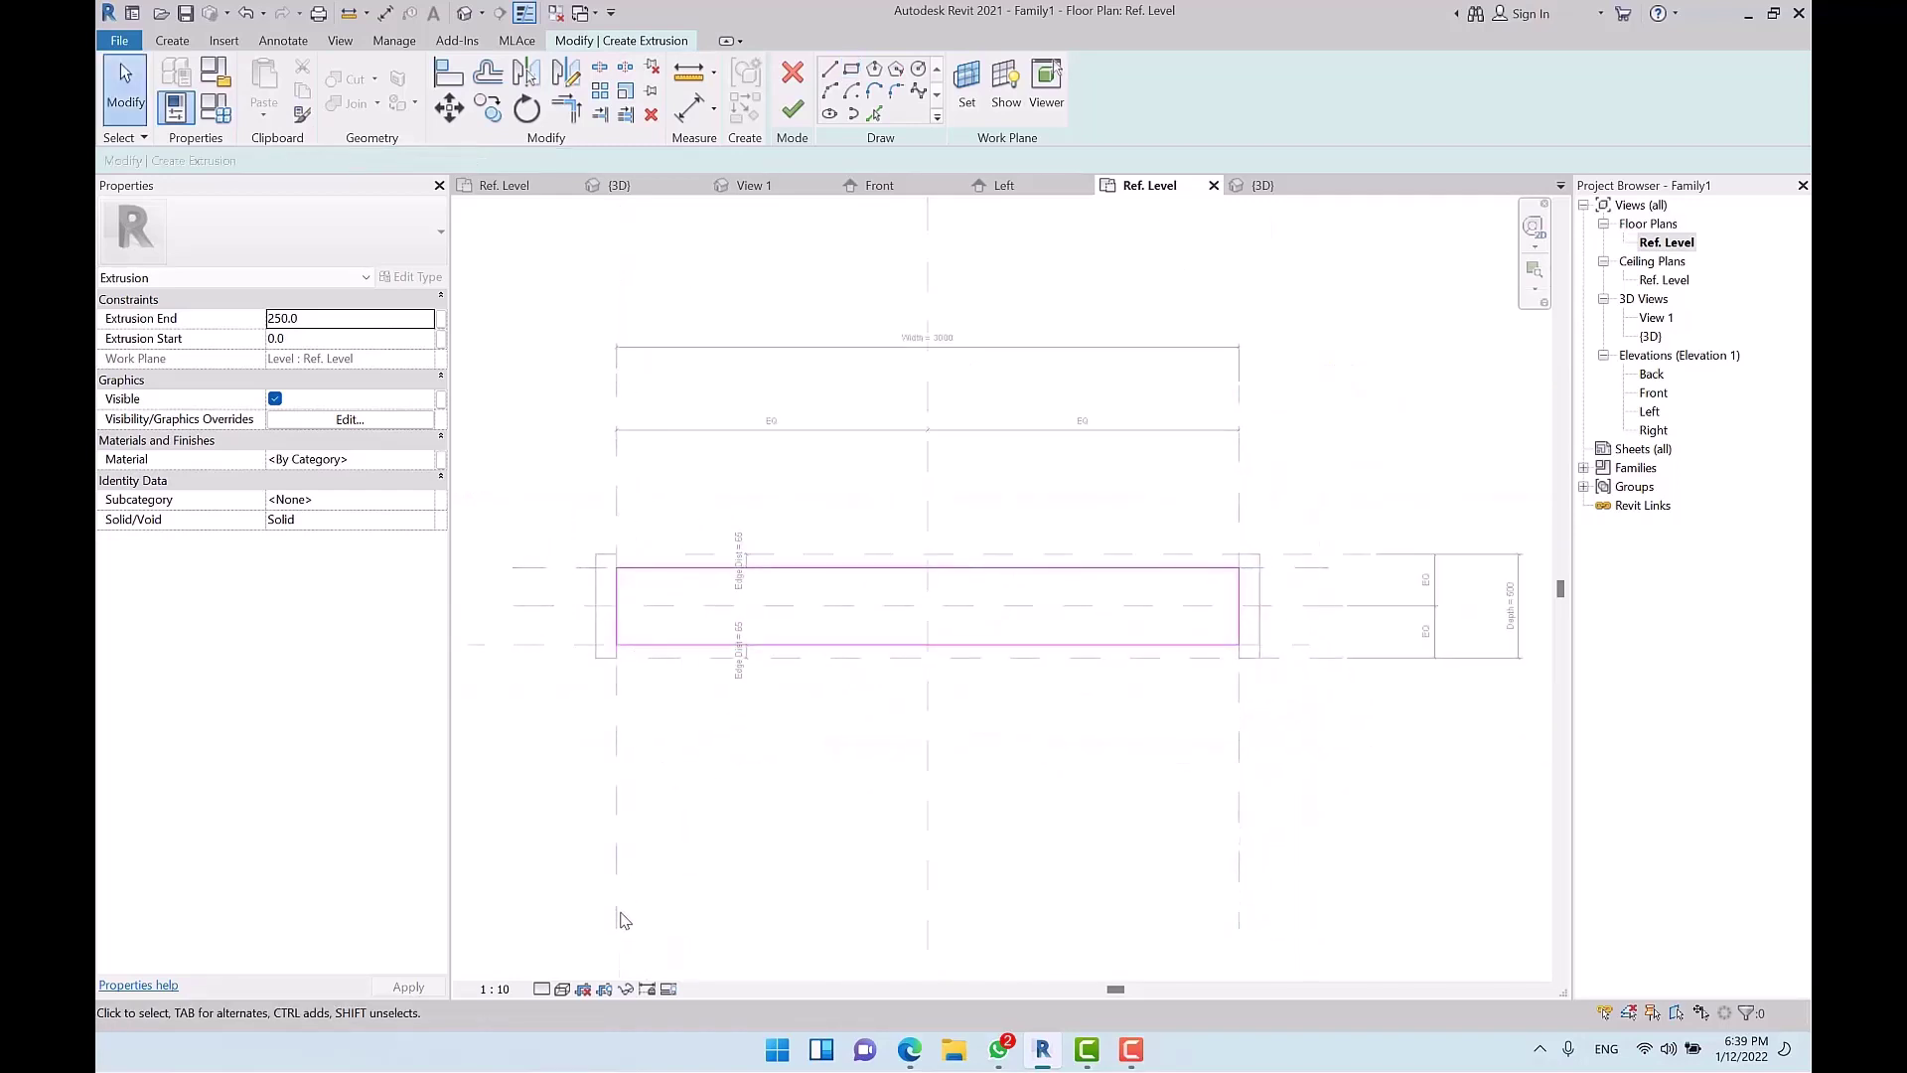
scroll(682, 518, up, 2)
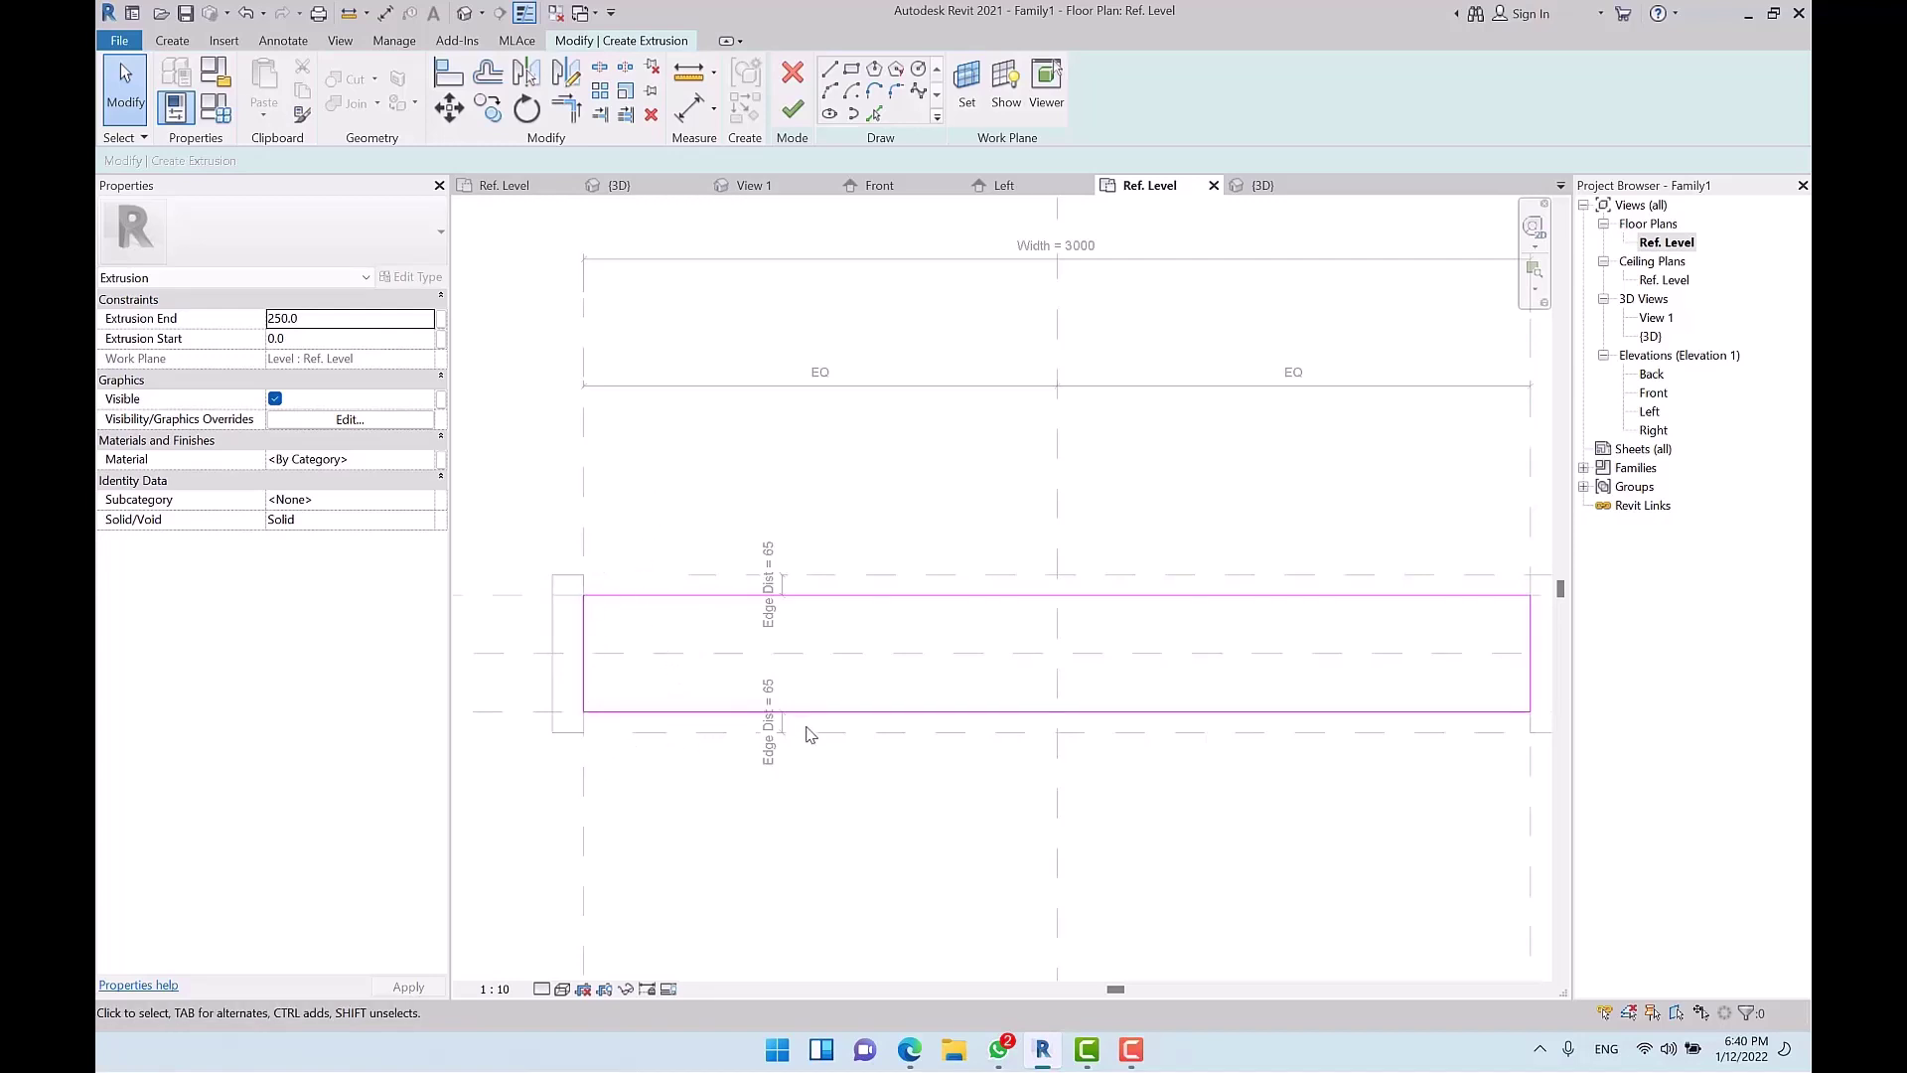
scroll(821, 560, down, 1)
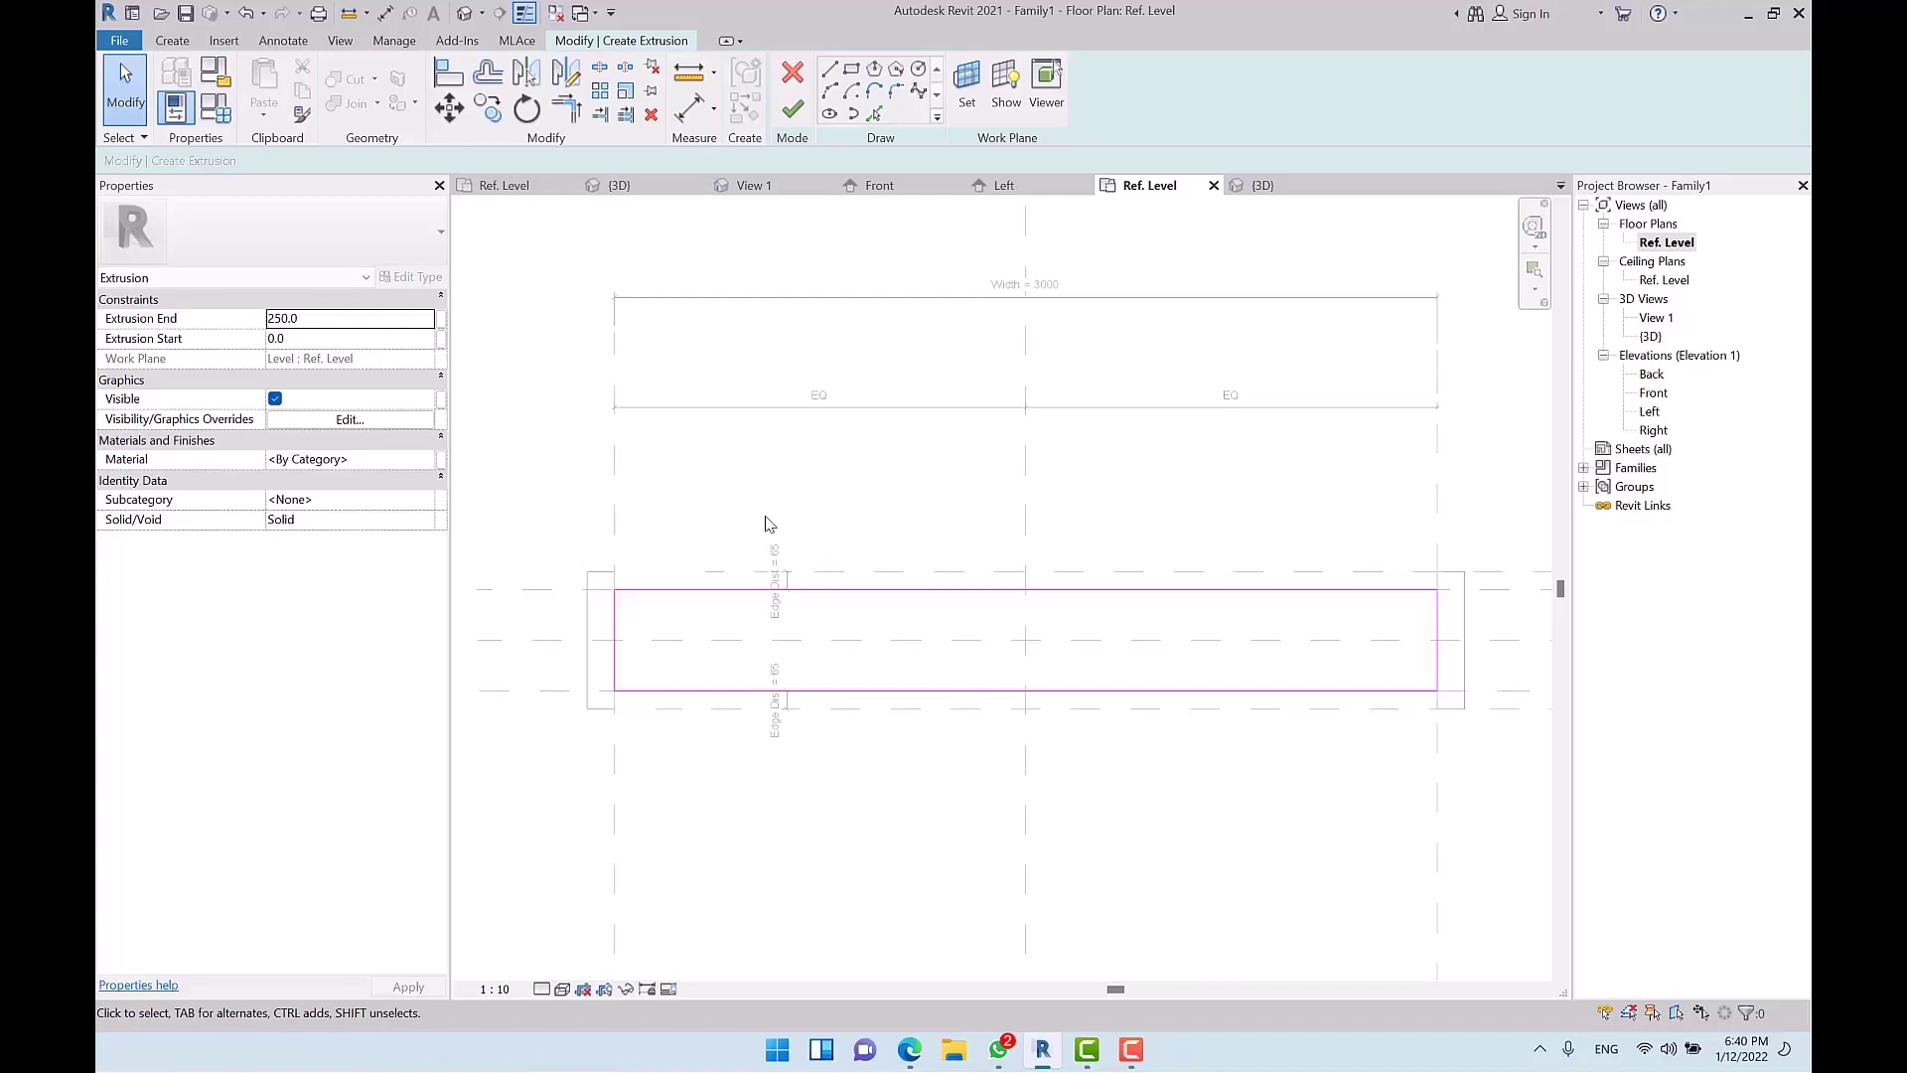
Step: Align the rectangle's left and right edges to the width planes and its upper edge to the upper inner plane, locking them
click(448, 71)
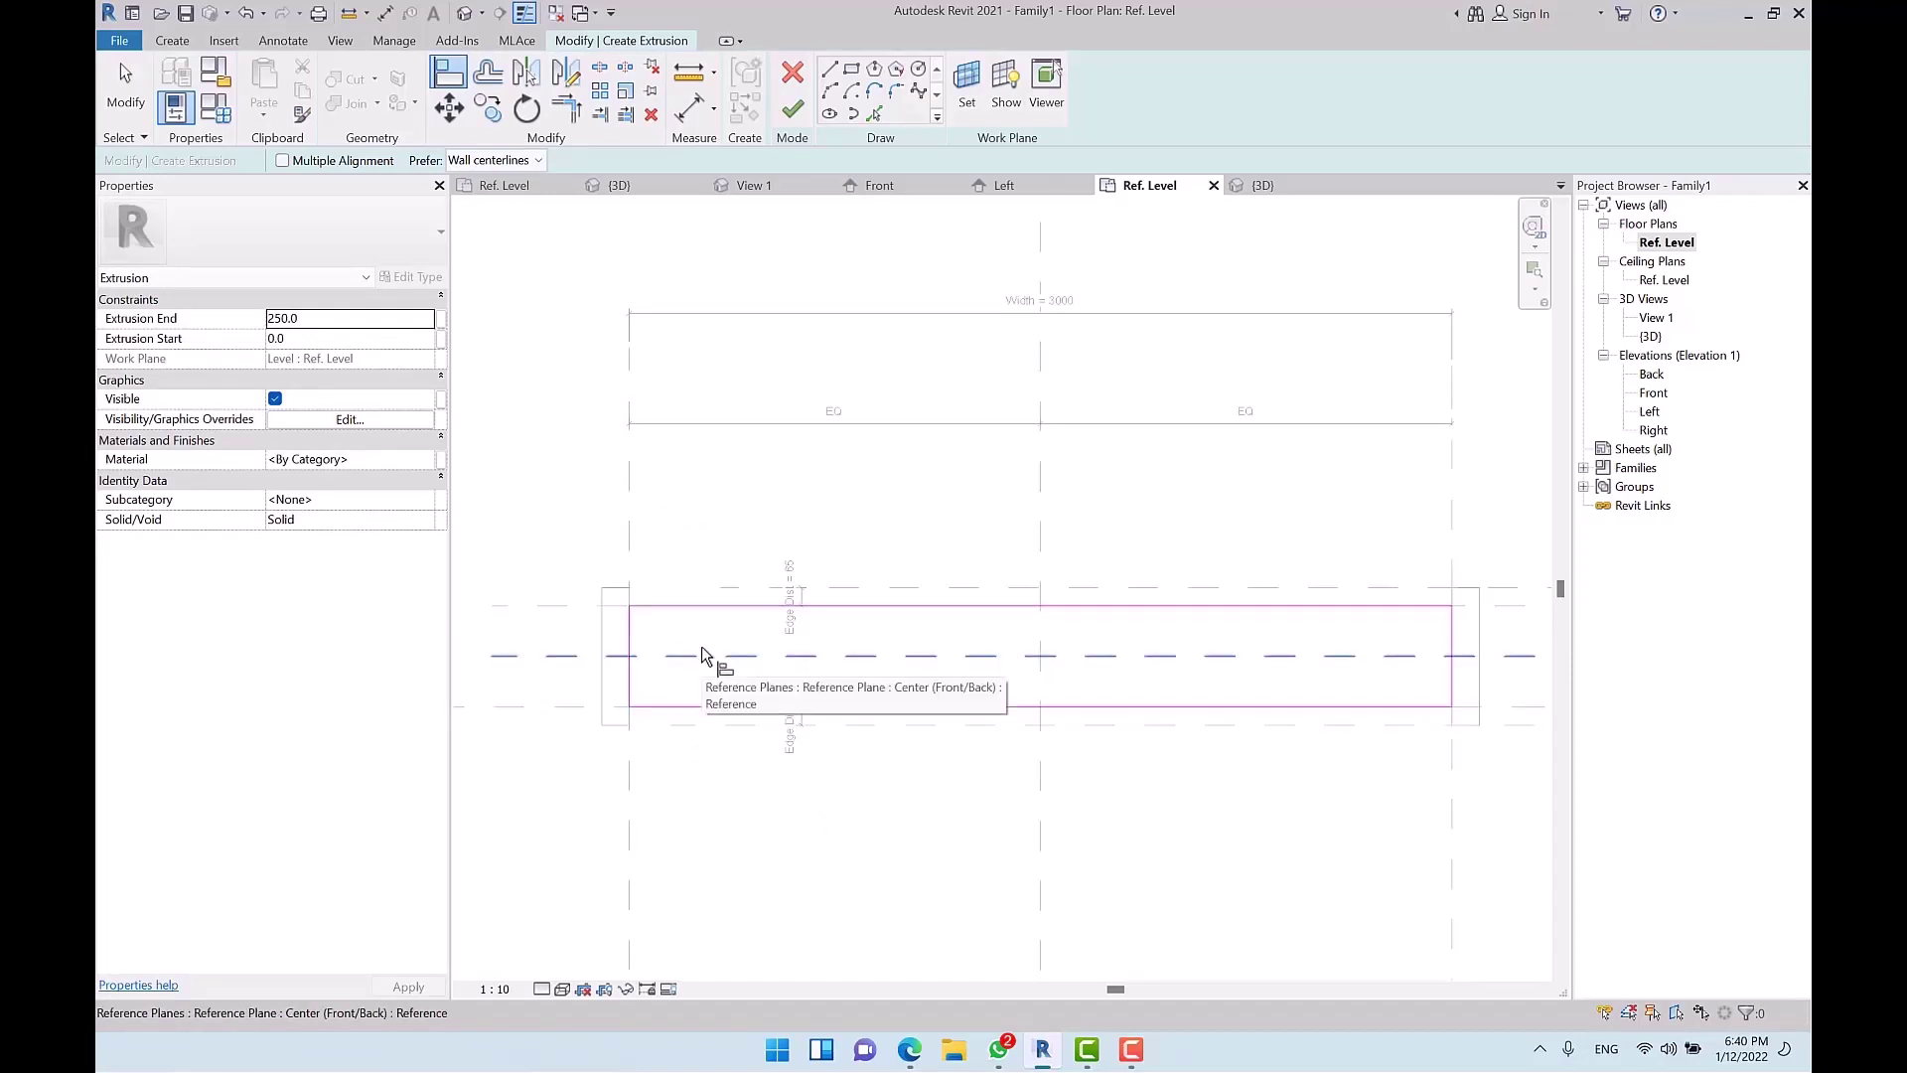
click(632, 489)
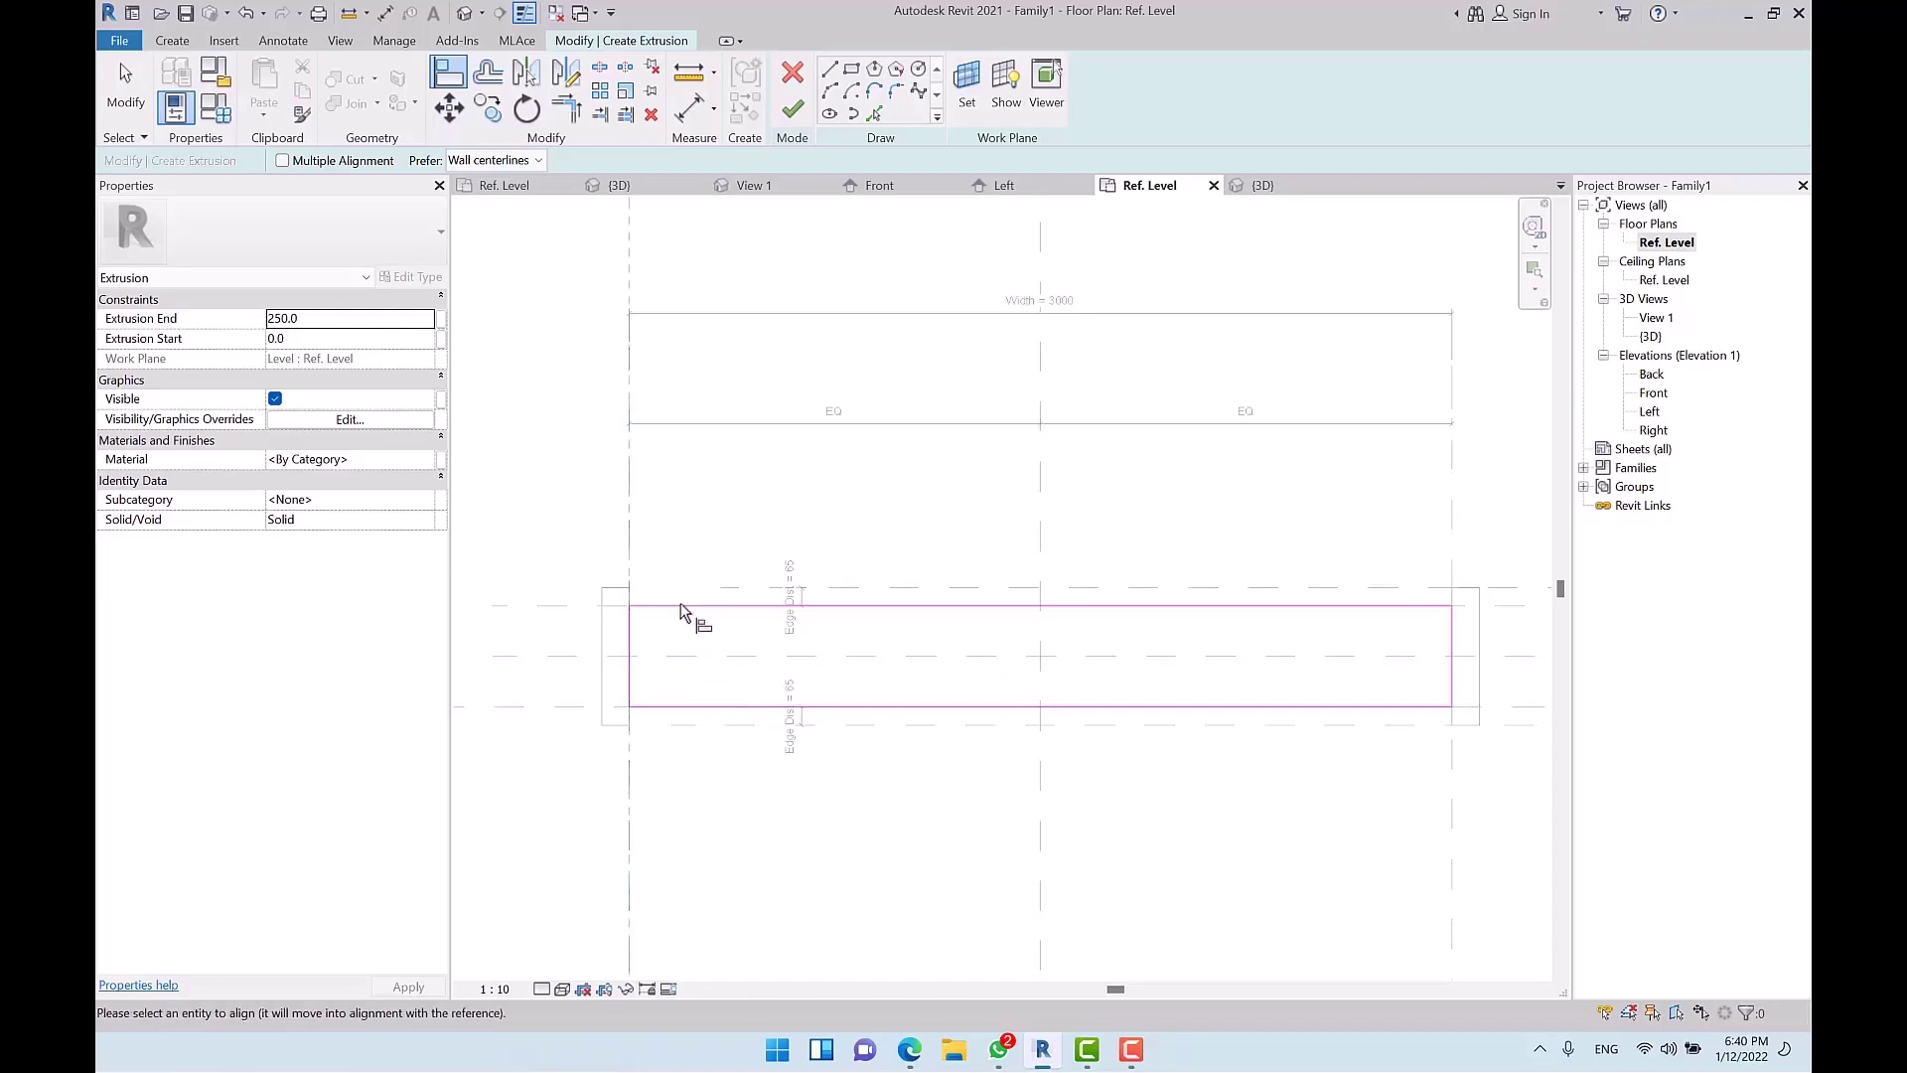
click(630, 651)
middle_drag(1472, 664, 970, 672)
click(960, 536)
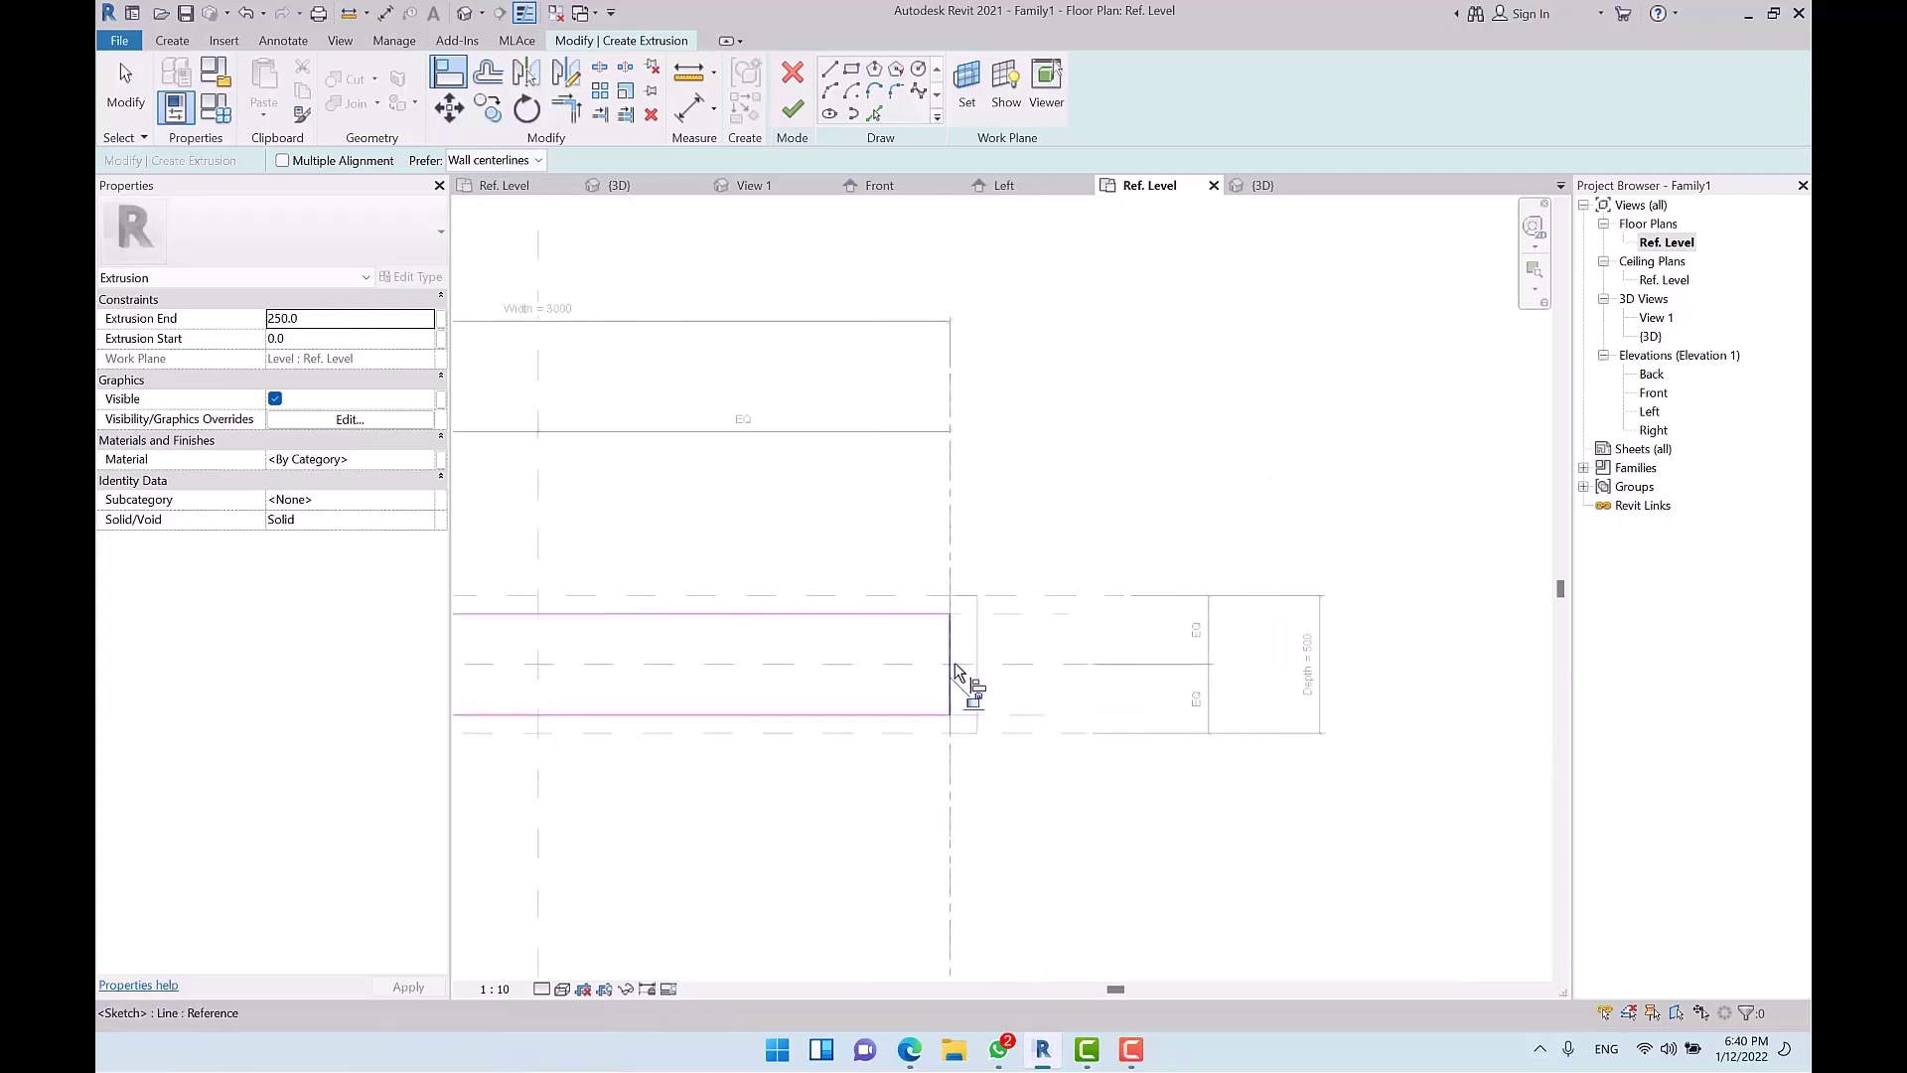
click(968, 707)
scroll(1282, 695, down, 1)
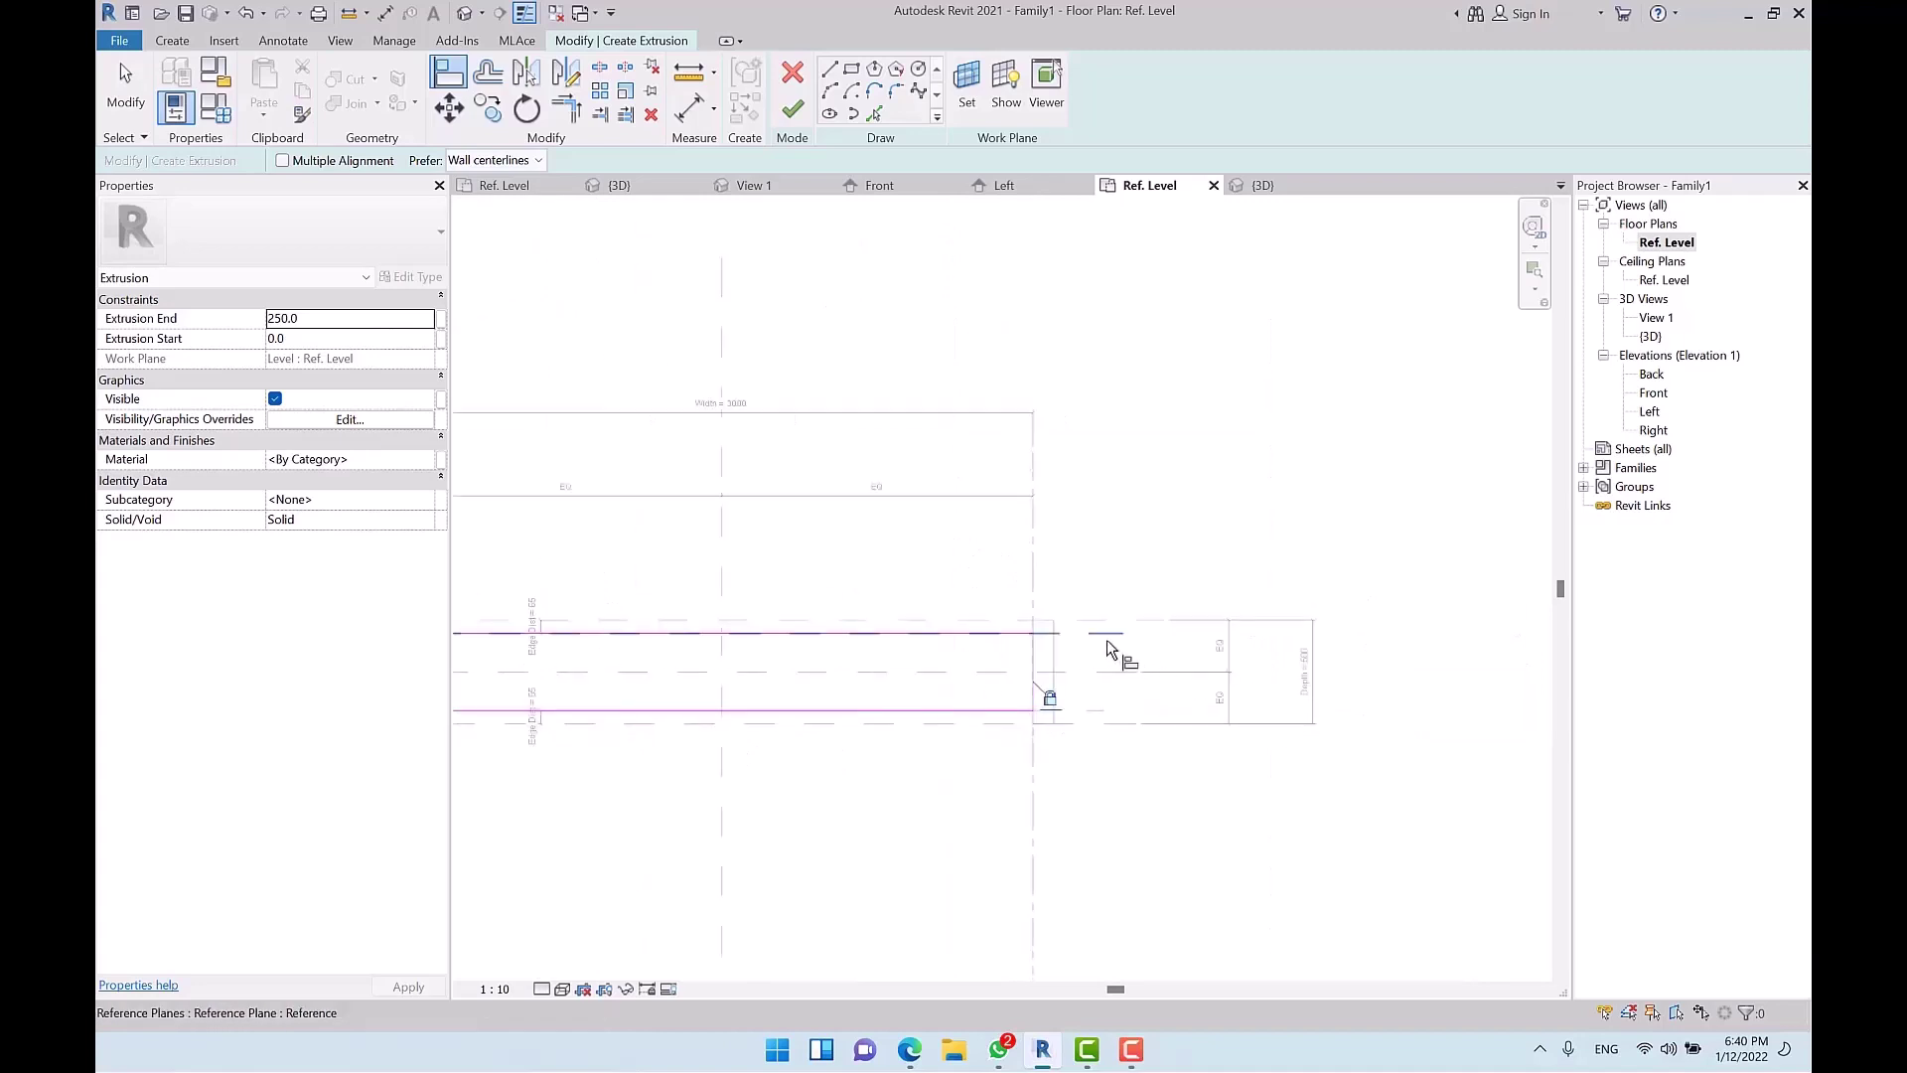
click(944, 629)
Step: Align the rectangle's lower edge to the lower outer depth plane and lock it
click(962, 724)
click(940, 709)
click(772, 747)
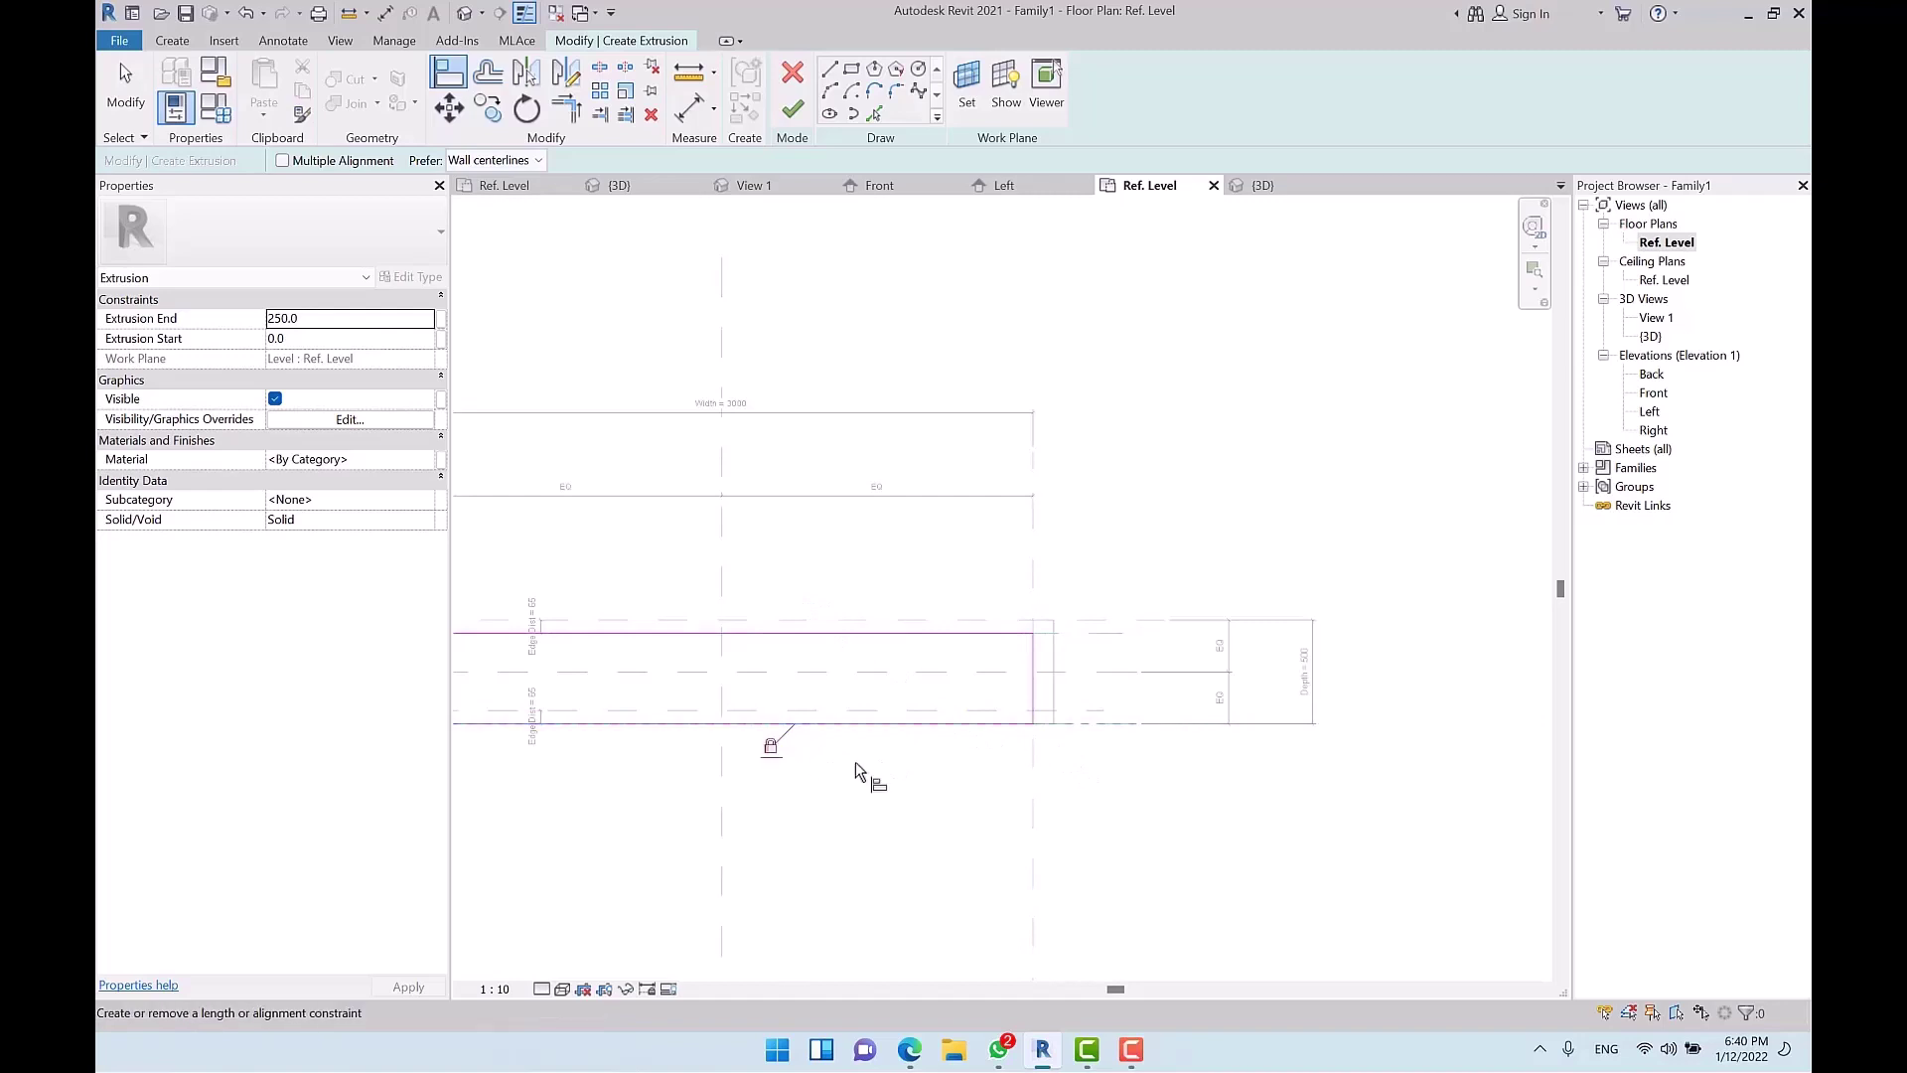
Step: Try to realign the rectangle's lower edge to the lower inner plane and remove its conflicting constraints
click(904, 712)
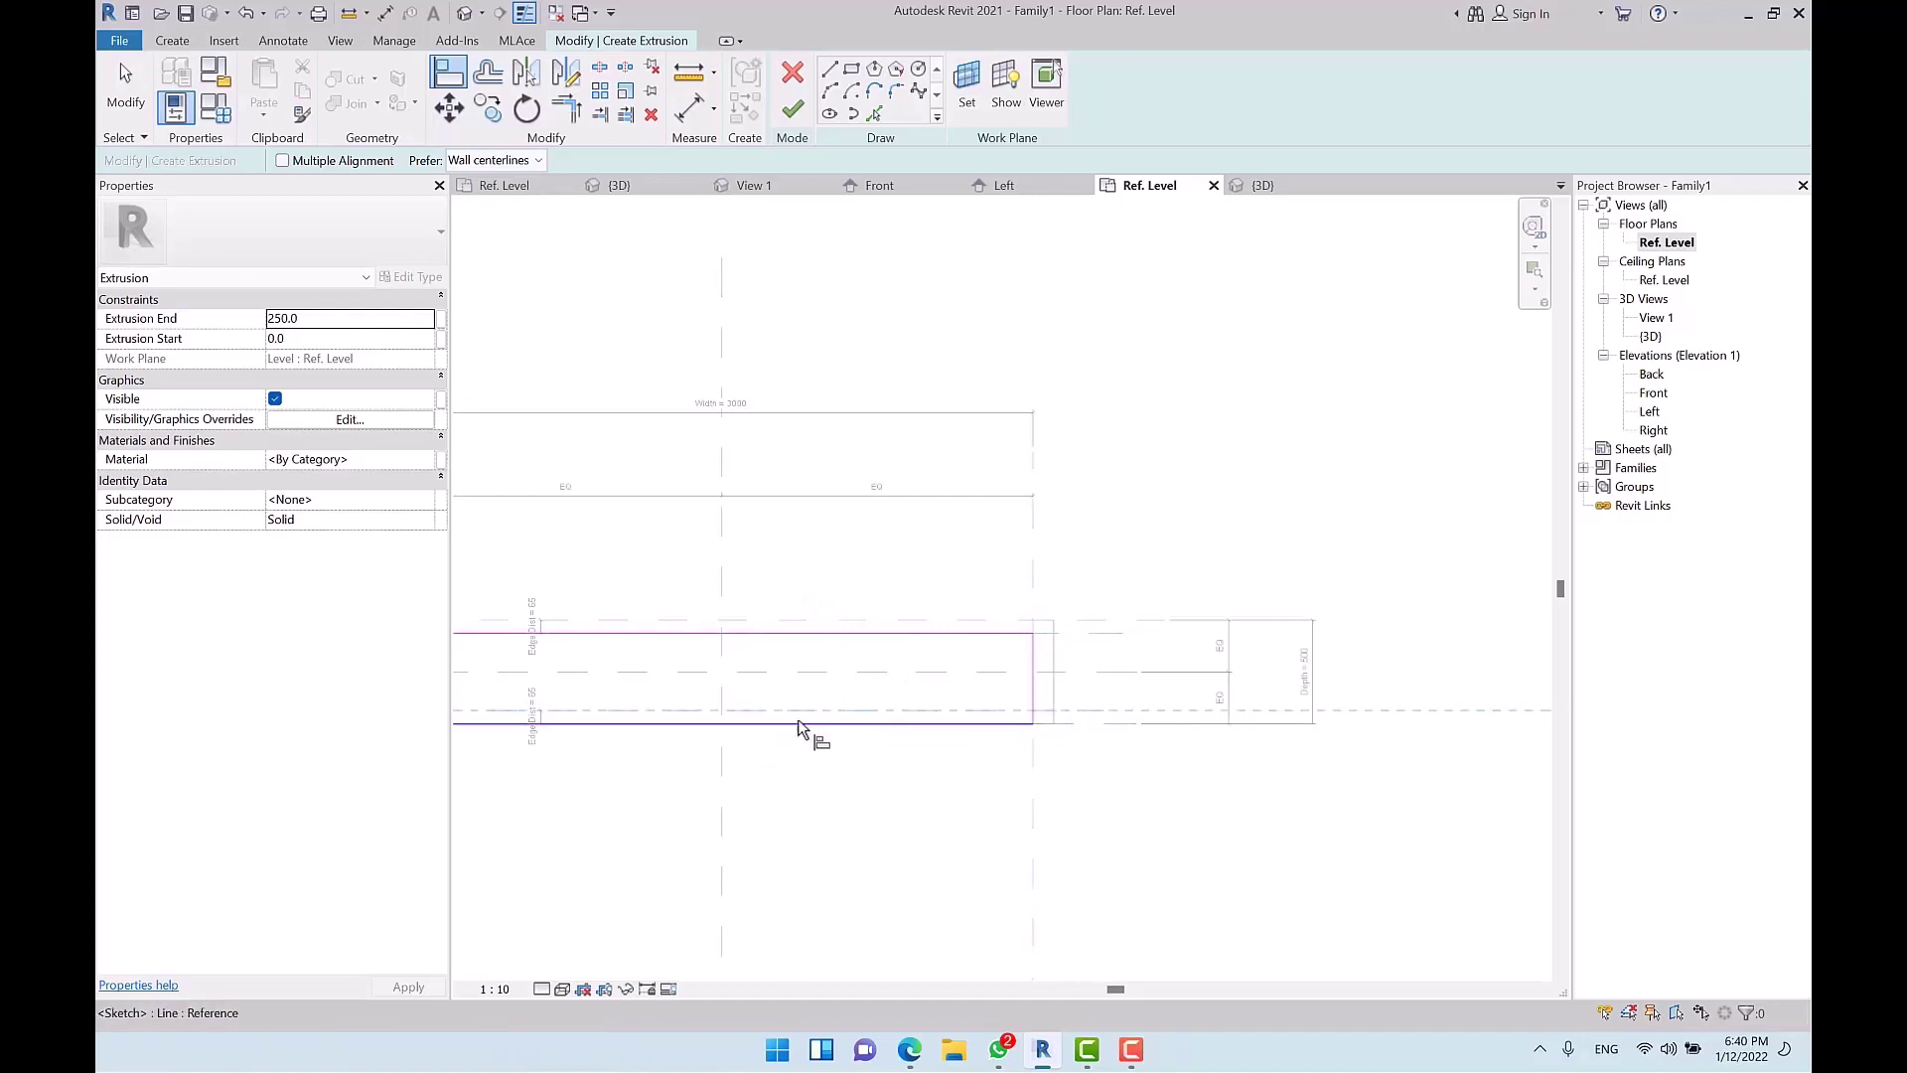
click(791, 728)
click(1447, 992)
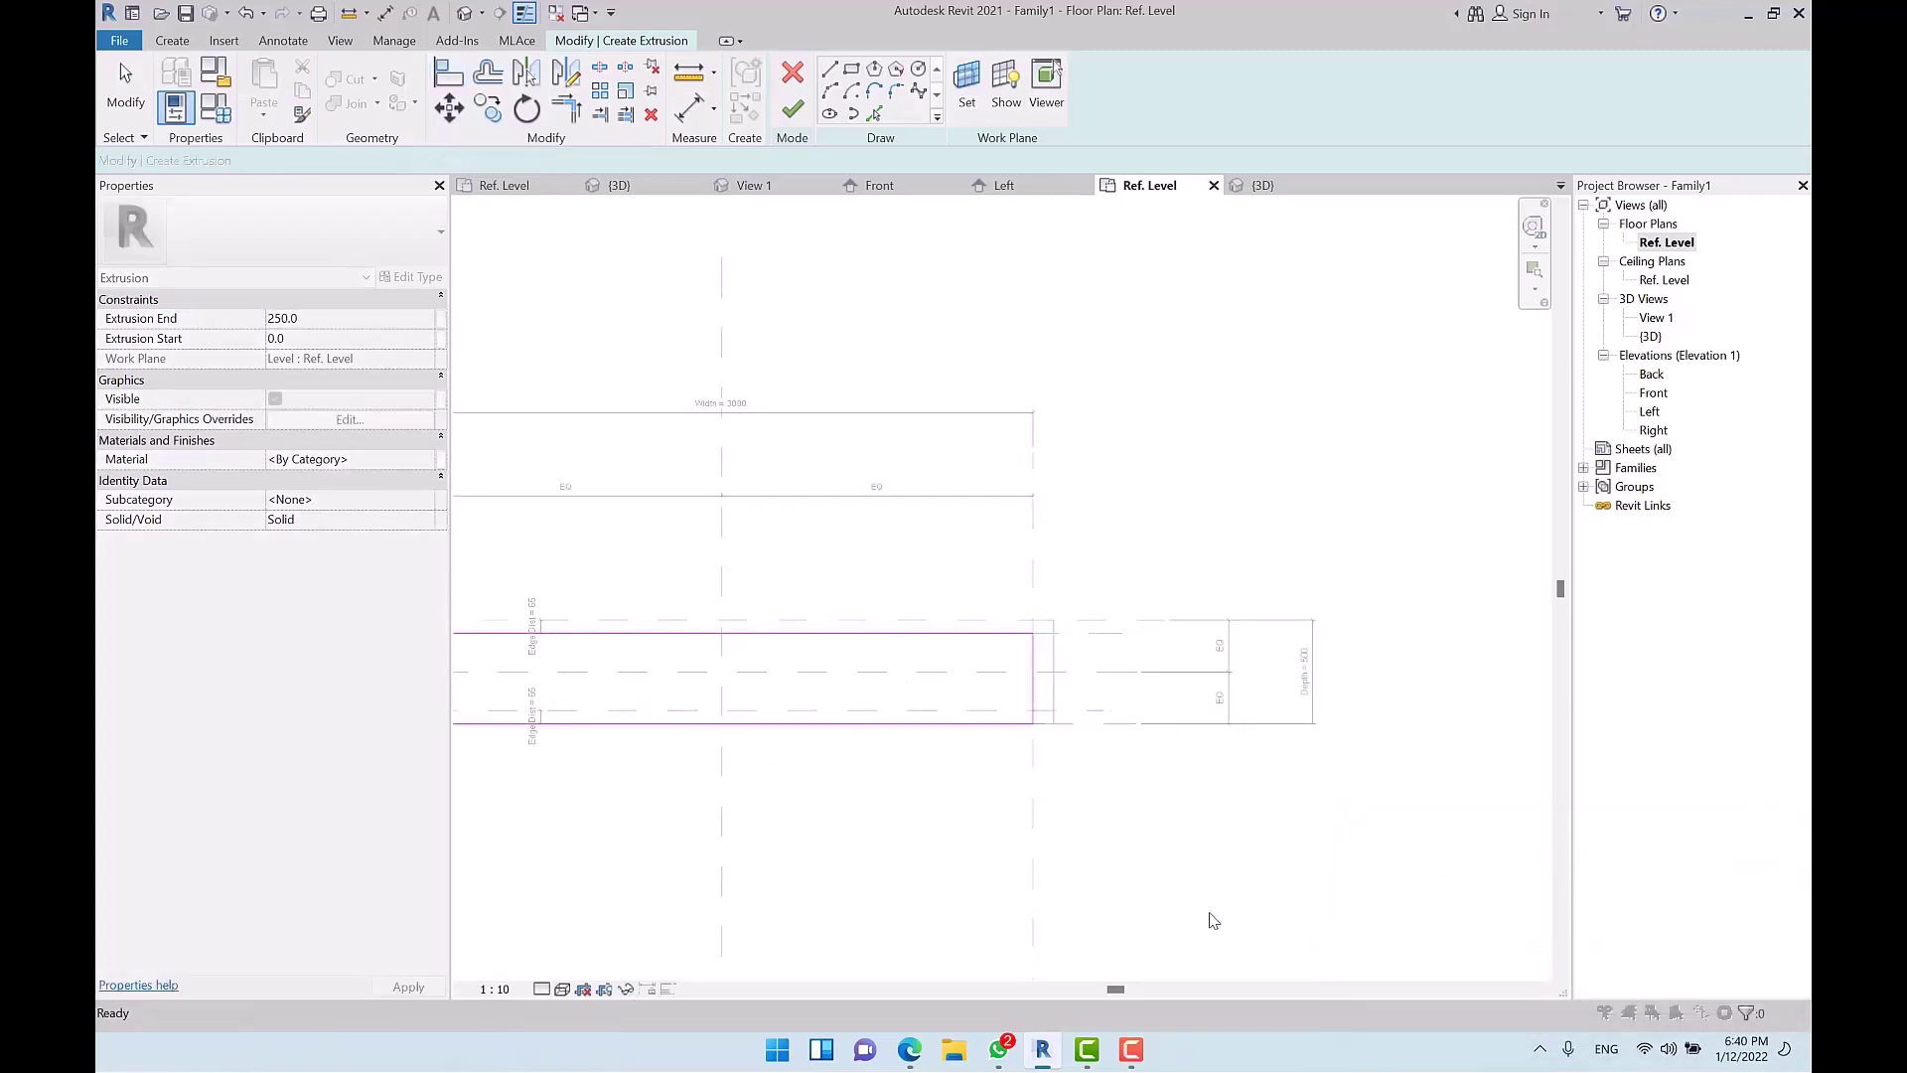
click(866, 733)
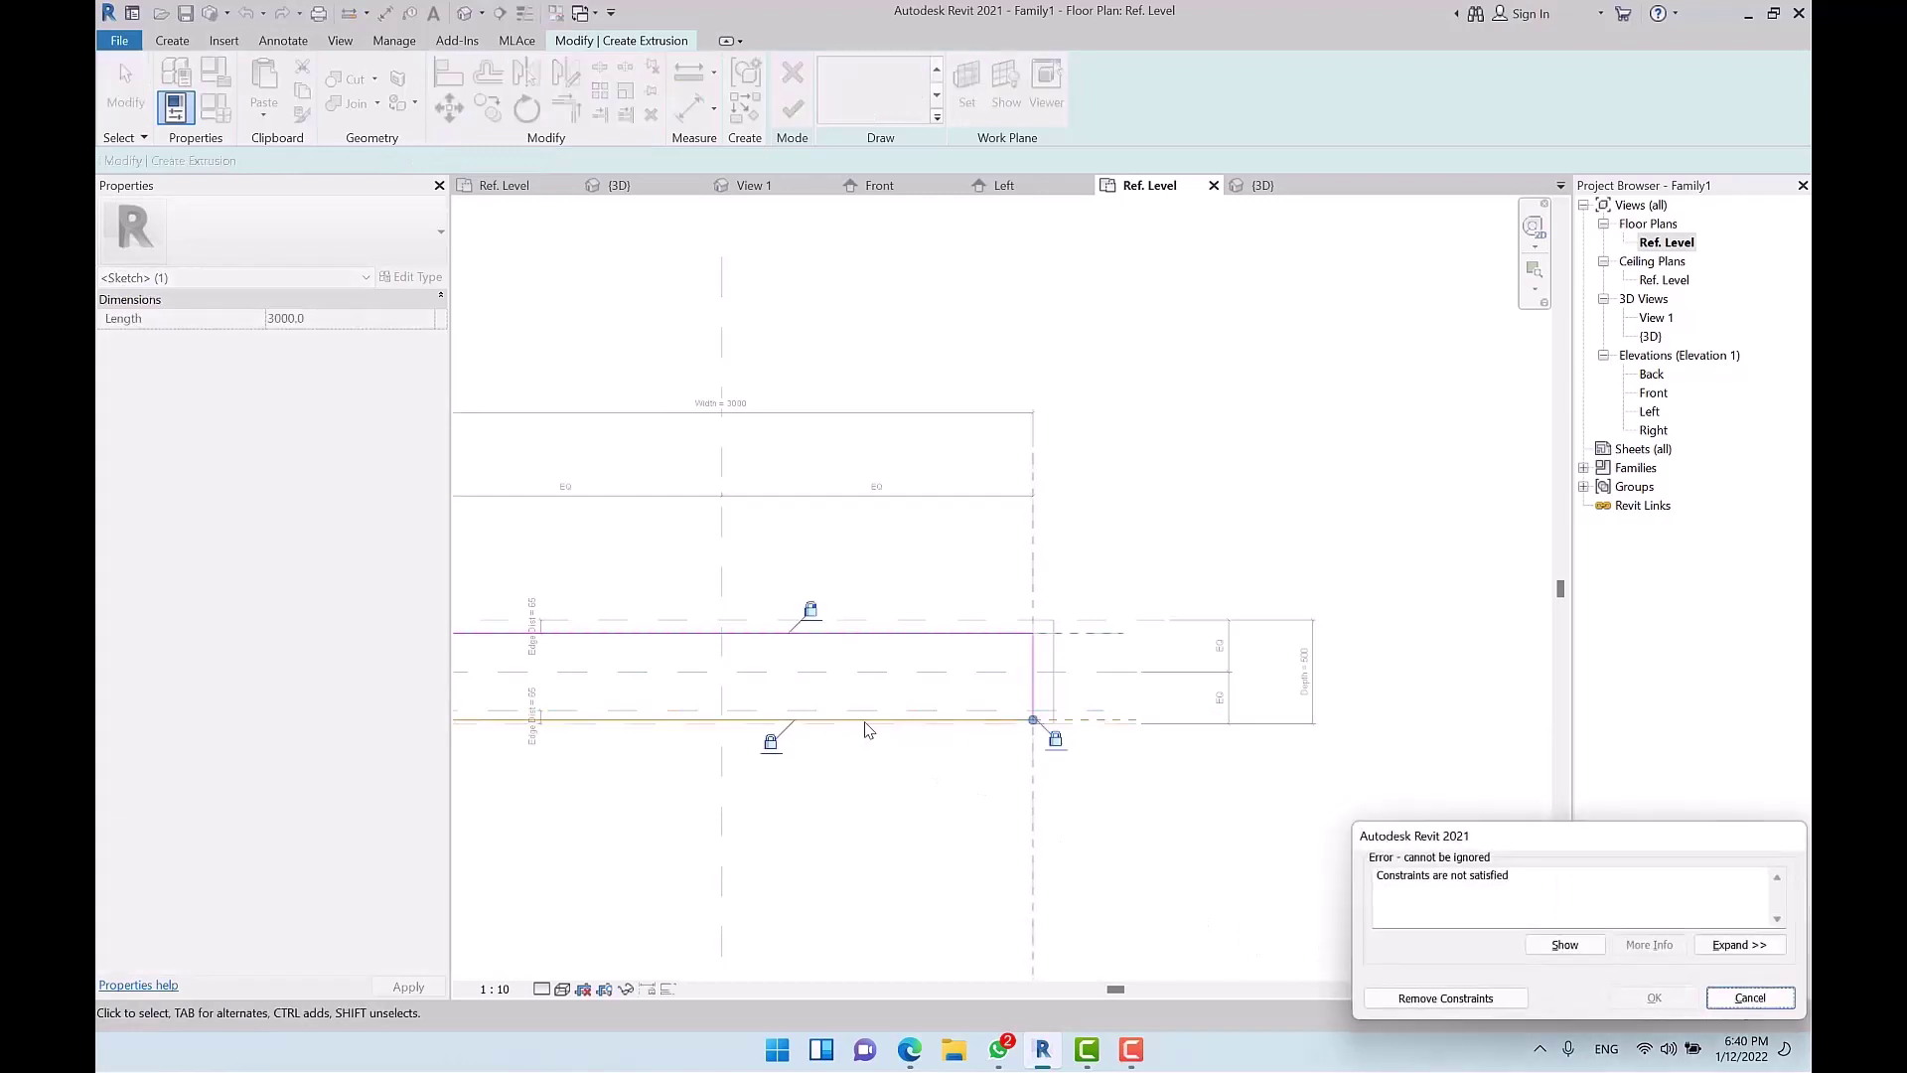
click(1446, 997)
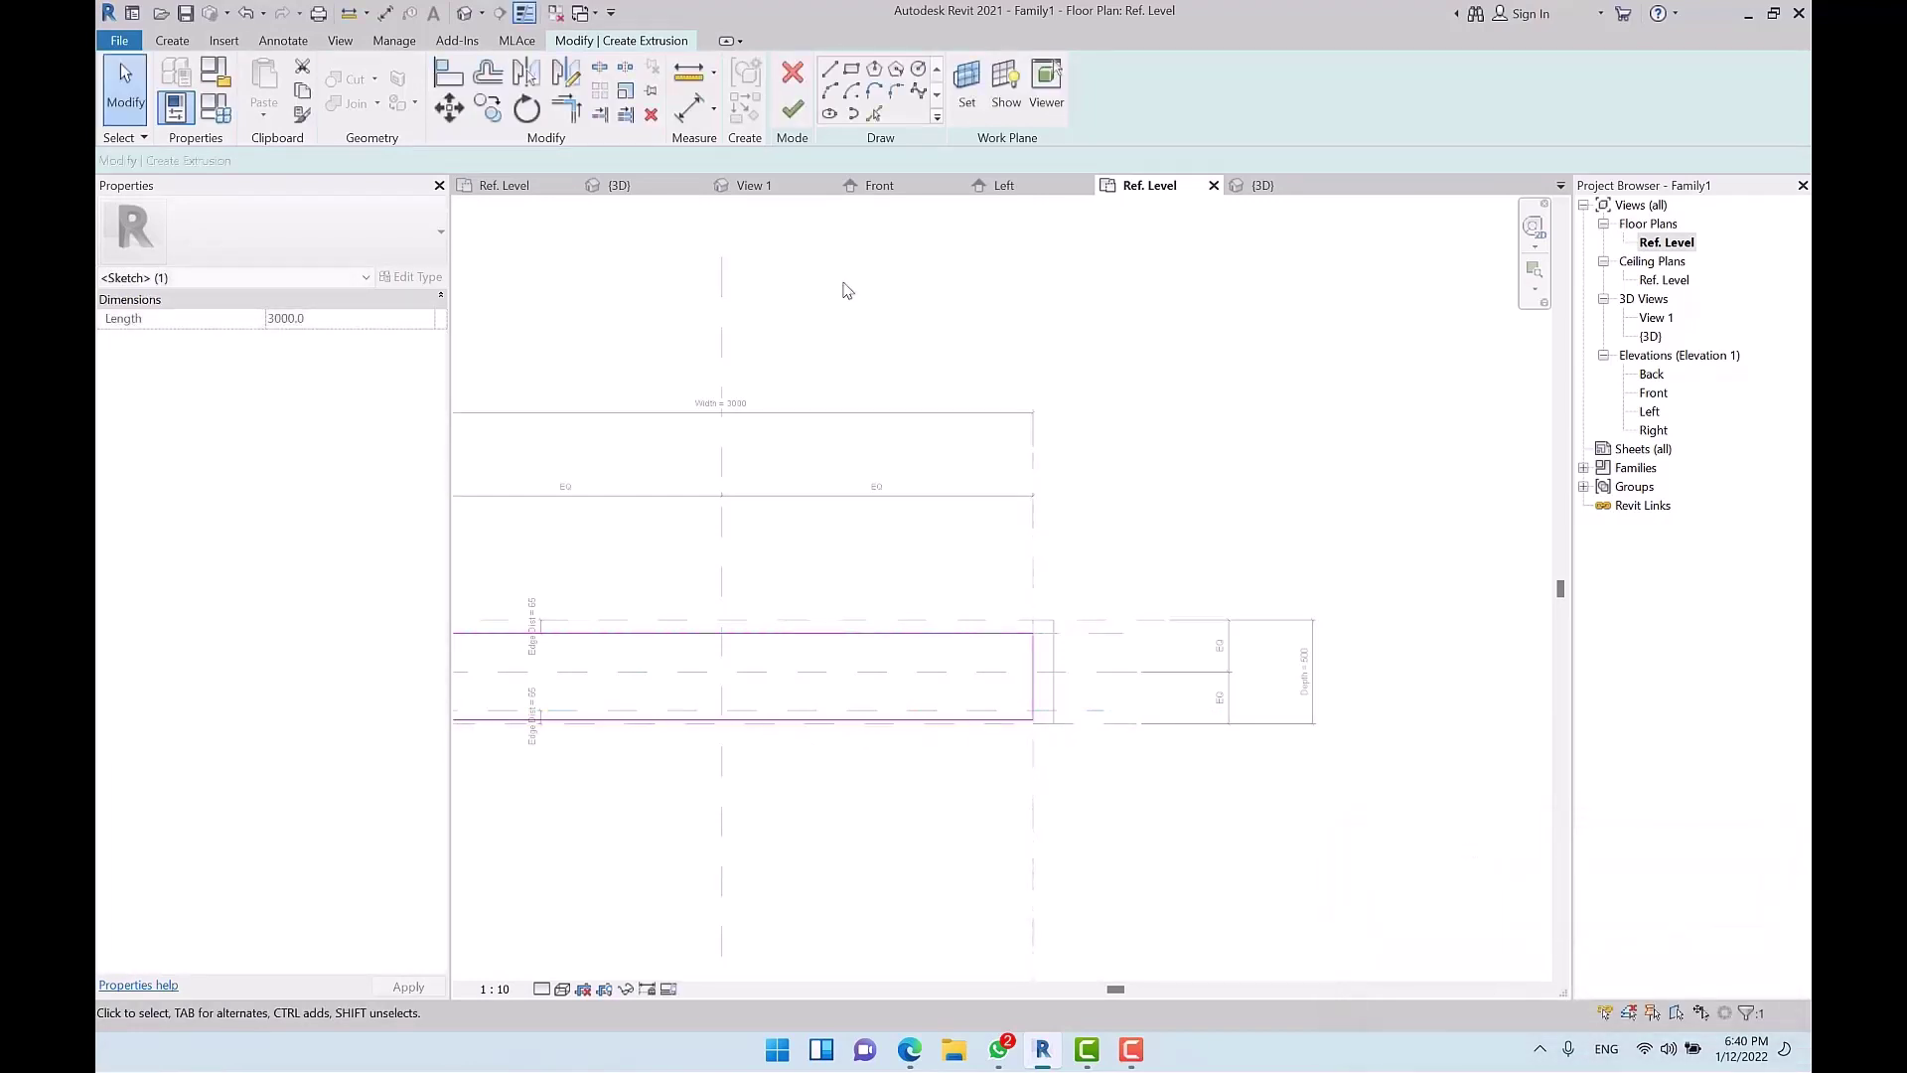
Step: Align the rectangle's lower edge to the lower inner reference plane, lock it, and finish the extrusion
mouse_move(982, 591)
middle_down()
mouse_move(1124, 541)
mouse_move(1101, 539)
middle_up()
click(449, 107)
key(a)
key(l)
scroll(1121, 693, up, 3)
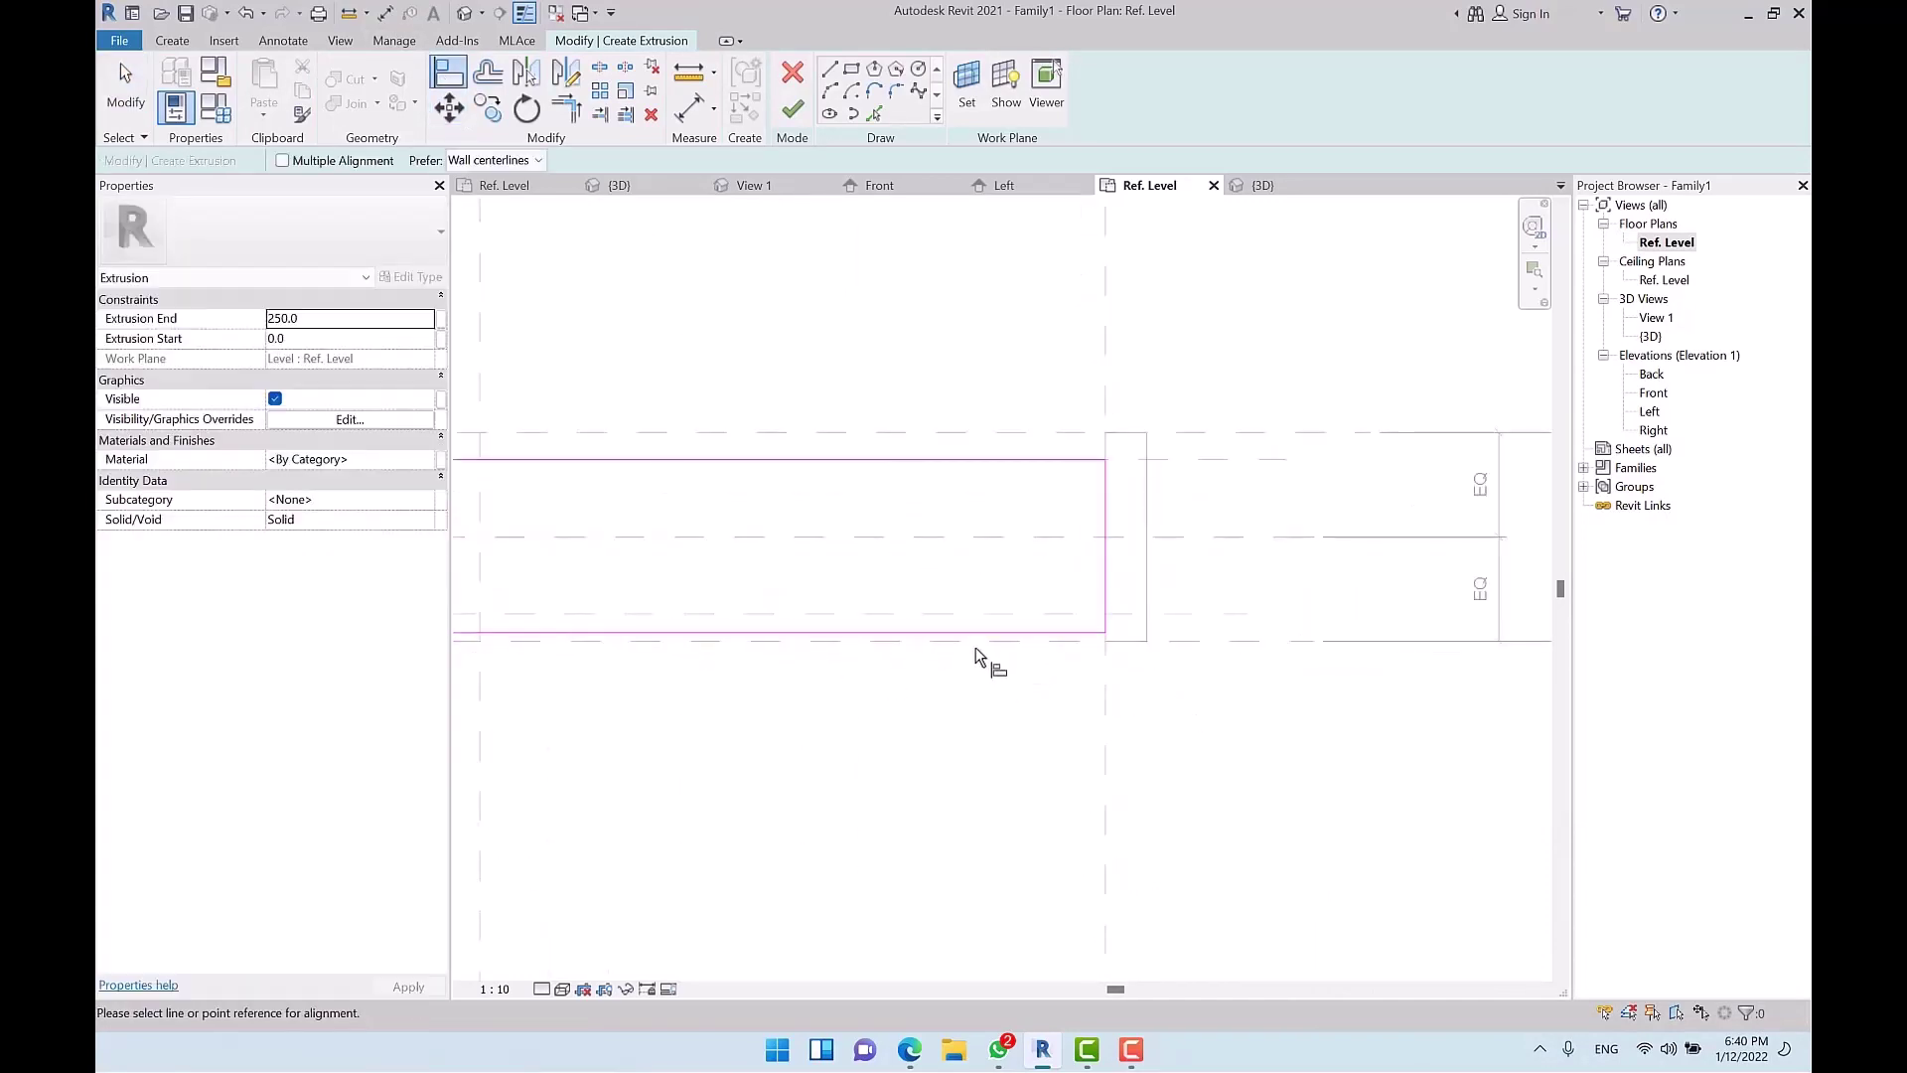
click(973, 614)
click(971, 632)
click(837, 650)
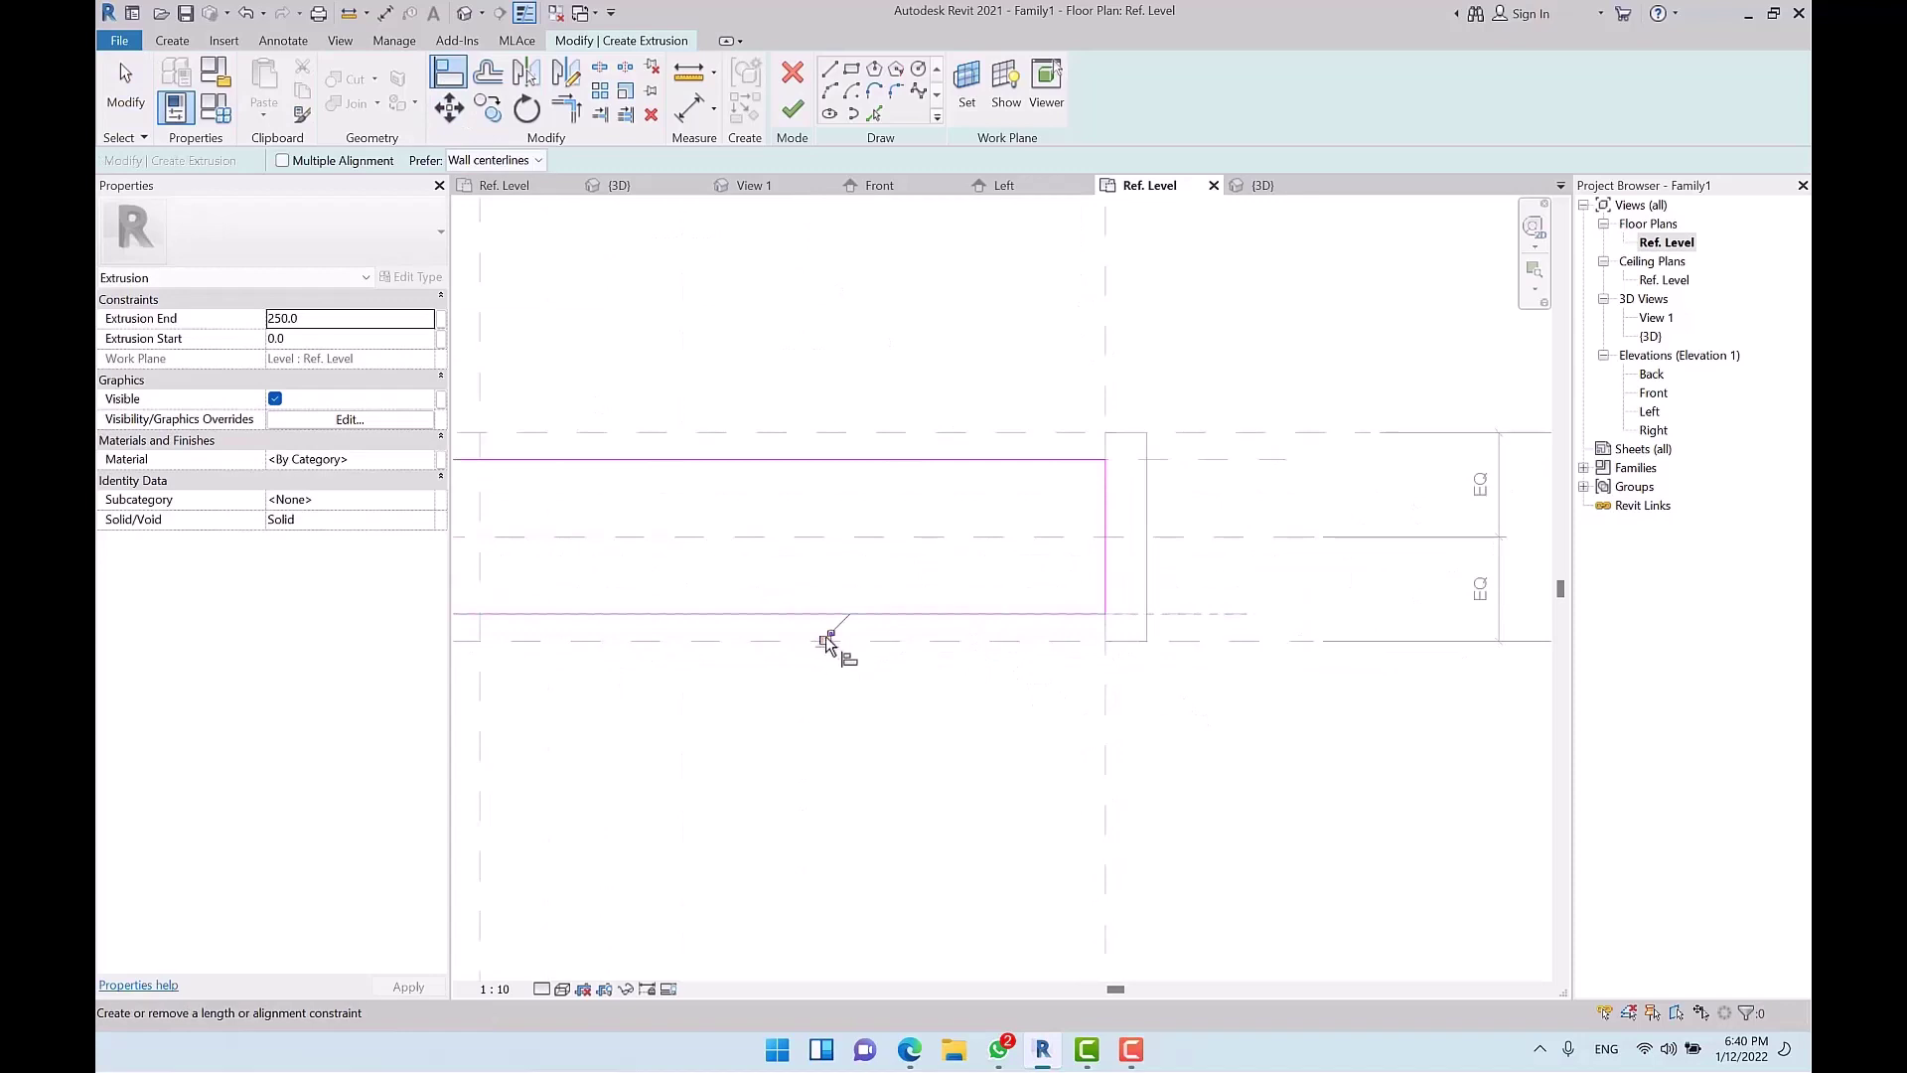
scroll(1030, 669, down, 5)
click(791, 109)
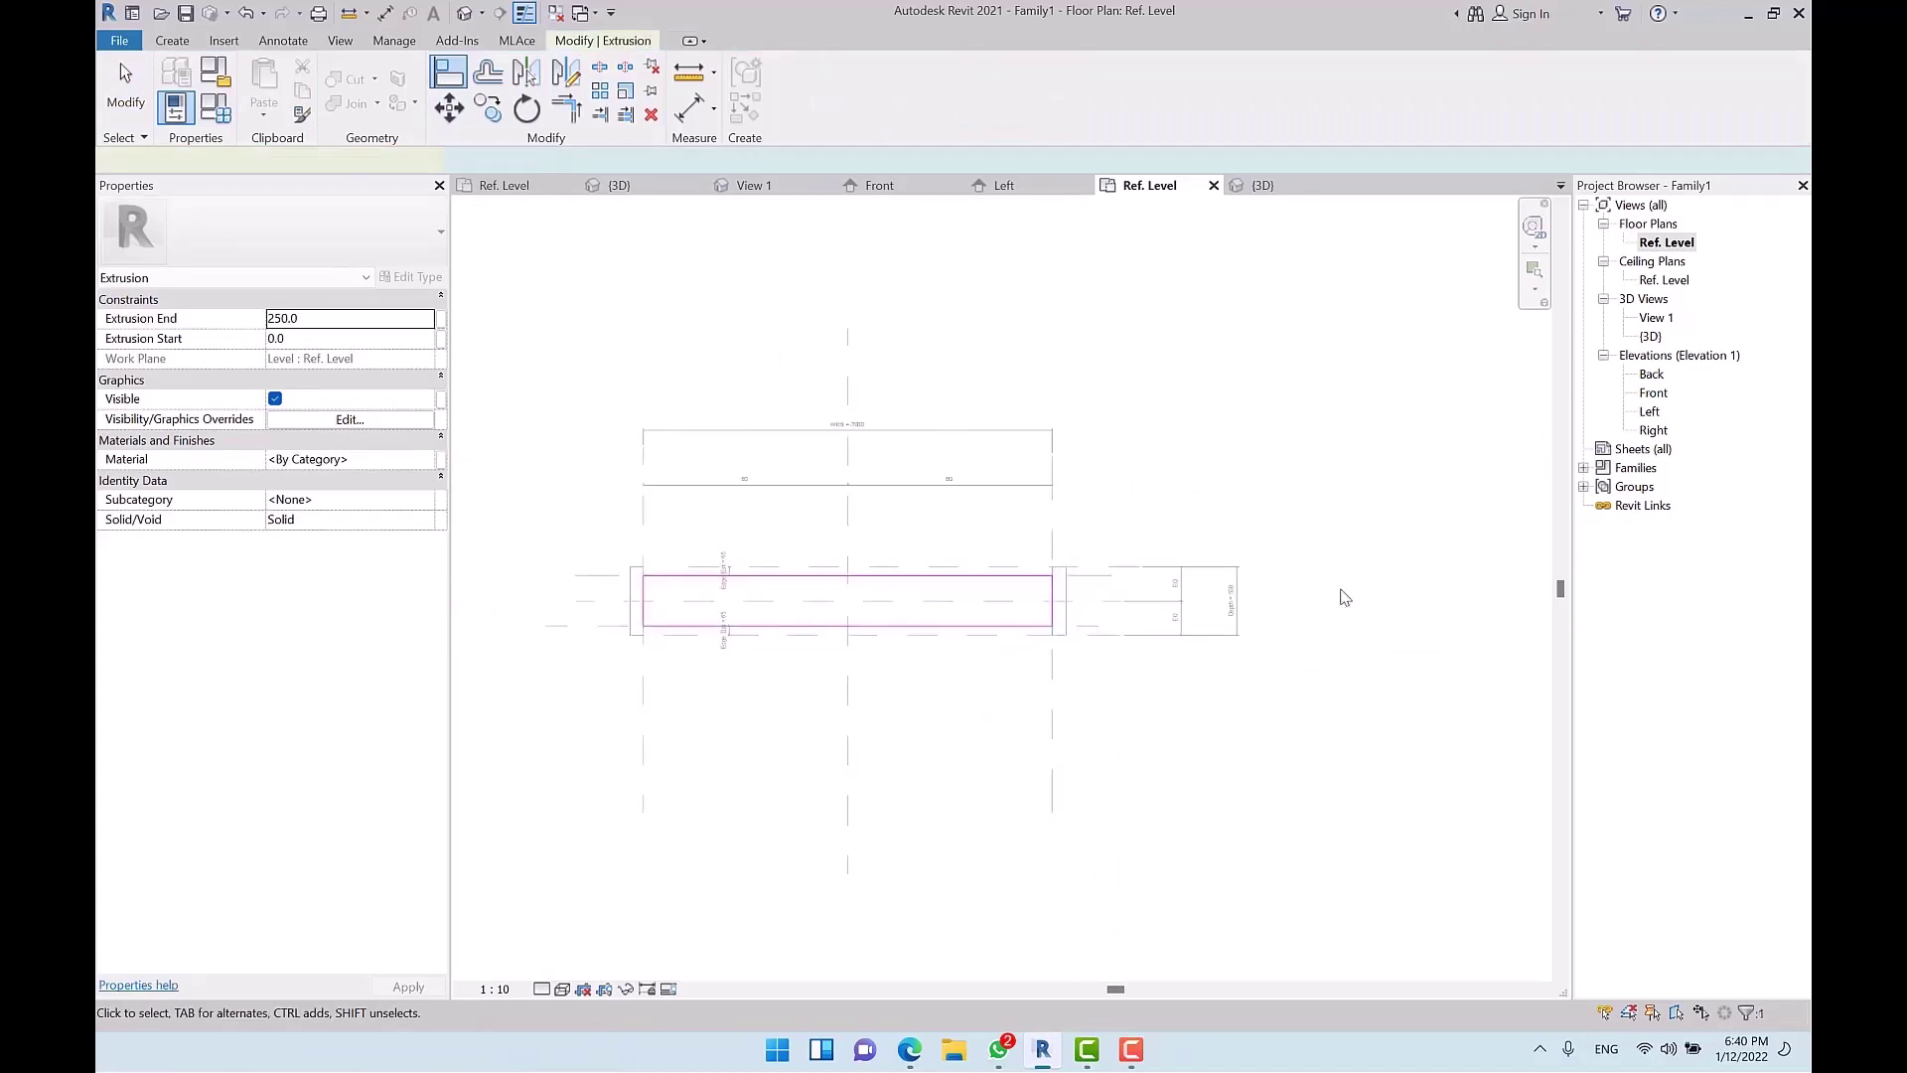
Step: In the Front elevation, raise the underside of the horizontal extrusion to an Extrusion Start of 200, leaving it 50 deep
click(1343, 596)
click(1653, 394)
double_click(1653, 396)
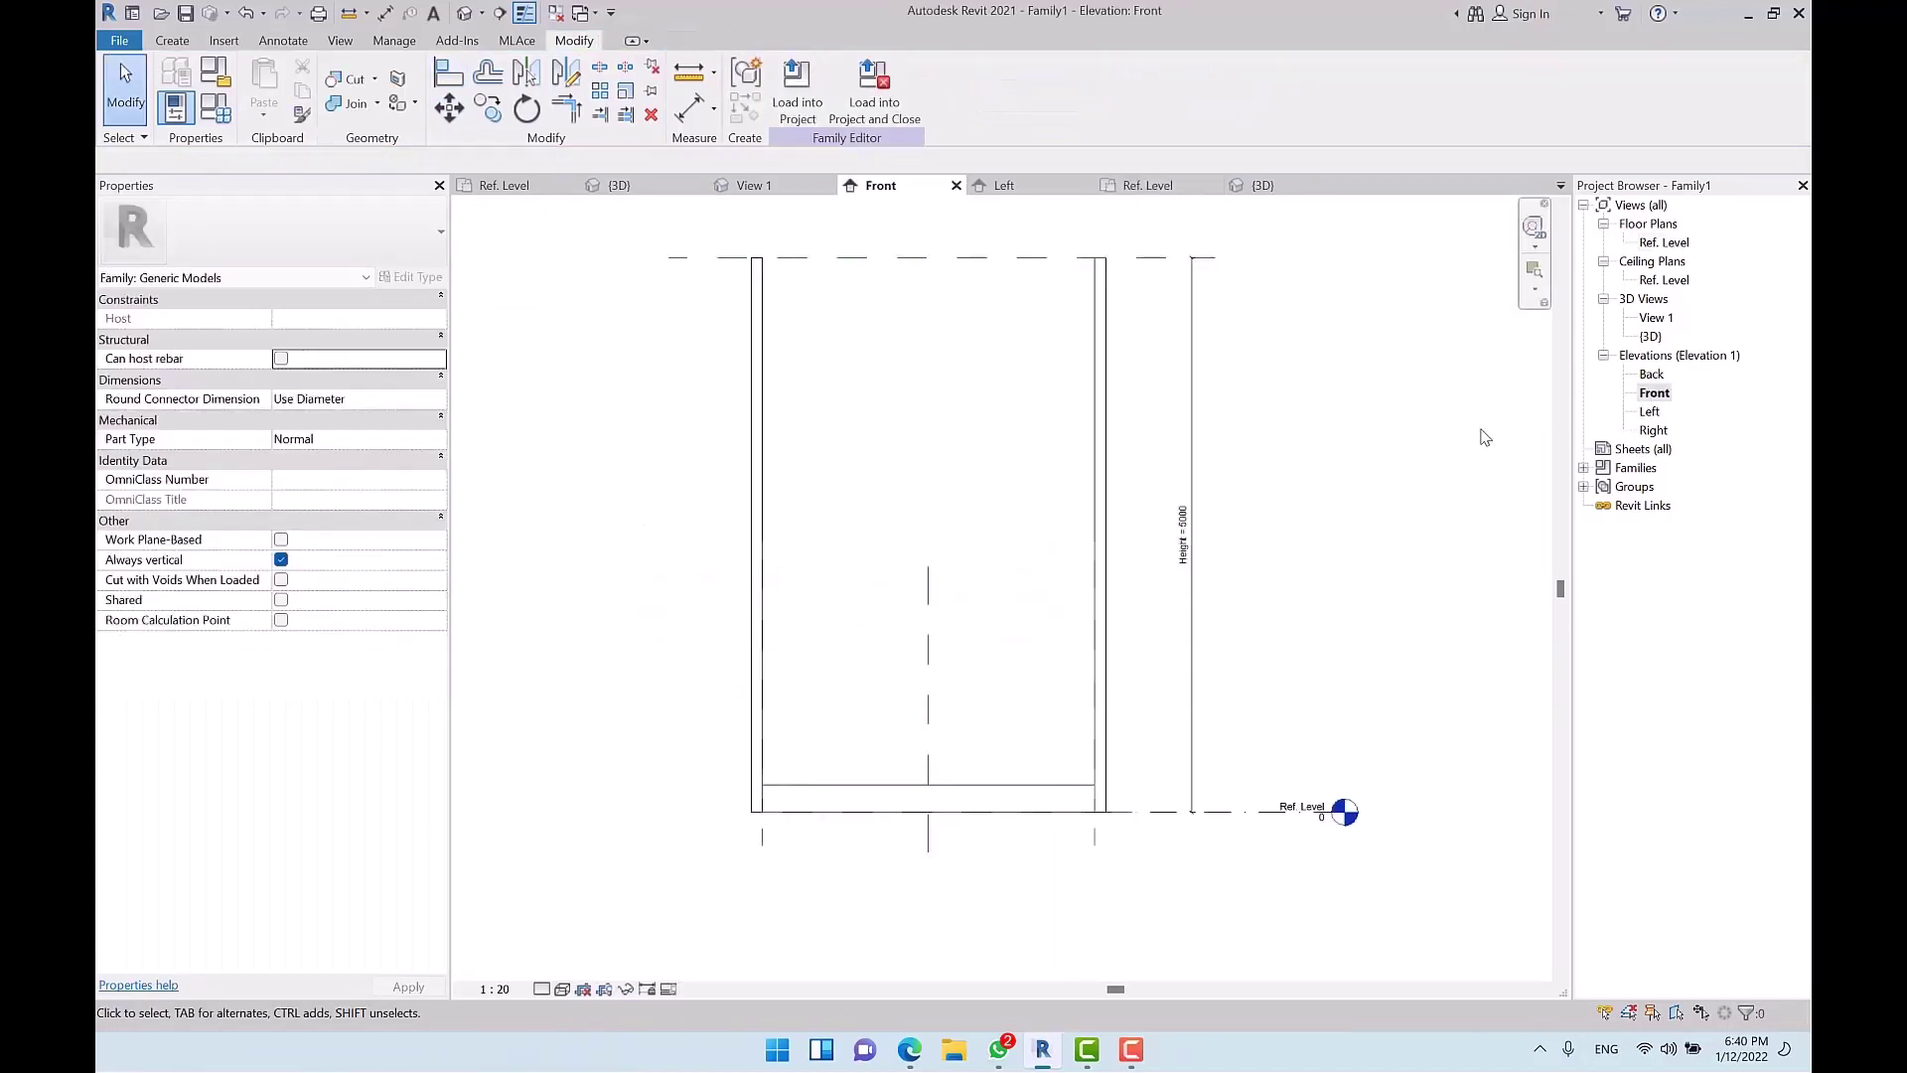
scroll(953, 655, up, 3)
click(933, 623)
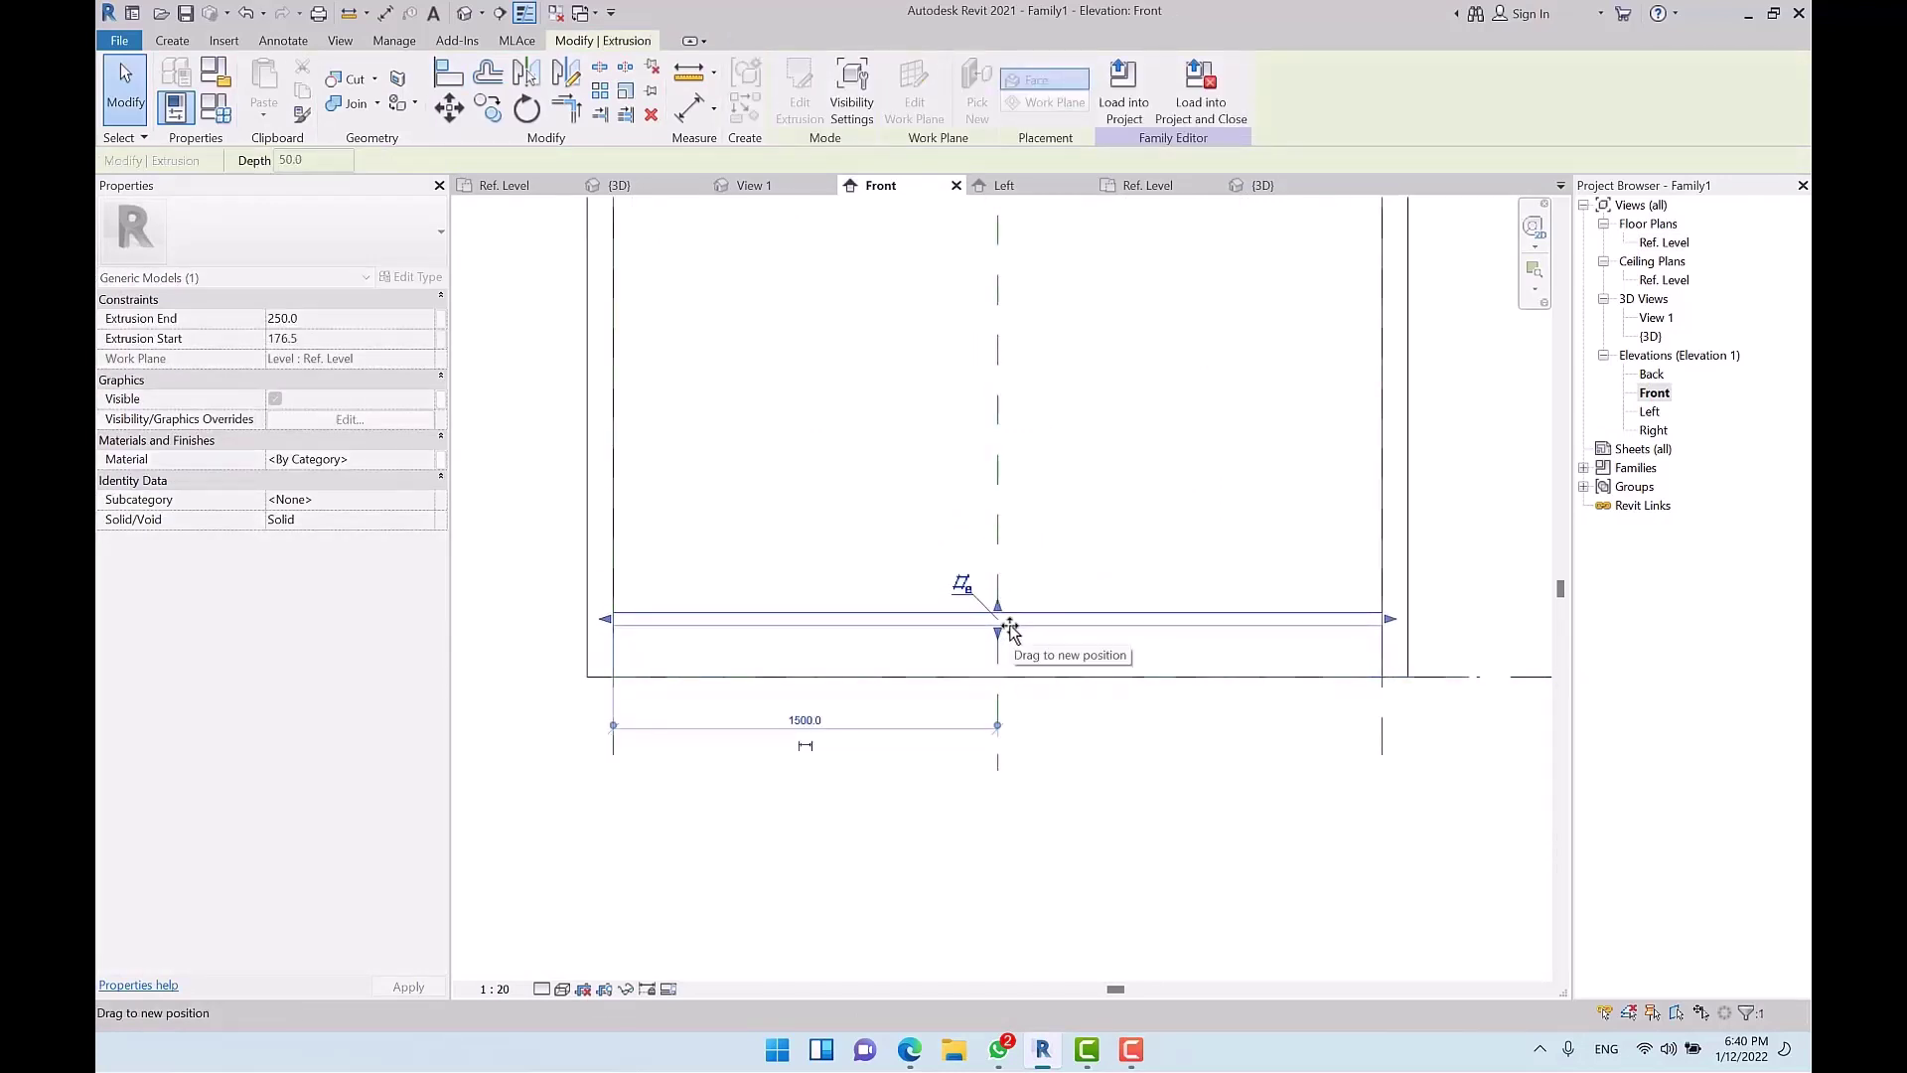
click(1081, 788)
scroll(993, 675, down, 5)
middle_drag(943, 685, 871, 720)
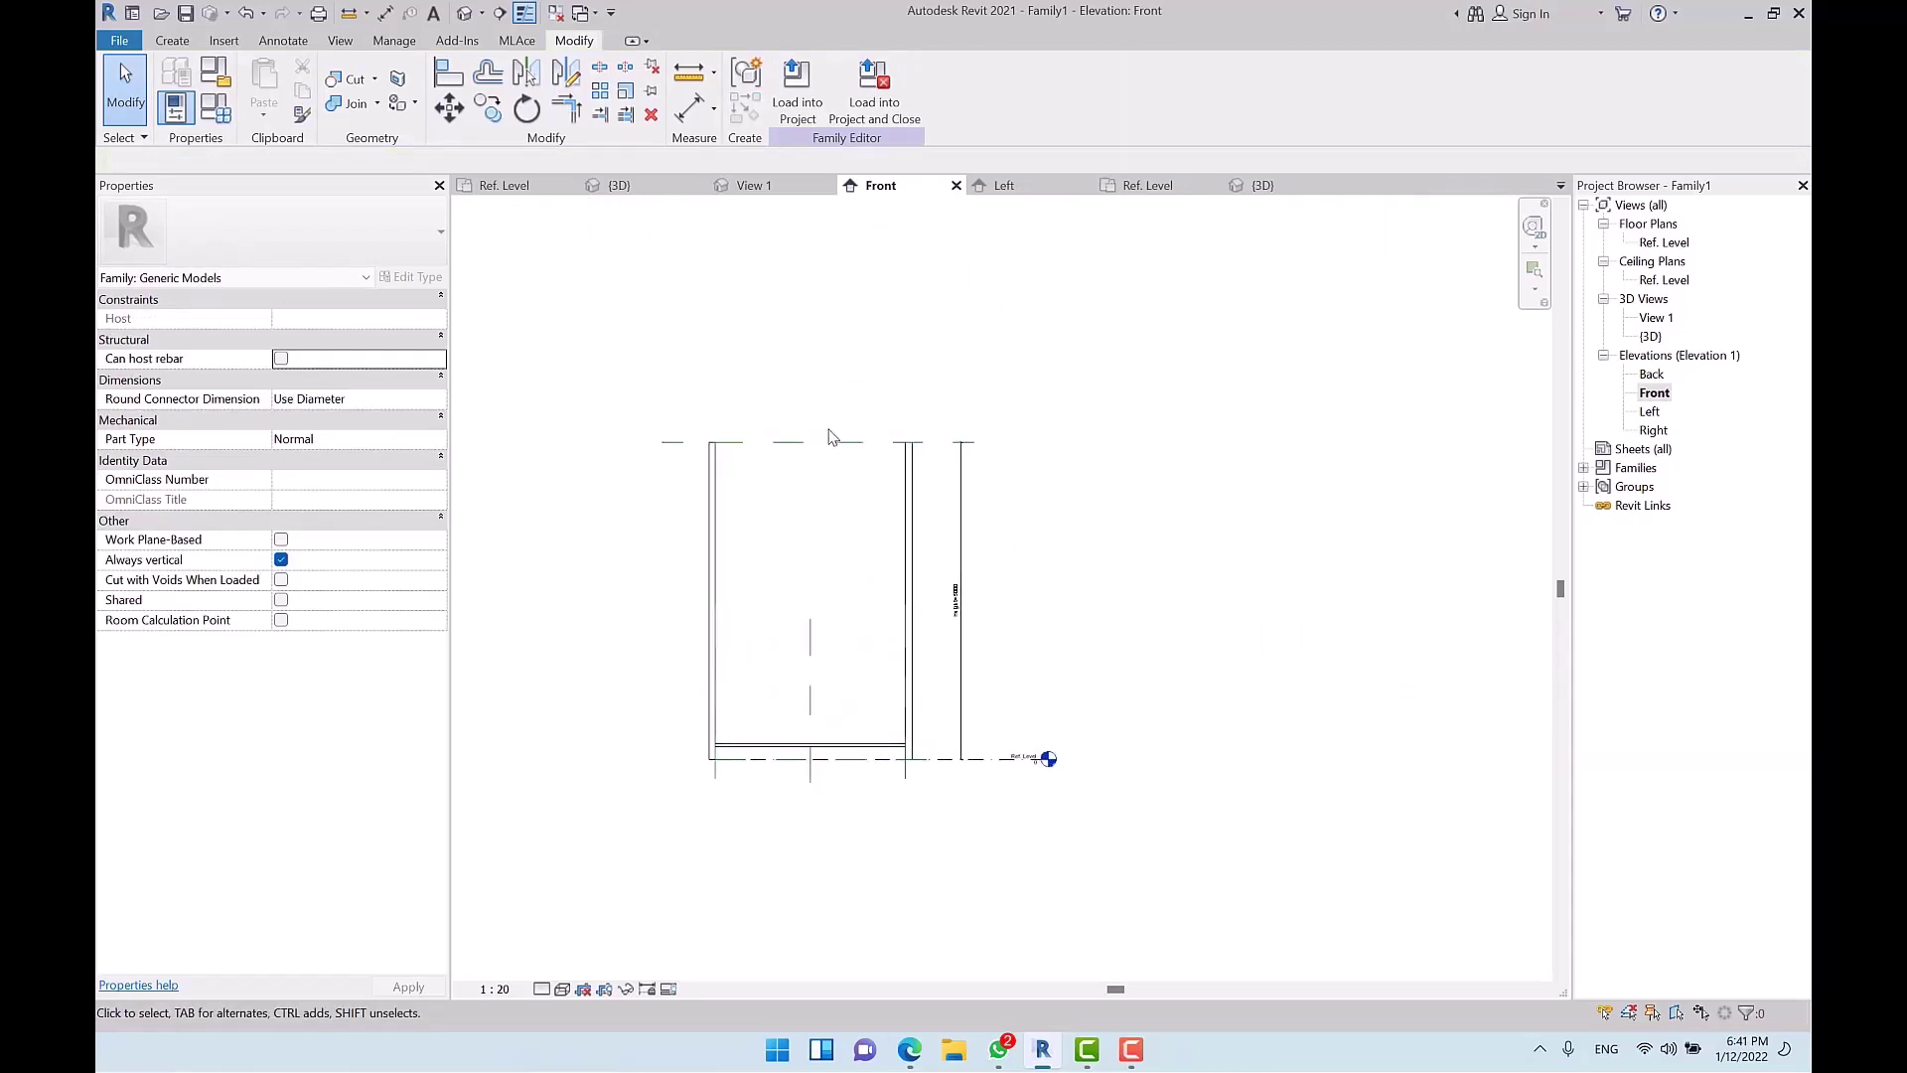
scroll(848, 702, up, 1)
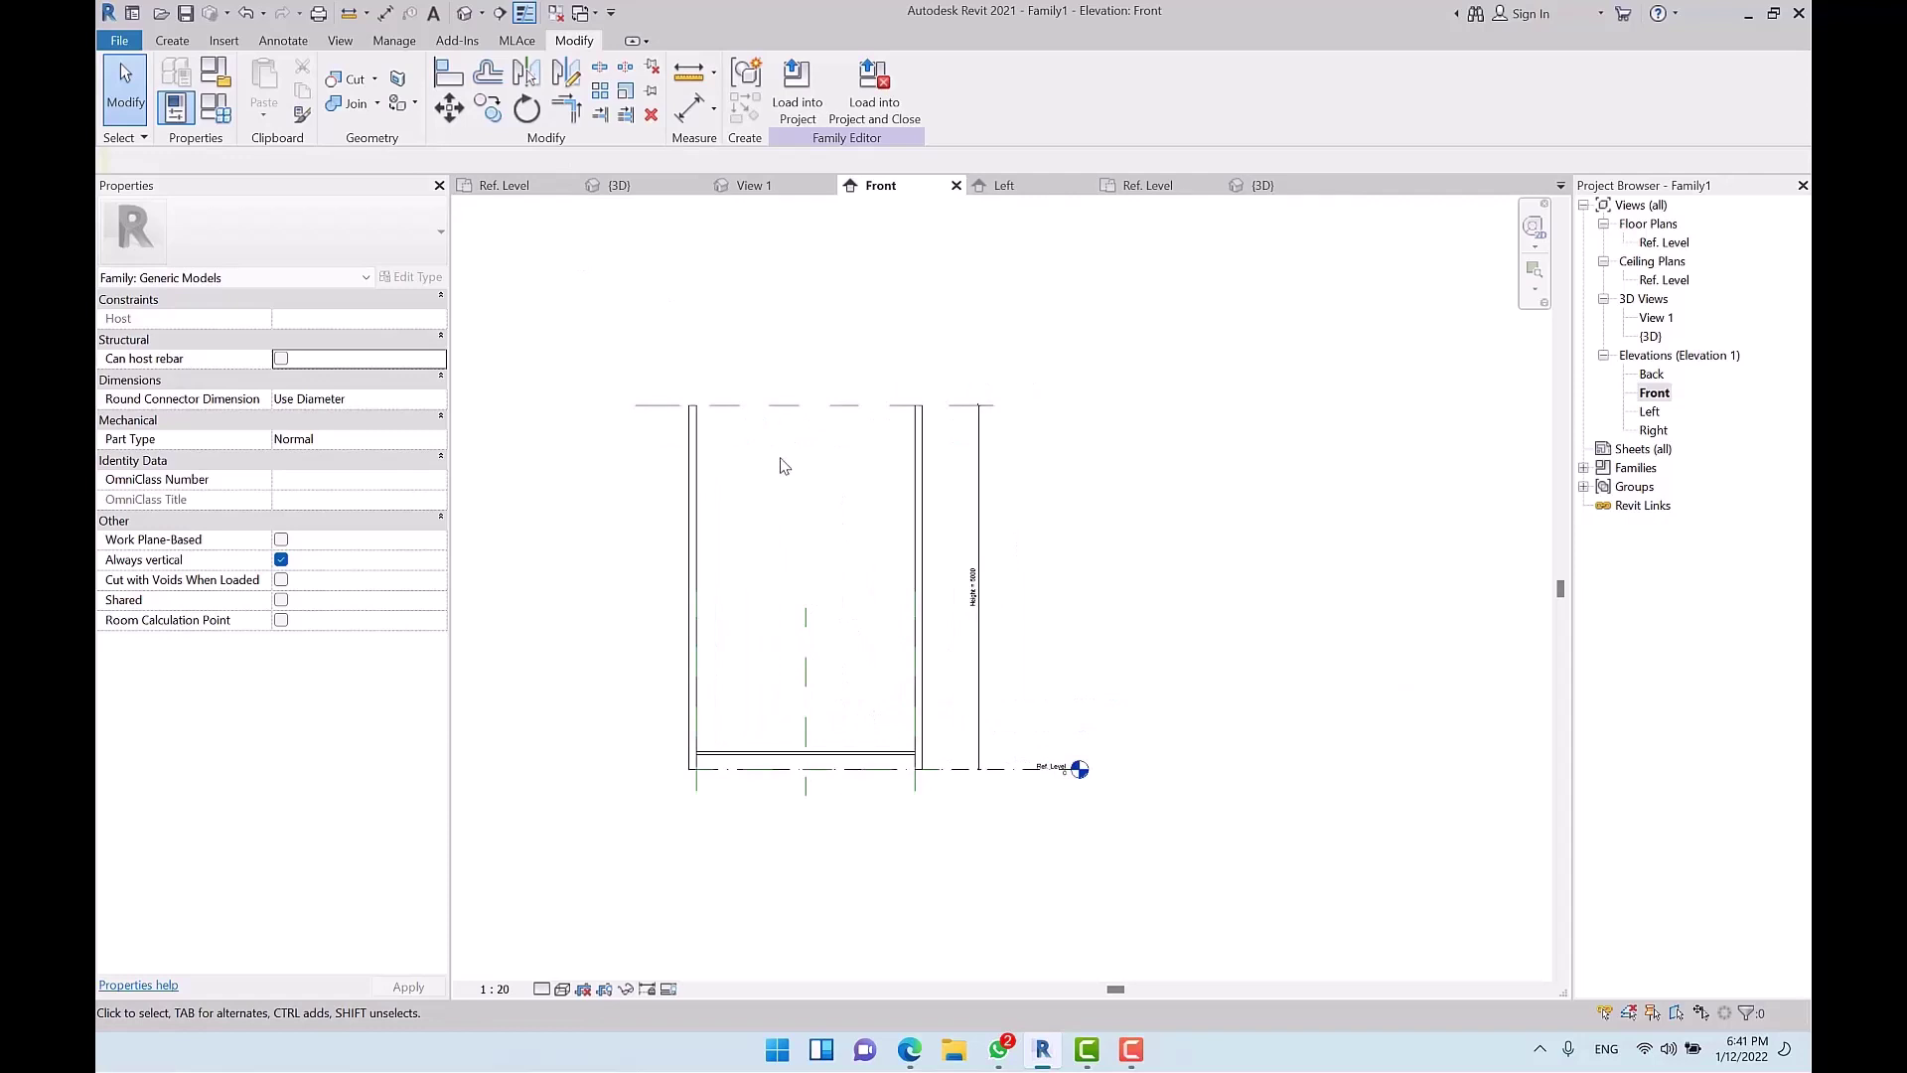
middle_drag(868, 693, 893, 665)
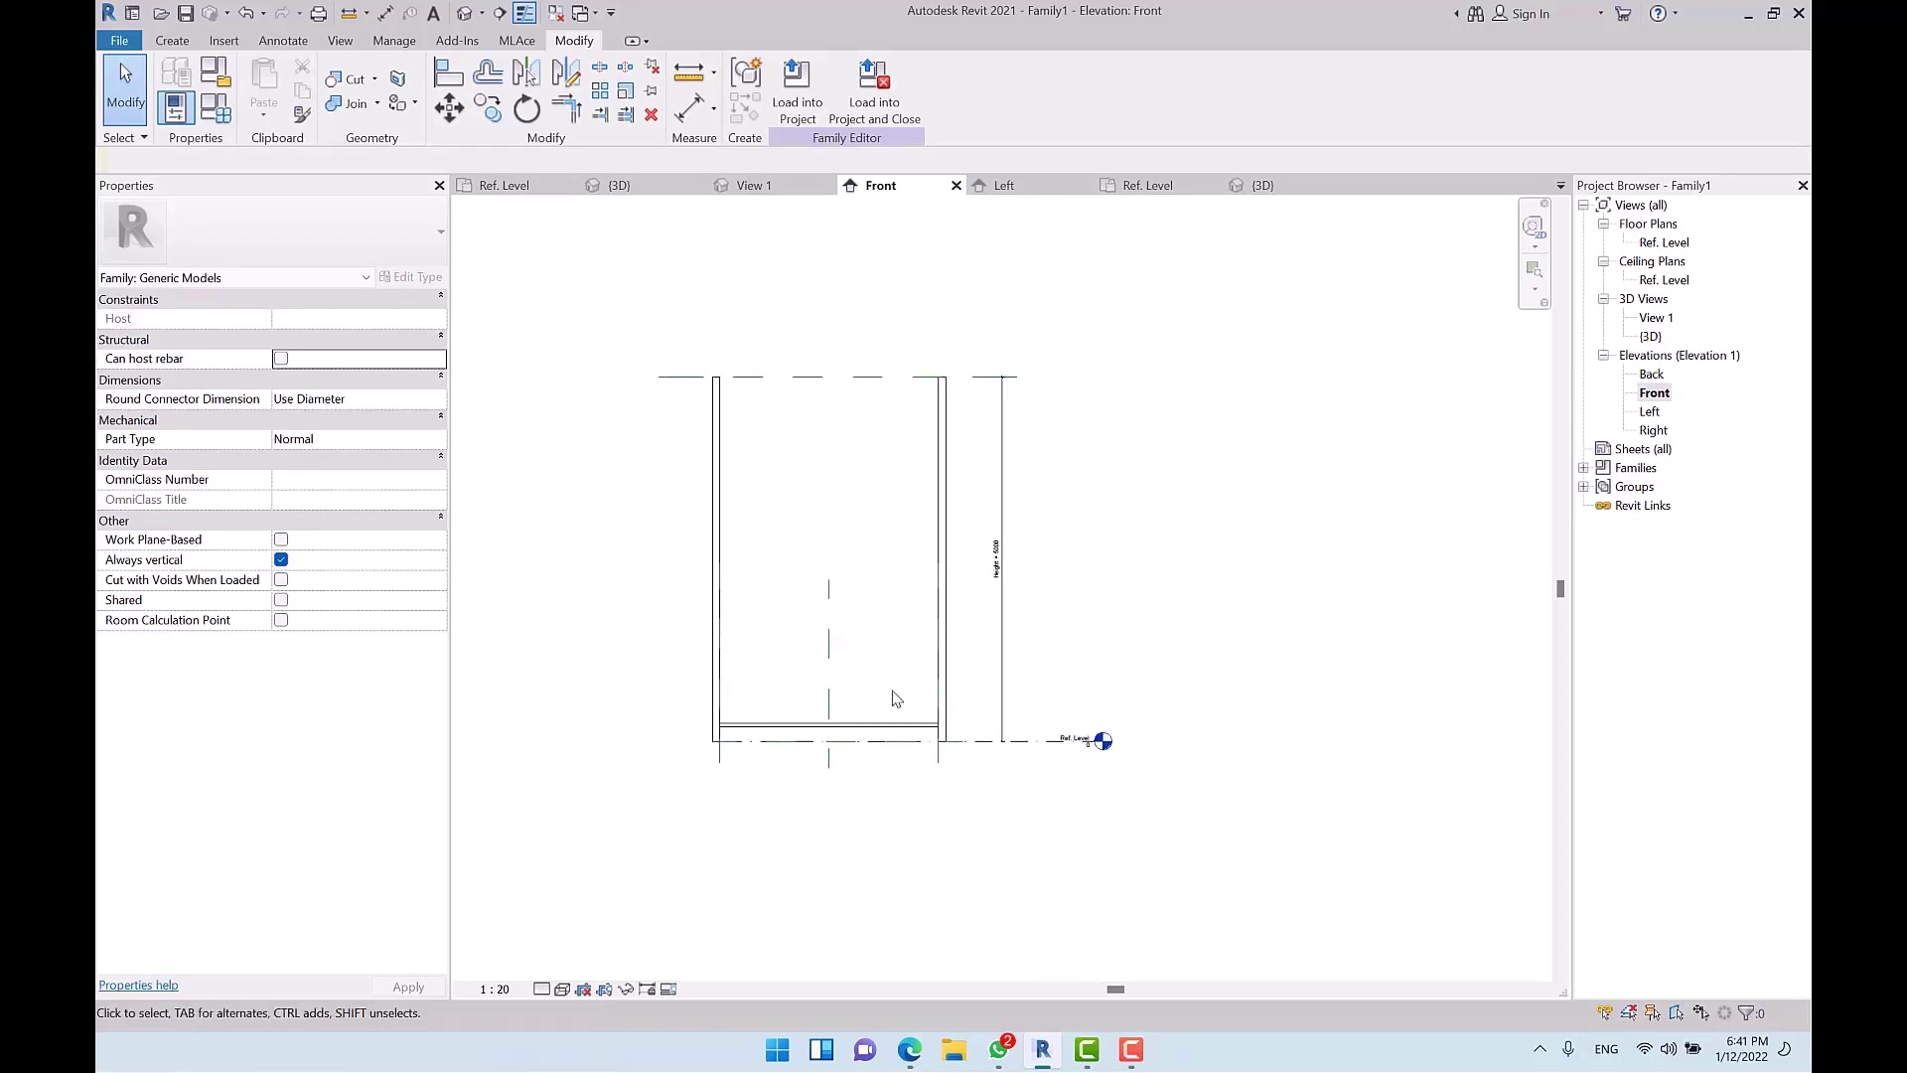
click(885, 725)
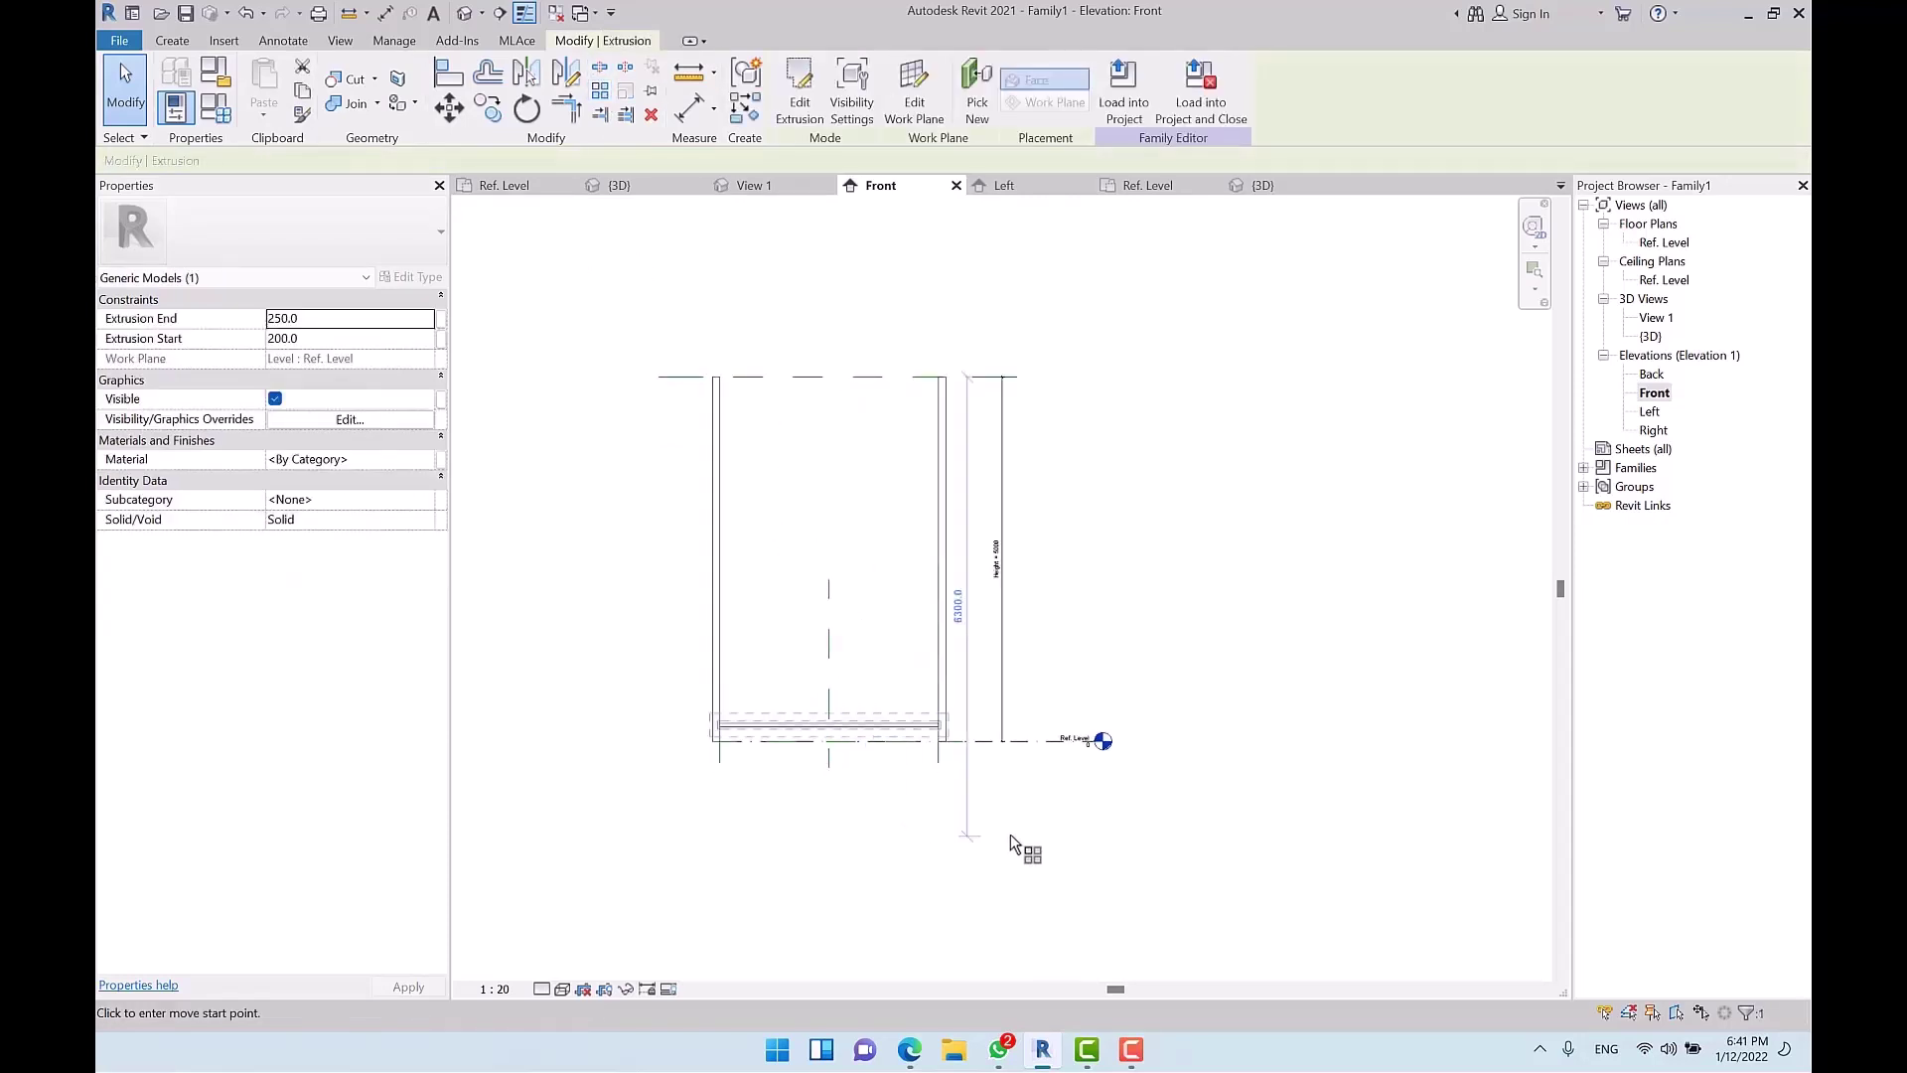
scroll(978, 725, up, 2)
key(a)
key(r)
click(982, 727)
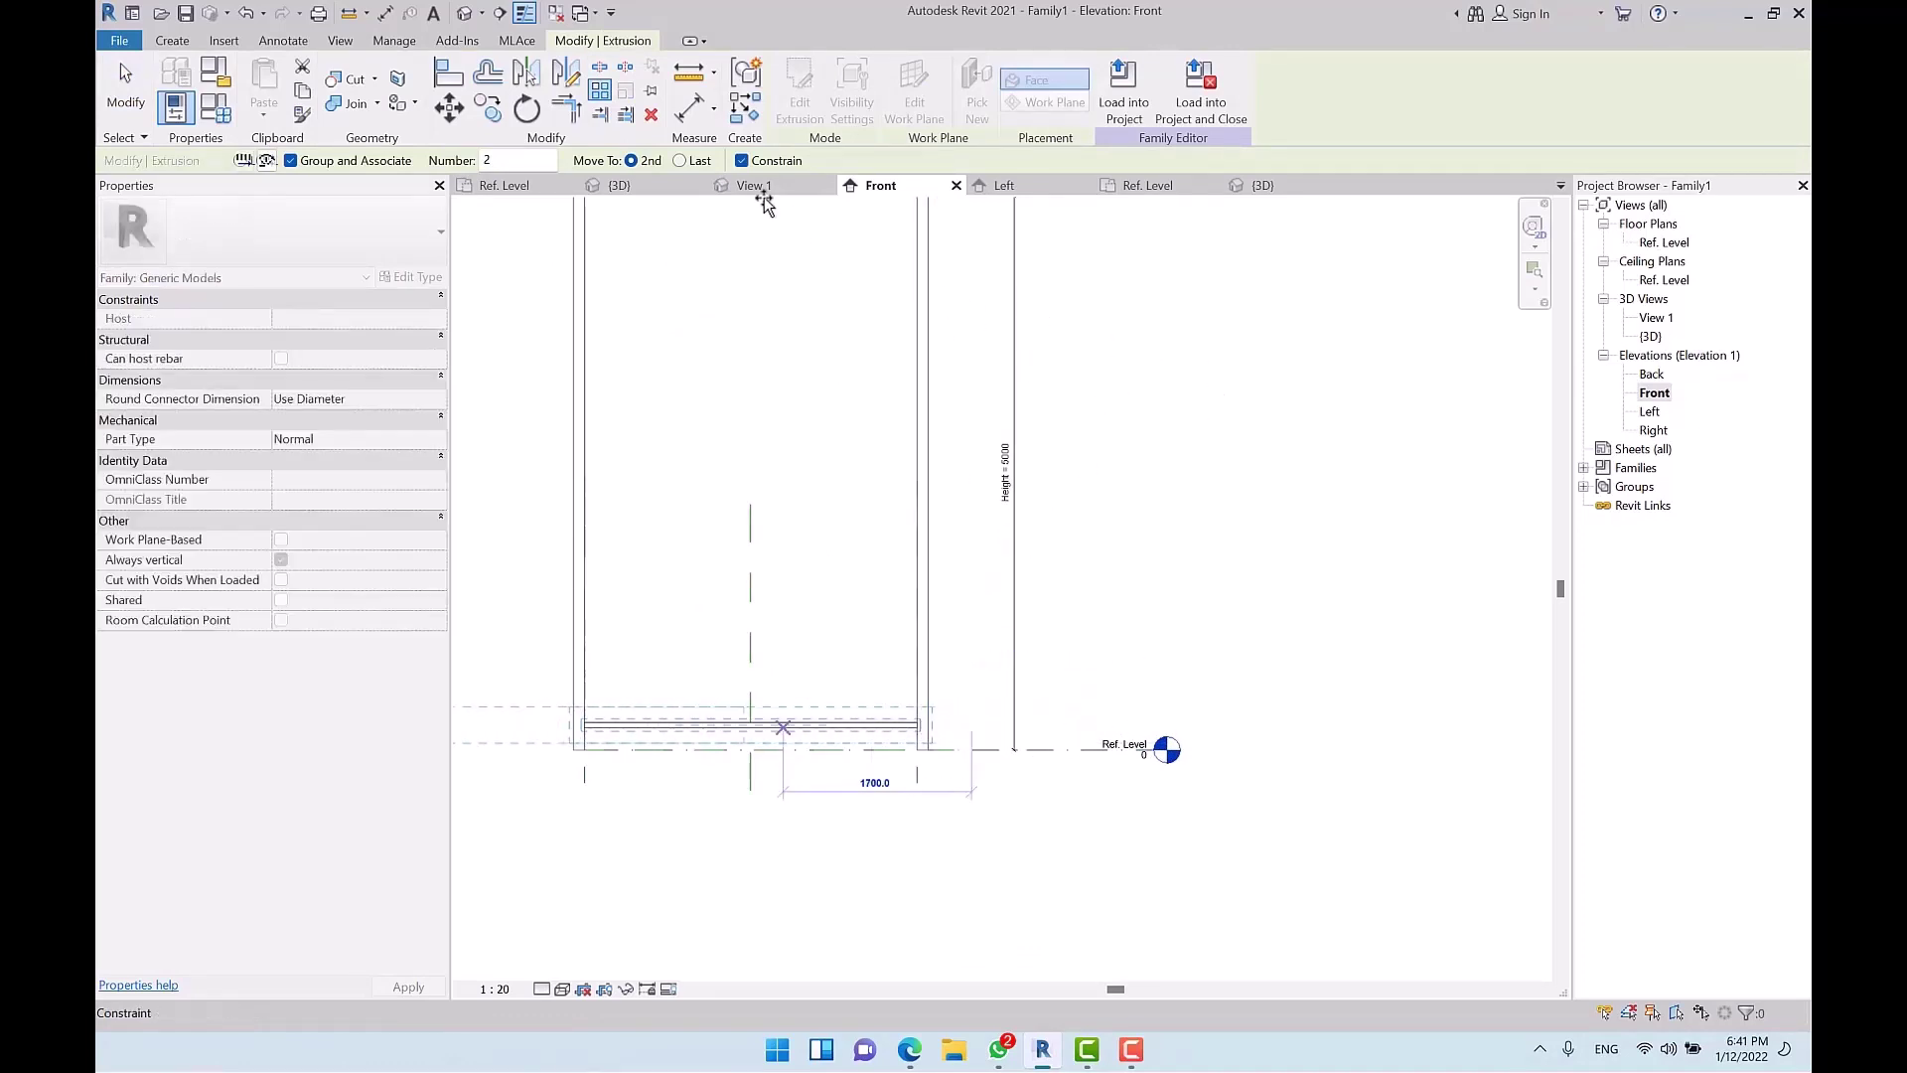
click(742, 160)
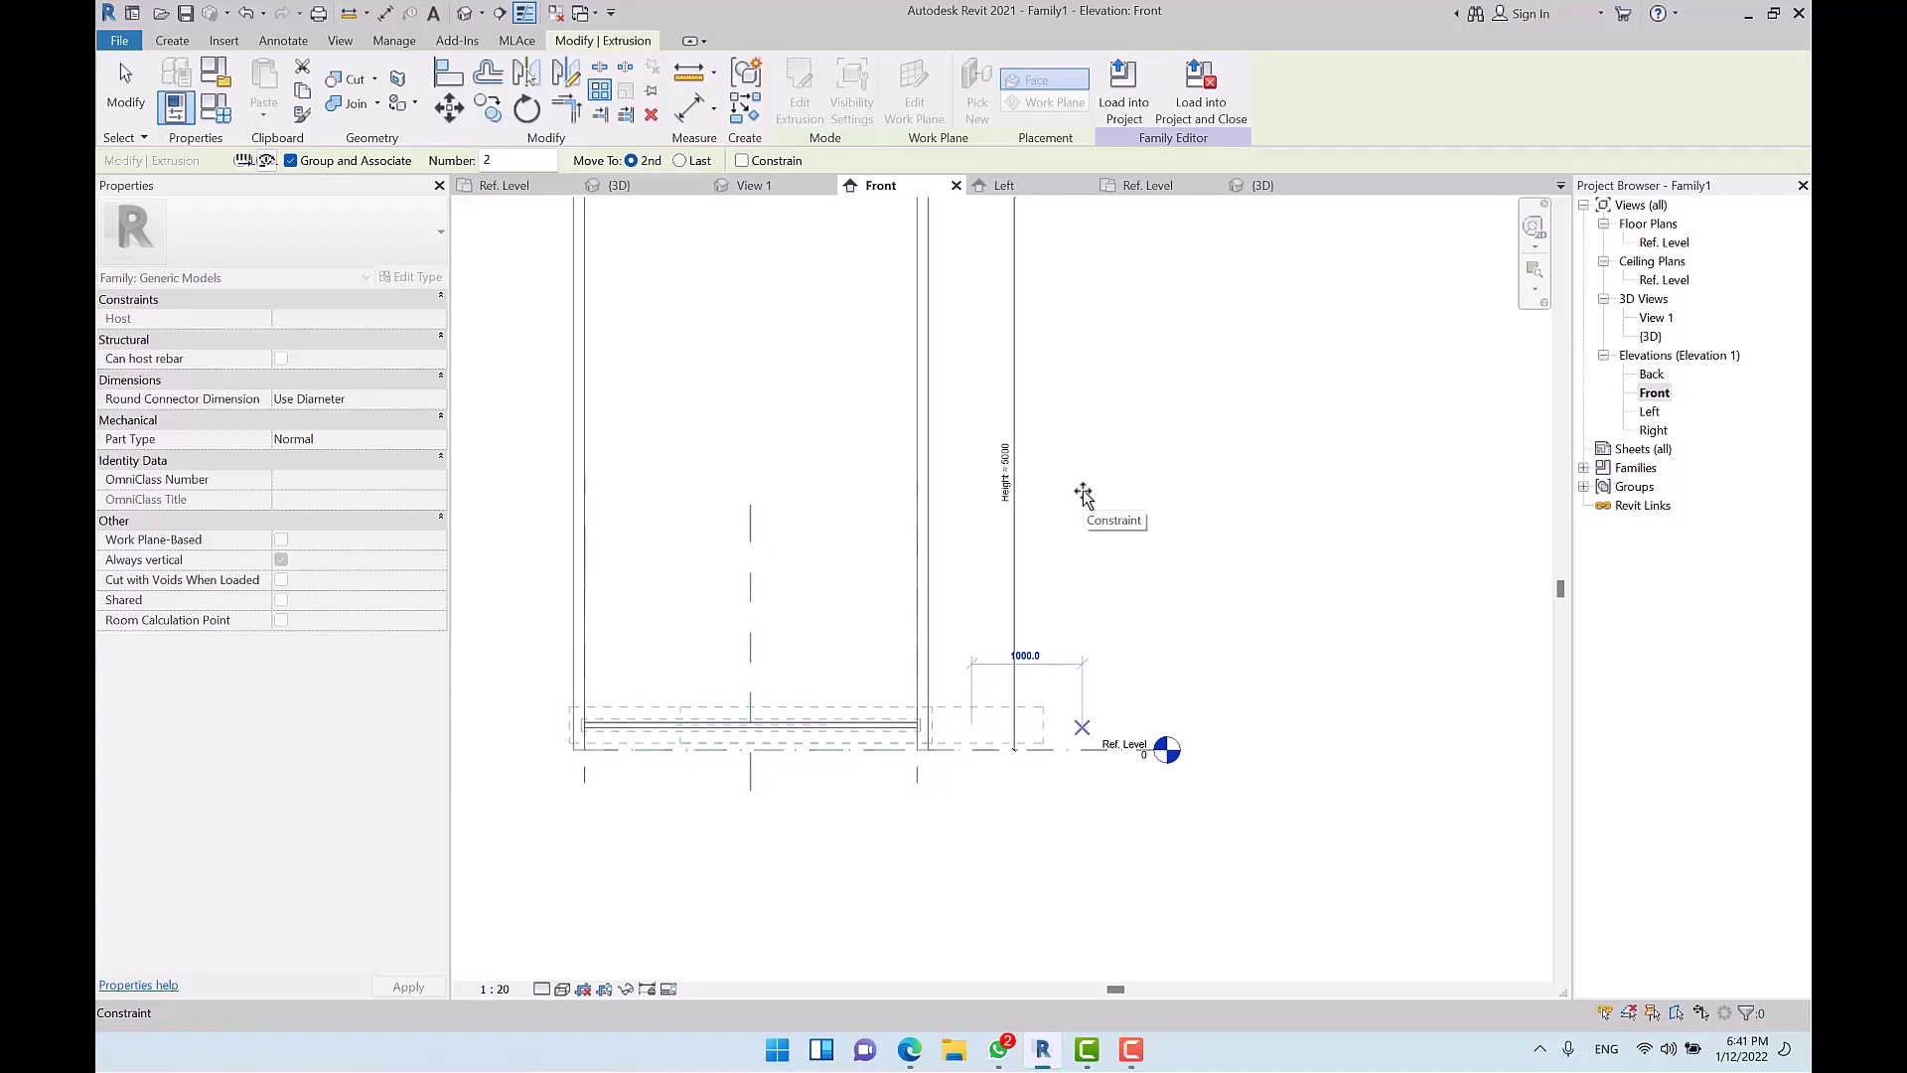
Step: Try moving the horizontal extrusion upward with Constrain off and Disjoin on, and undo the move
click(448, 107)
scroll(1022, 745, down, 1)
scroll(1010, 737, up, 1)
click(967, 717)
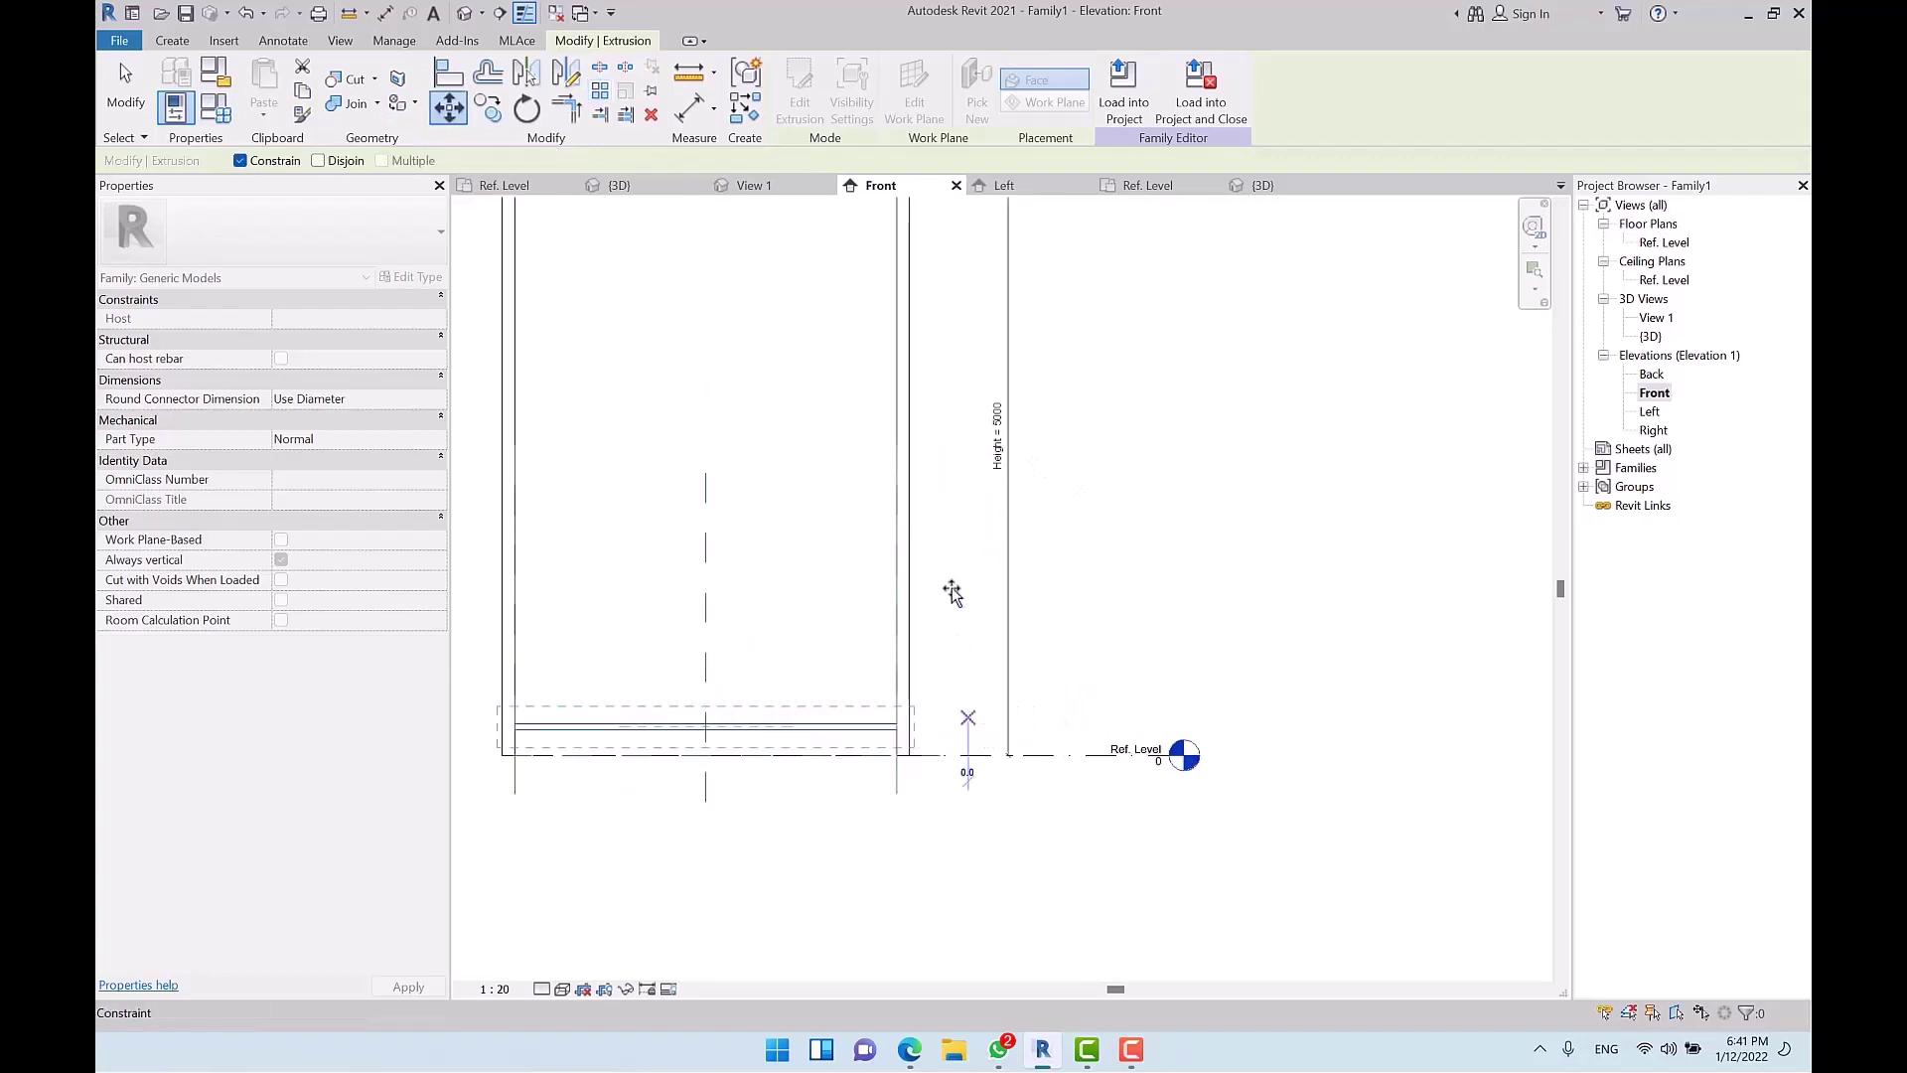
click(260, 161)
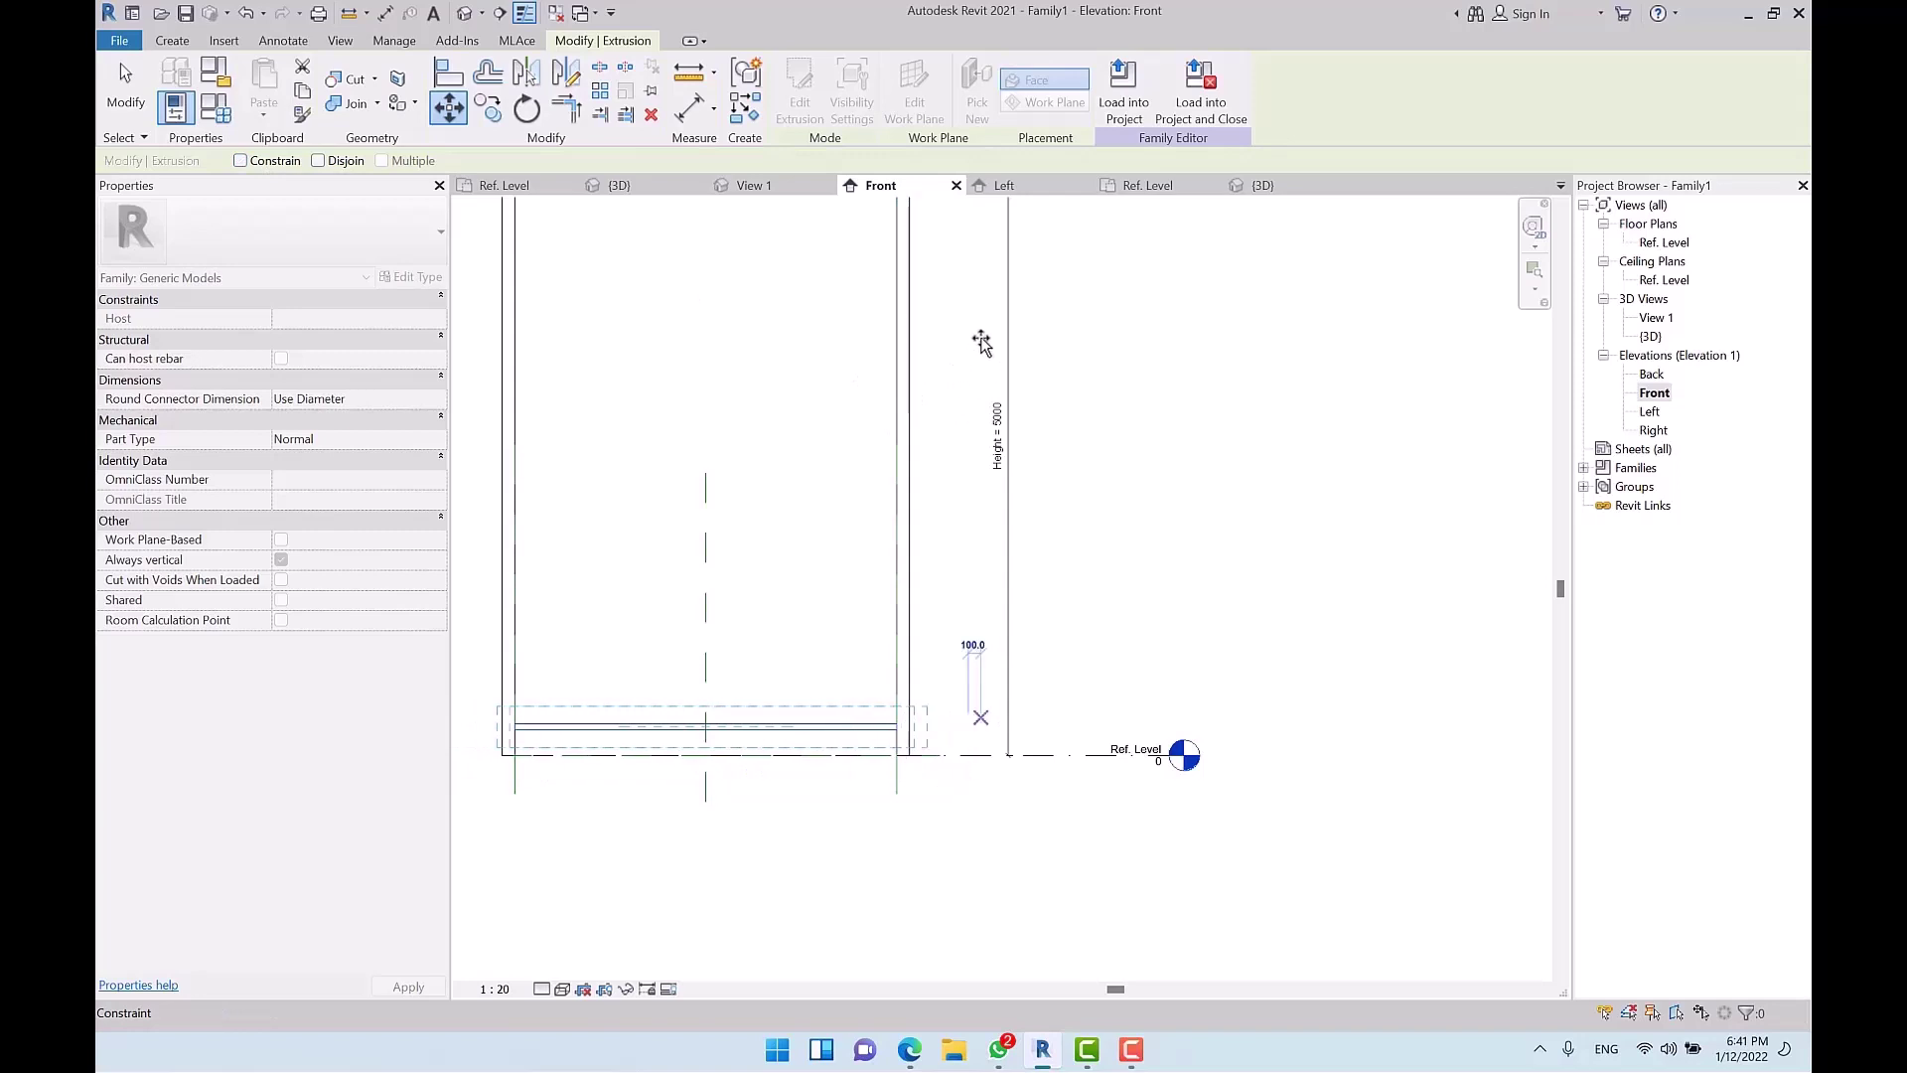
click(318, 161)
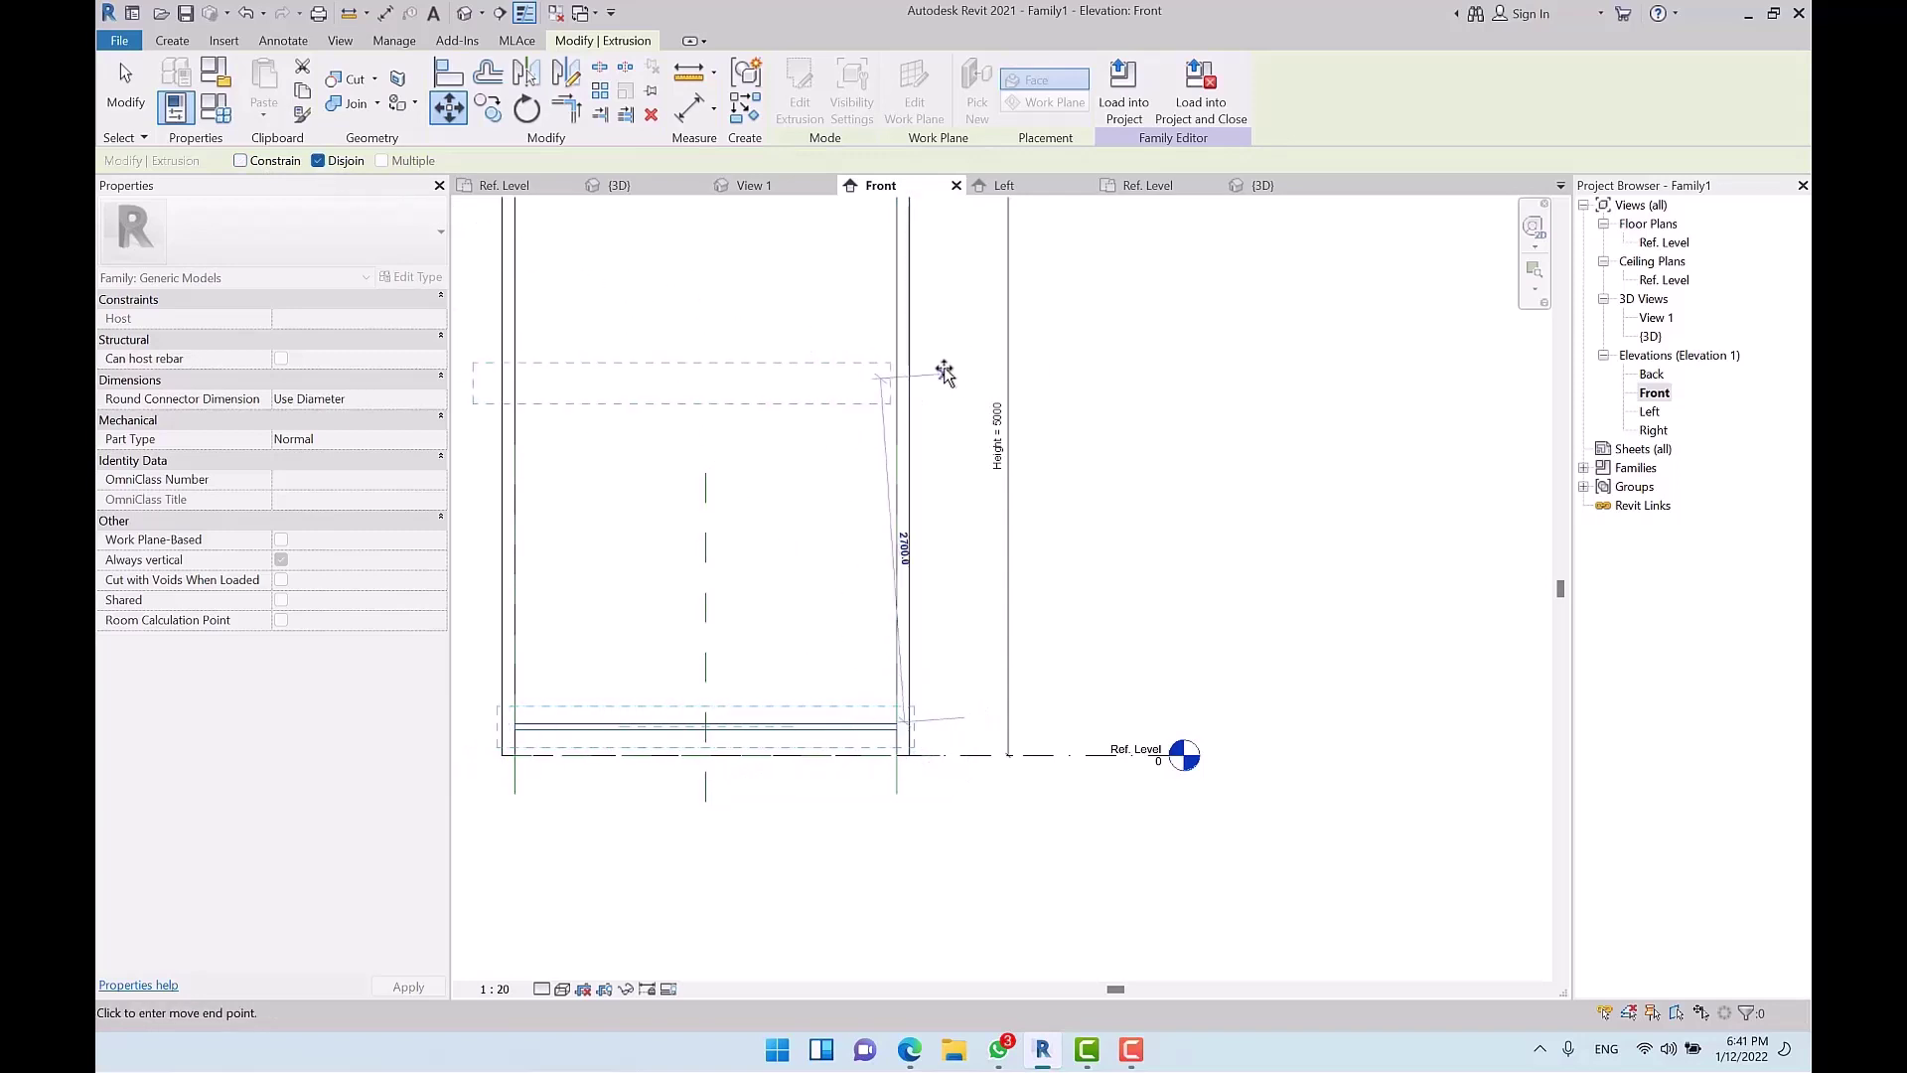
click(971, 383)
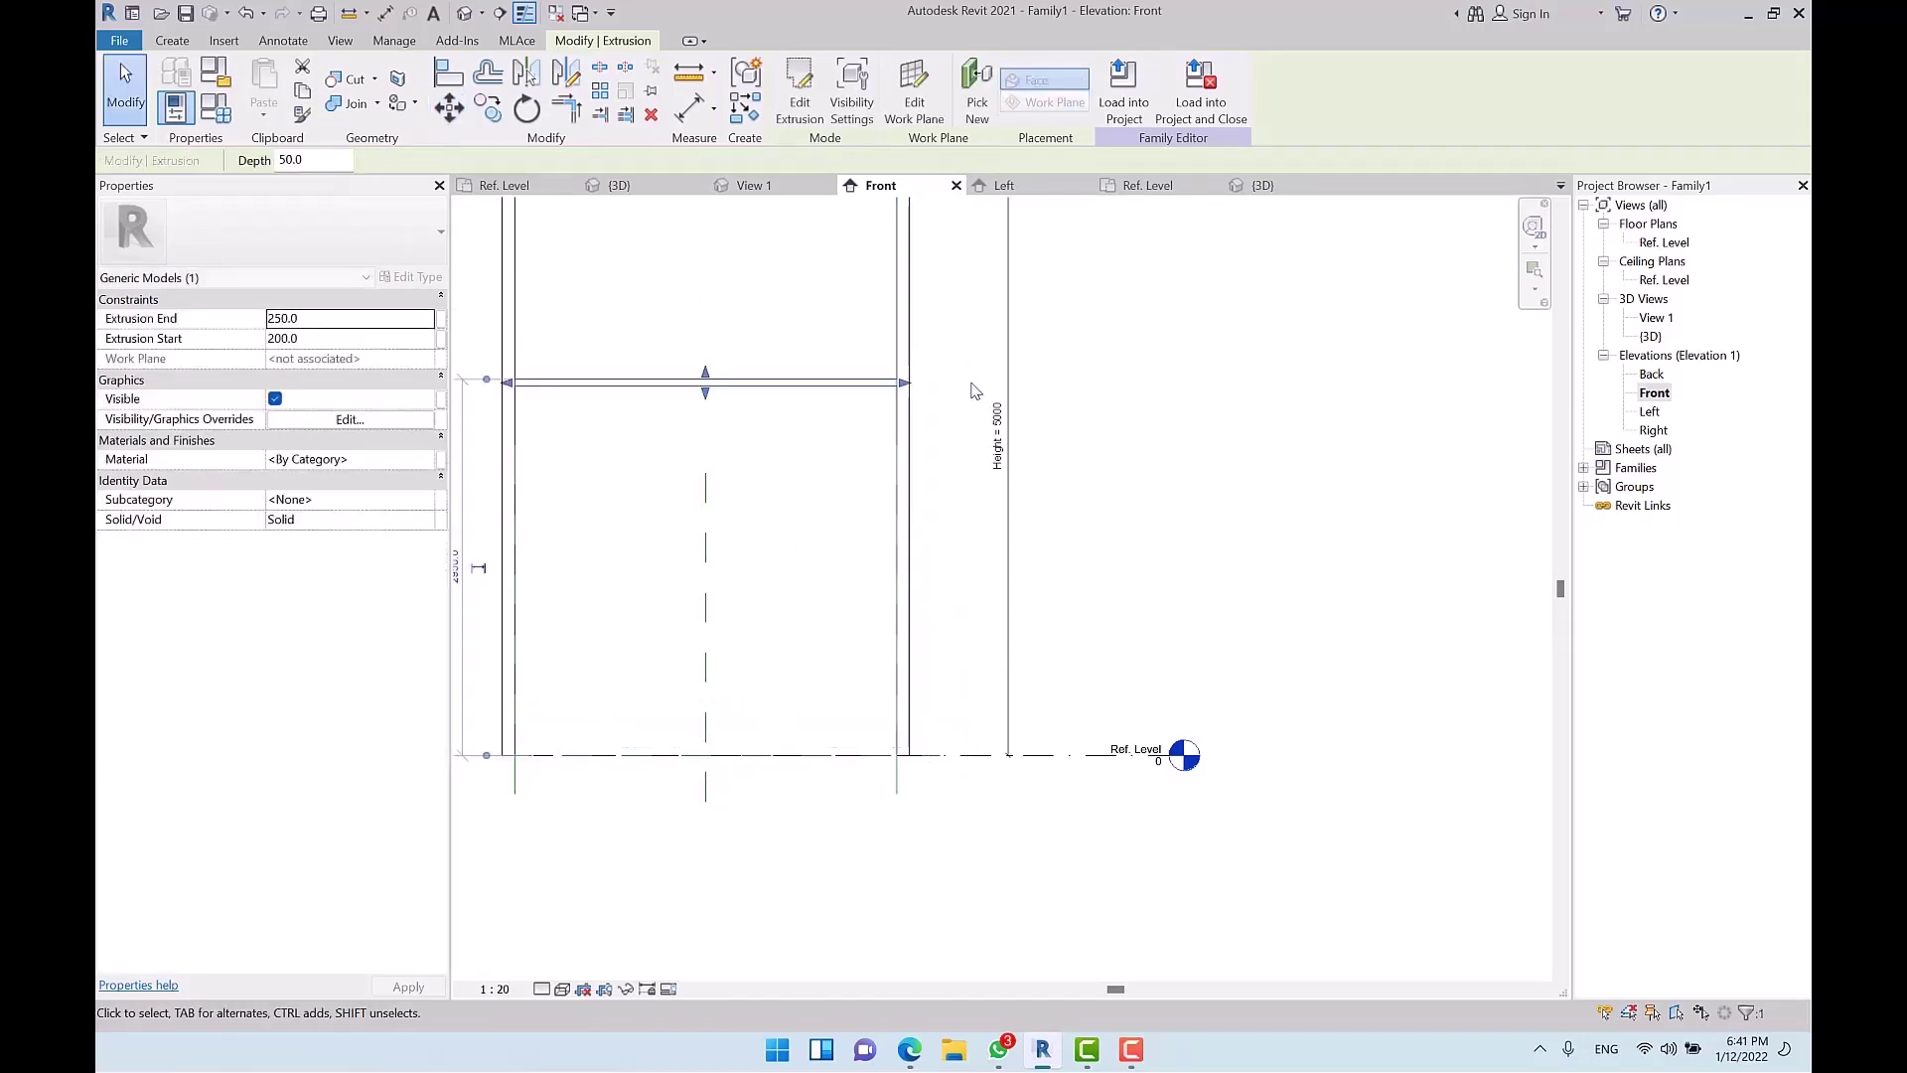
click(974, 390)
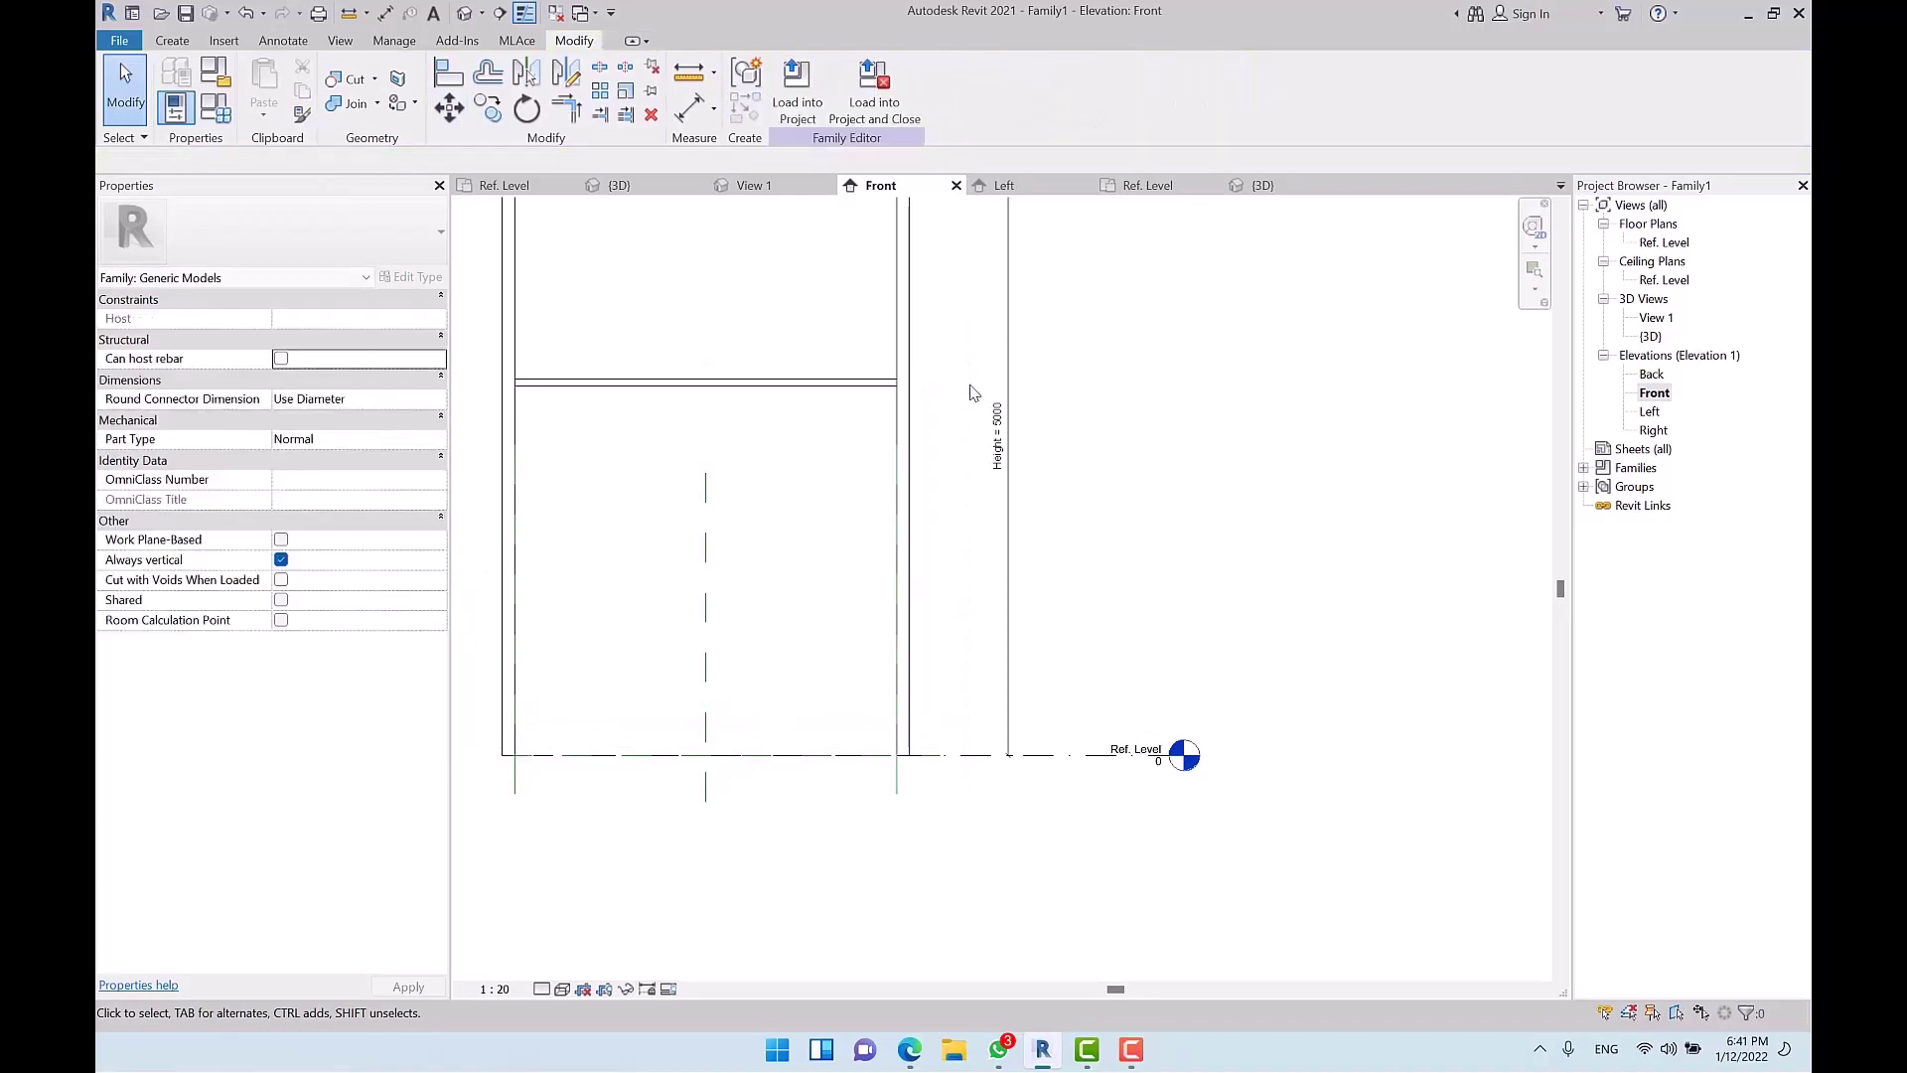
key(ctrl+z)
click(867, 735)
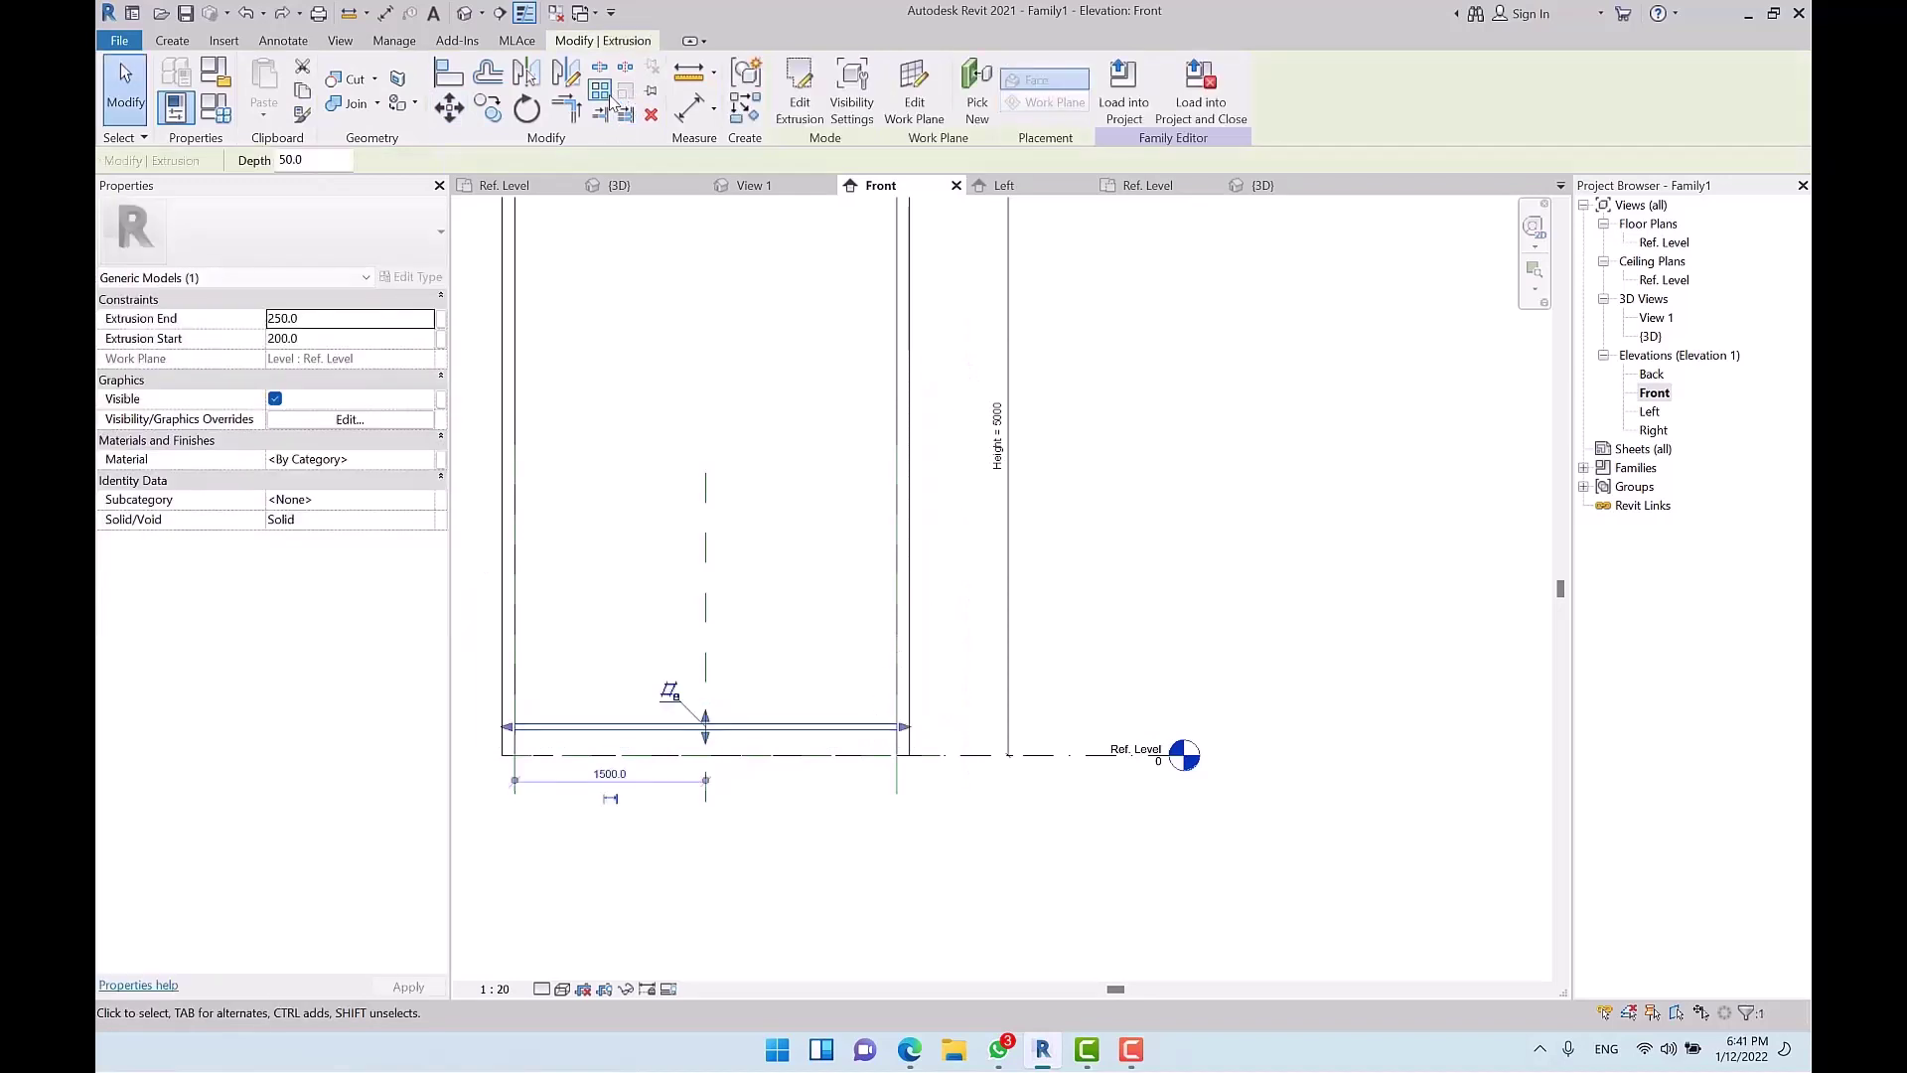
key(a)
key(r)
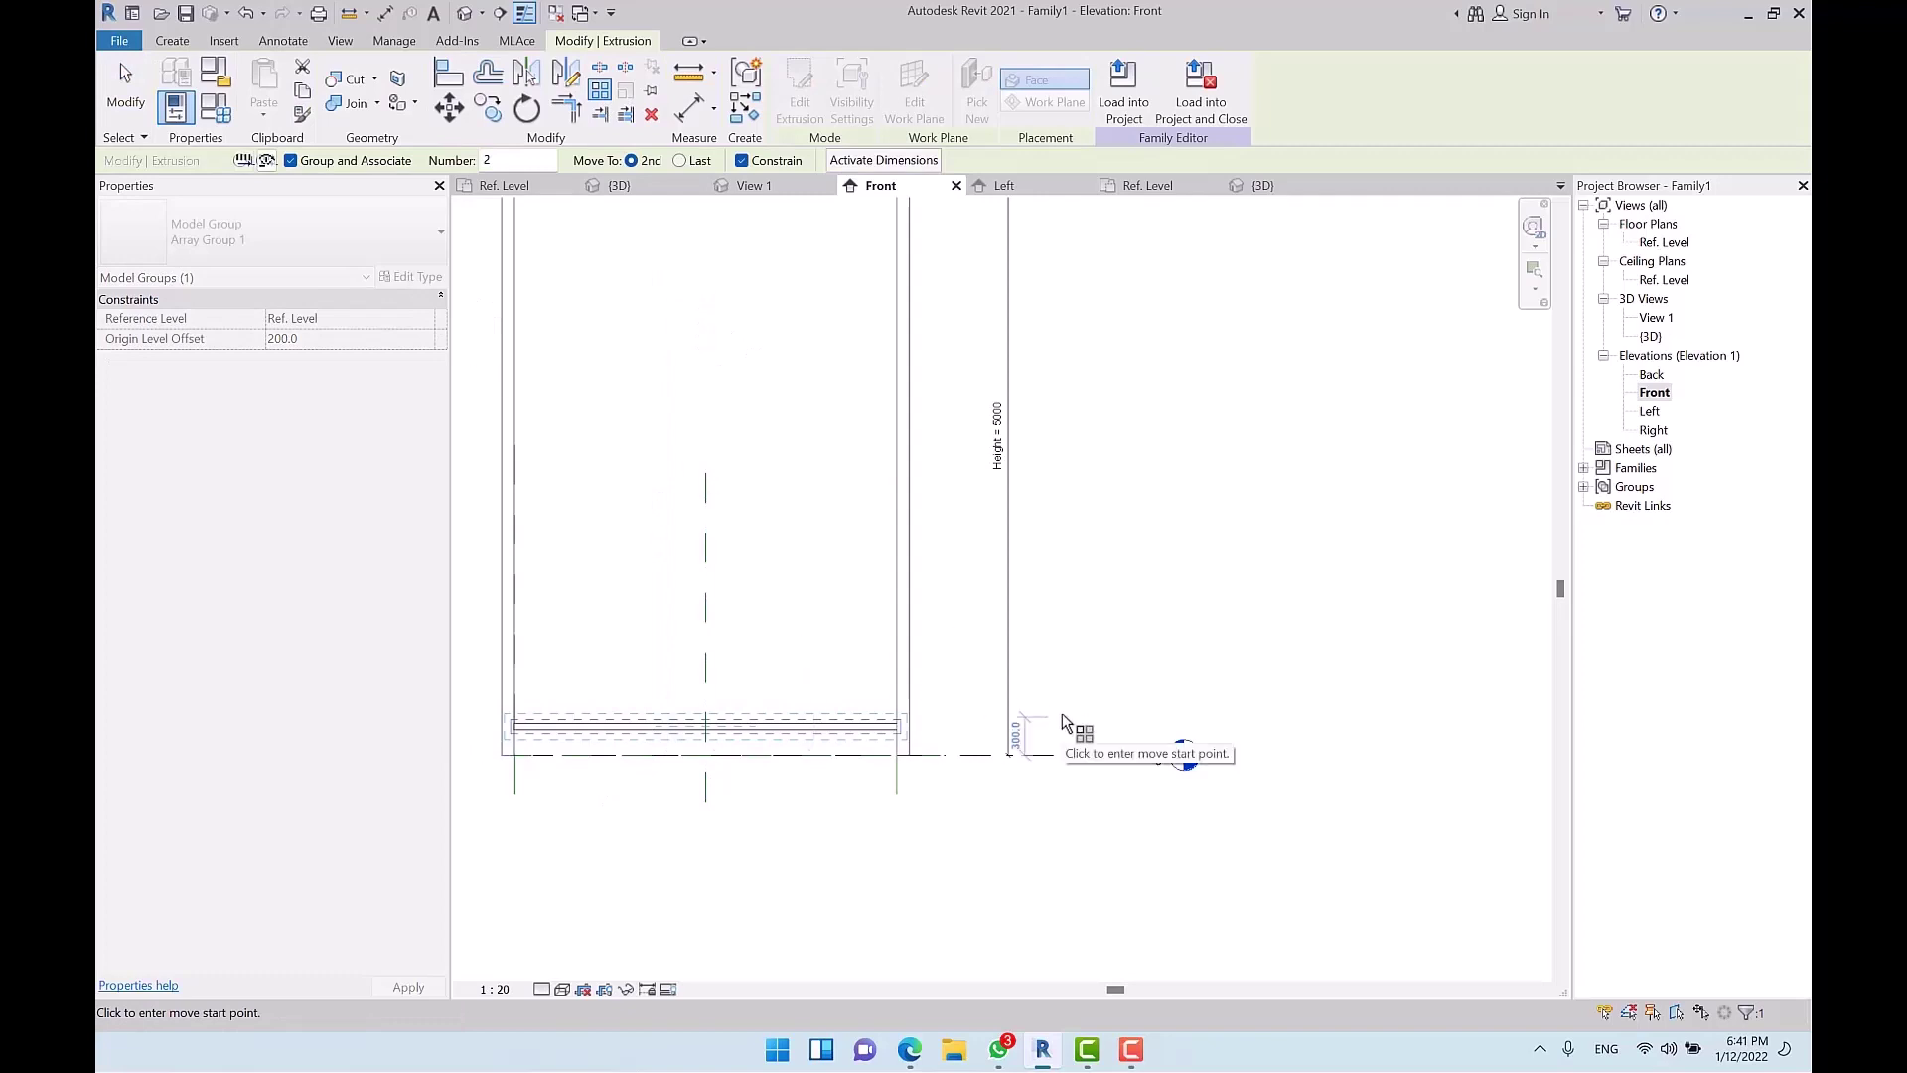
middle_drag(991, 593, 1029, 645)
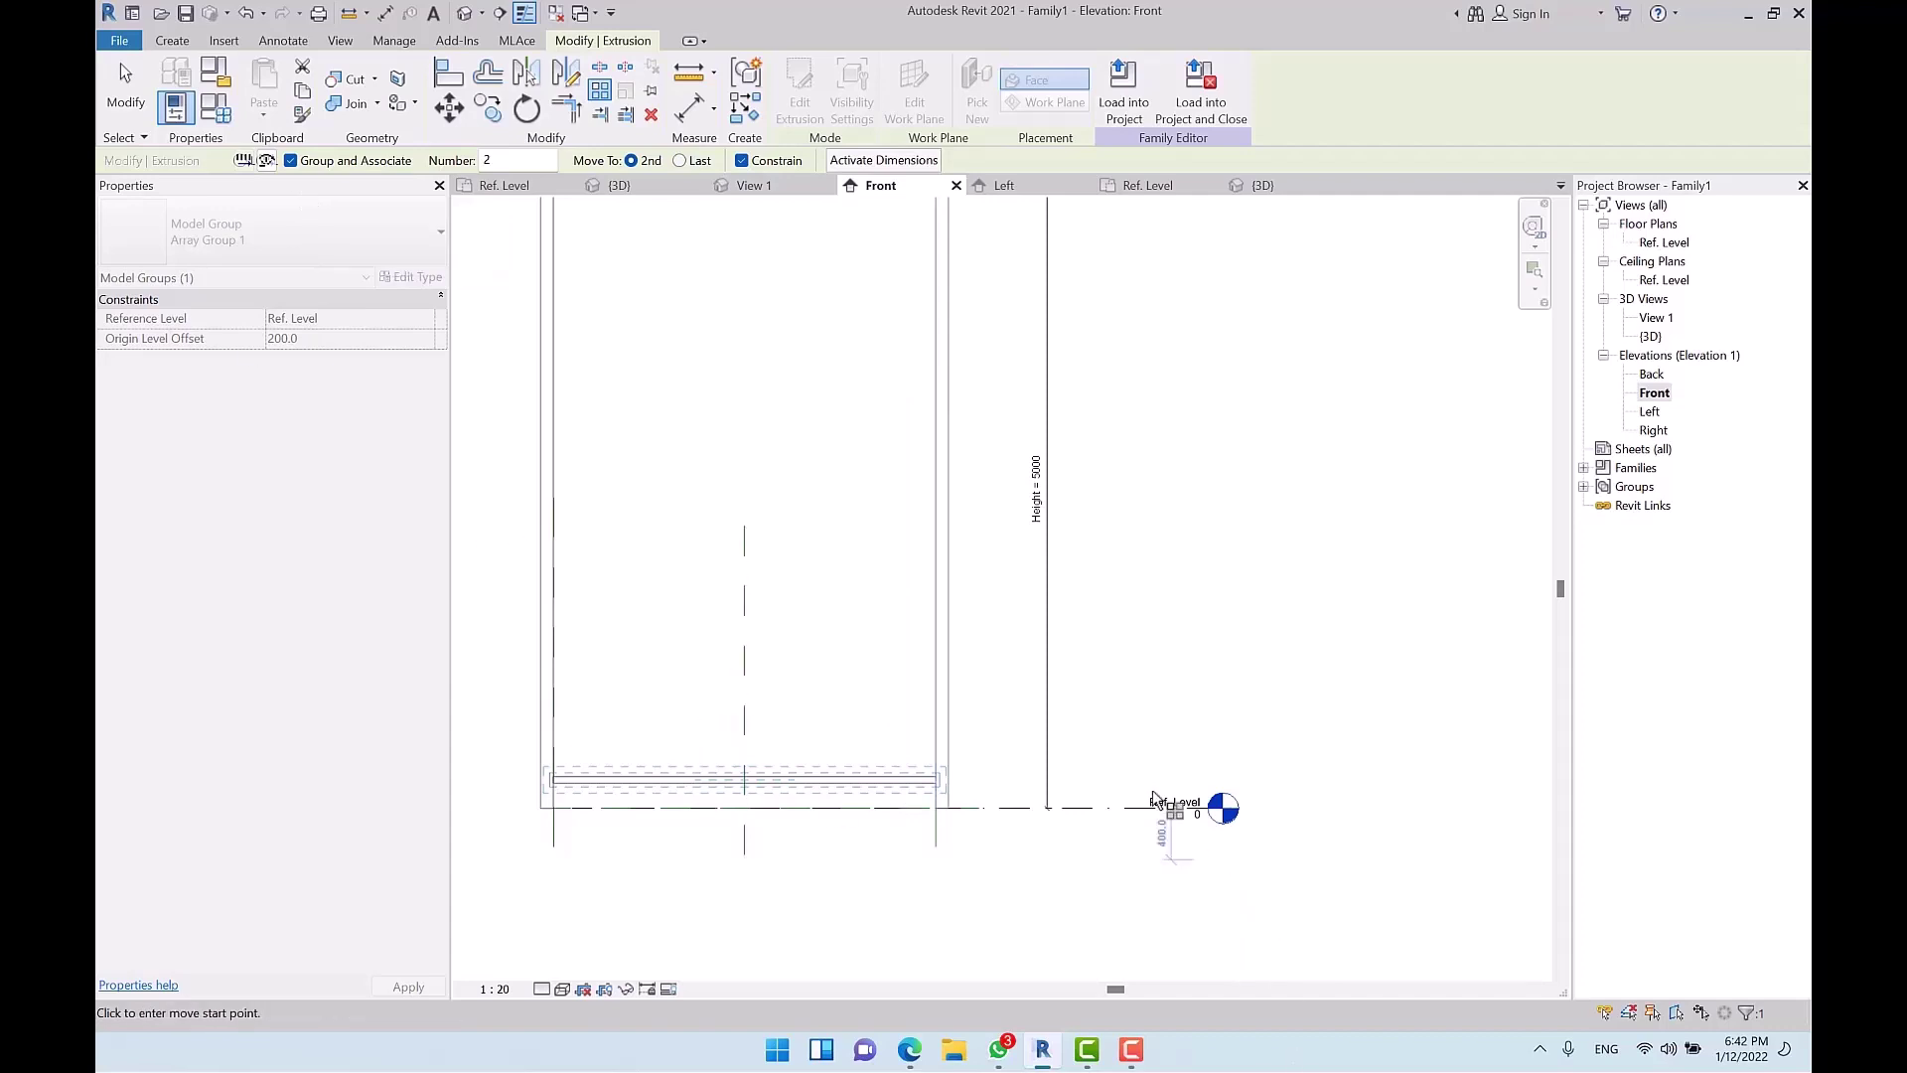
click(998, 760)
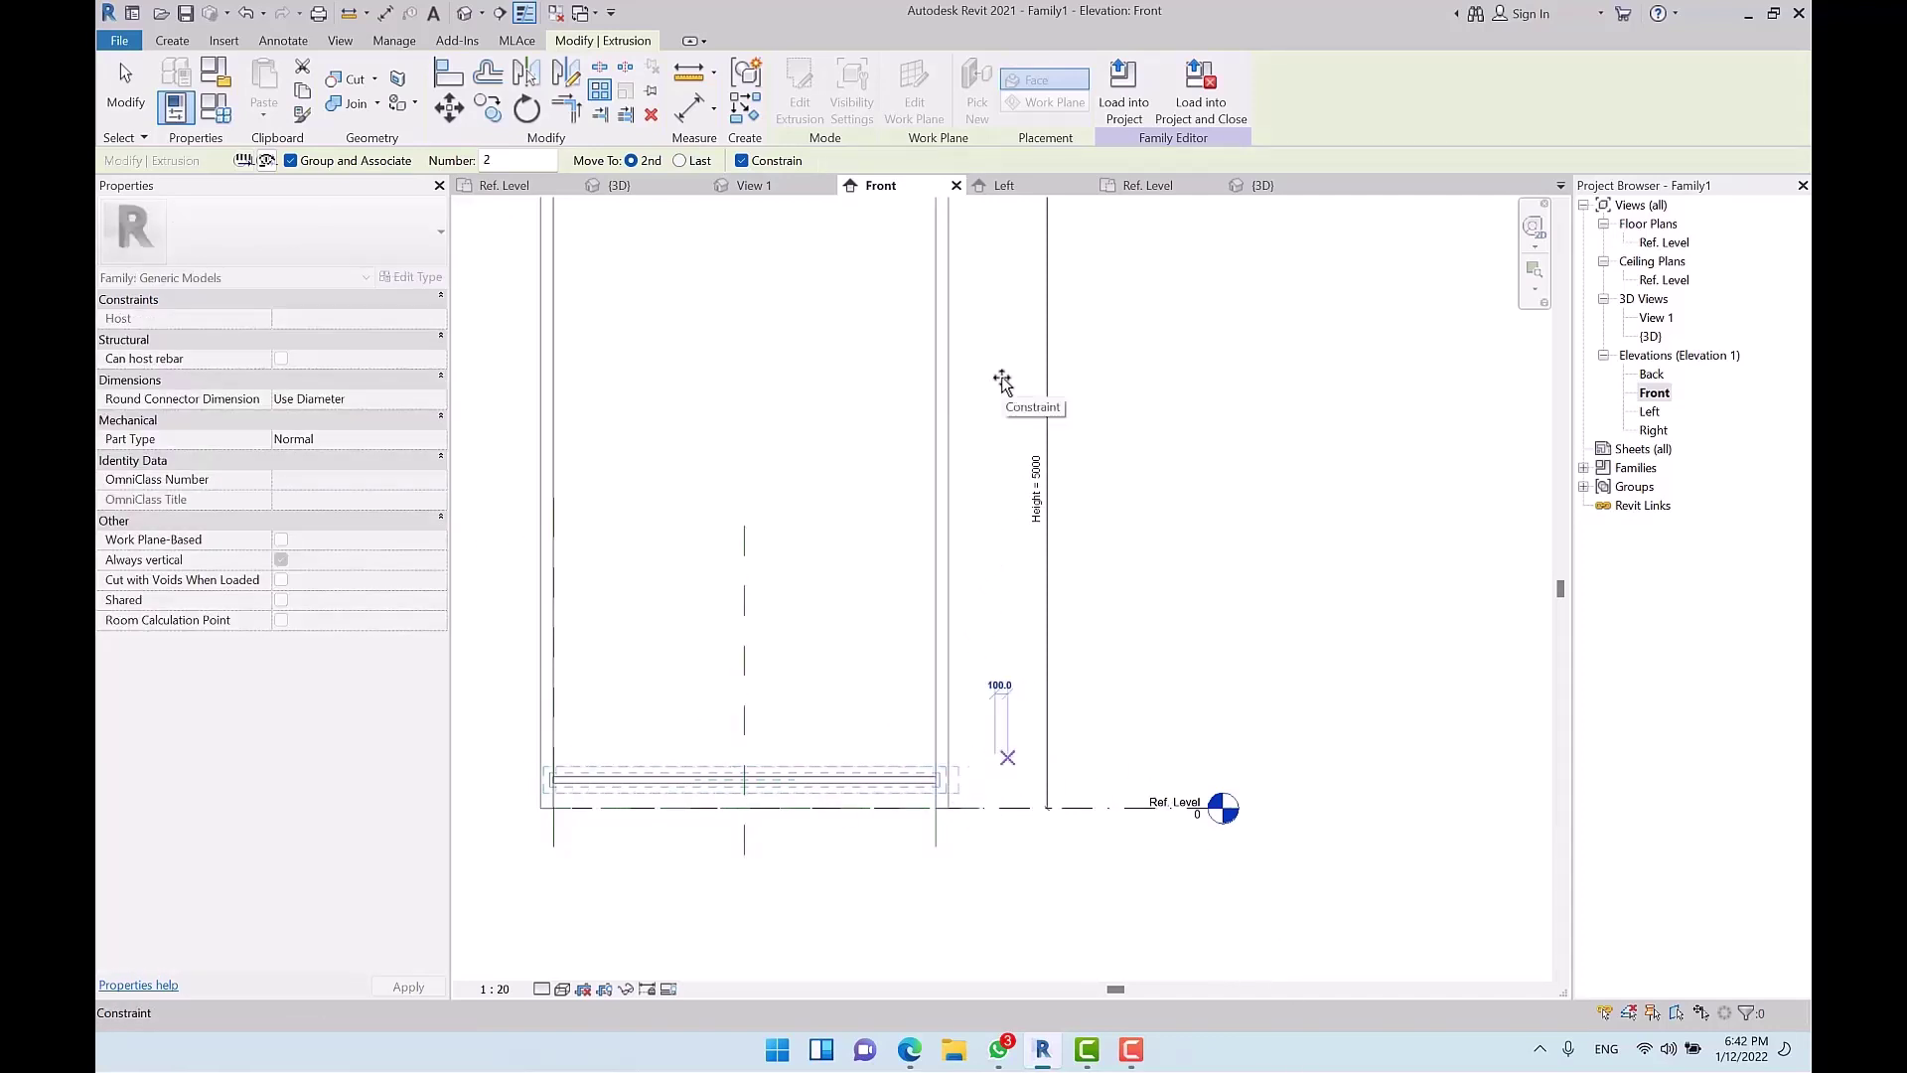
click(903, 702)
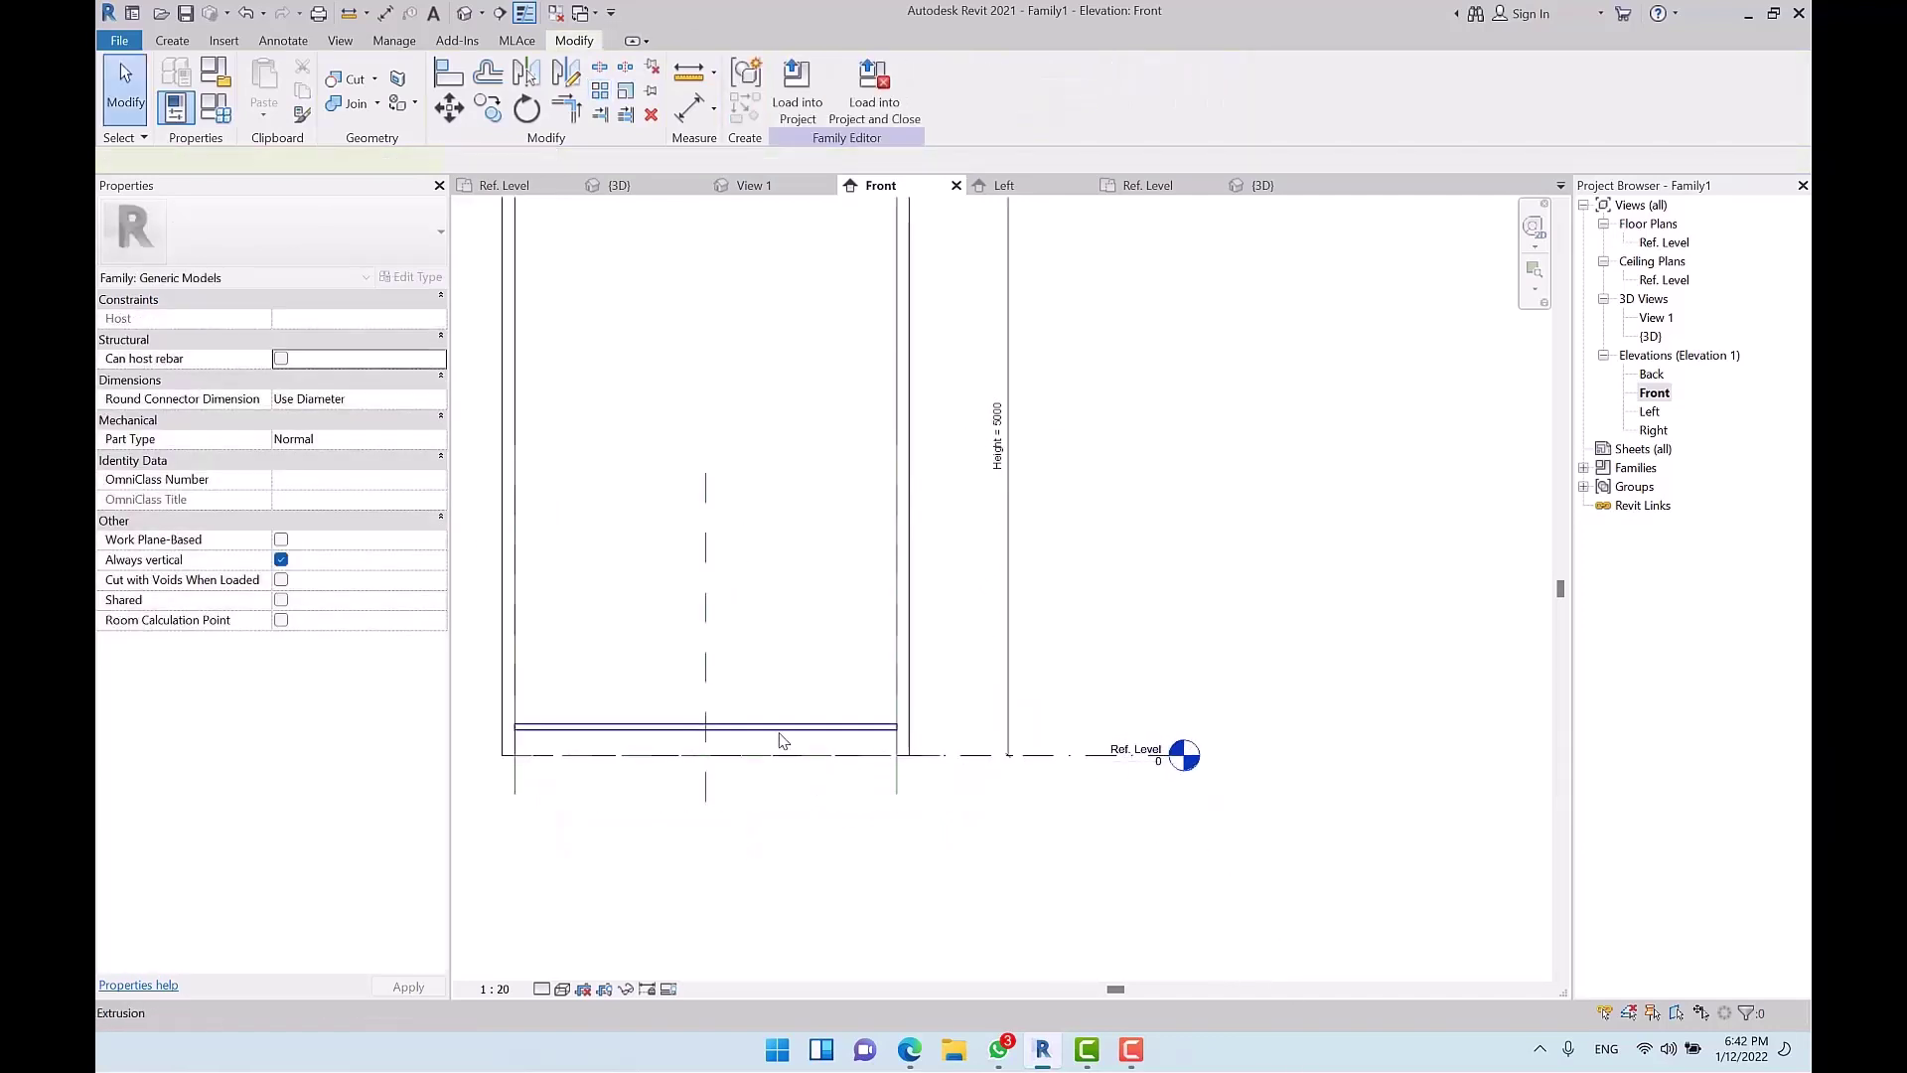
Step: Dissociate the horizontal extrusion from its work plane and try arraying it vertically as 2 items with Constrain off
scroll(669, 604, up, 3)
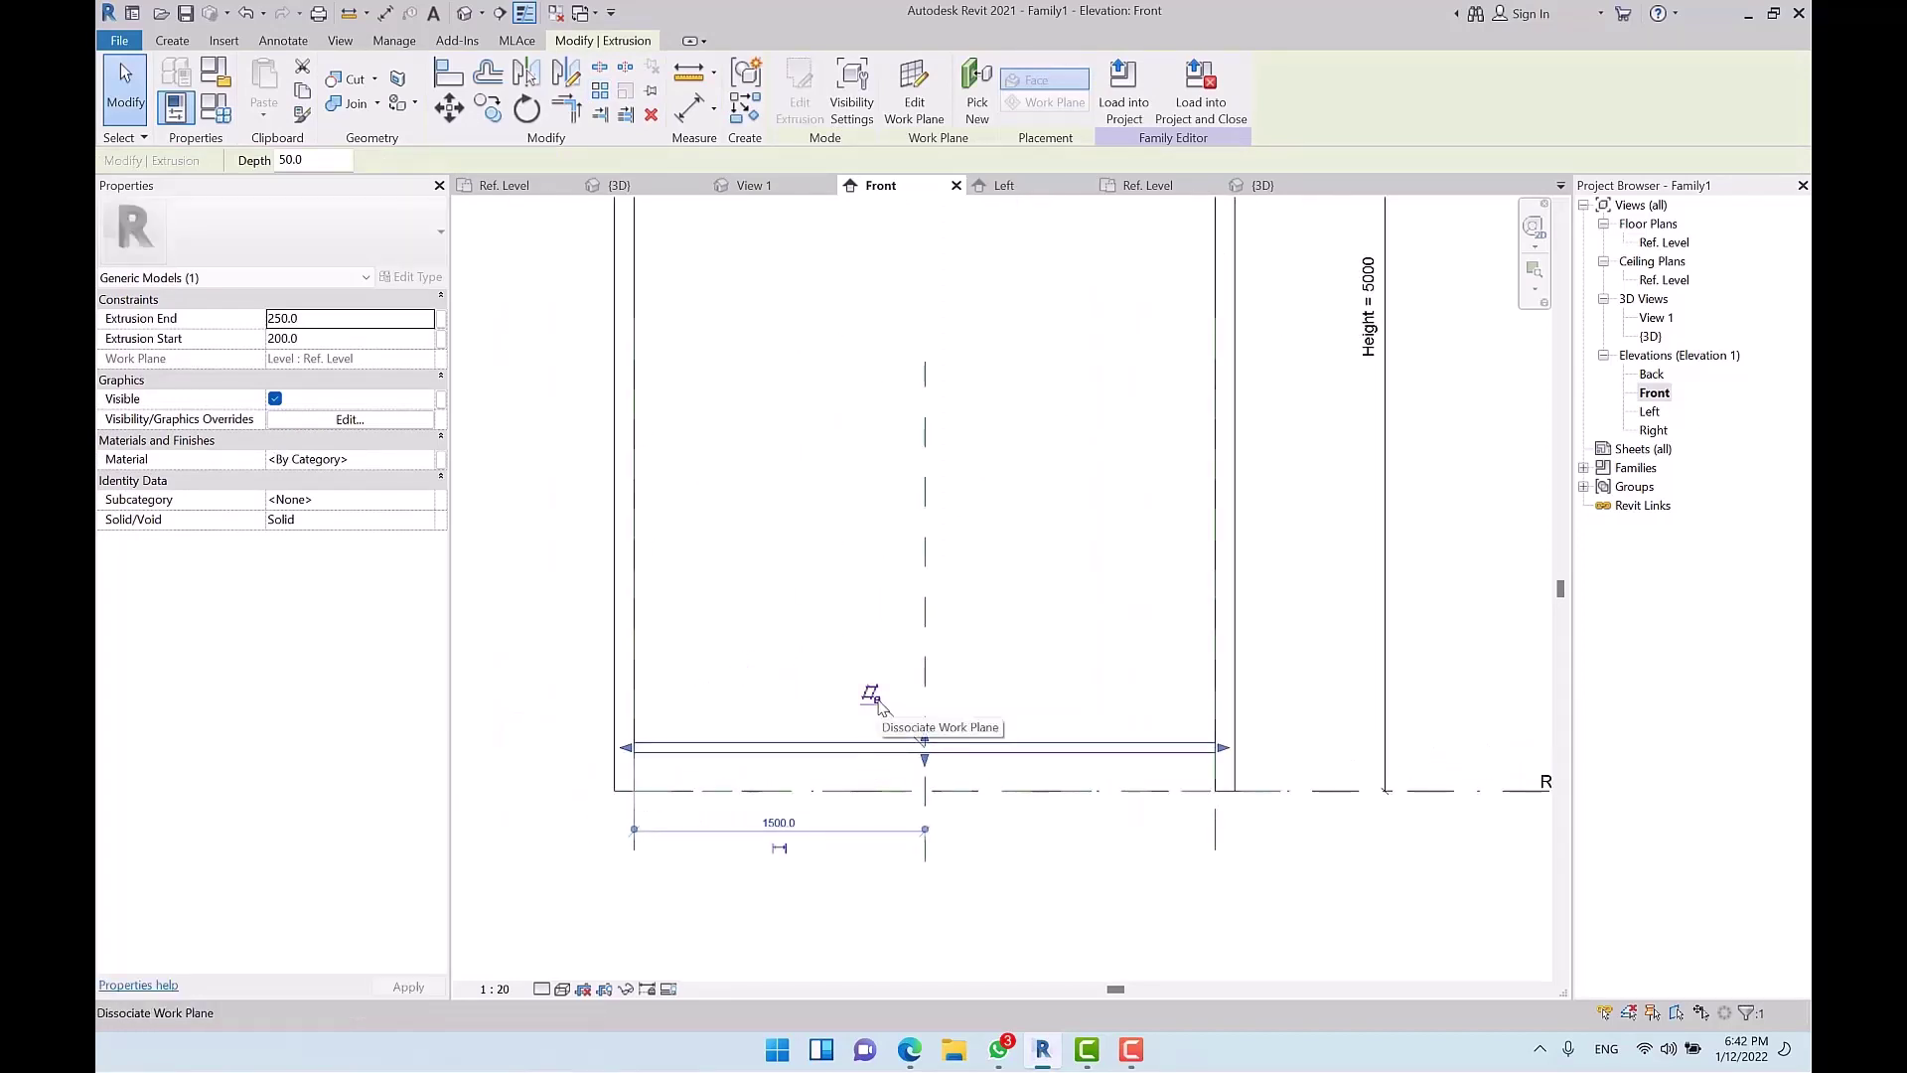
click(878, 703)
middle_drag(1124, 660, 982, 666)
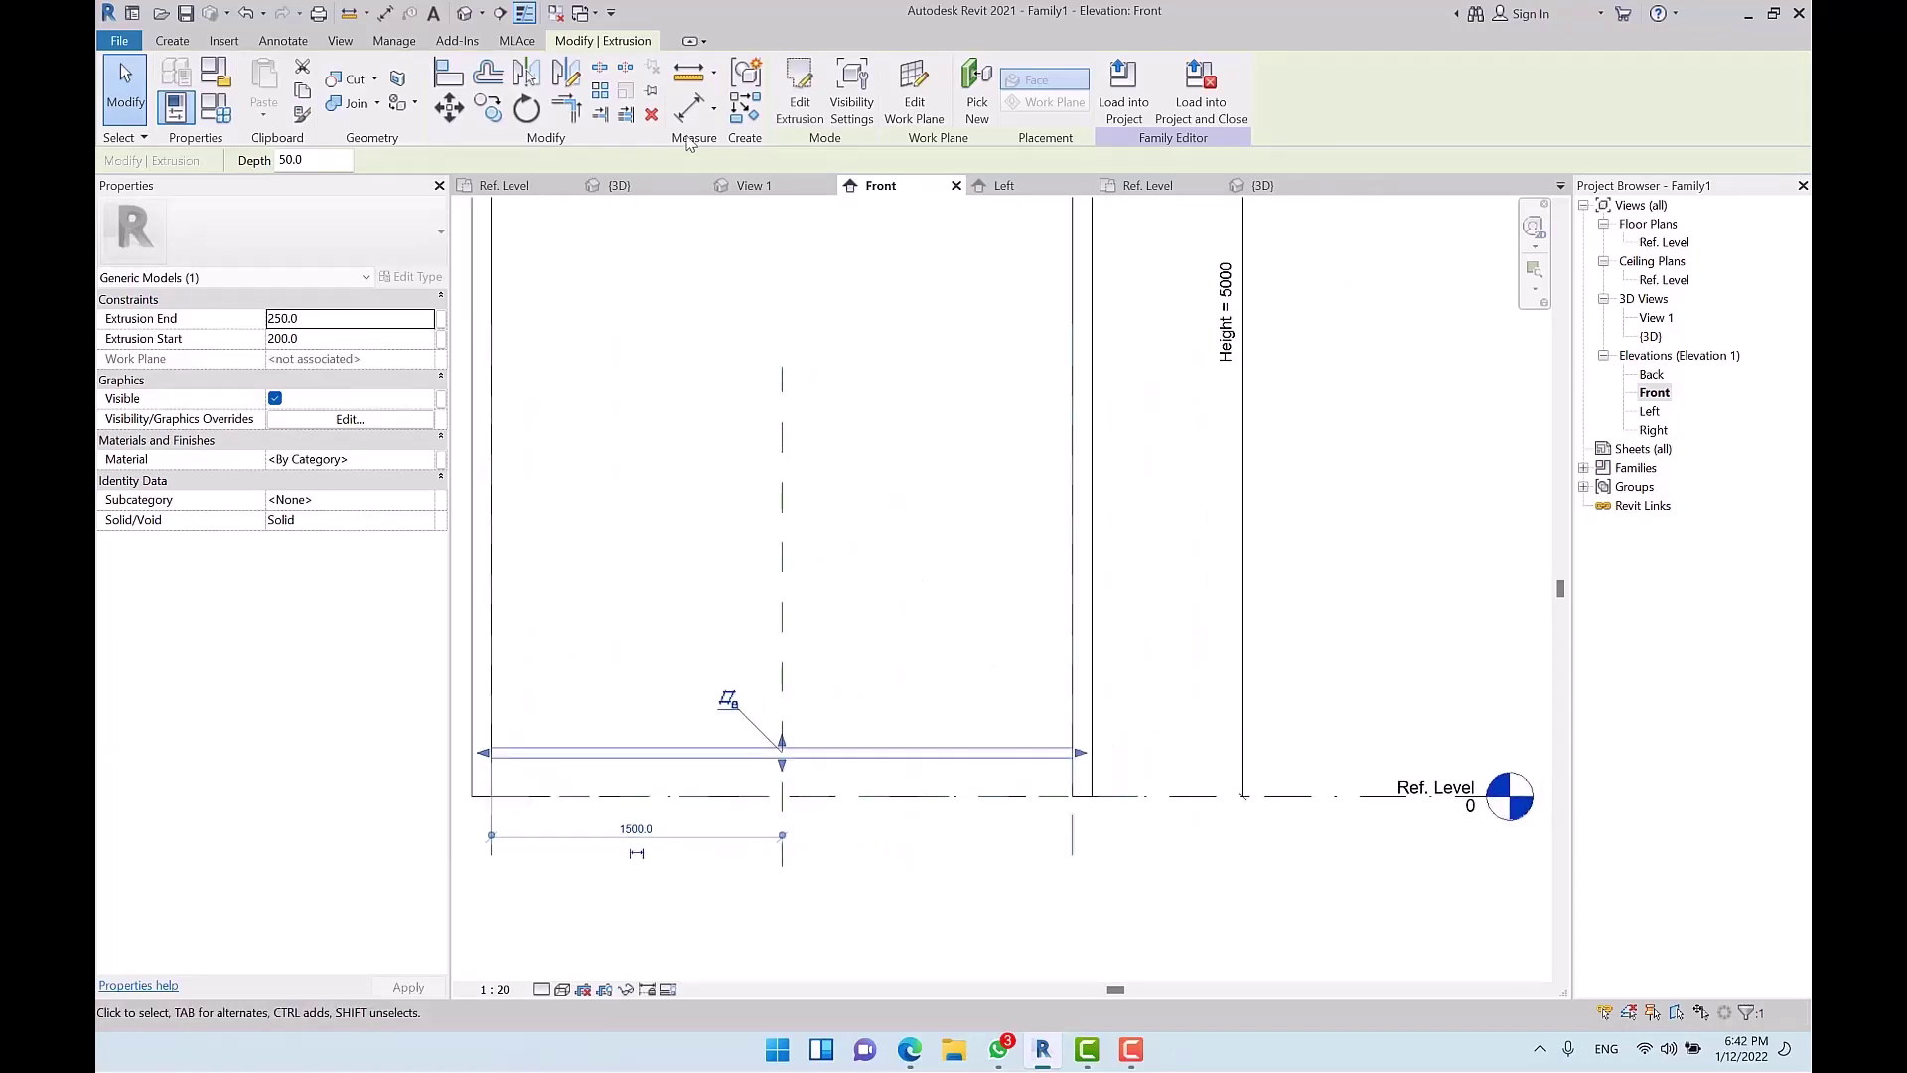
click(600, 89)
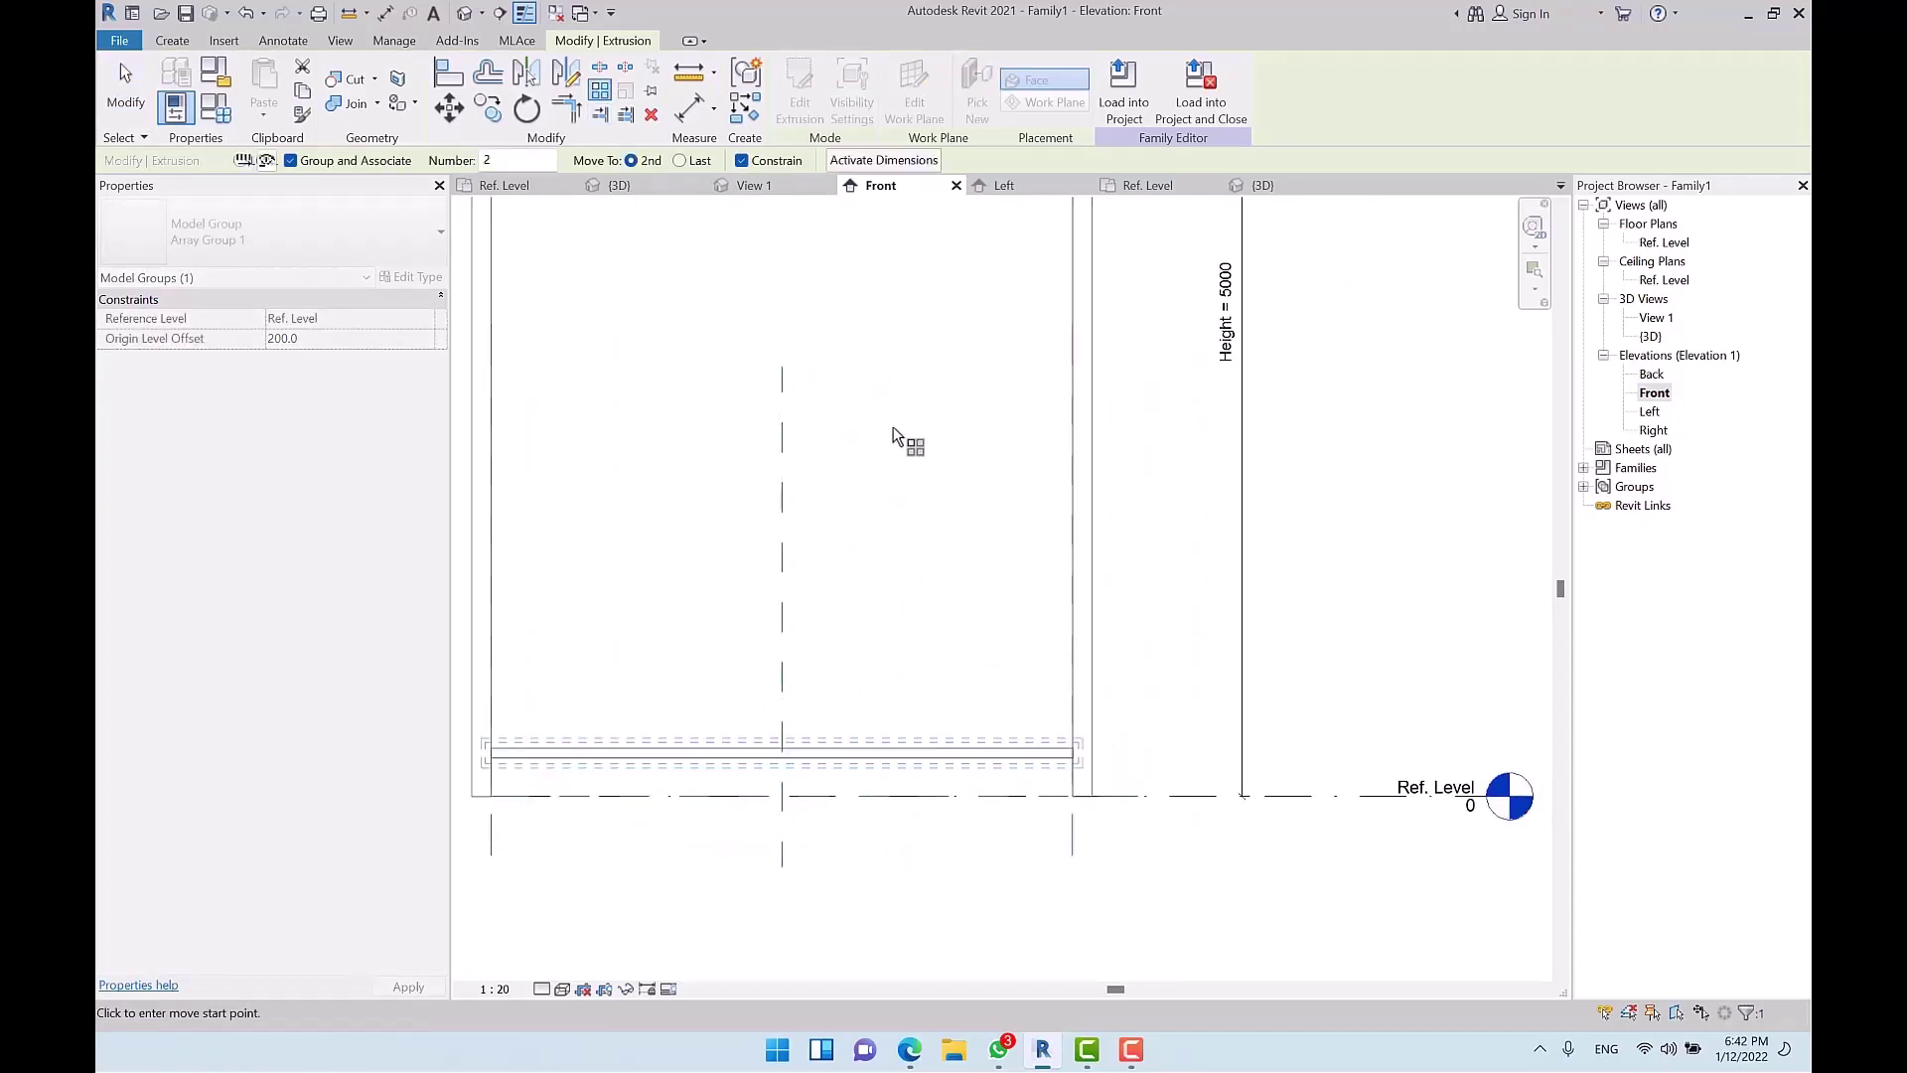
click(741, 160)
click(1159, 728)
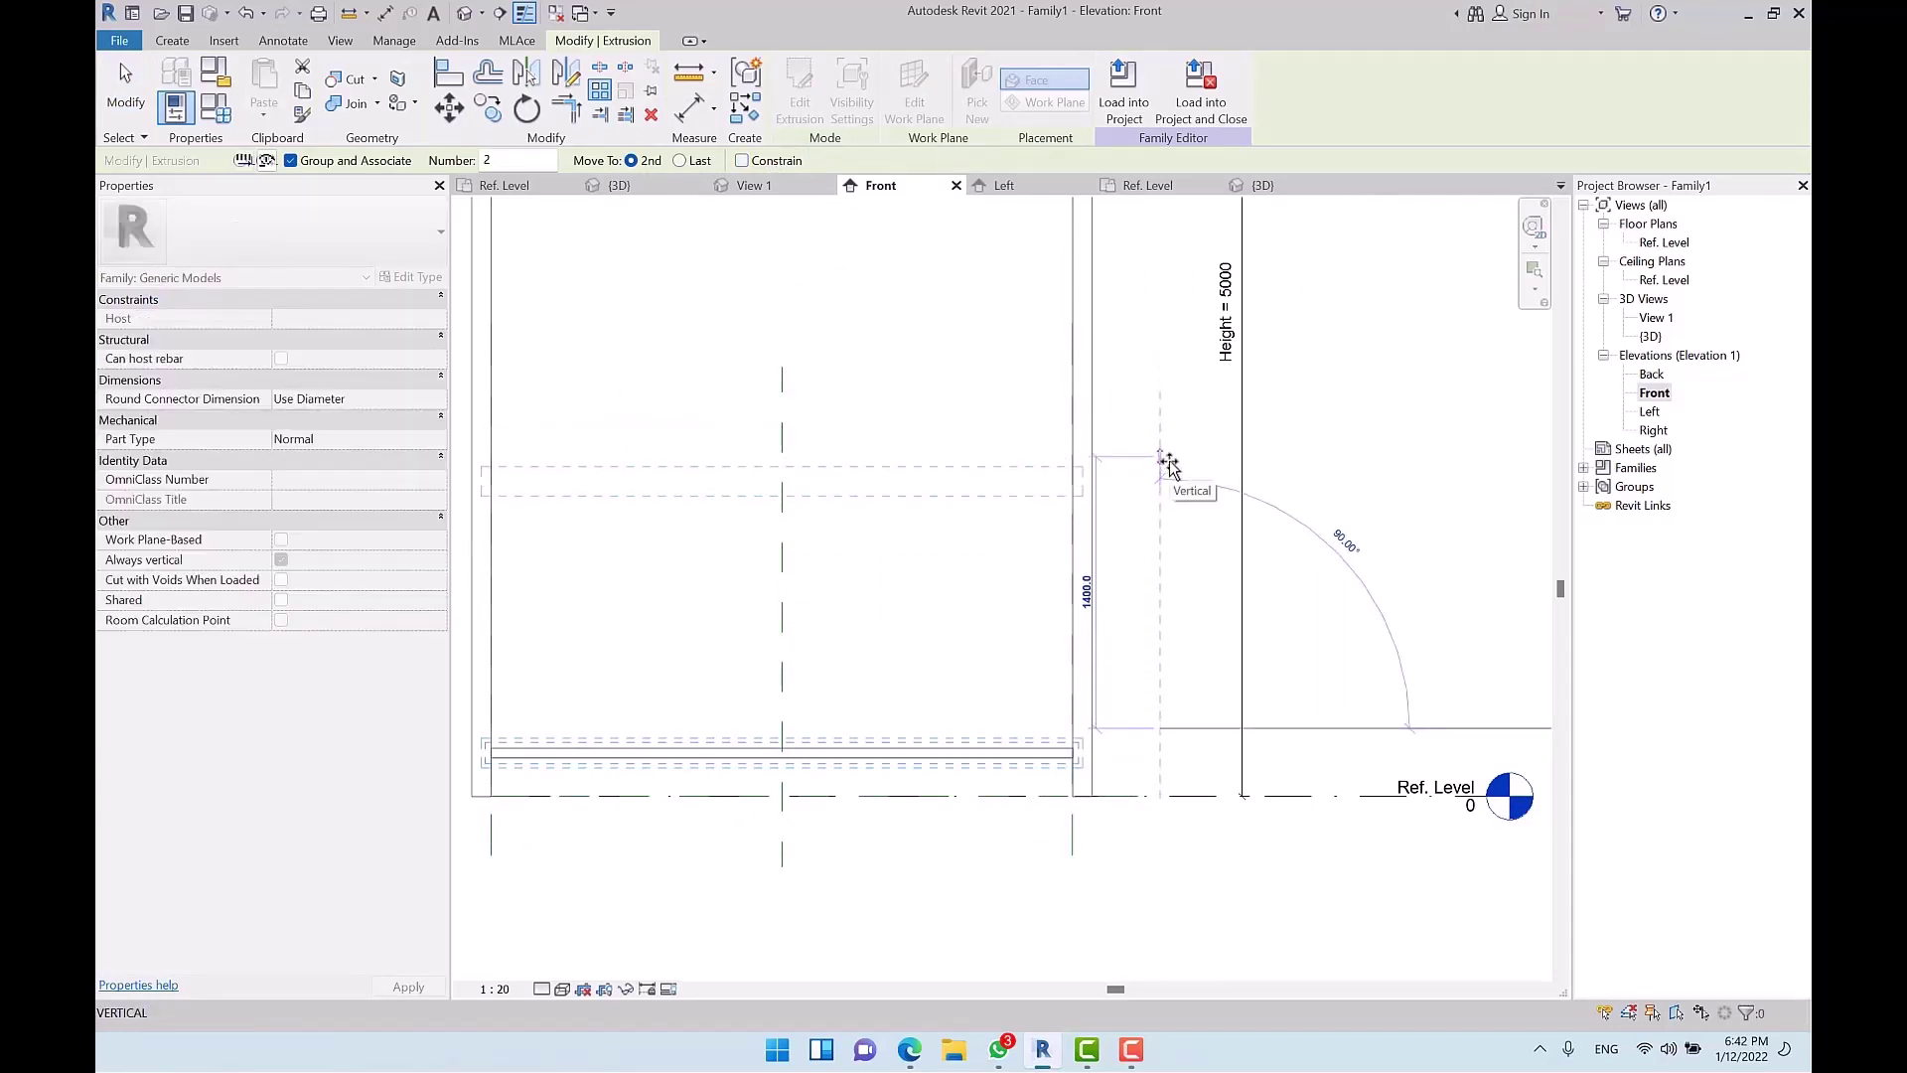
key(Escape)
Step: Dissociate the extrusion's work plane again and retry the two-item upward array, switching Constrain on and off
click(874, 755)
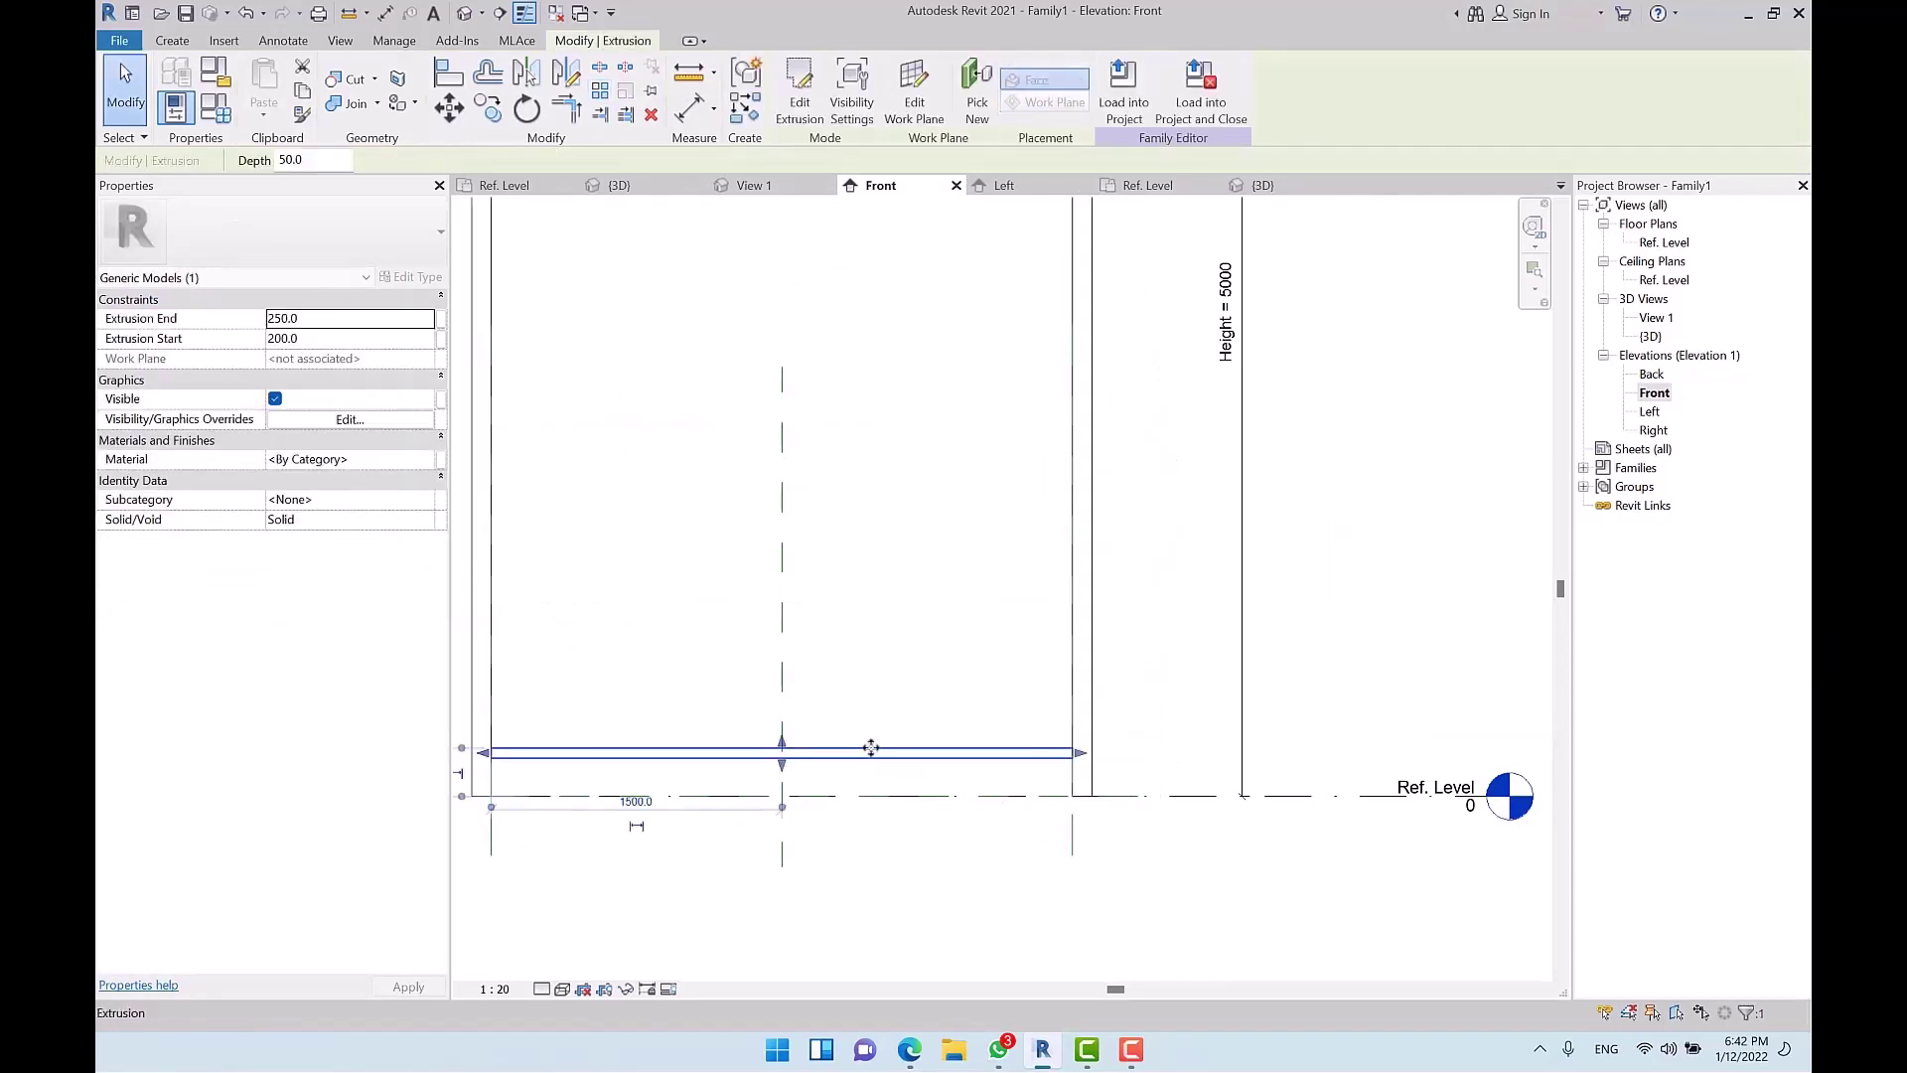
middle_drag(840, 715, 872, 724)
click(1003, 761)
click(998, 748)
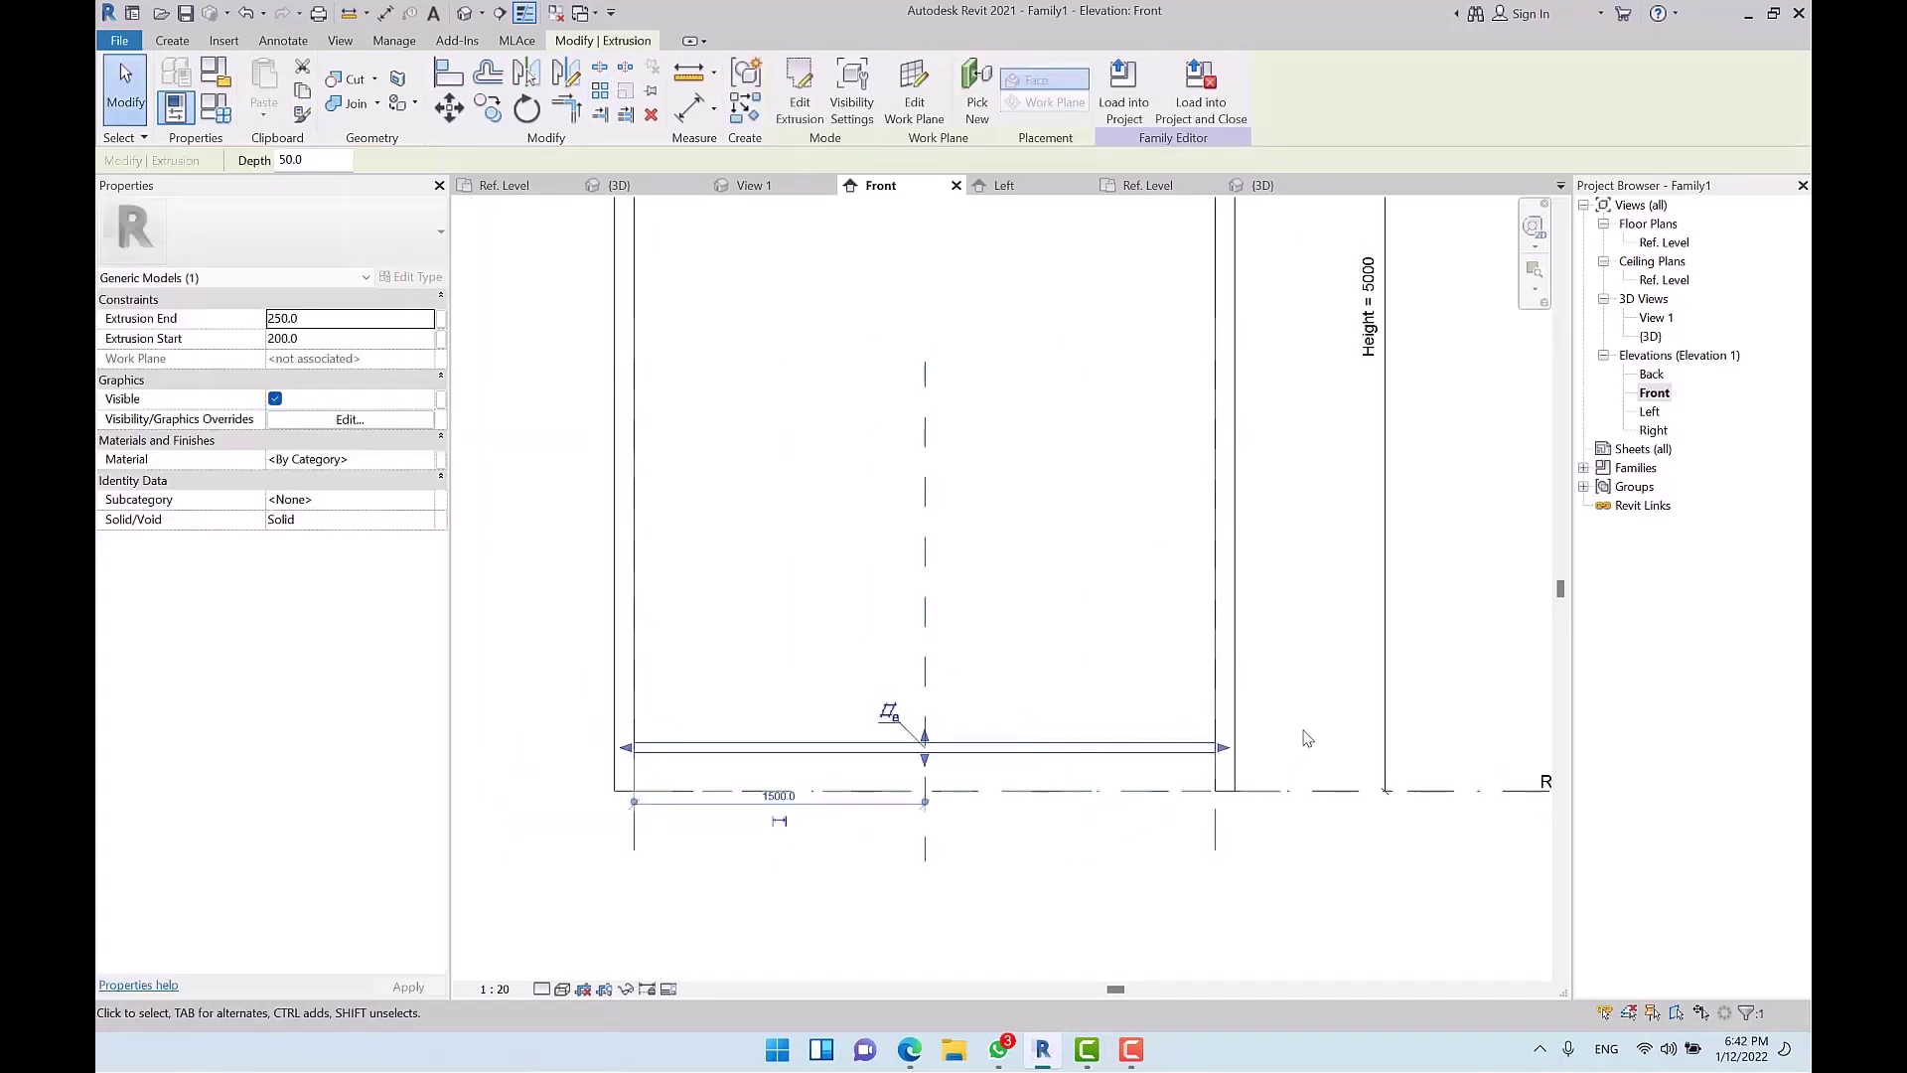
click(973, 737)
click(973, 740)
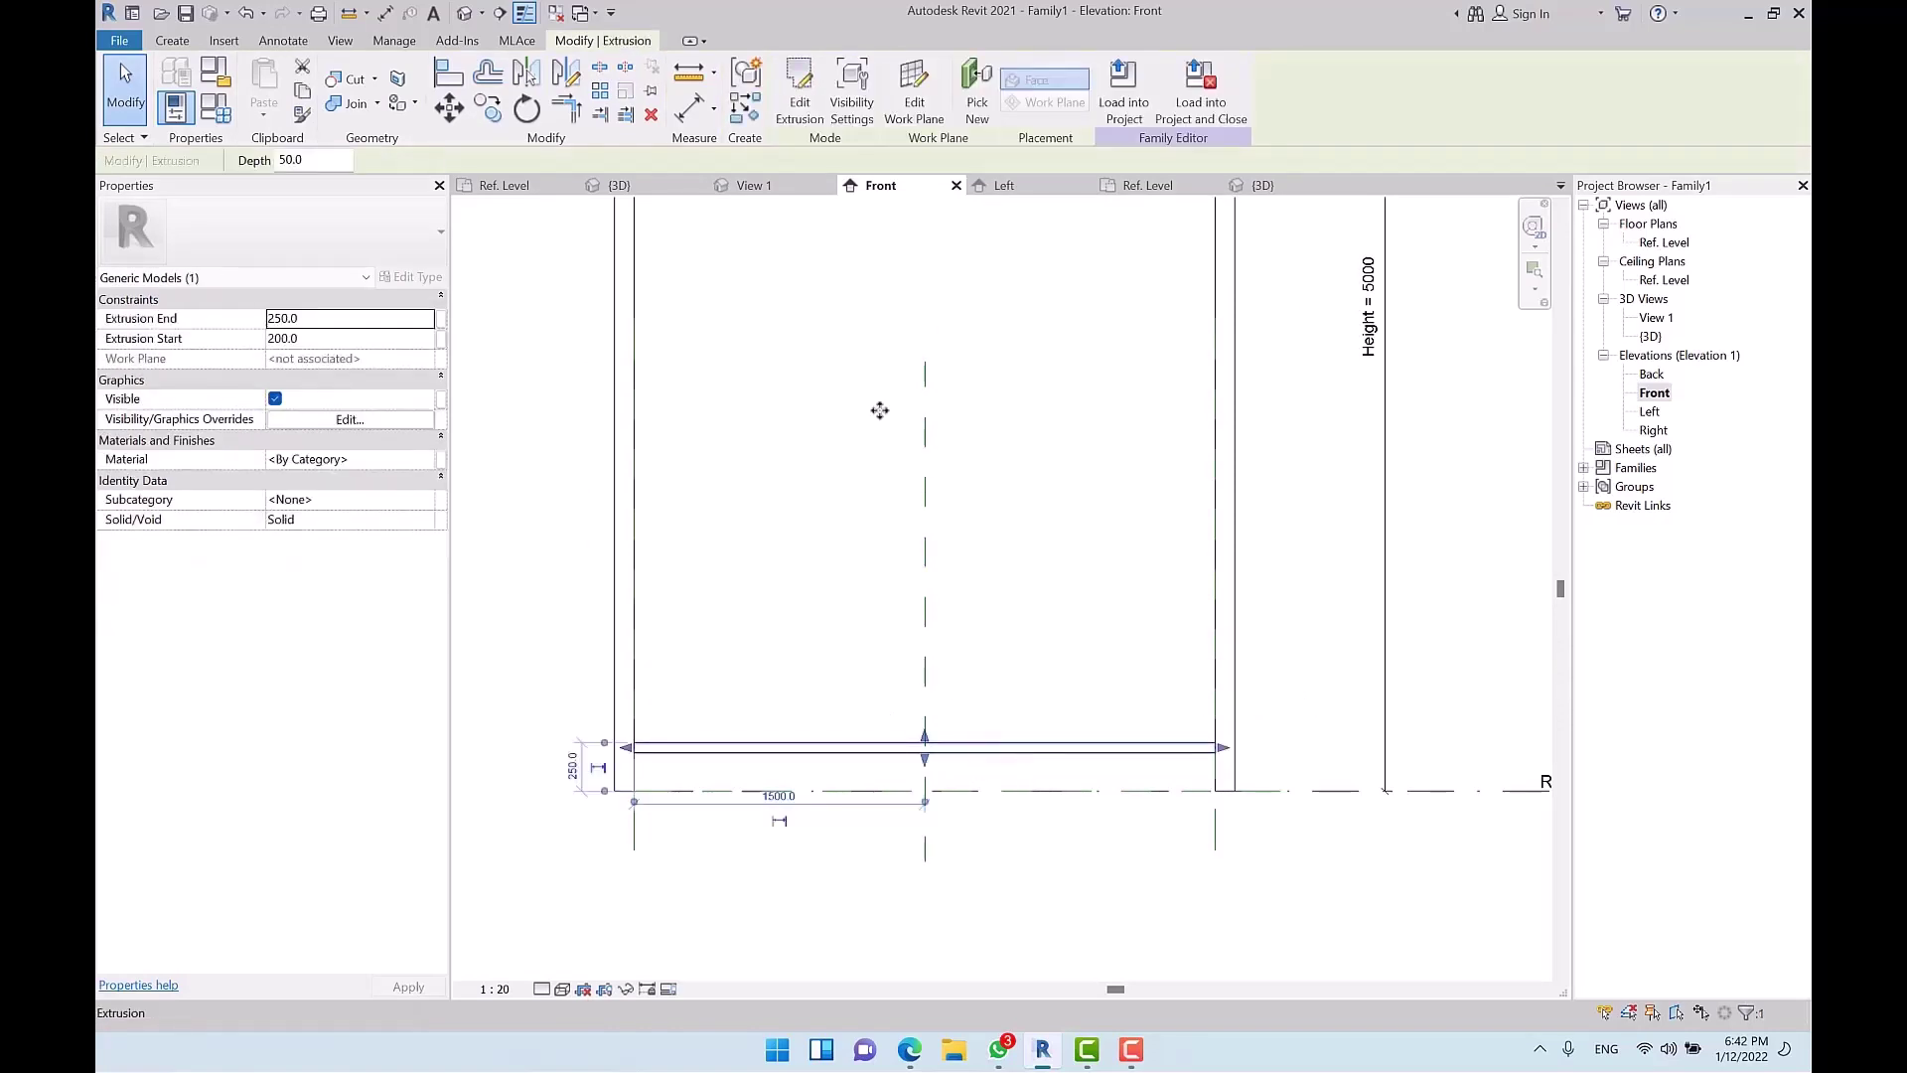
click(600, 92)
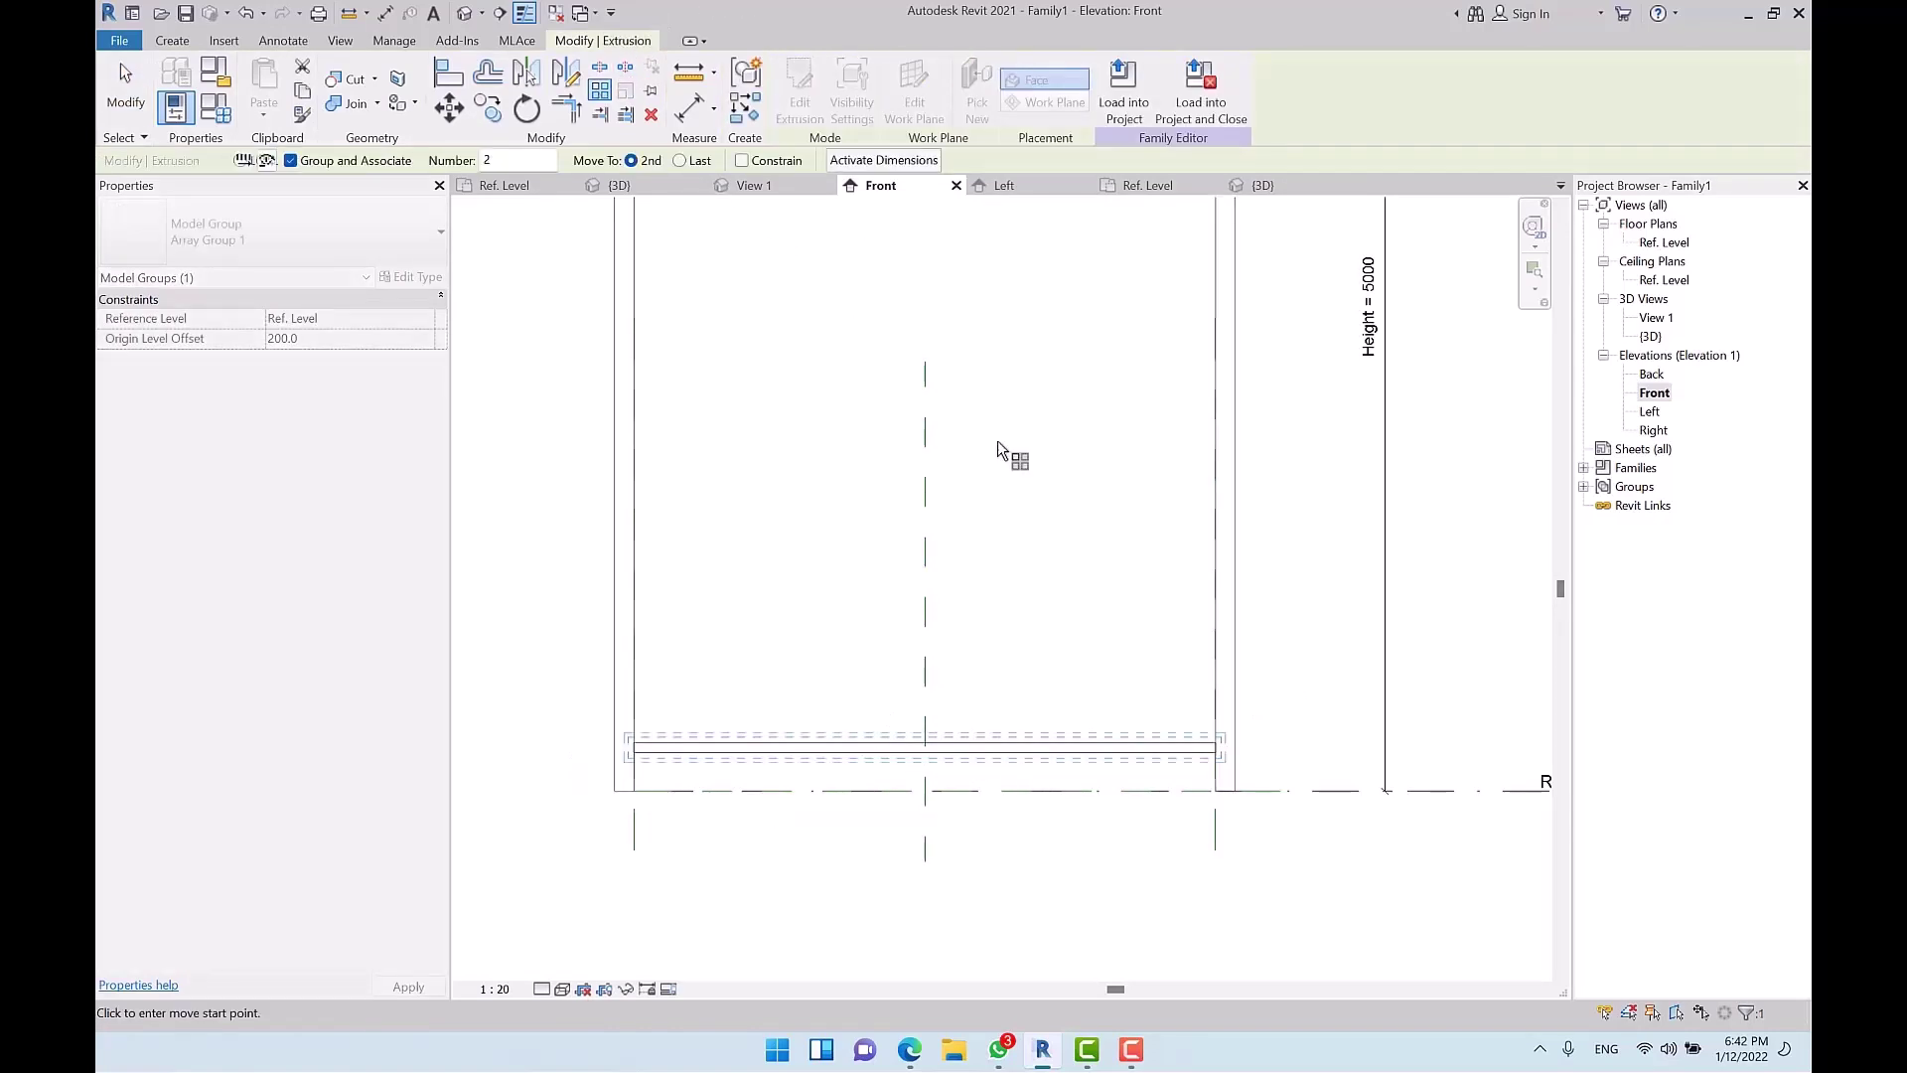
click(741, 161)
click(1310, 732)
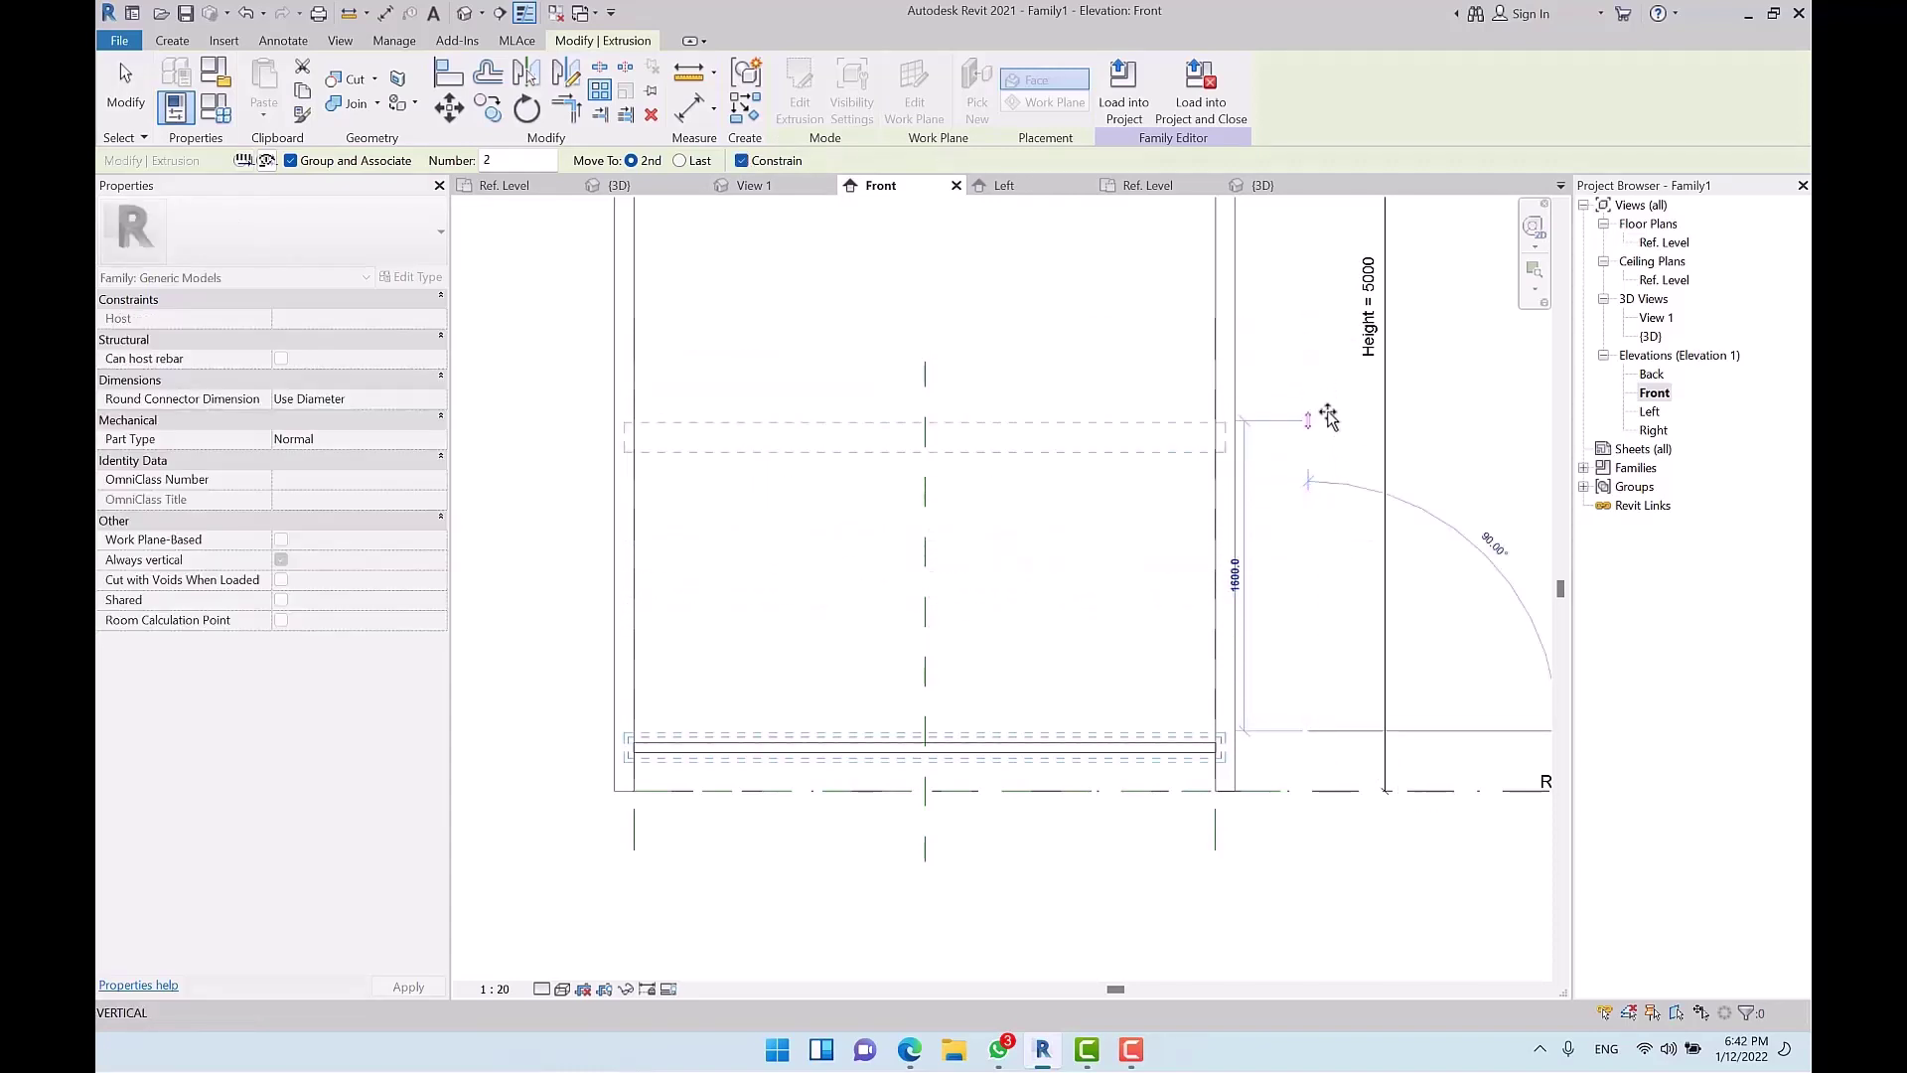
click(783, 161)
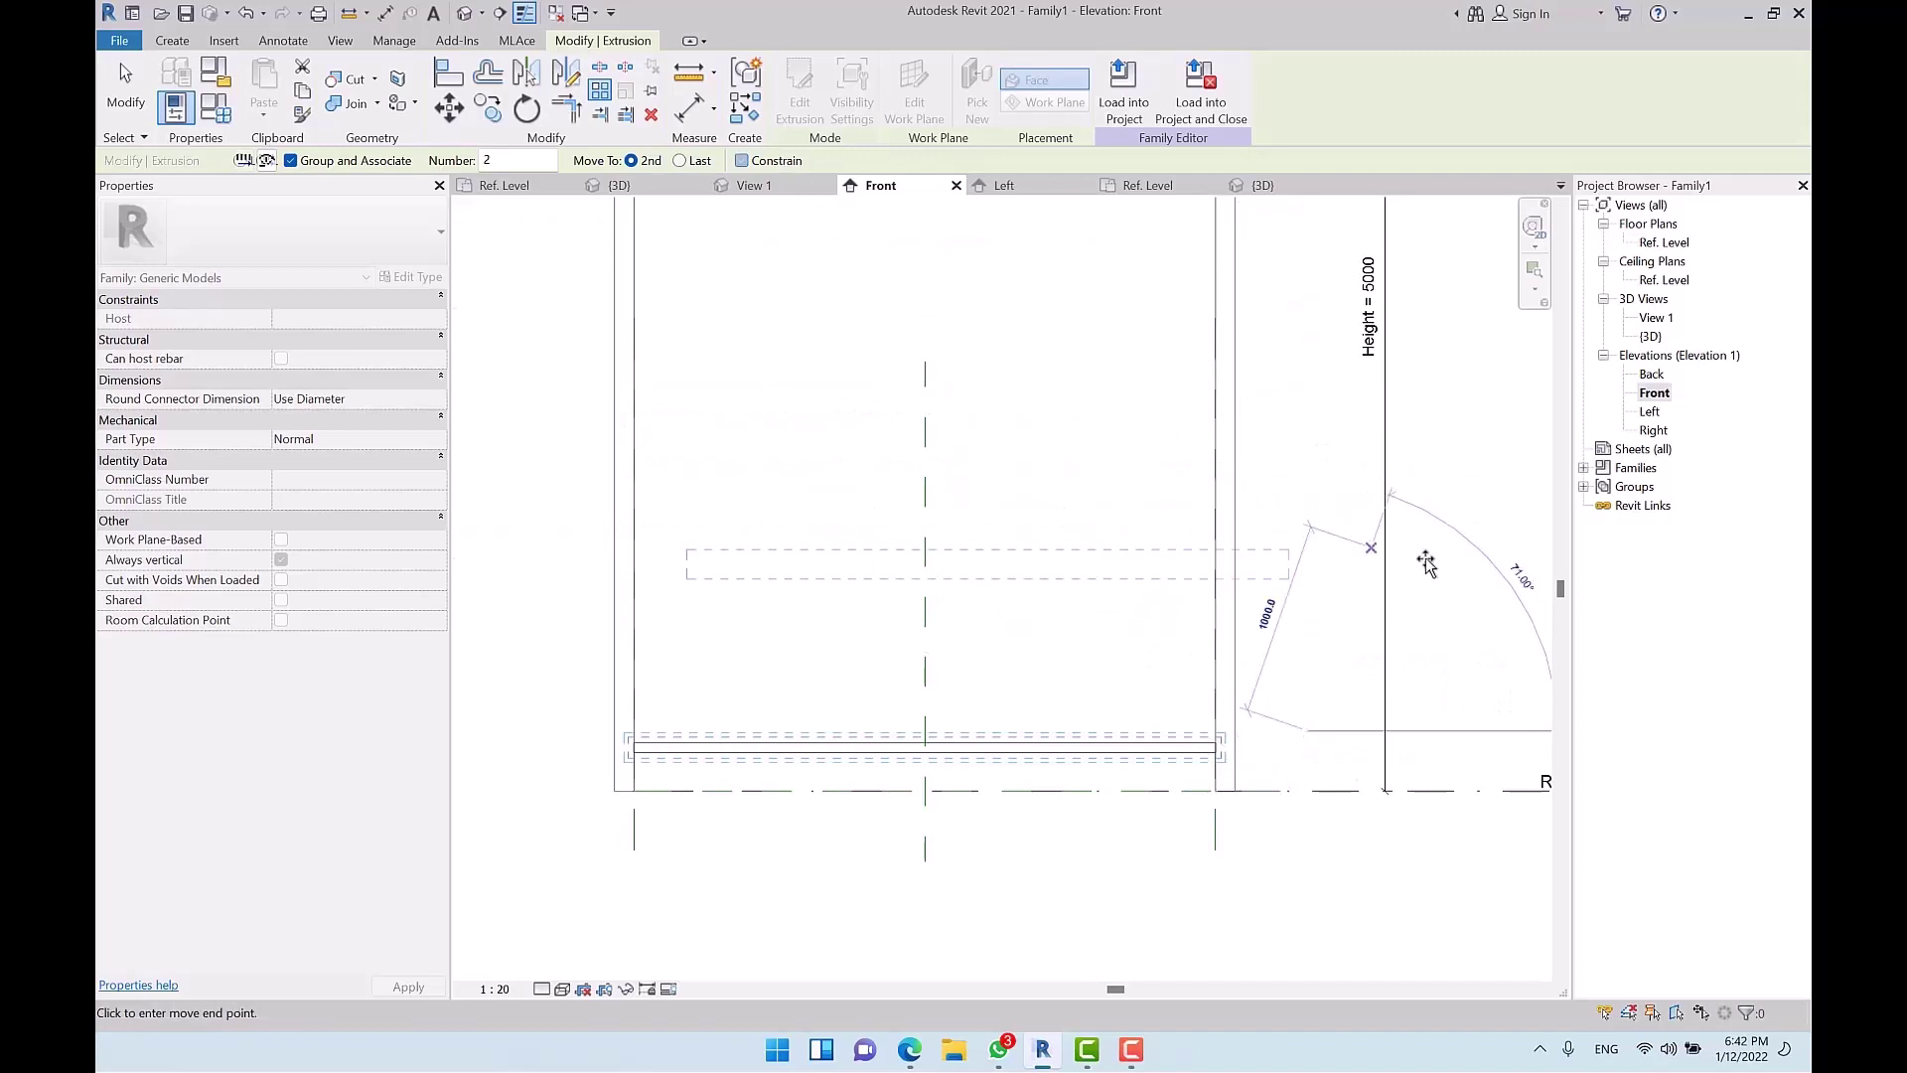
key(Escape)
key(Escape)
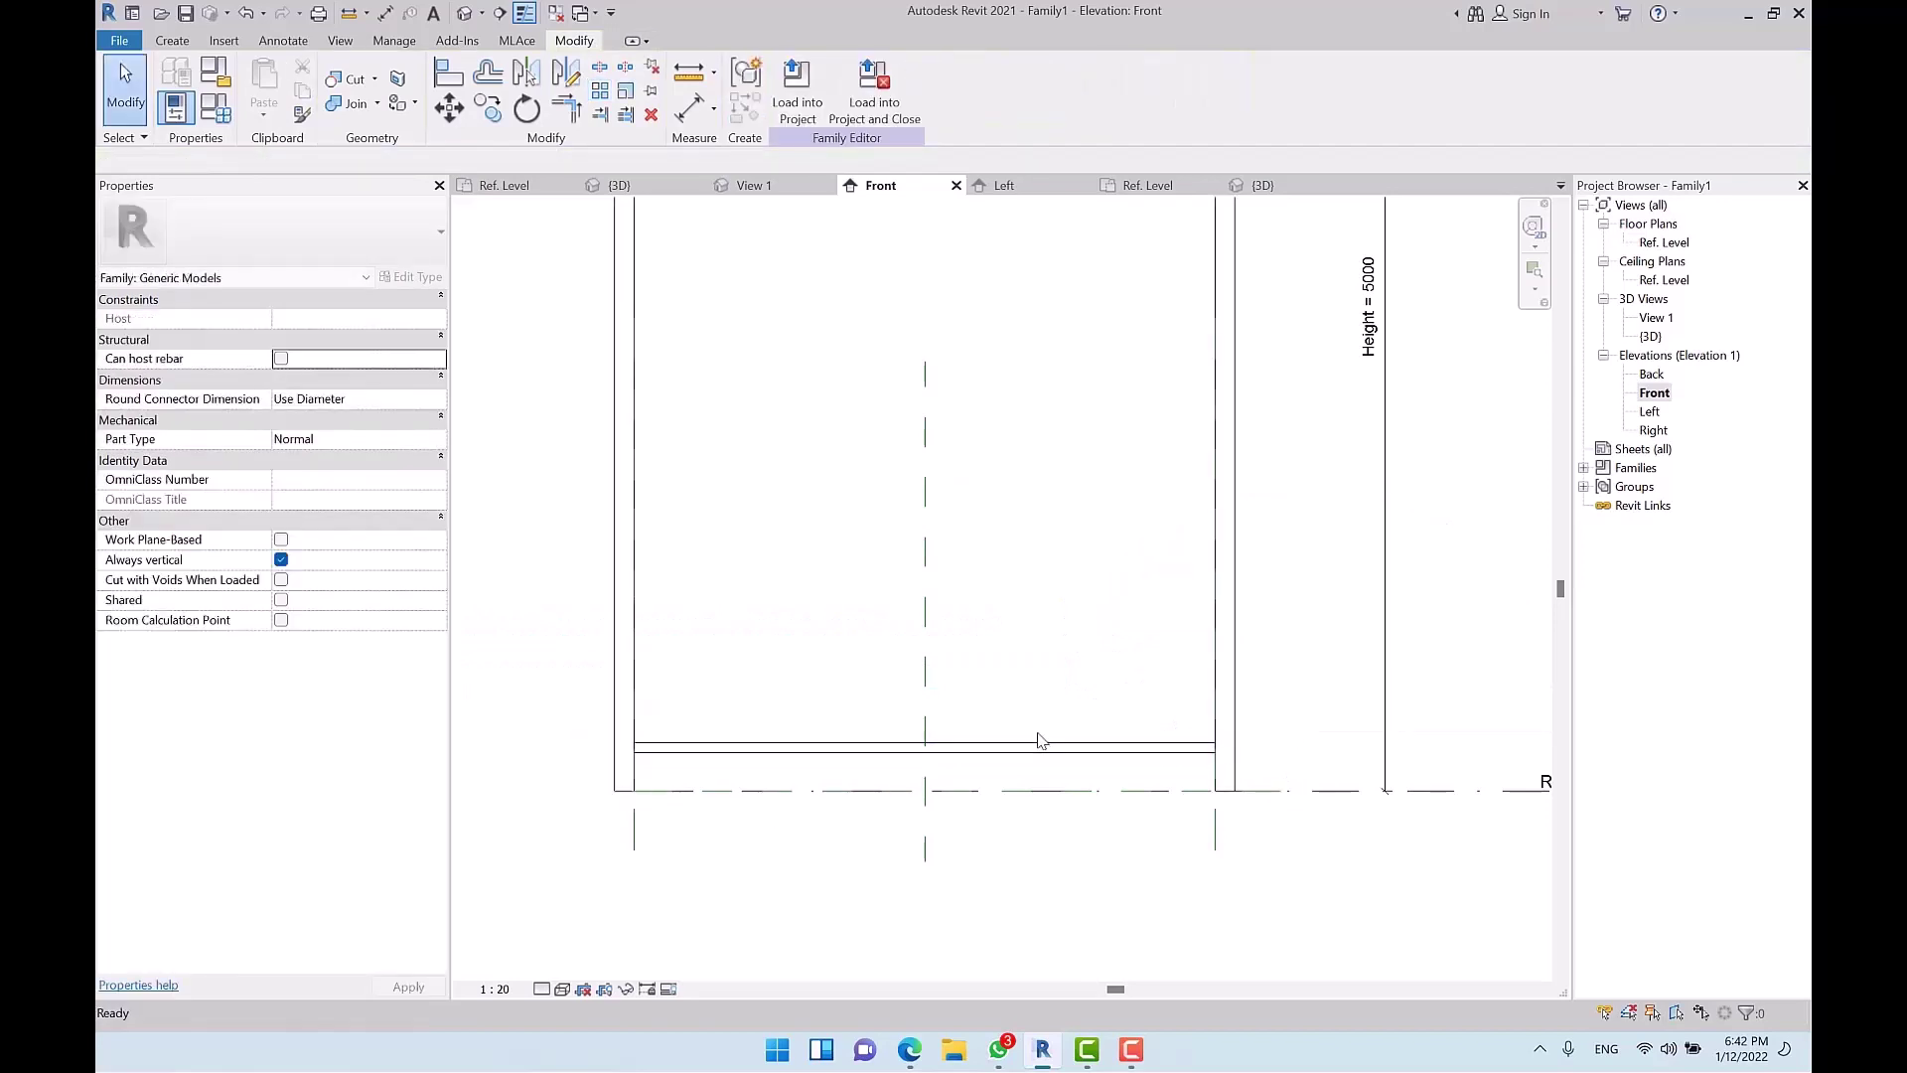
Step: Move the horizontal extrusion straight up about 200 mm with Disjoin enabled
click(986, 747)
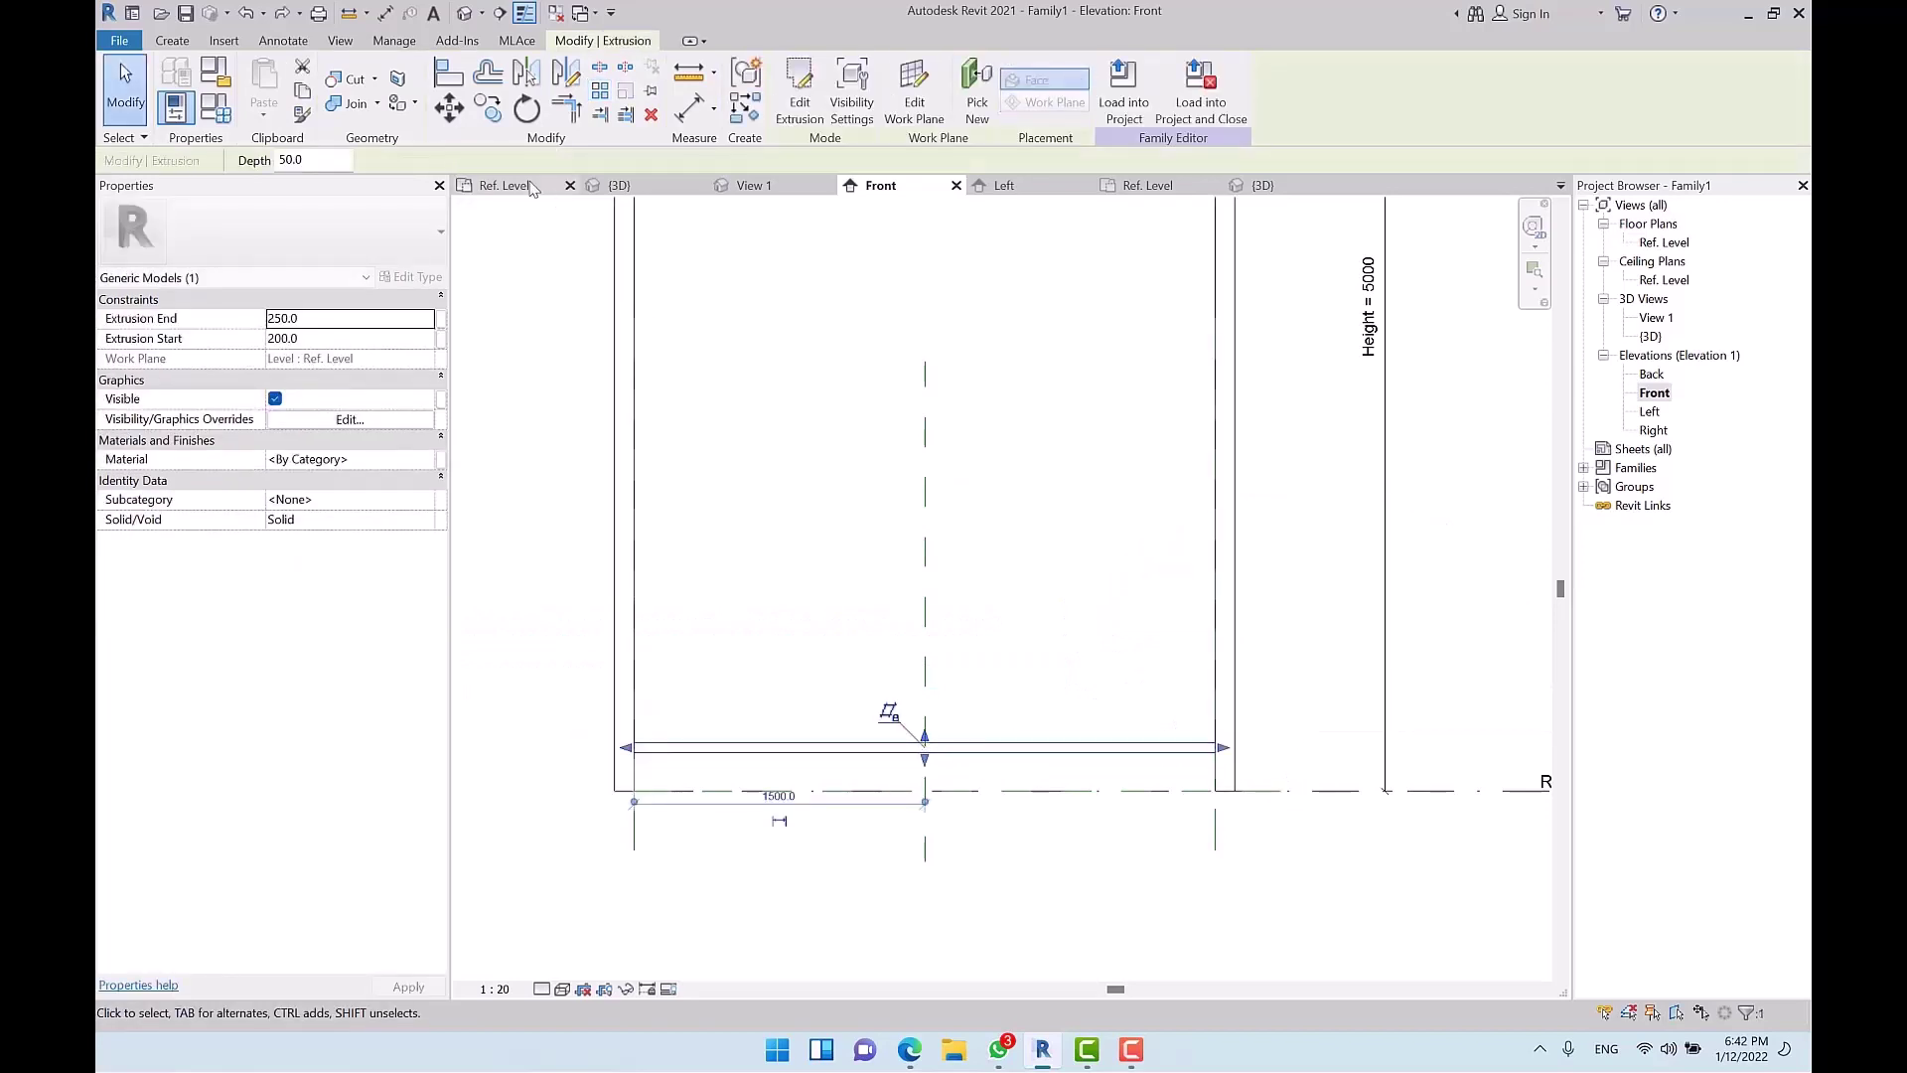
click(450, 107)
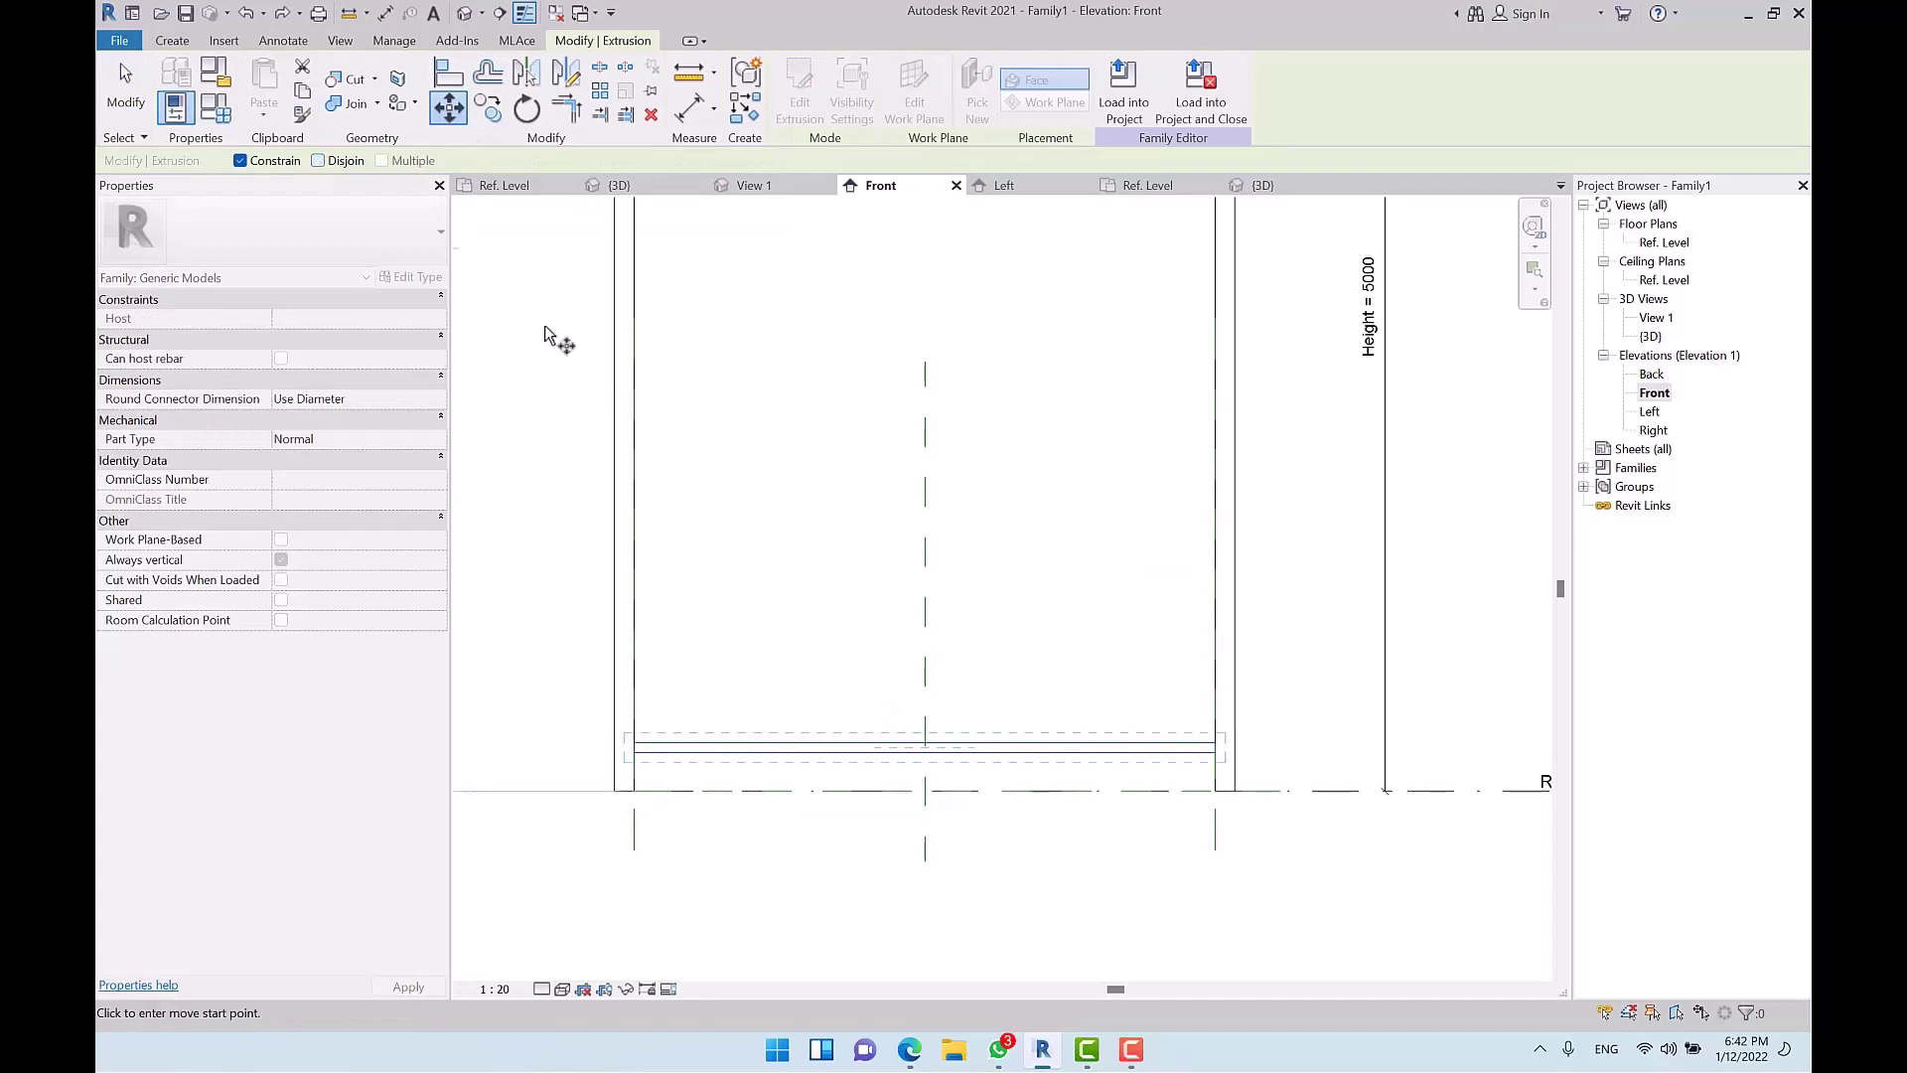
click(342, 160)
click(1010, 745)
click(1002, 704)
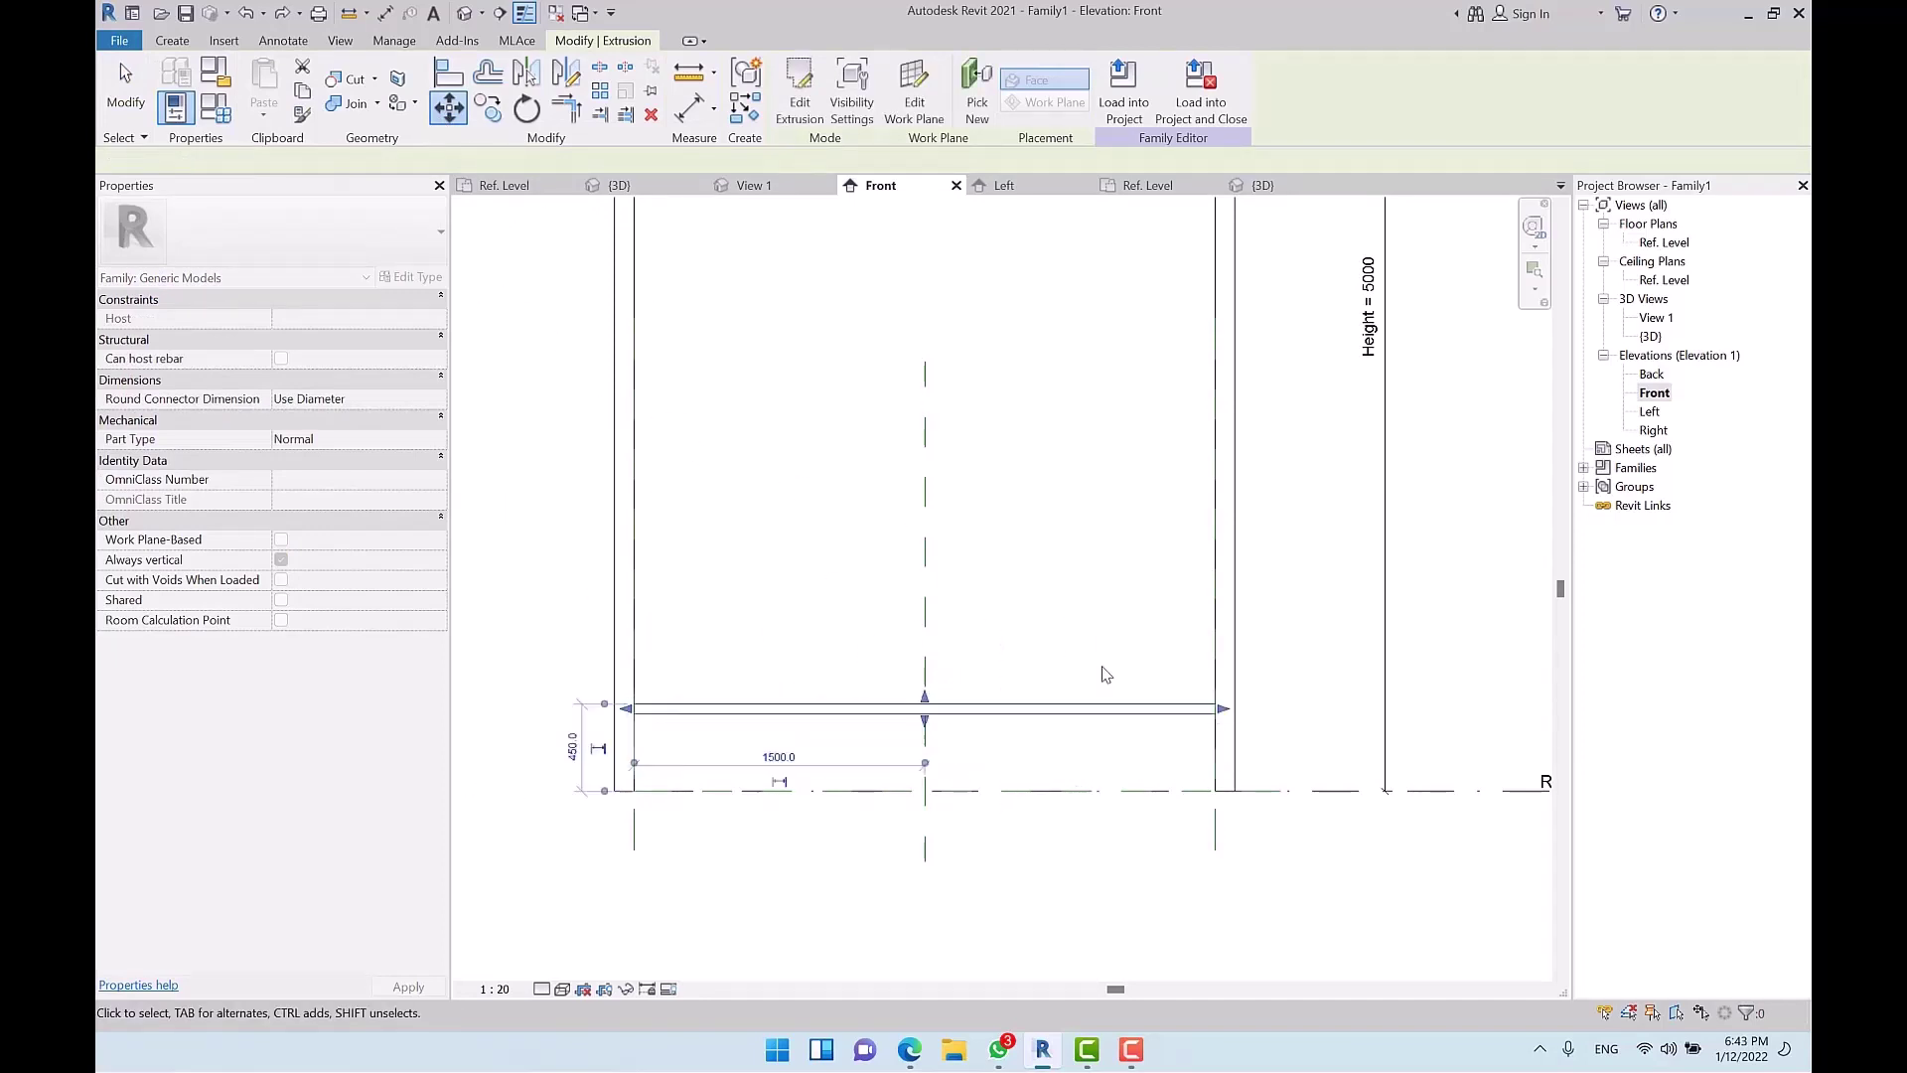
click(994, 709)
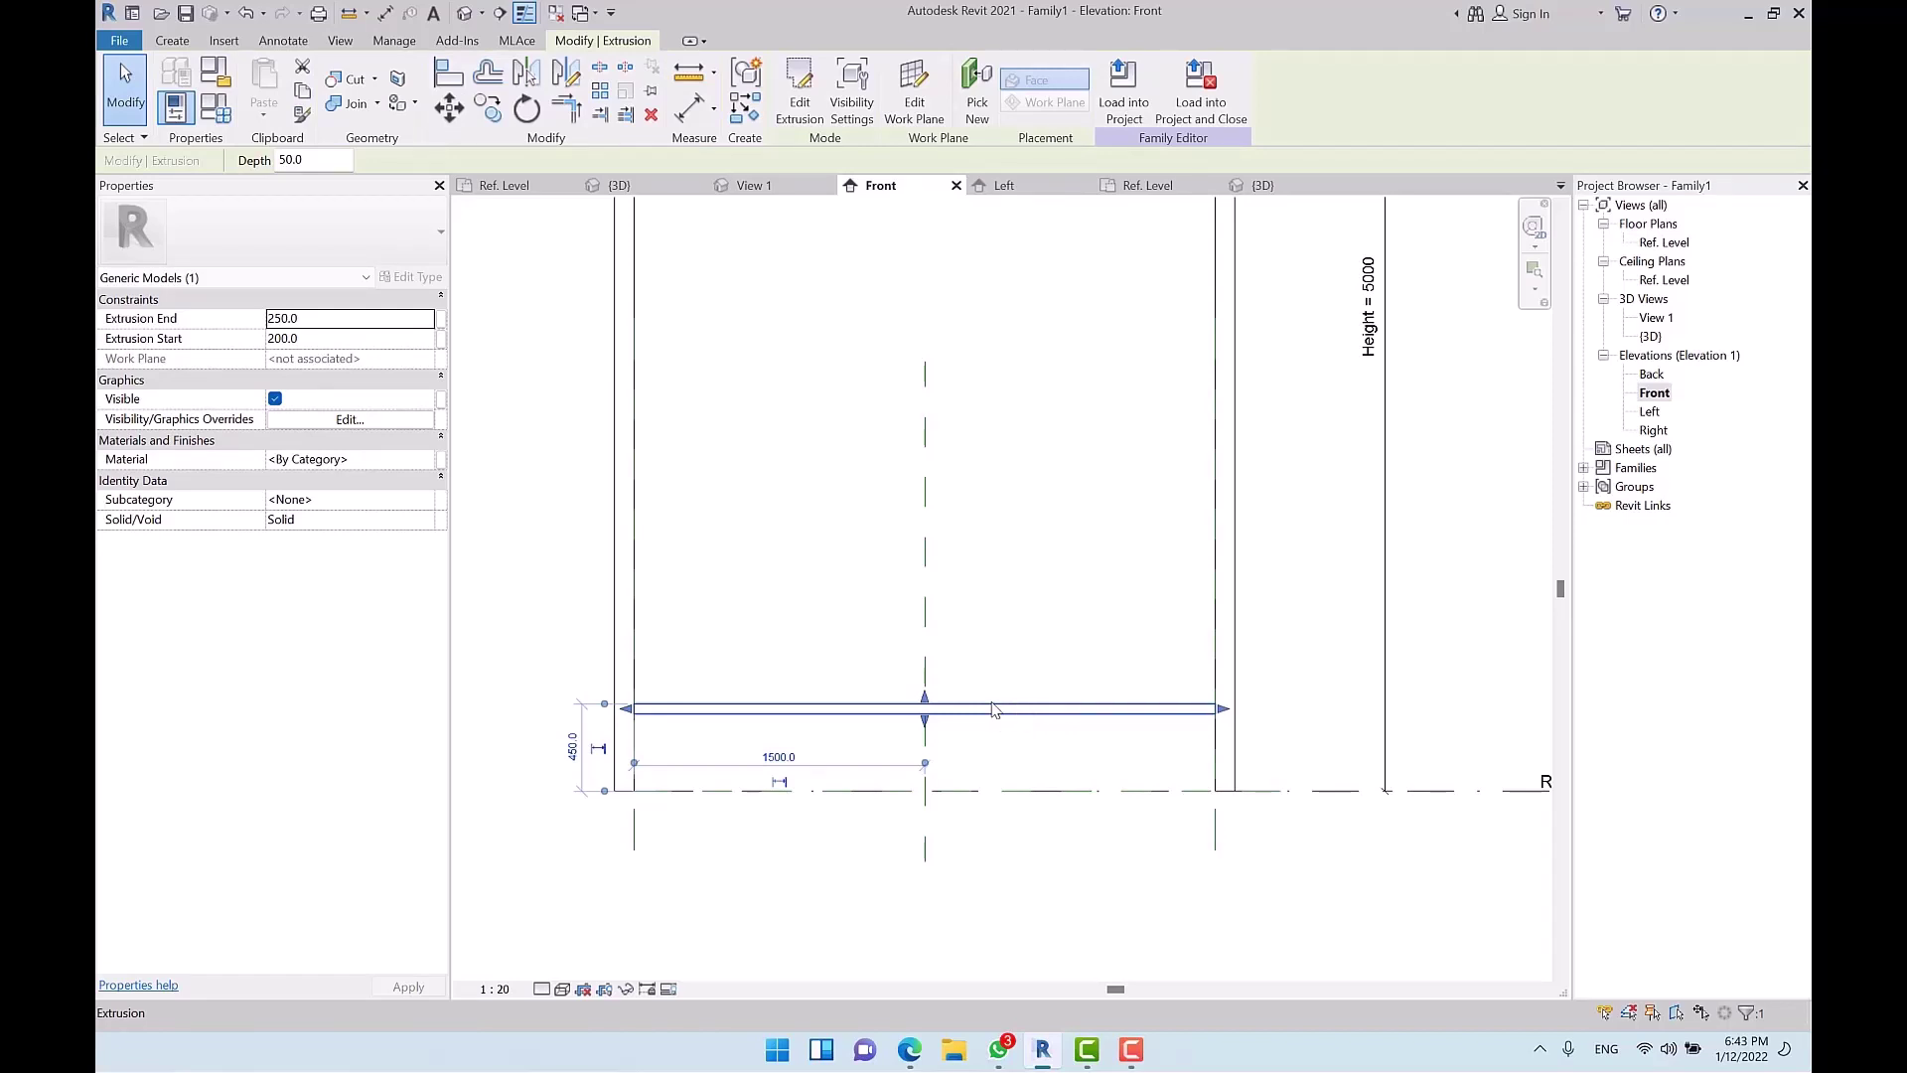
Step: Nudge the horizontal extrusion down until its upper face is 210 mm above the Ref. Level
scroll(901, 709, down, 3)
scroll(881, 583, up, 2)
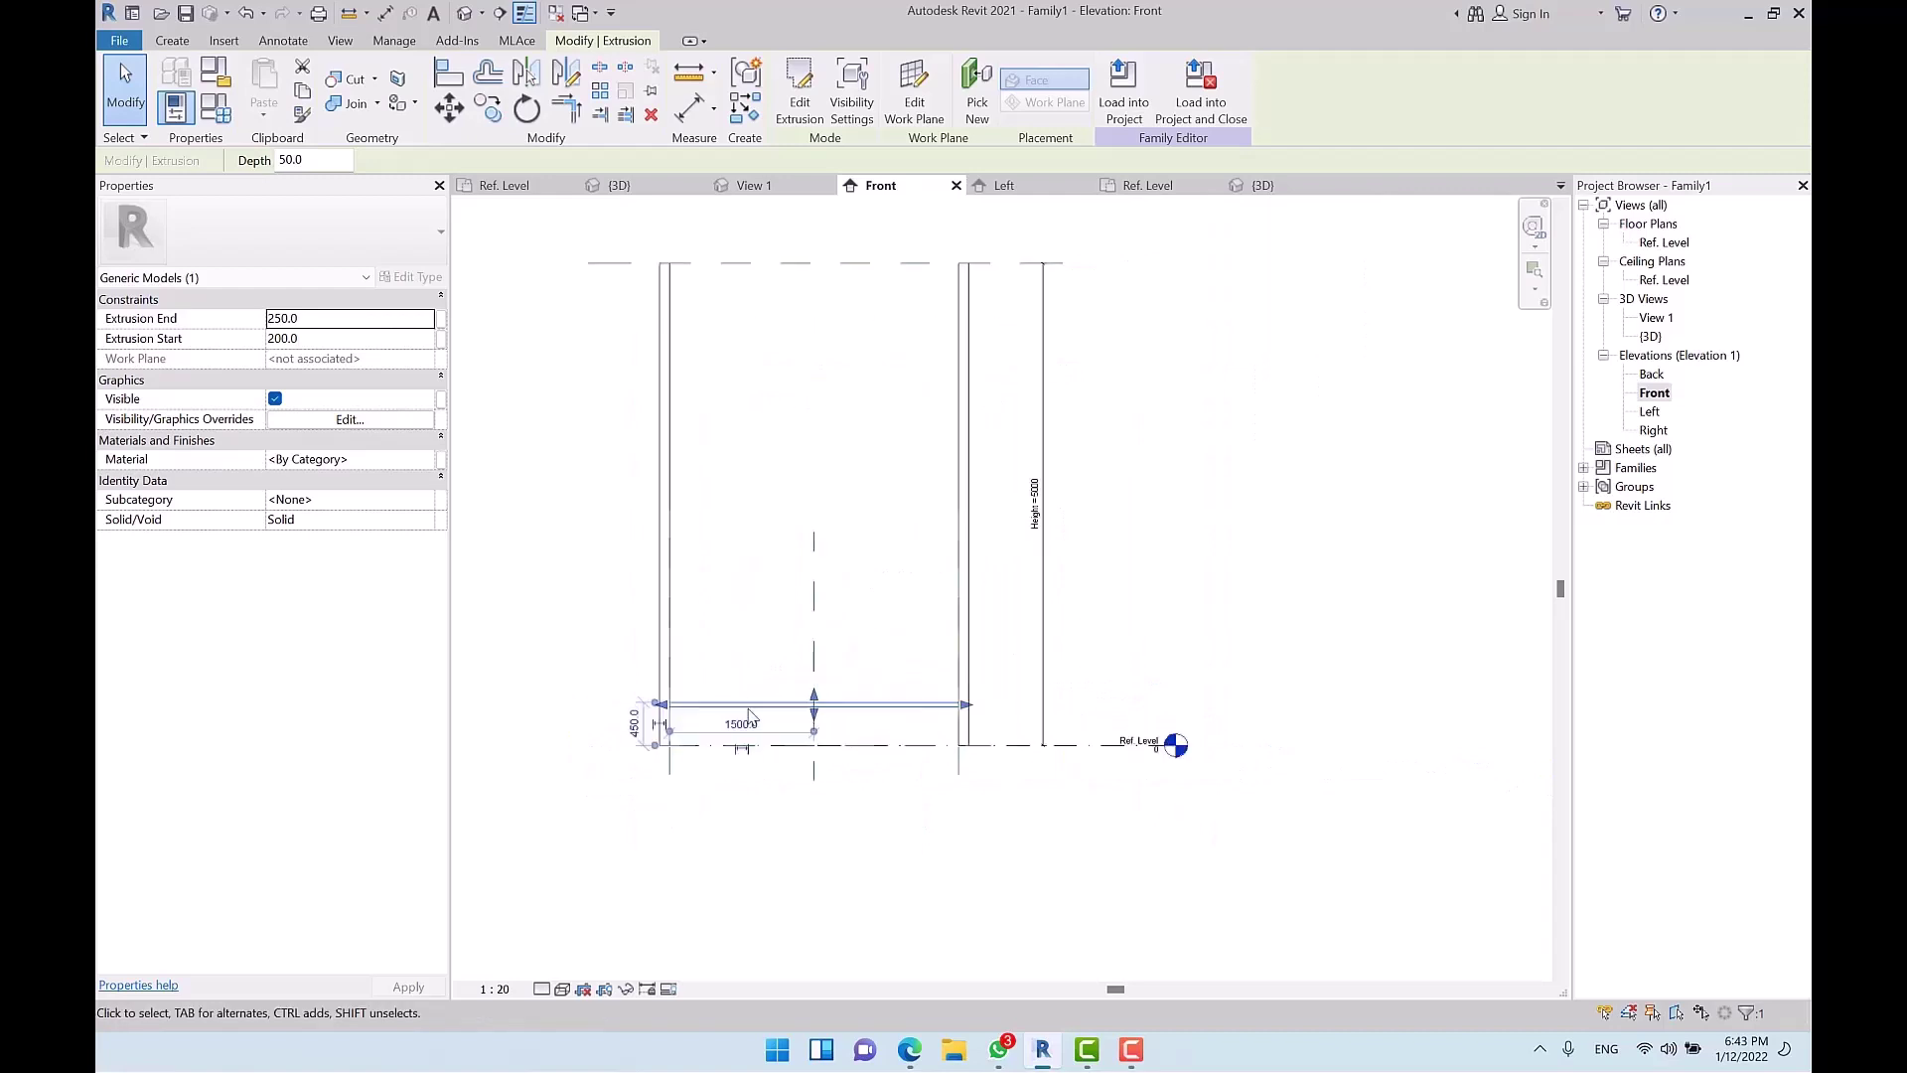
key(Down)
key(Down)
key(Down)
key(Down)
key(Down)
key(Down)
key(Down)
key(Down)
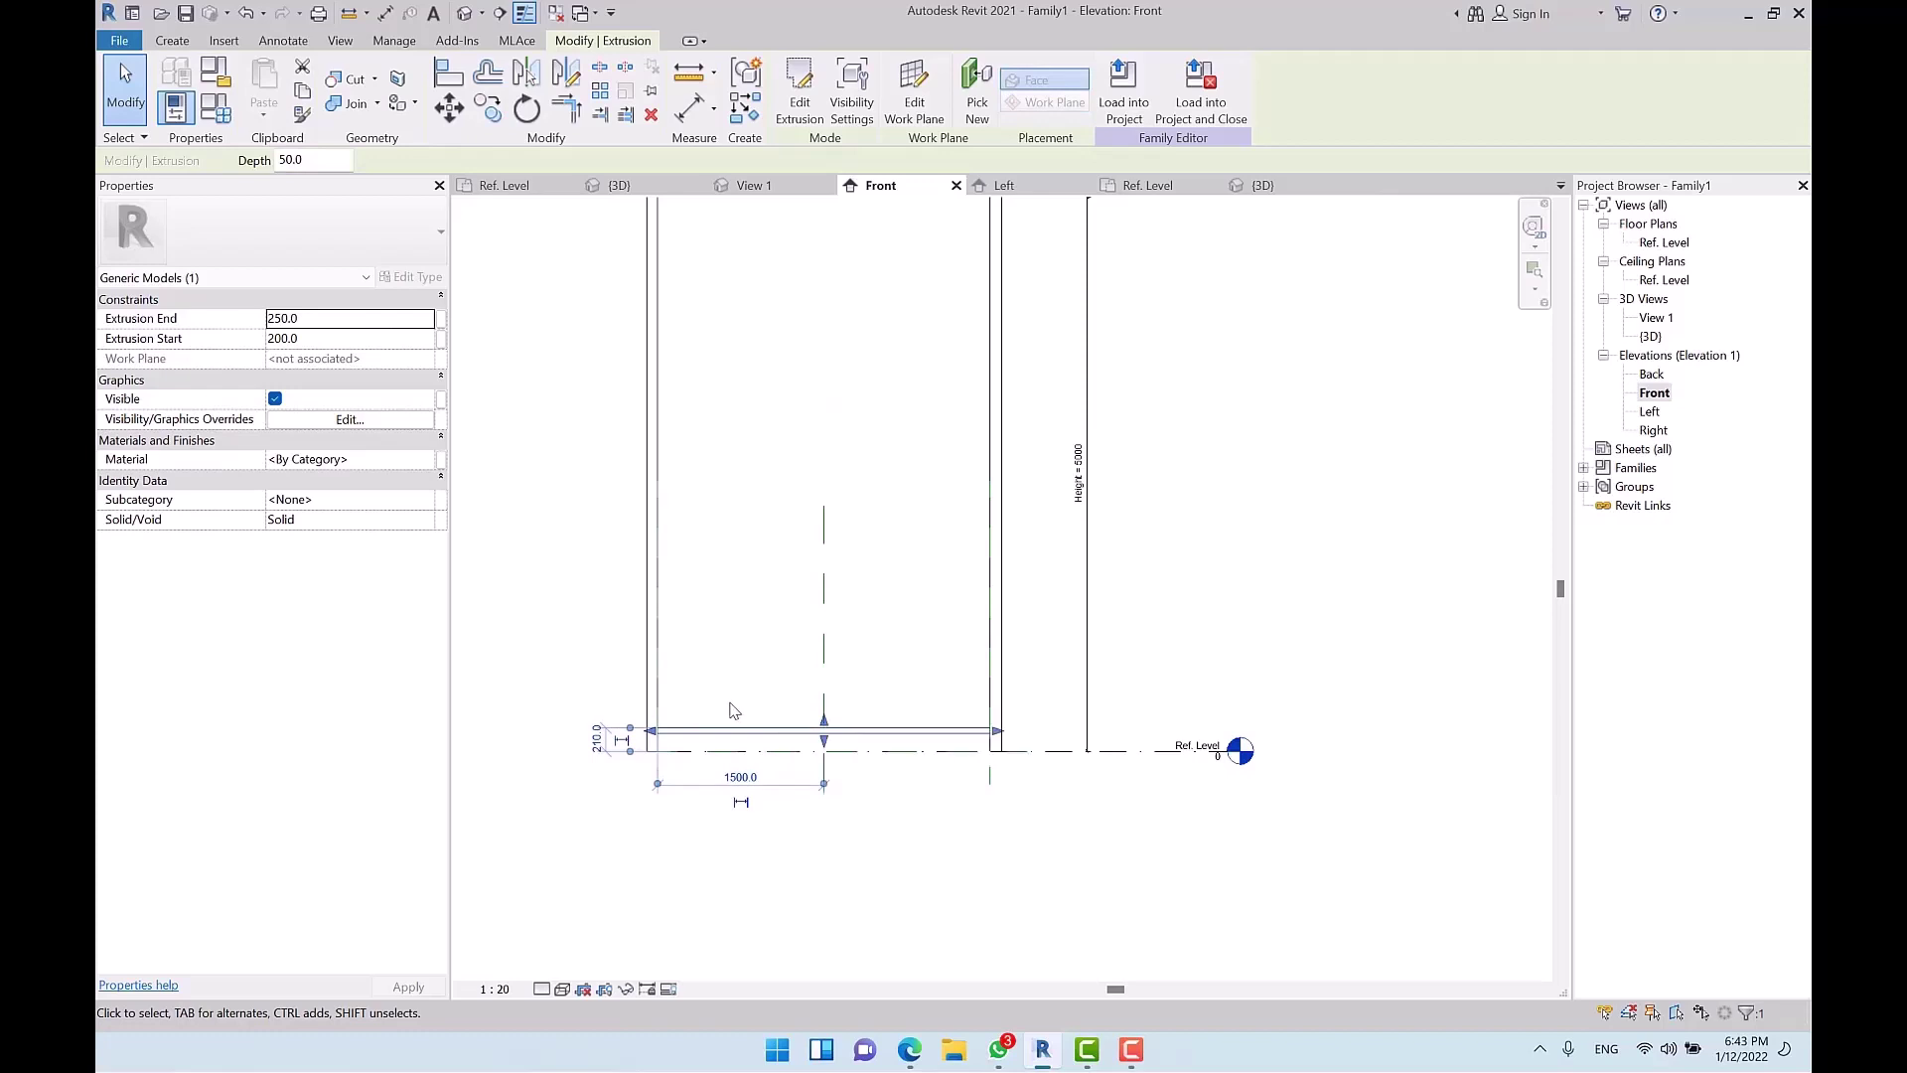
Step: Array the horizontal extrusion upward at about 400 mm spacing with 10 items, then raise the array count to 11
click(599, 92)
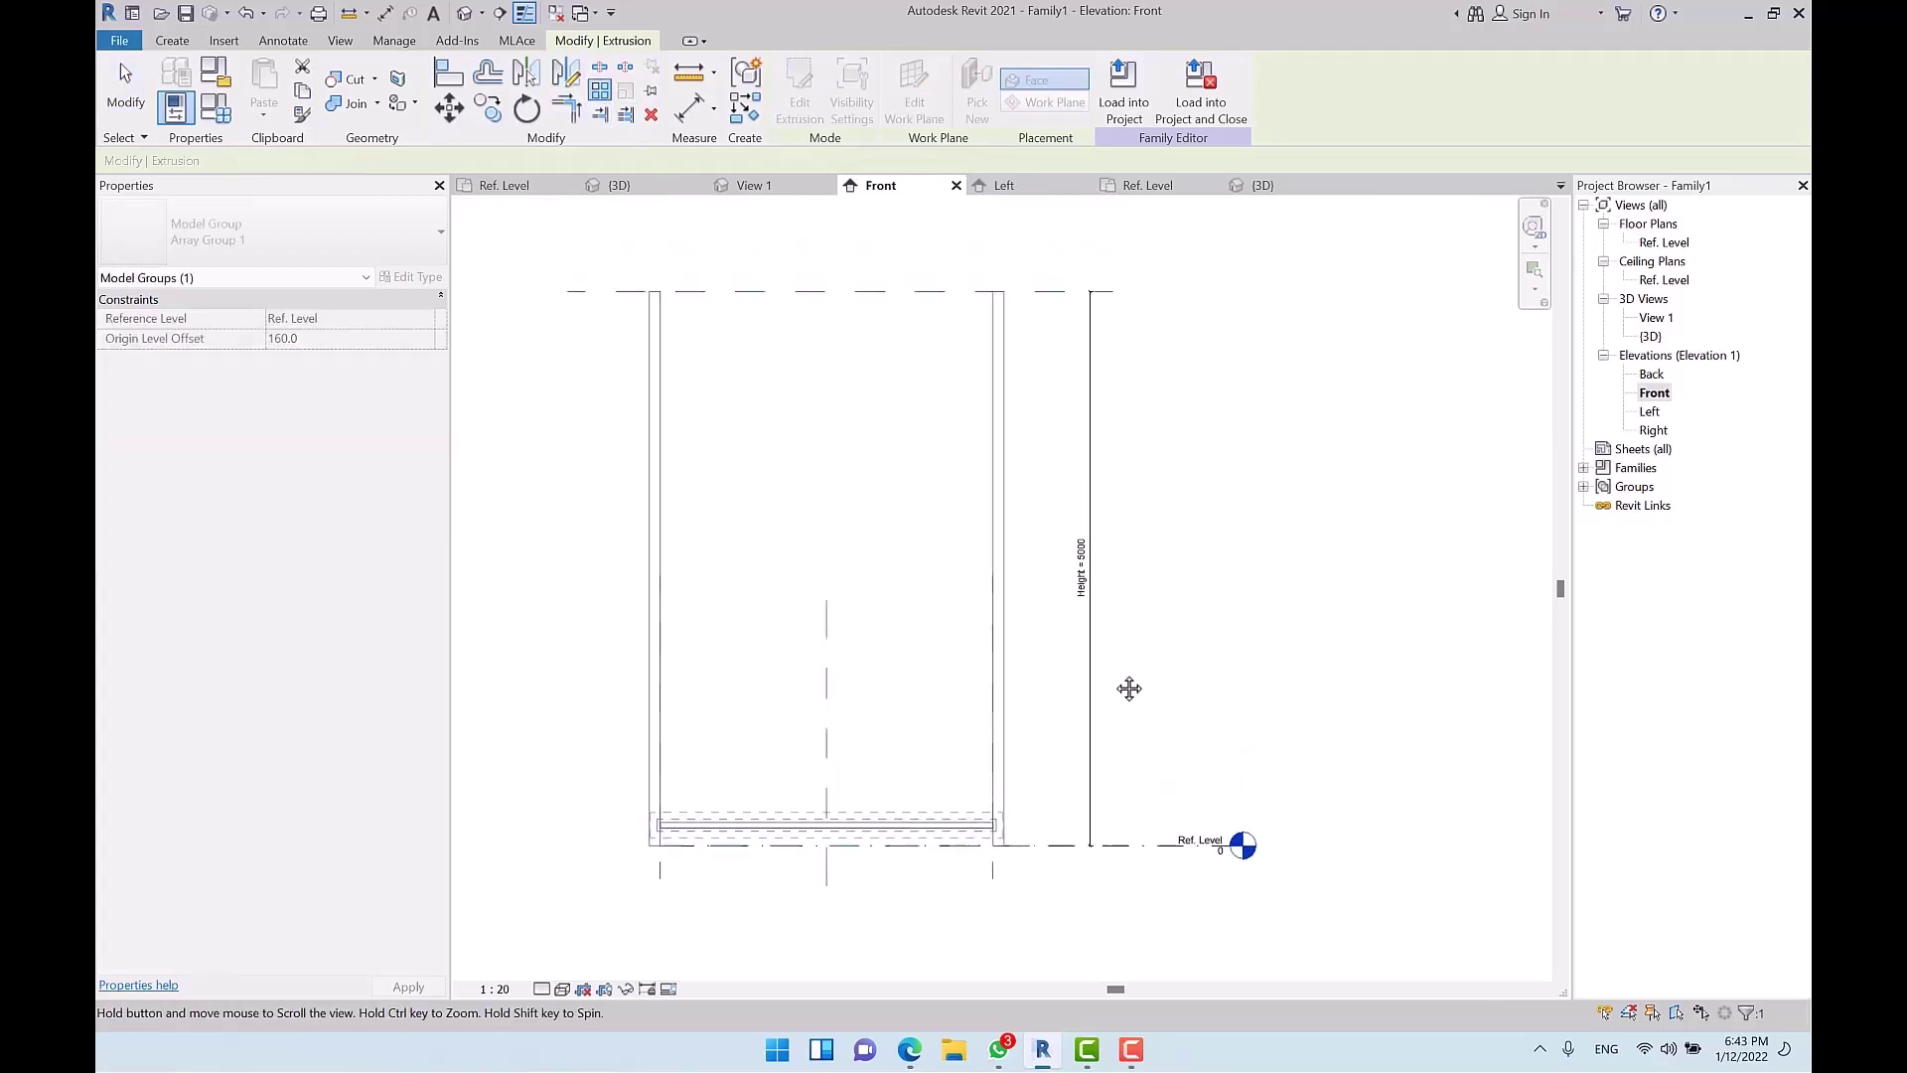
click(1048, 810)
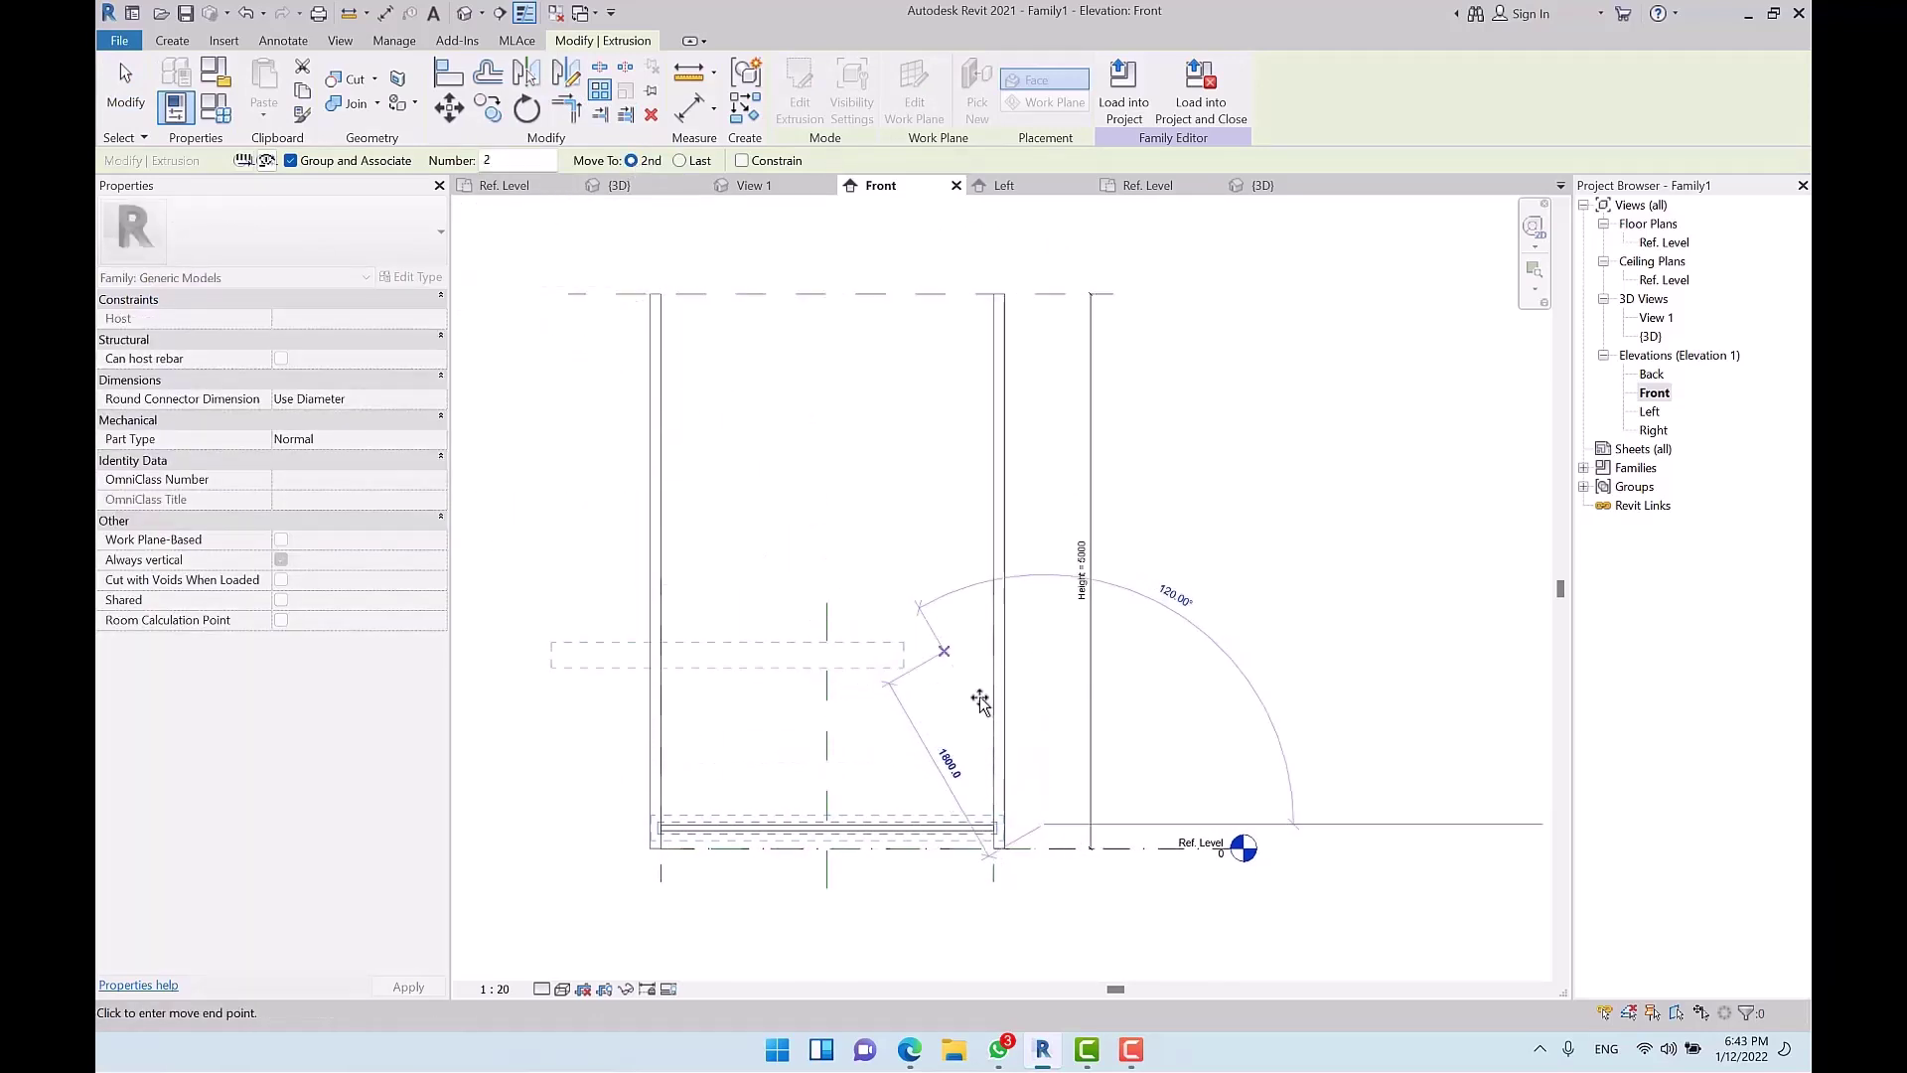
click(1044, 773)
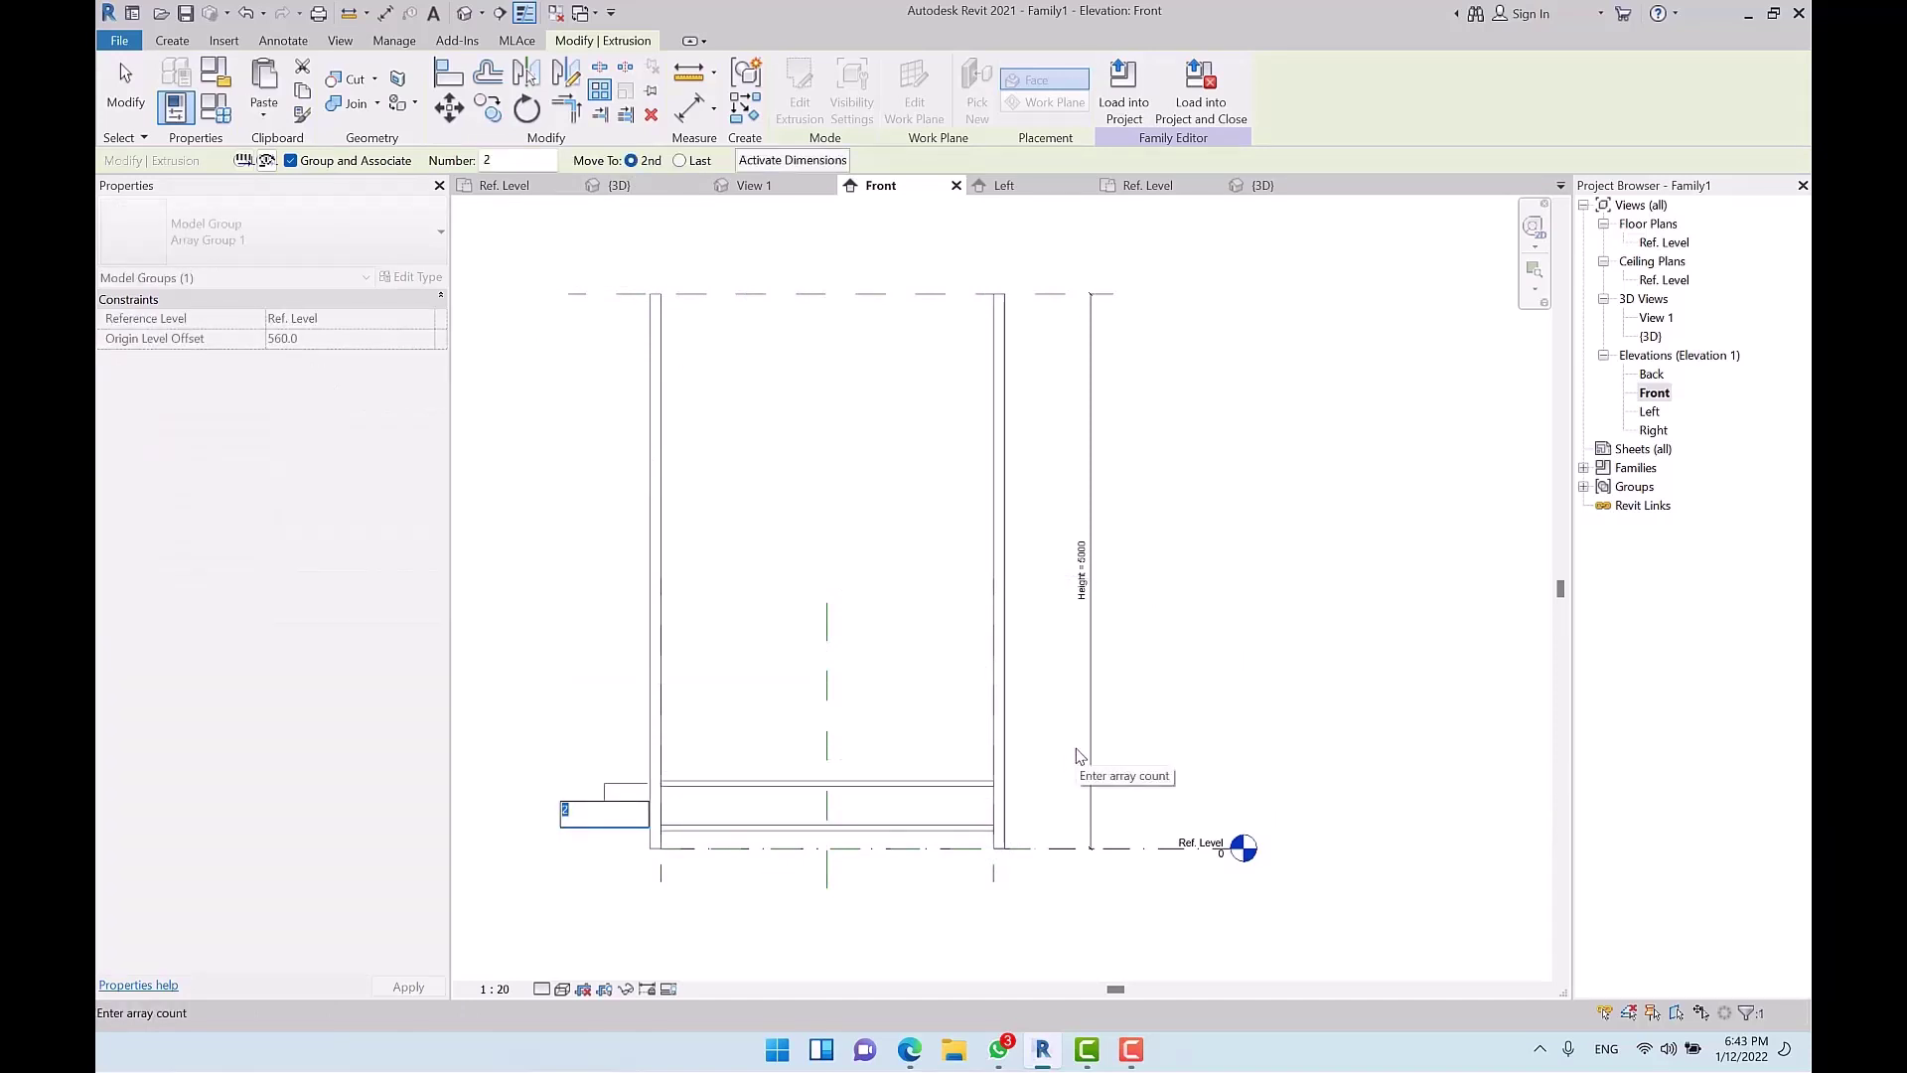
text(10)
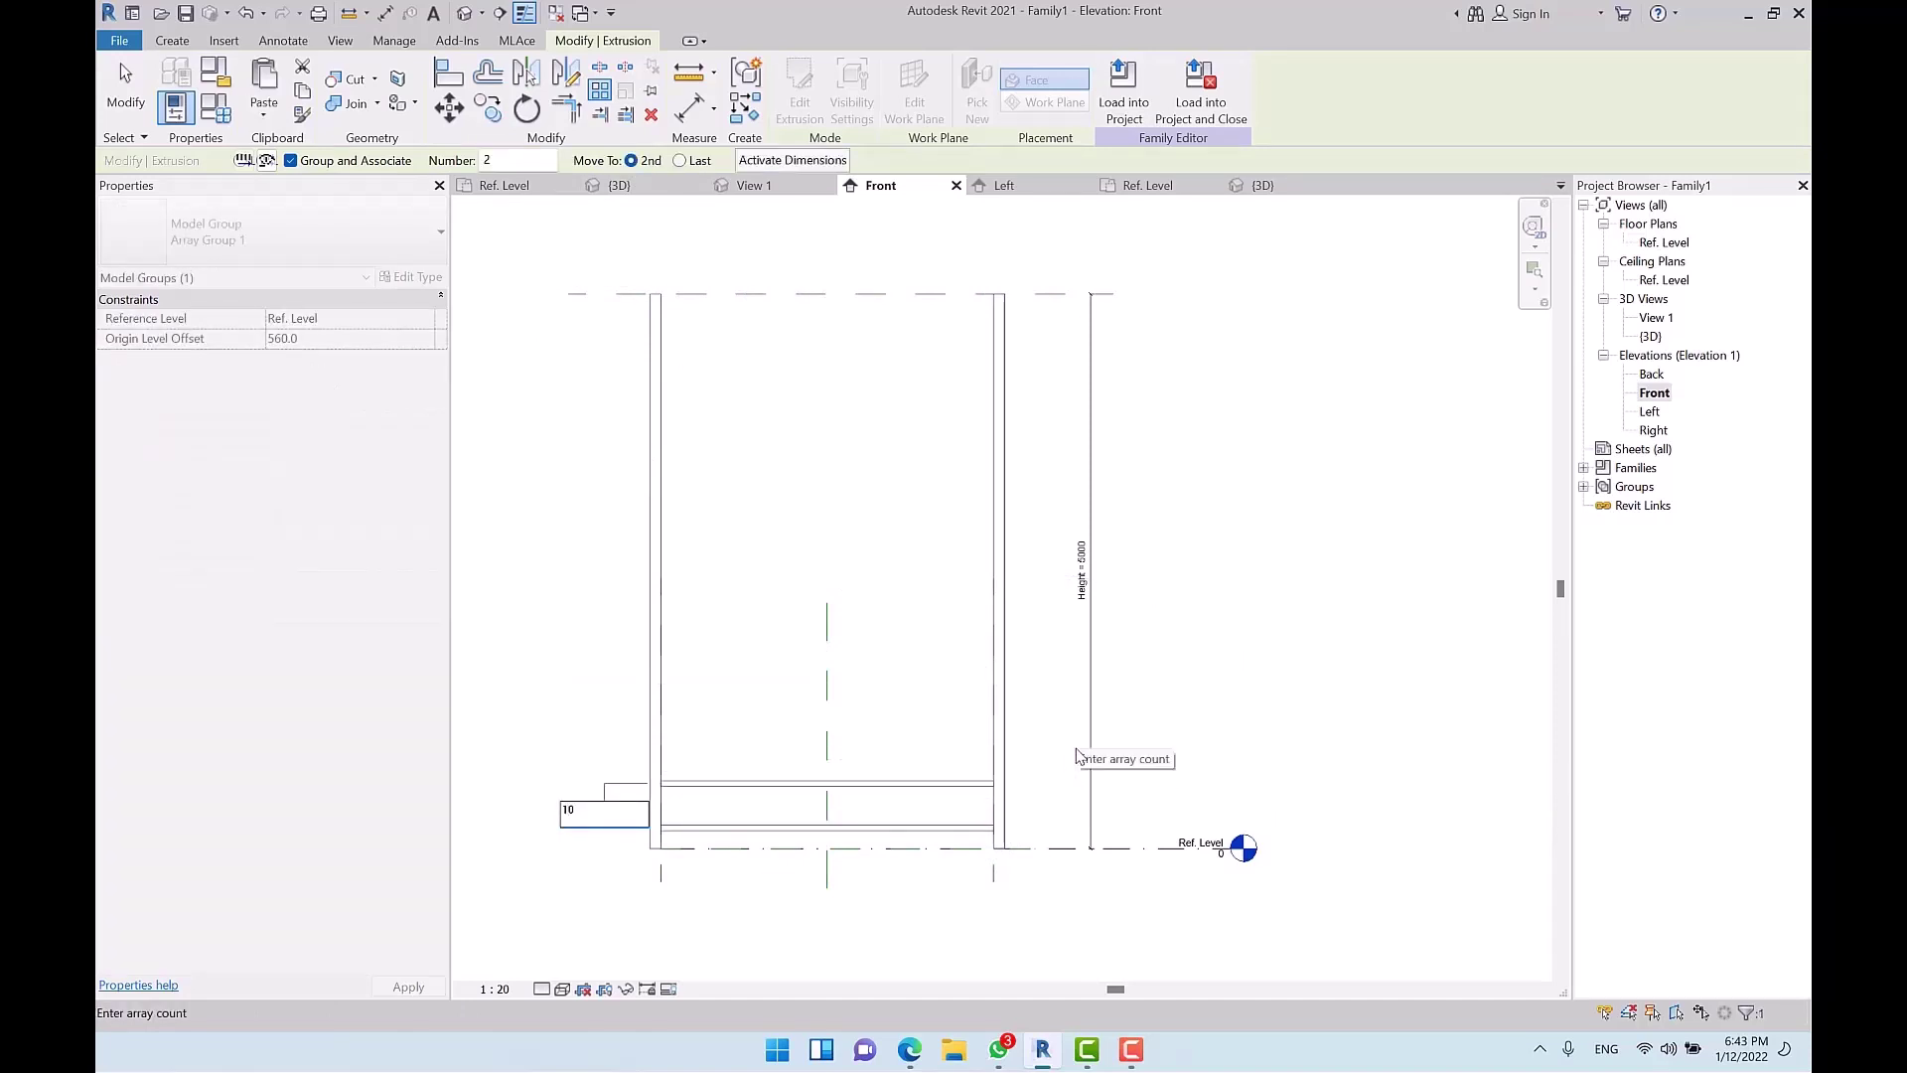
key(Return)
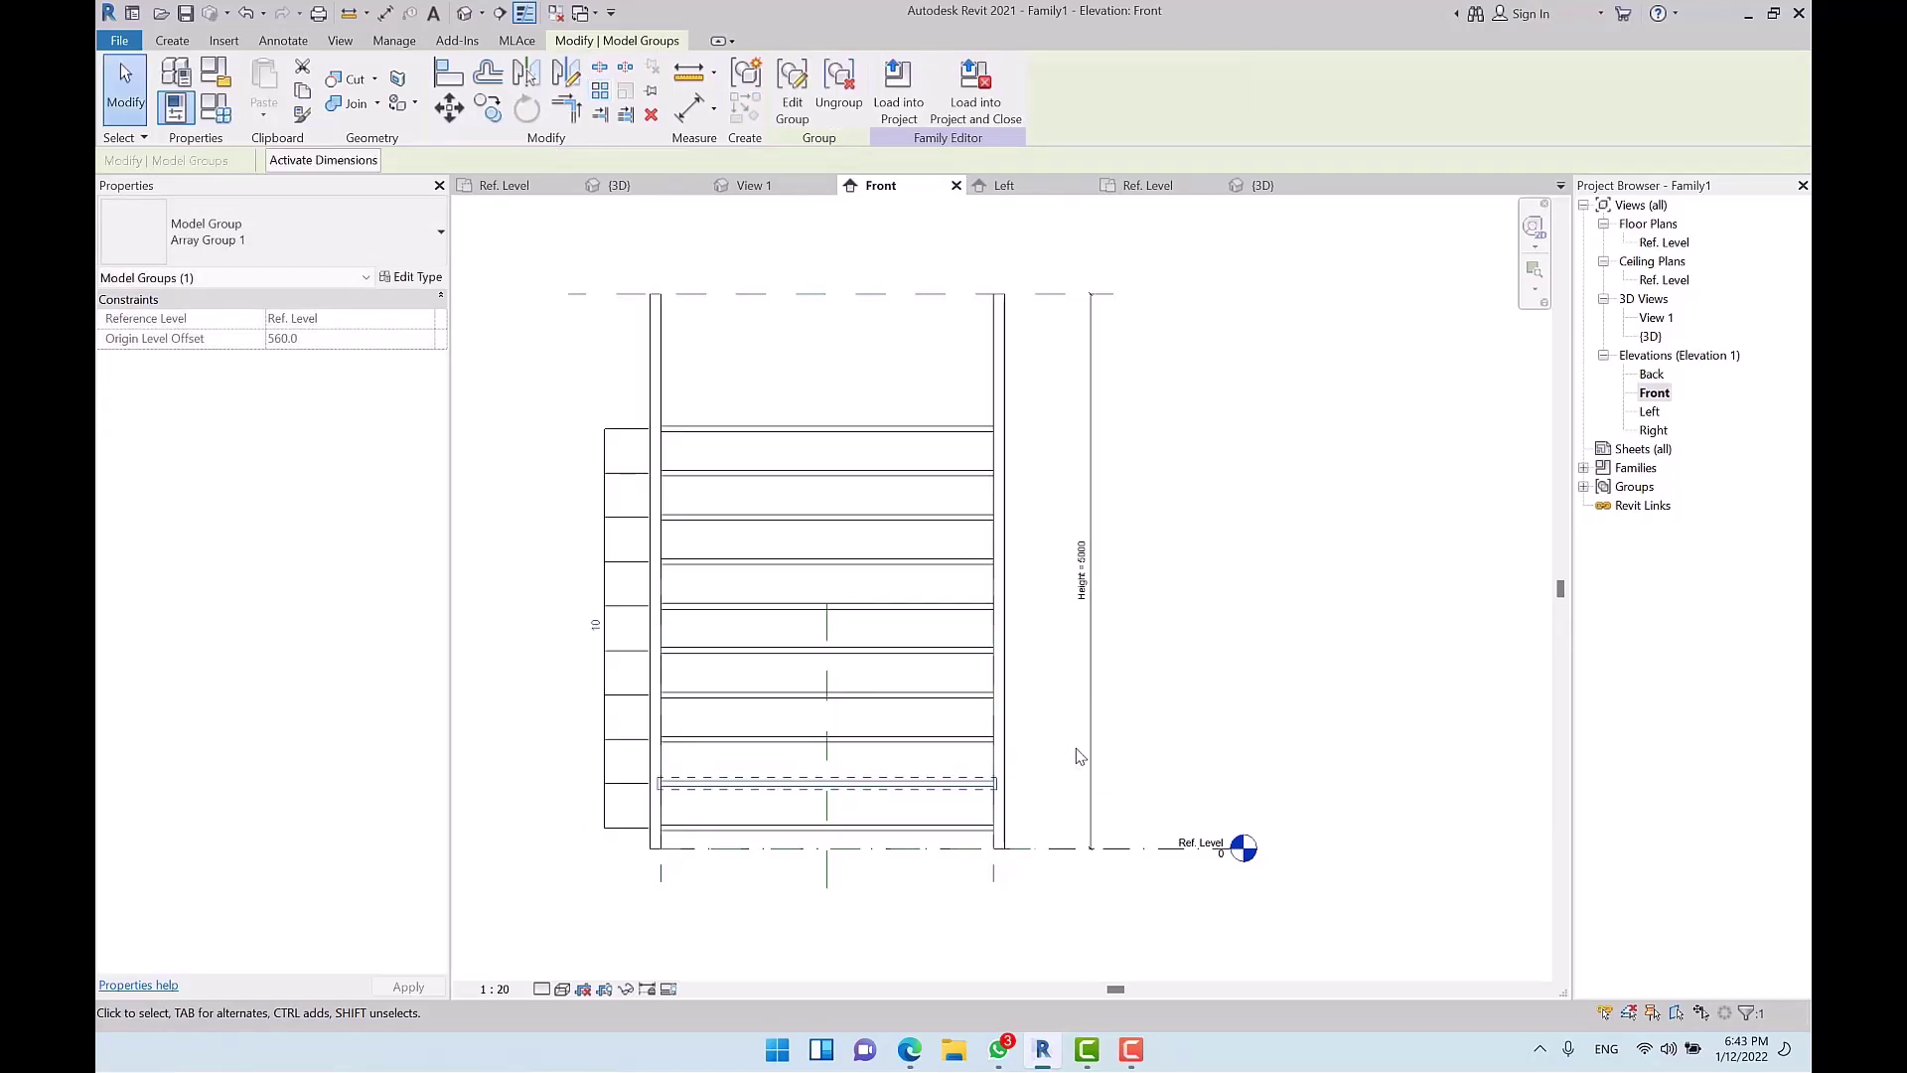
click(595, 623)
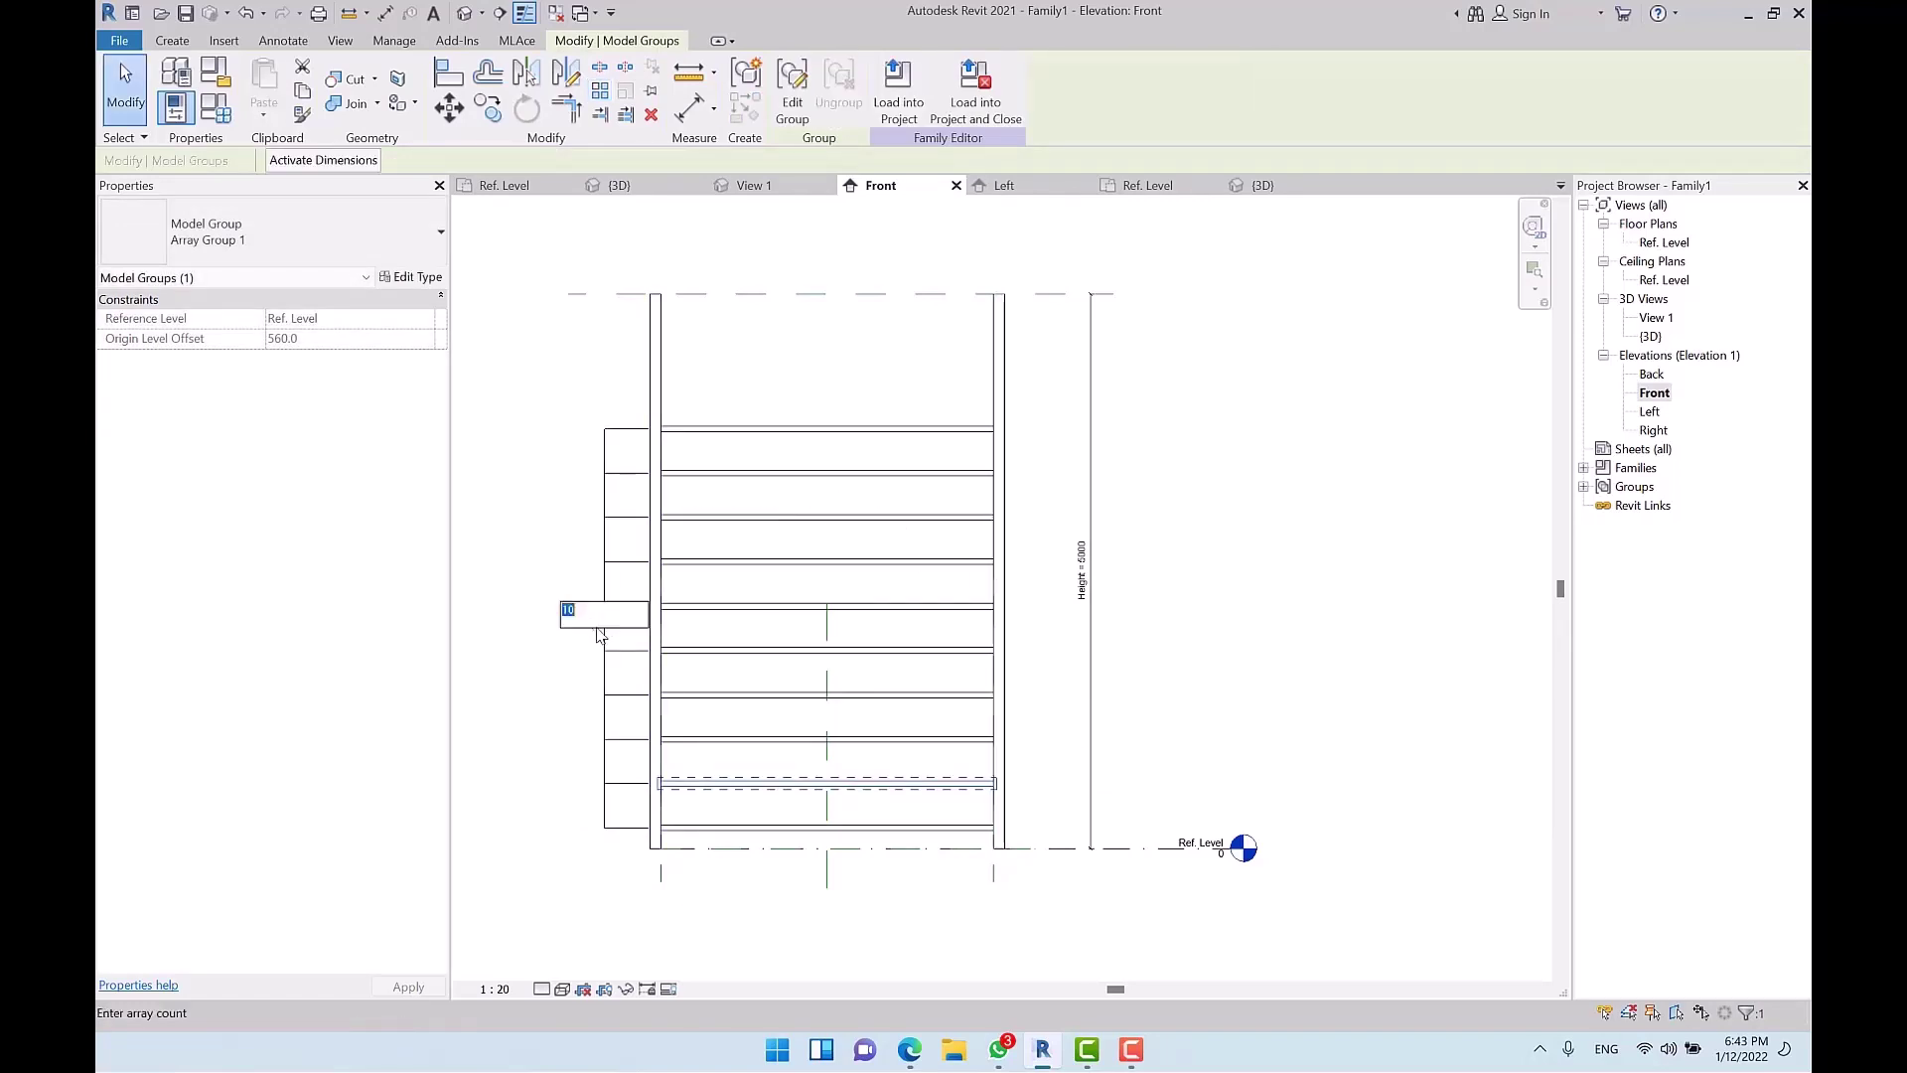
key(Return)
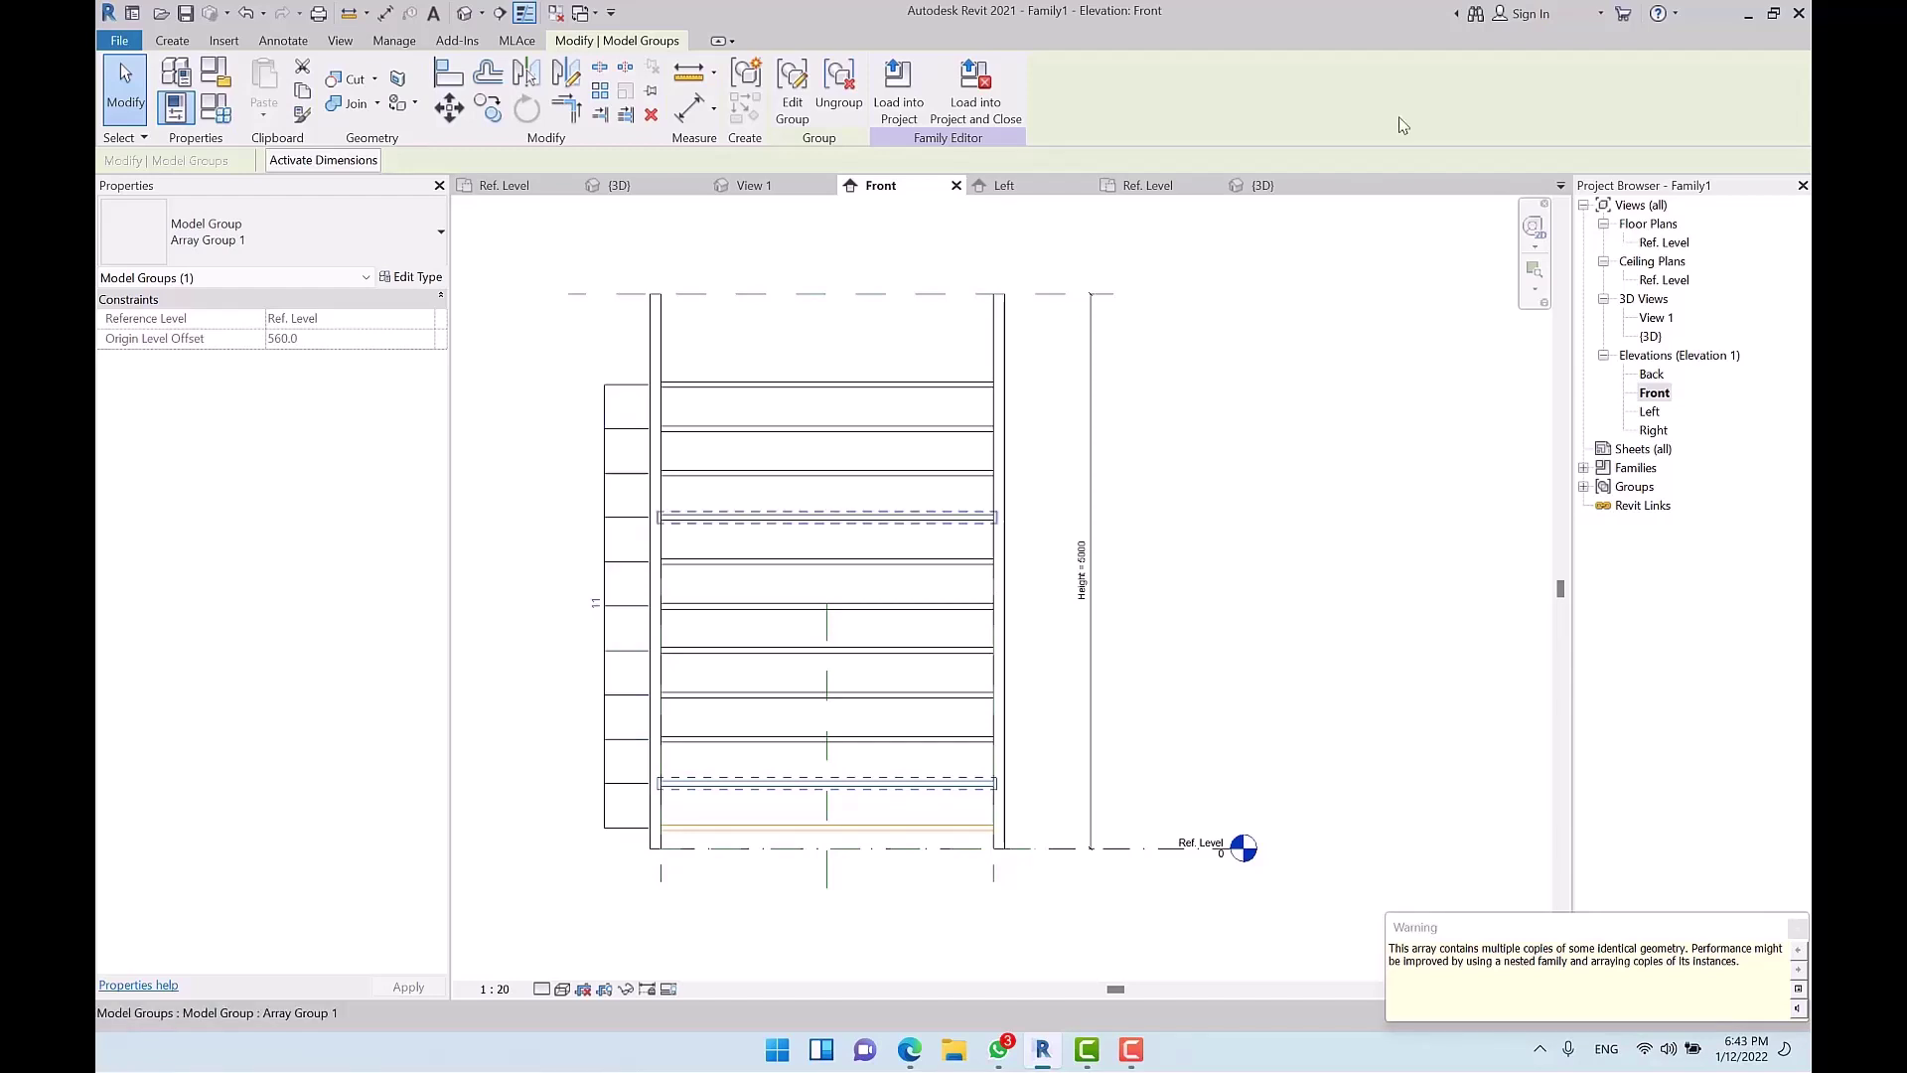
Step: Read the performance warning about arraying identical geometry, dismiss it and clear the selection
mouse_move(1598, 922)
mouse_down()
mouse_move(1152, 611)
mouse_move(814, 476)
mouse_move(823, 492)
mouse_up()
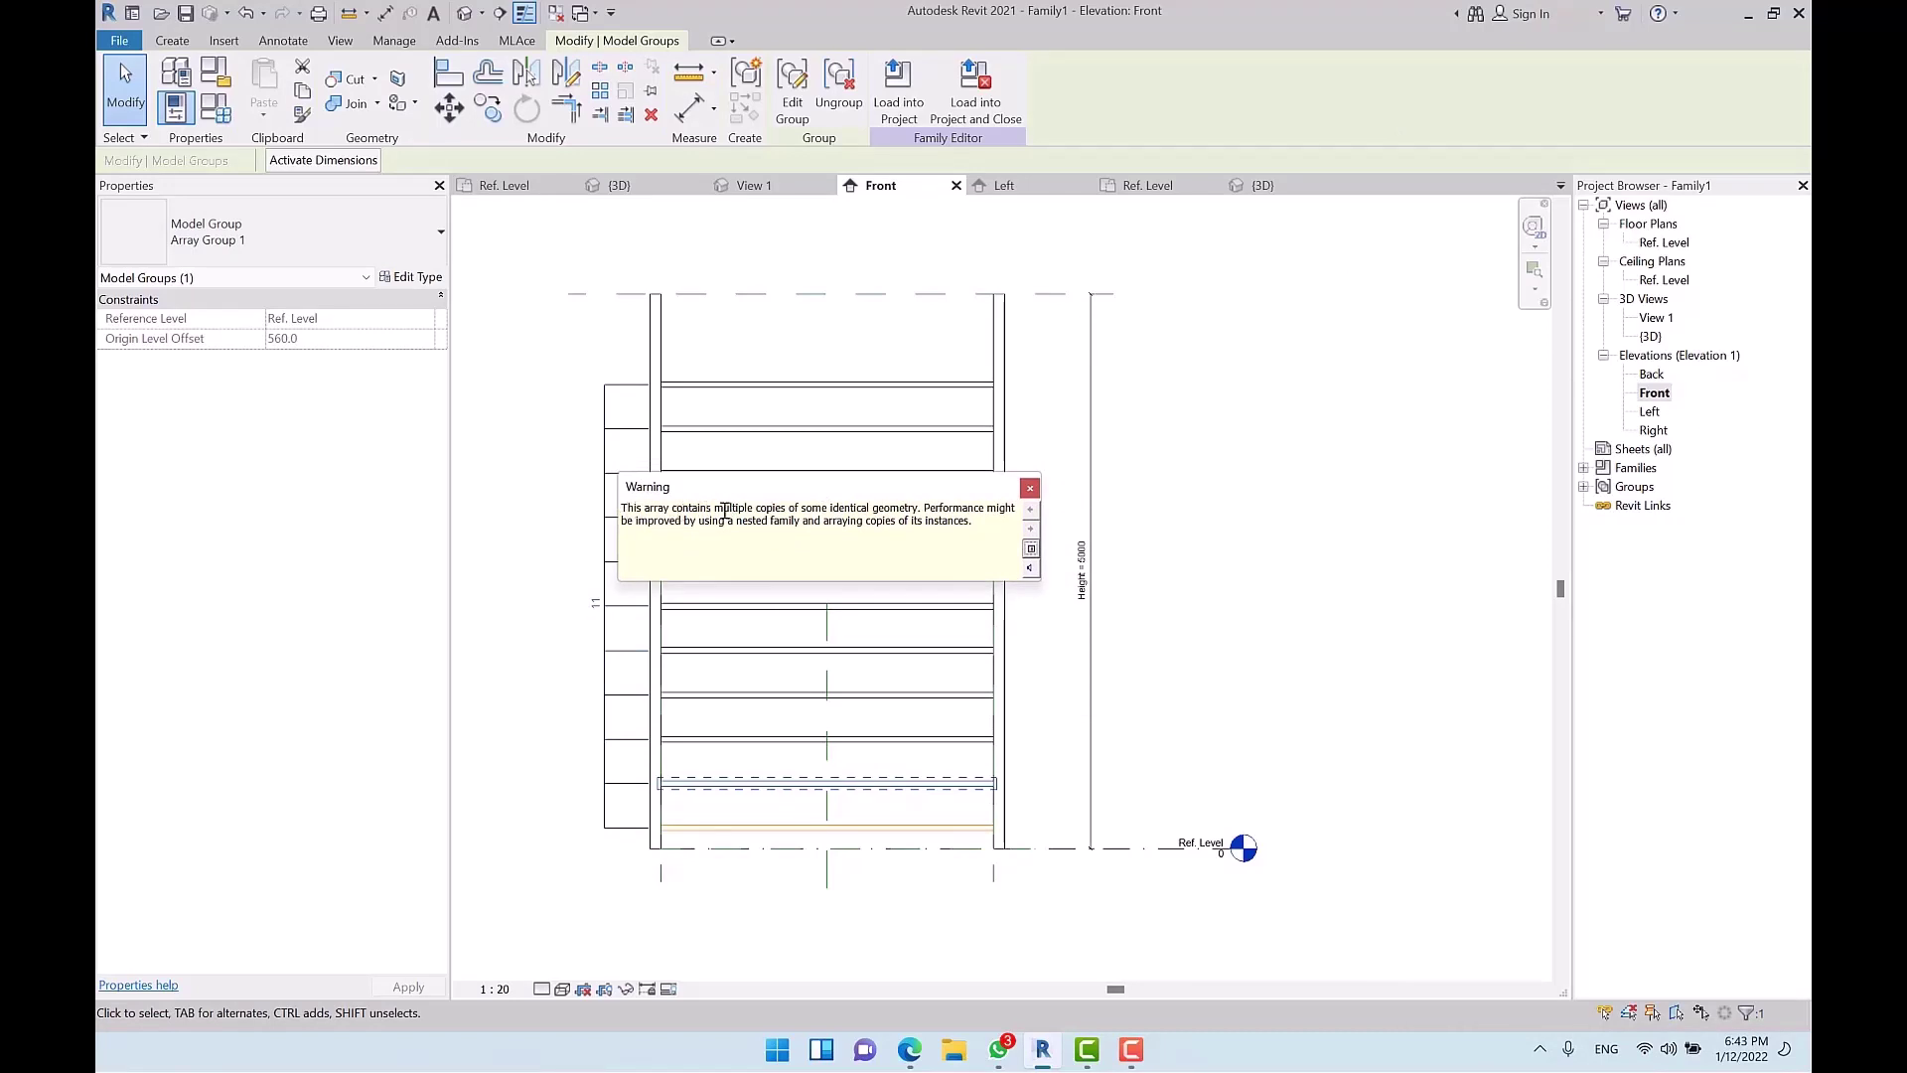
drag(716, 507, 762, 508)
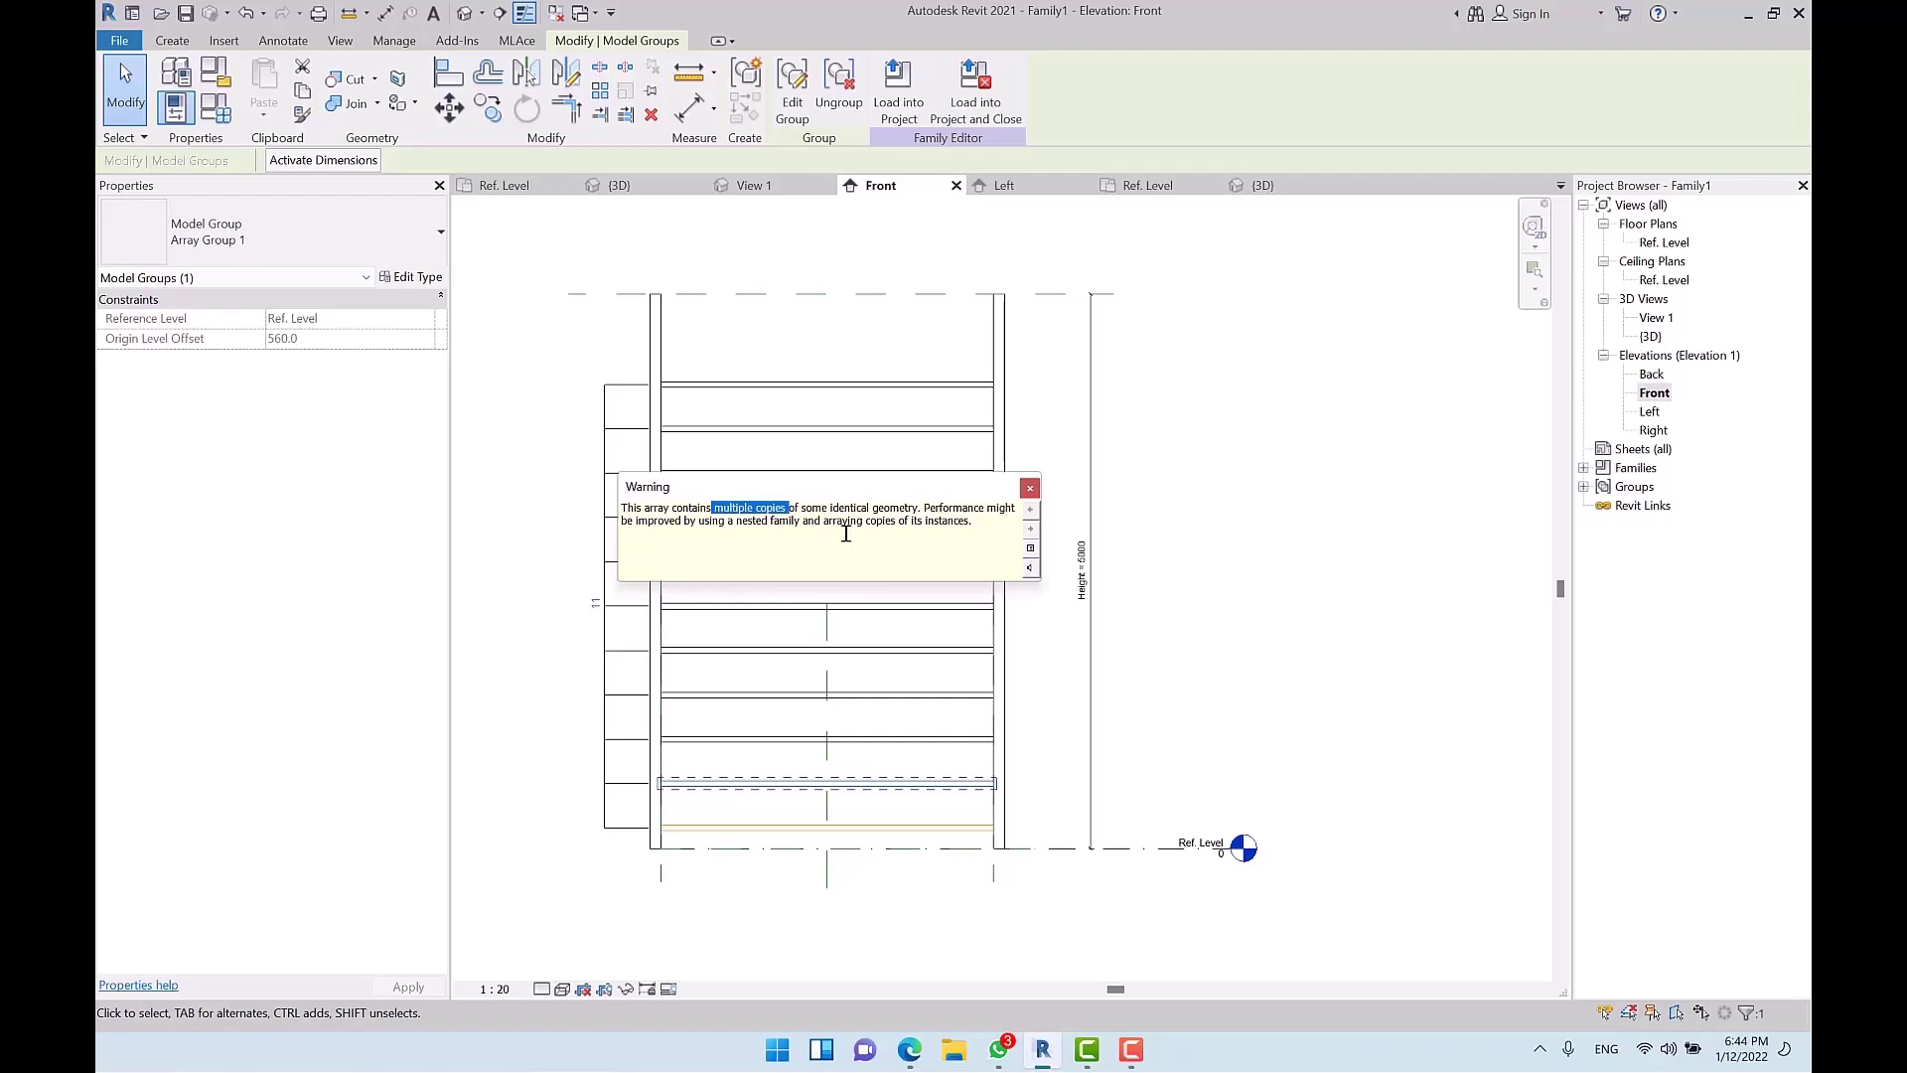
drag(738, 522, 785, 521)
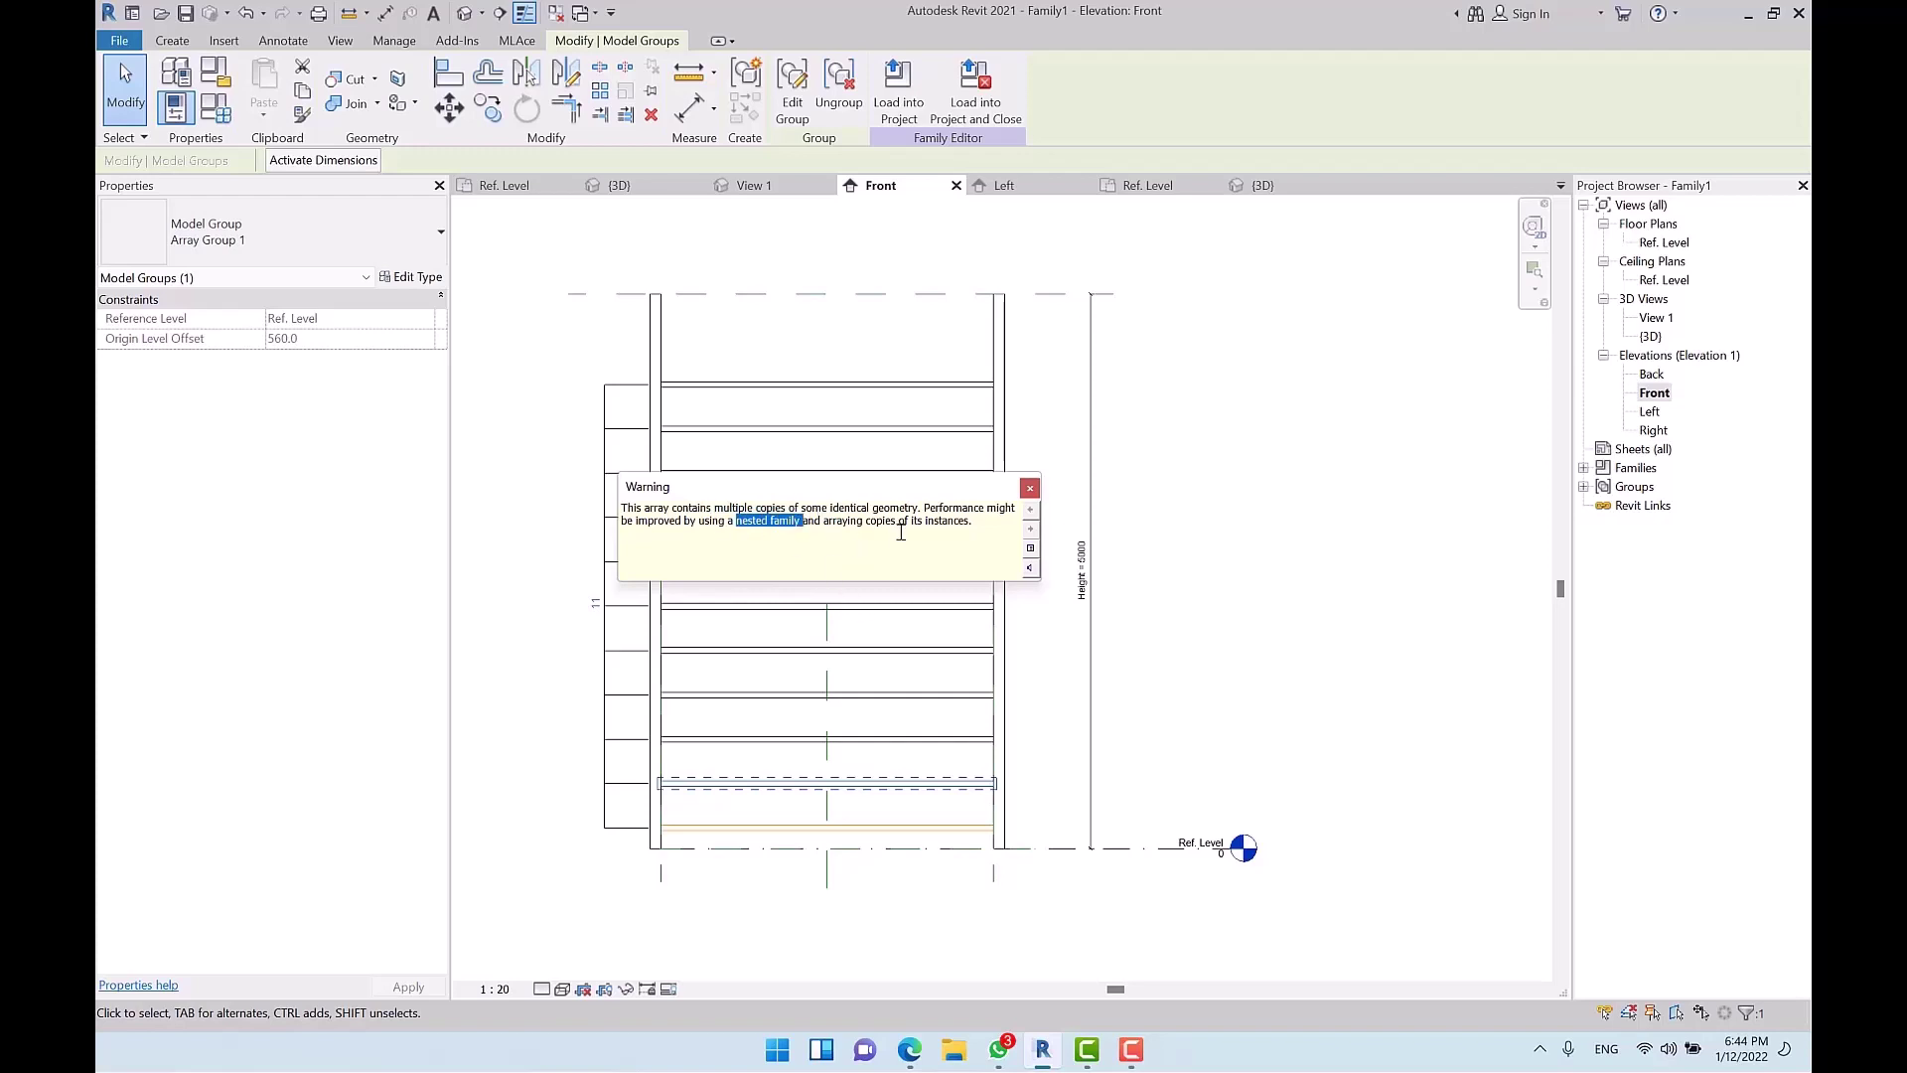
click(1030, 488)
click(1236, 540)
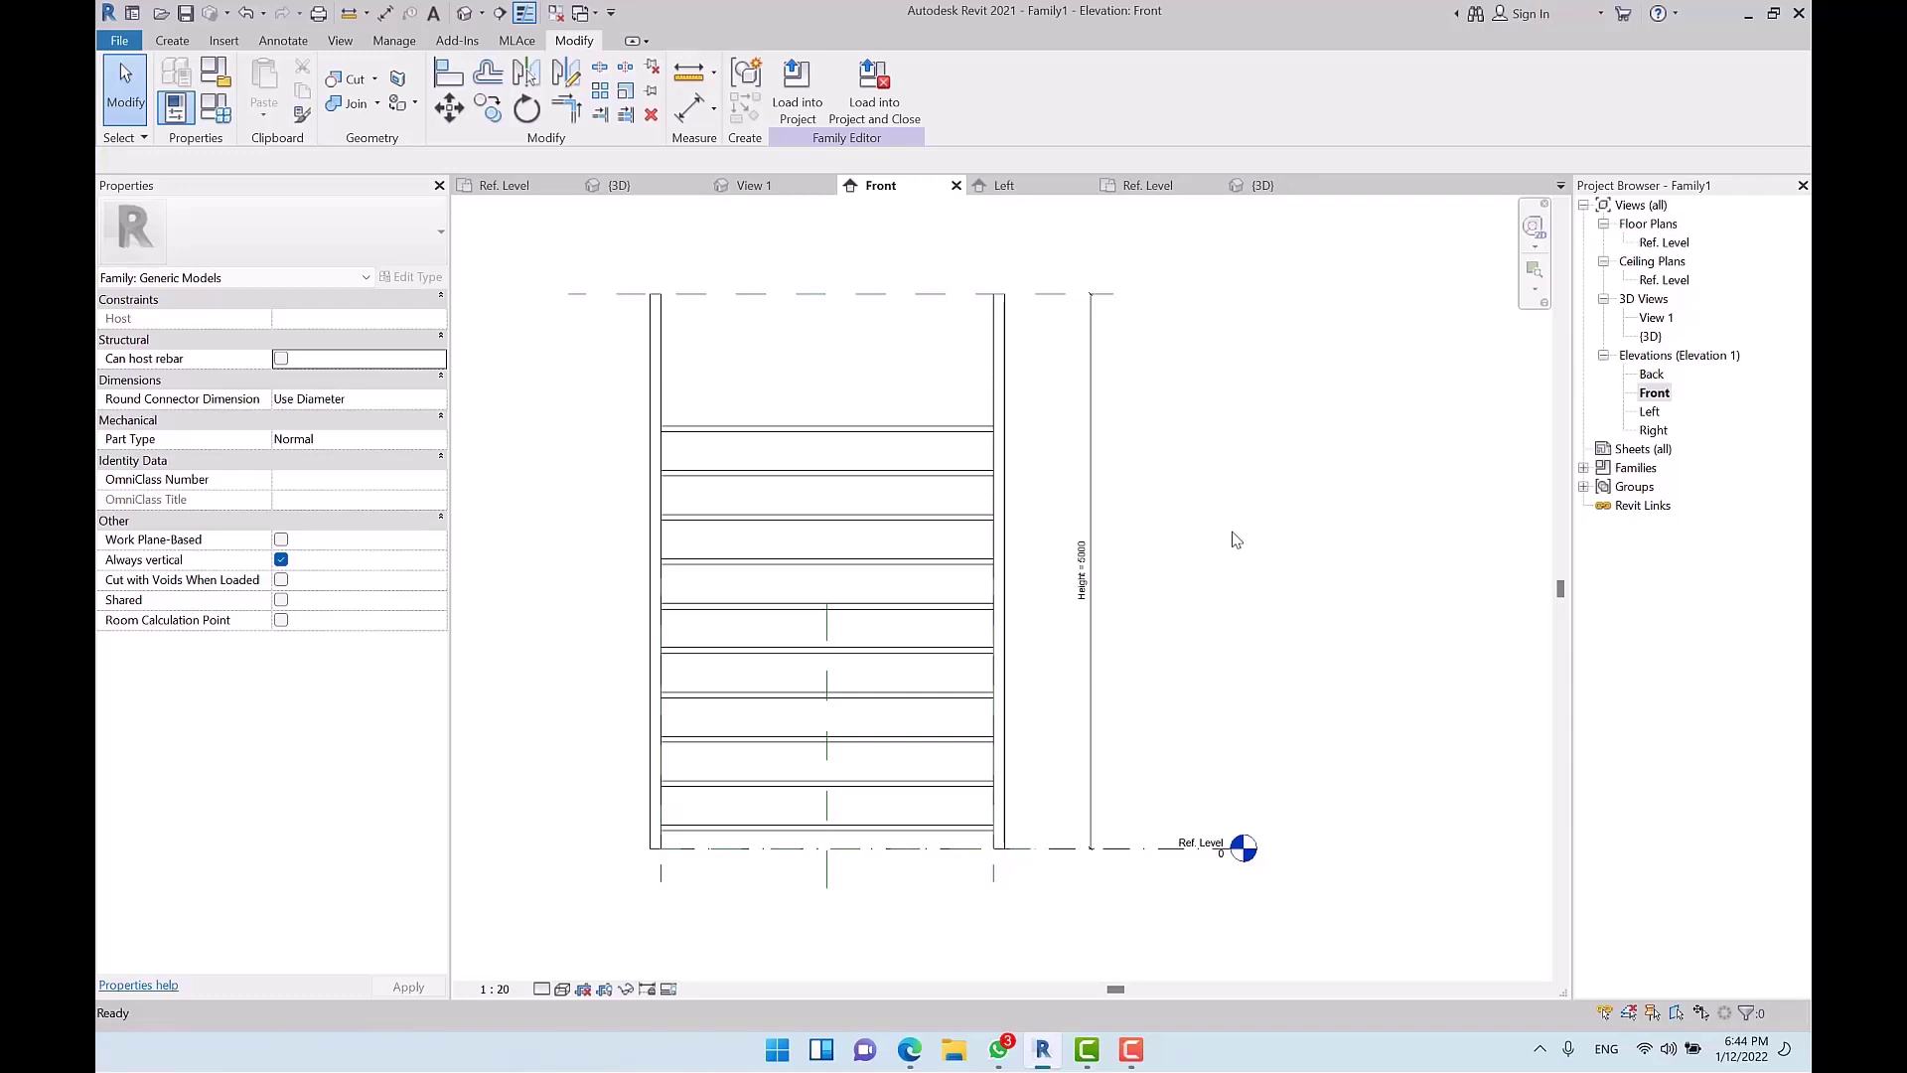
Step: Undo the vertical array and delete the original horizontal extrusion above the Ref. Level
key(ctrl+z)
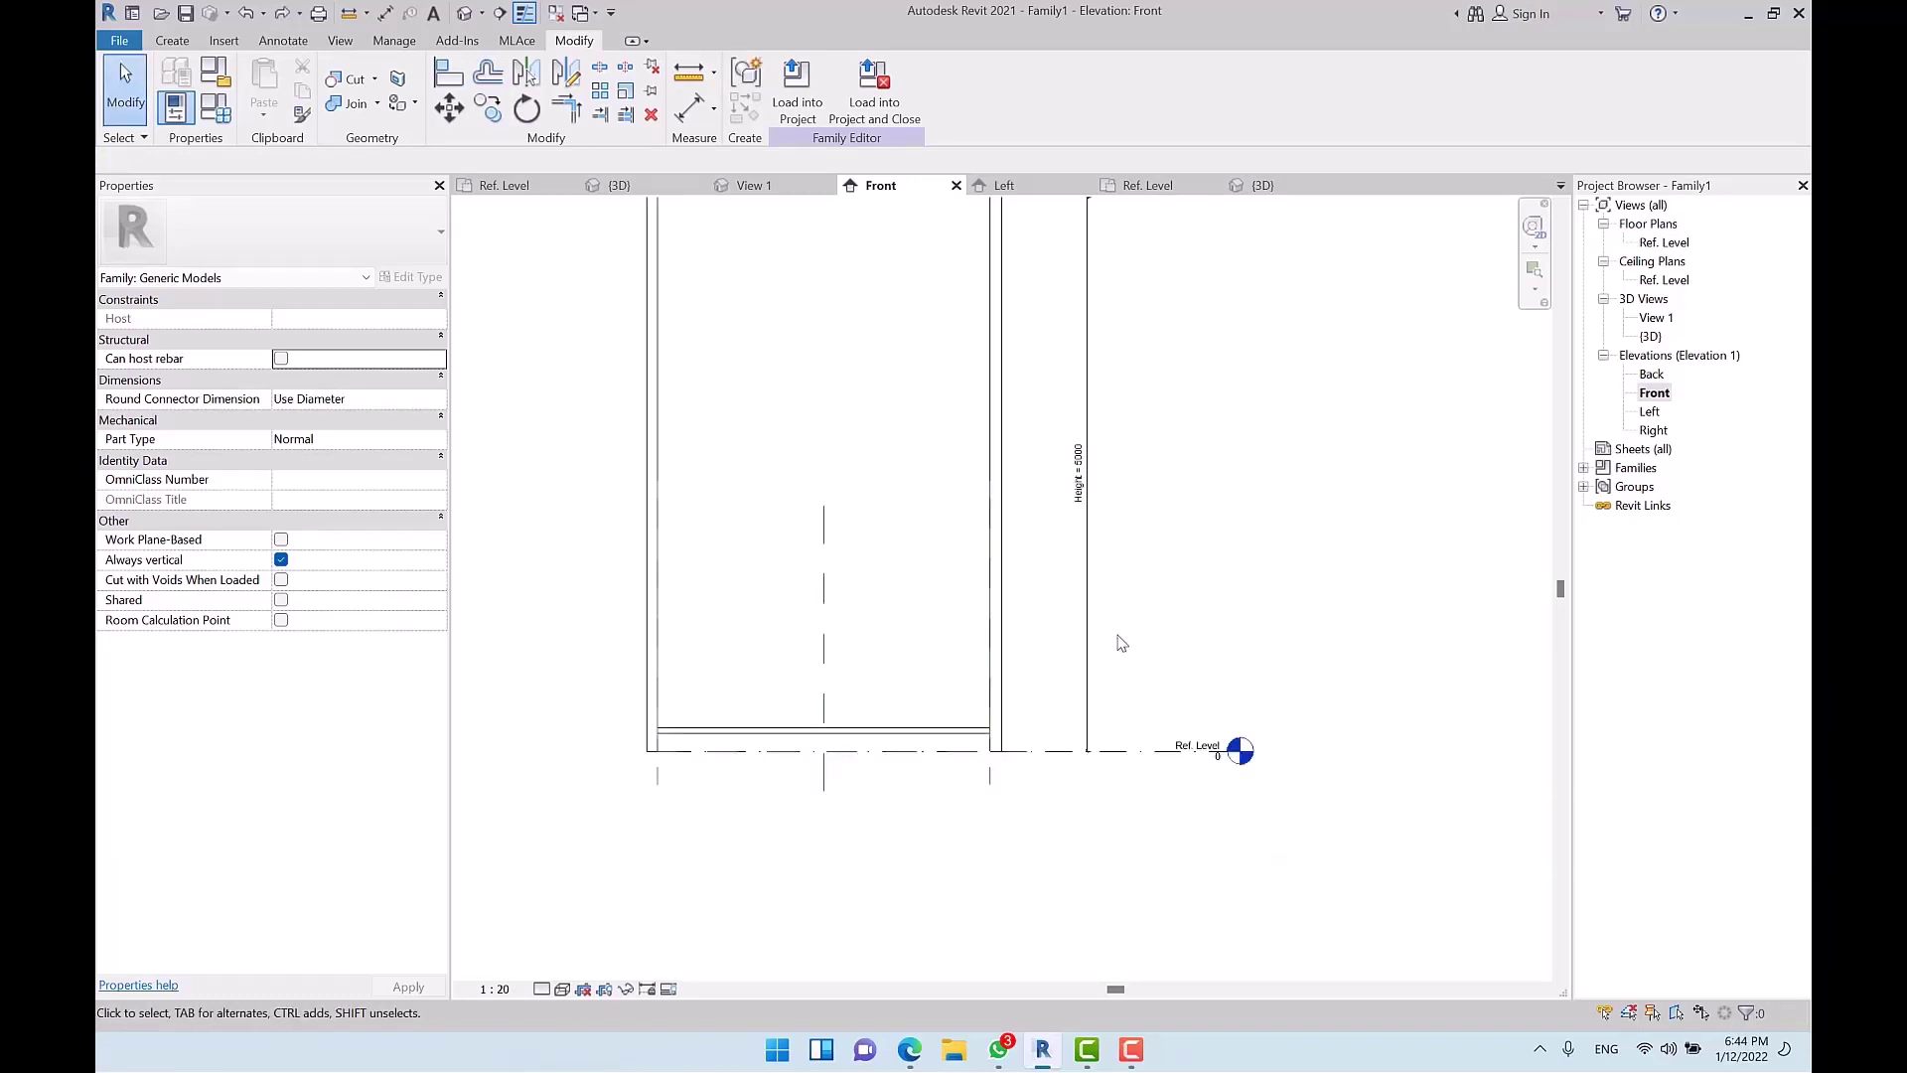
click(843, 743)
key(Delete)
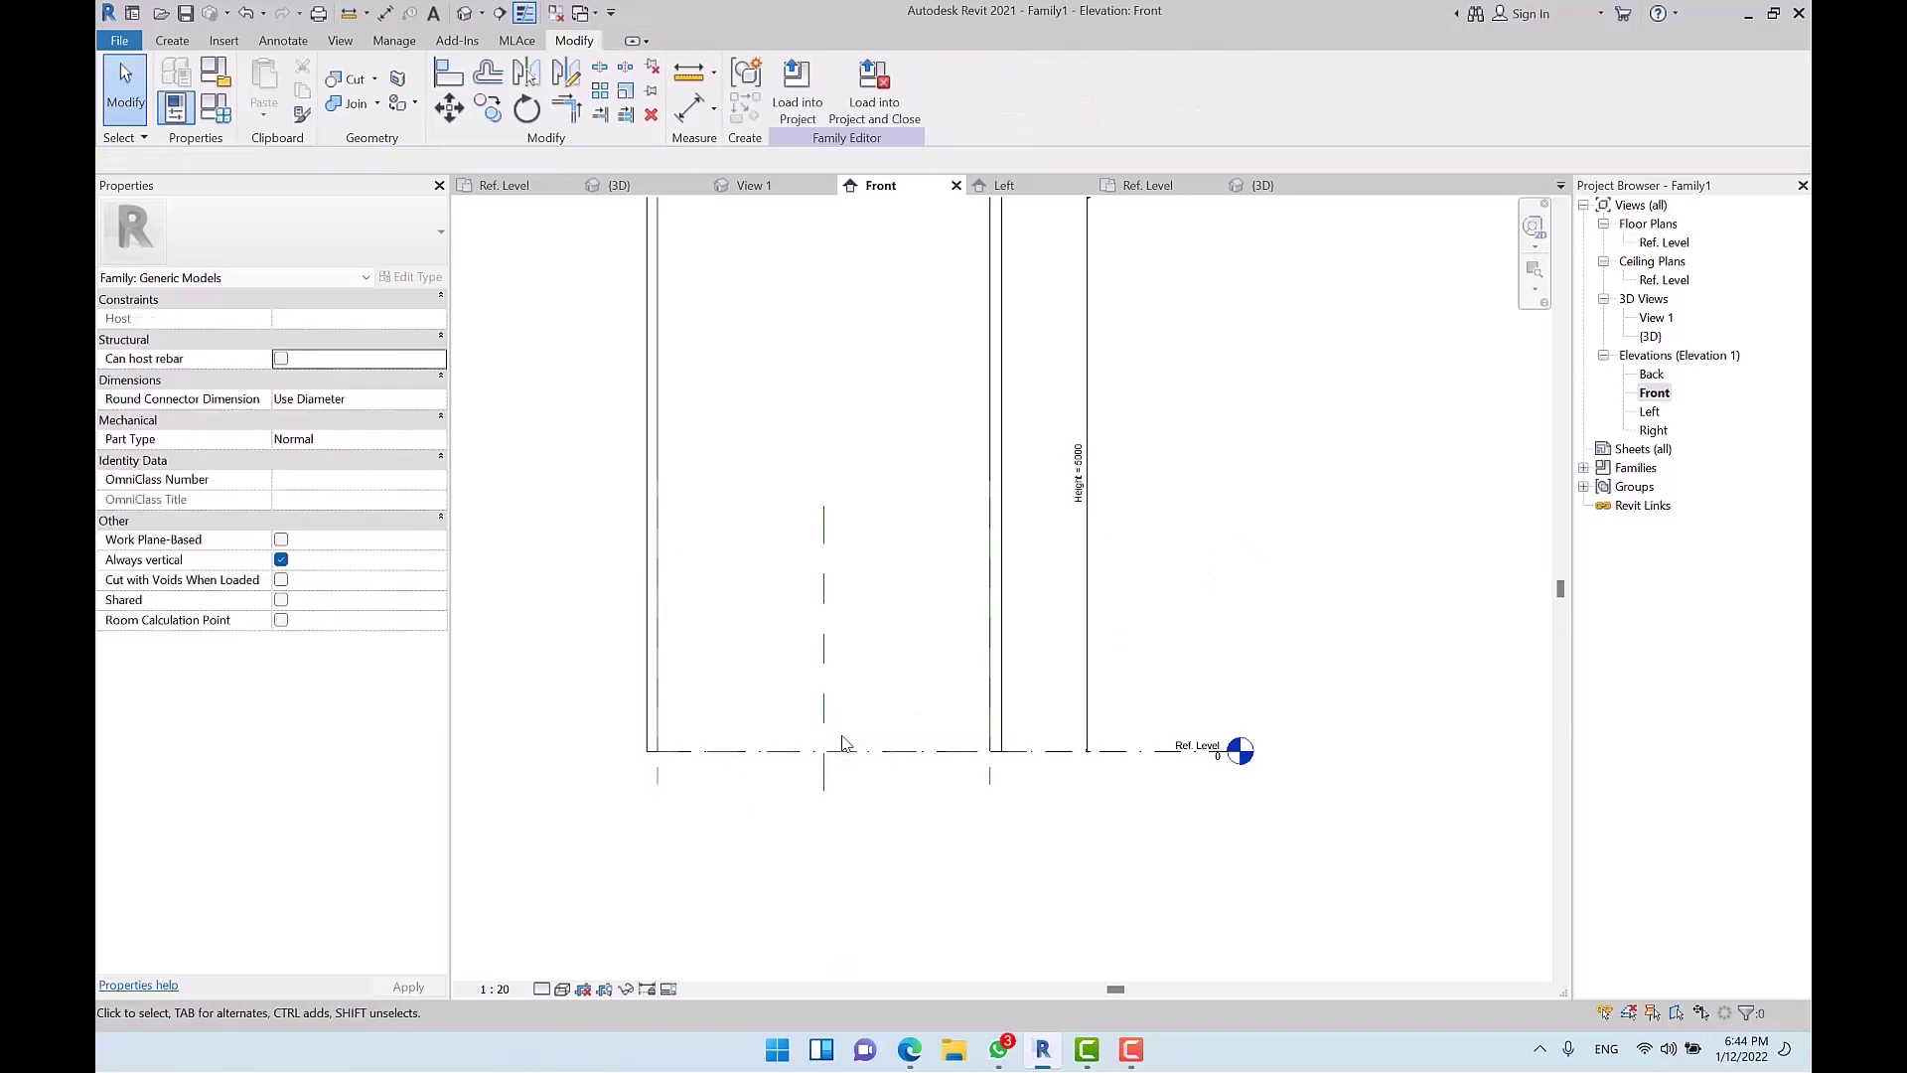